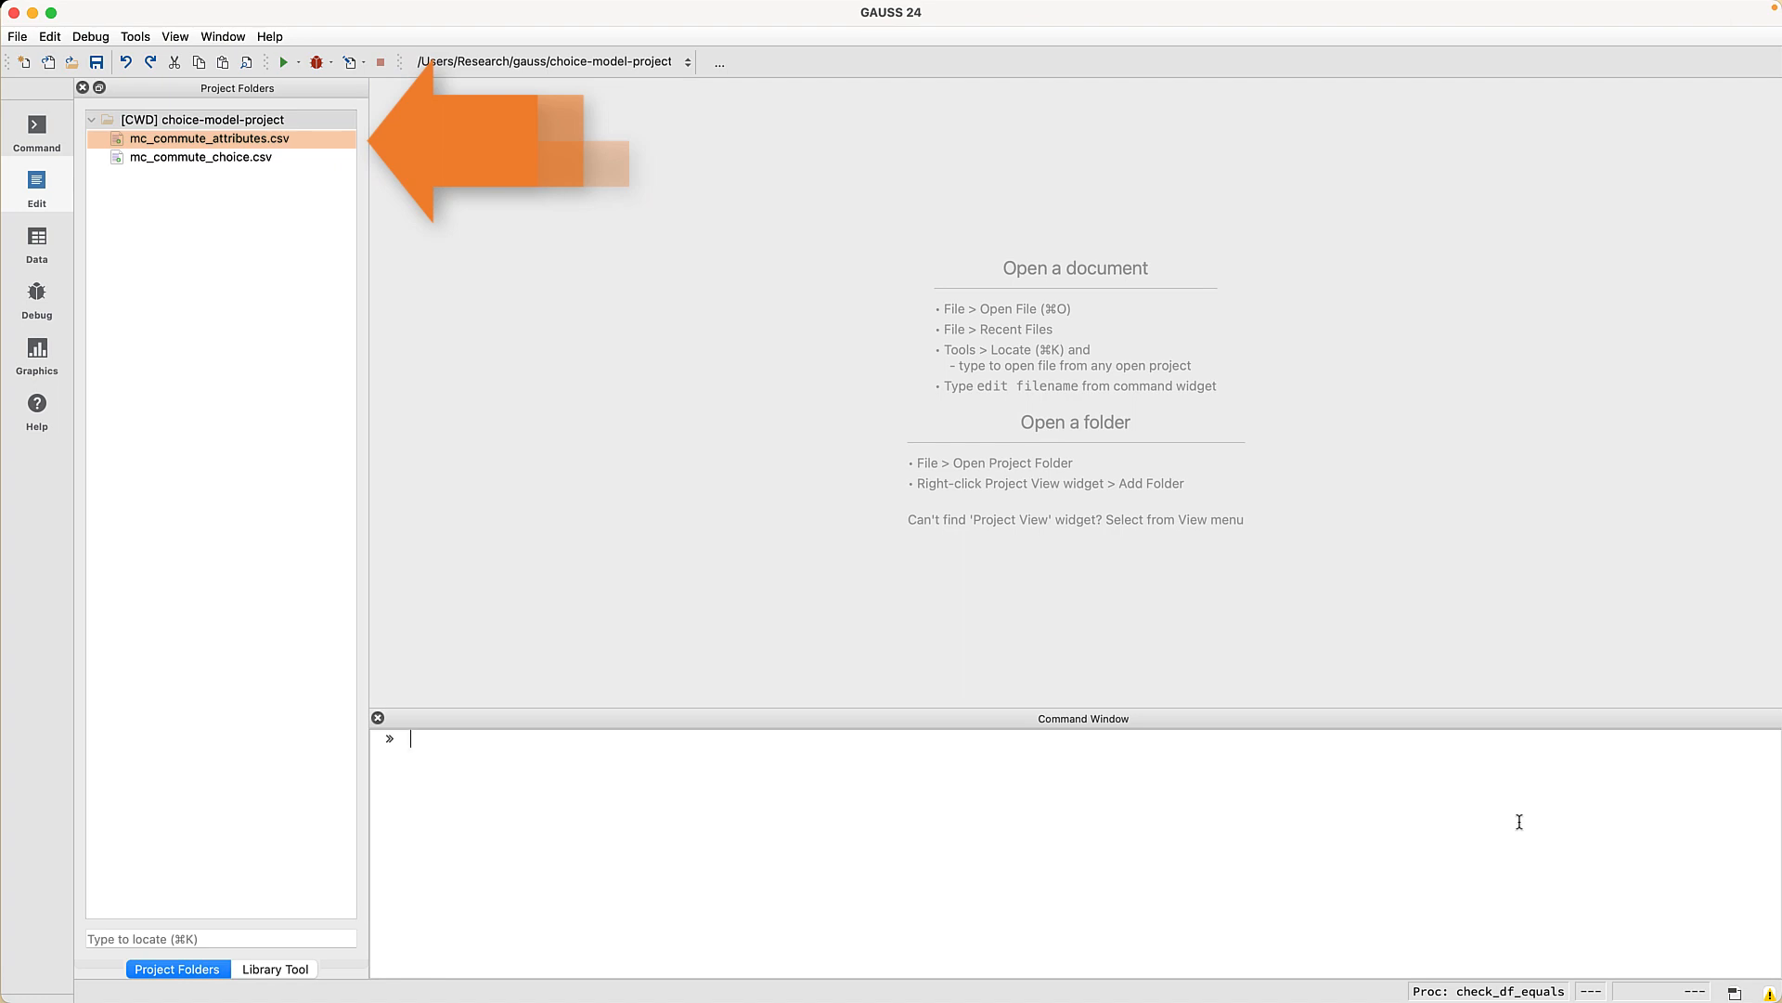
- Start importing mc_commute_attributes.csv without the X1 column, renaming the symbol to commute_attributes
{"action": "double_click", "coordinate": [224, 139]}
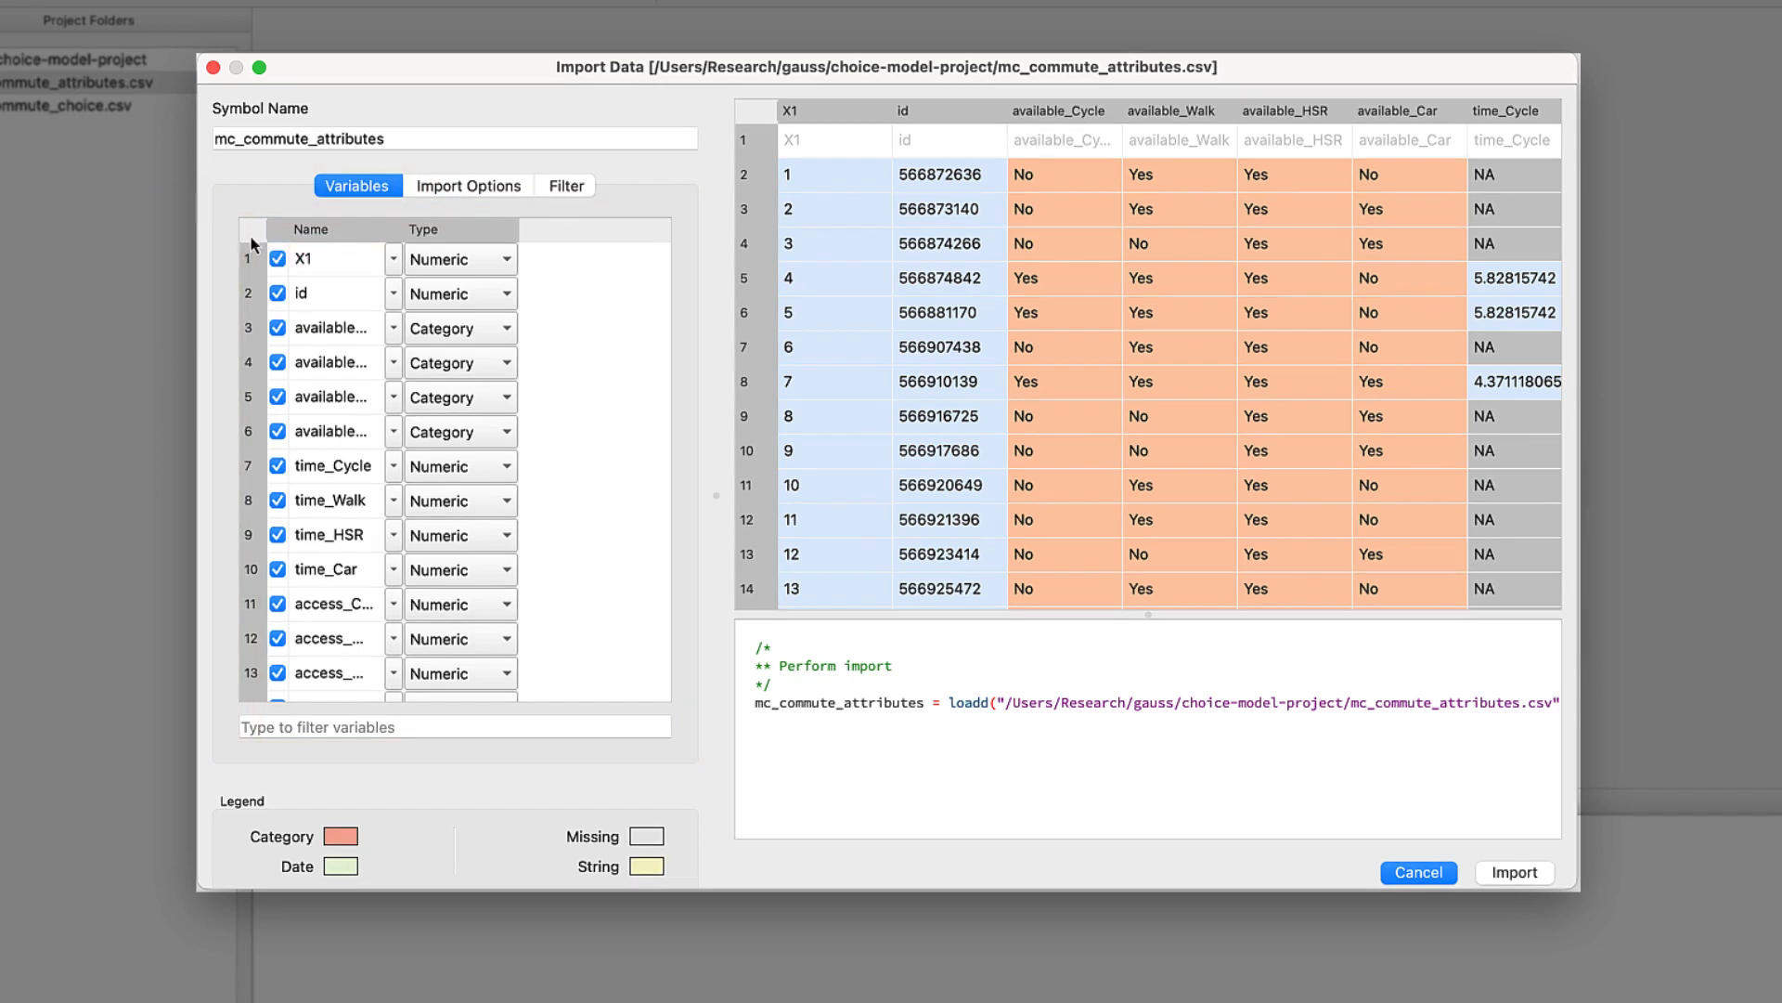
{"action": "left_click", "coordinate": [278, 260]}
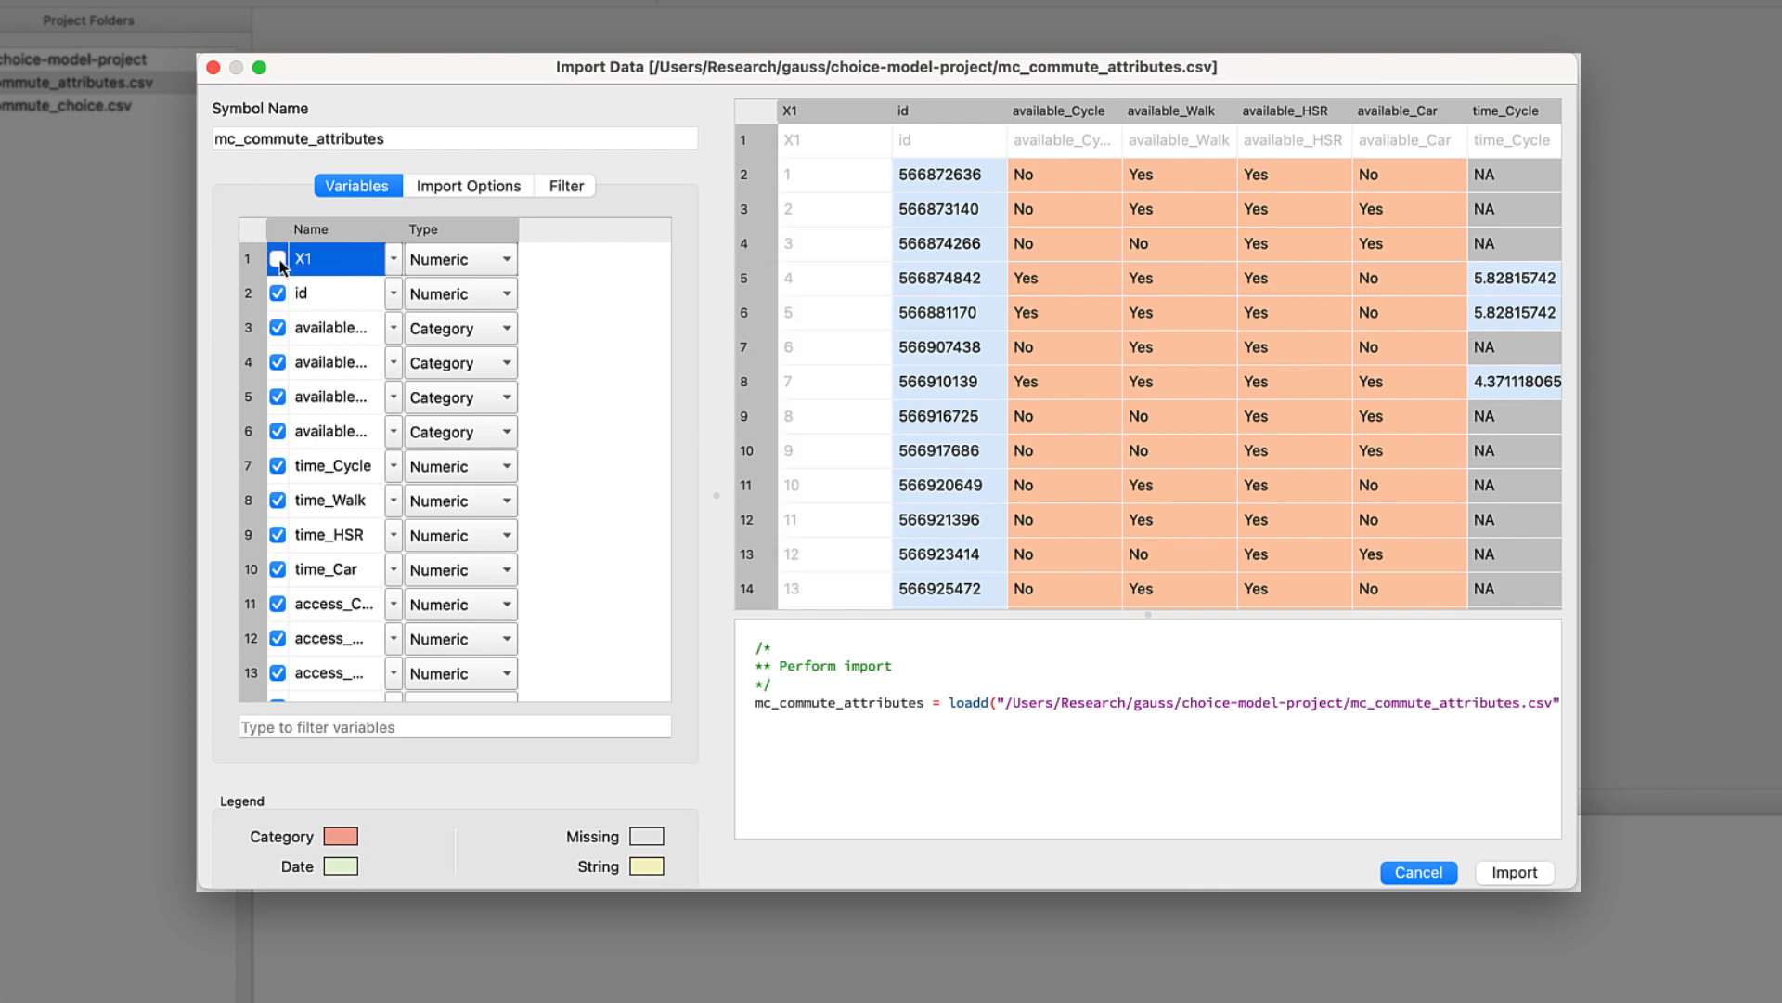
{"action": "left_click_drag", "start_coordinate": [244, 139], "coordinate": [203, 139]}
{"action": "key", "text": "BackSpace"}
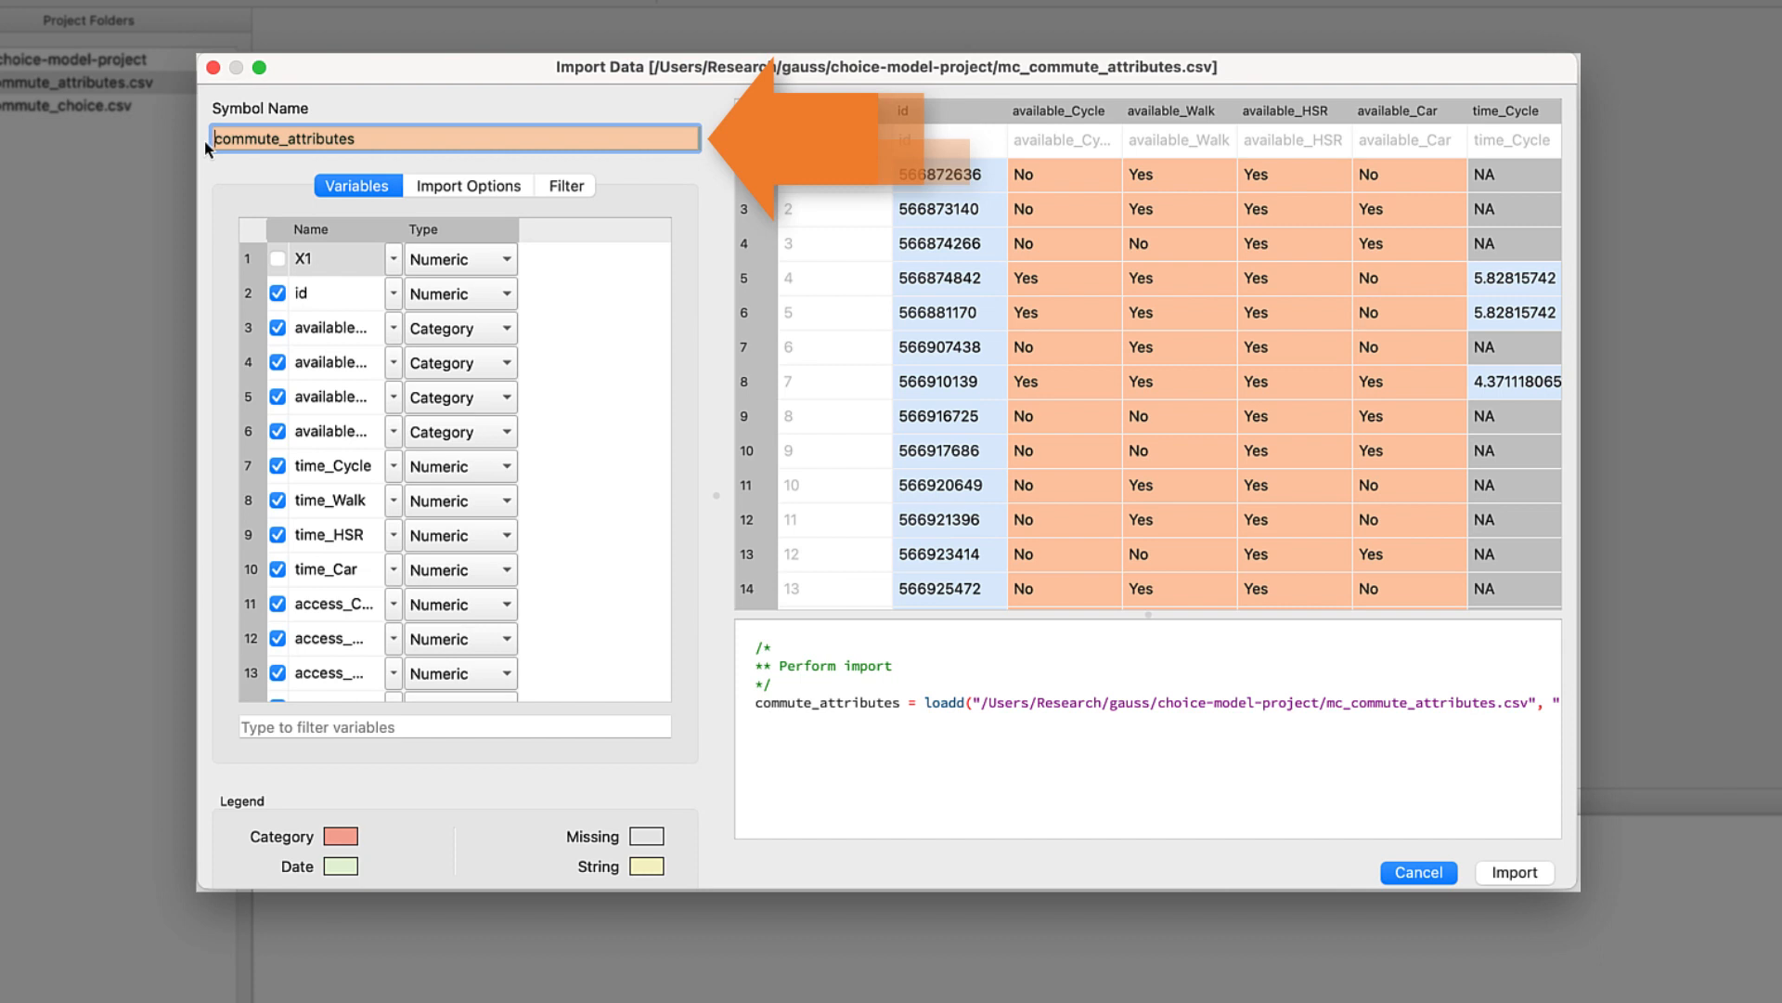
- Set NA as the string value treated as missing in the import options
{"action": "left_click", "coordinate": [448, 185]}
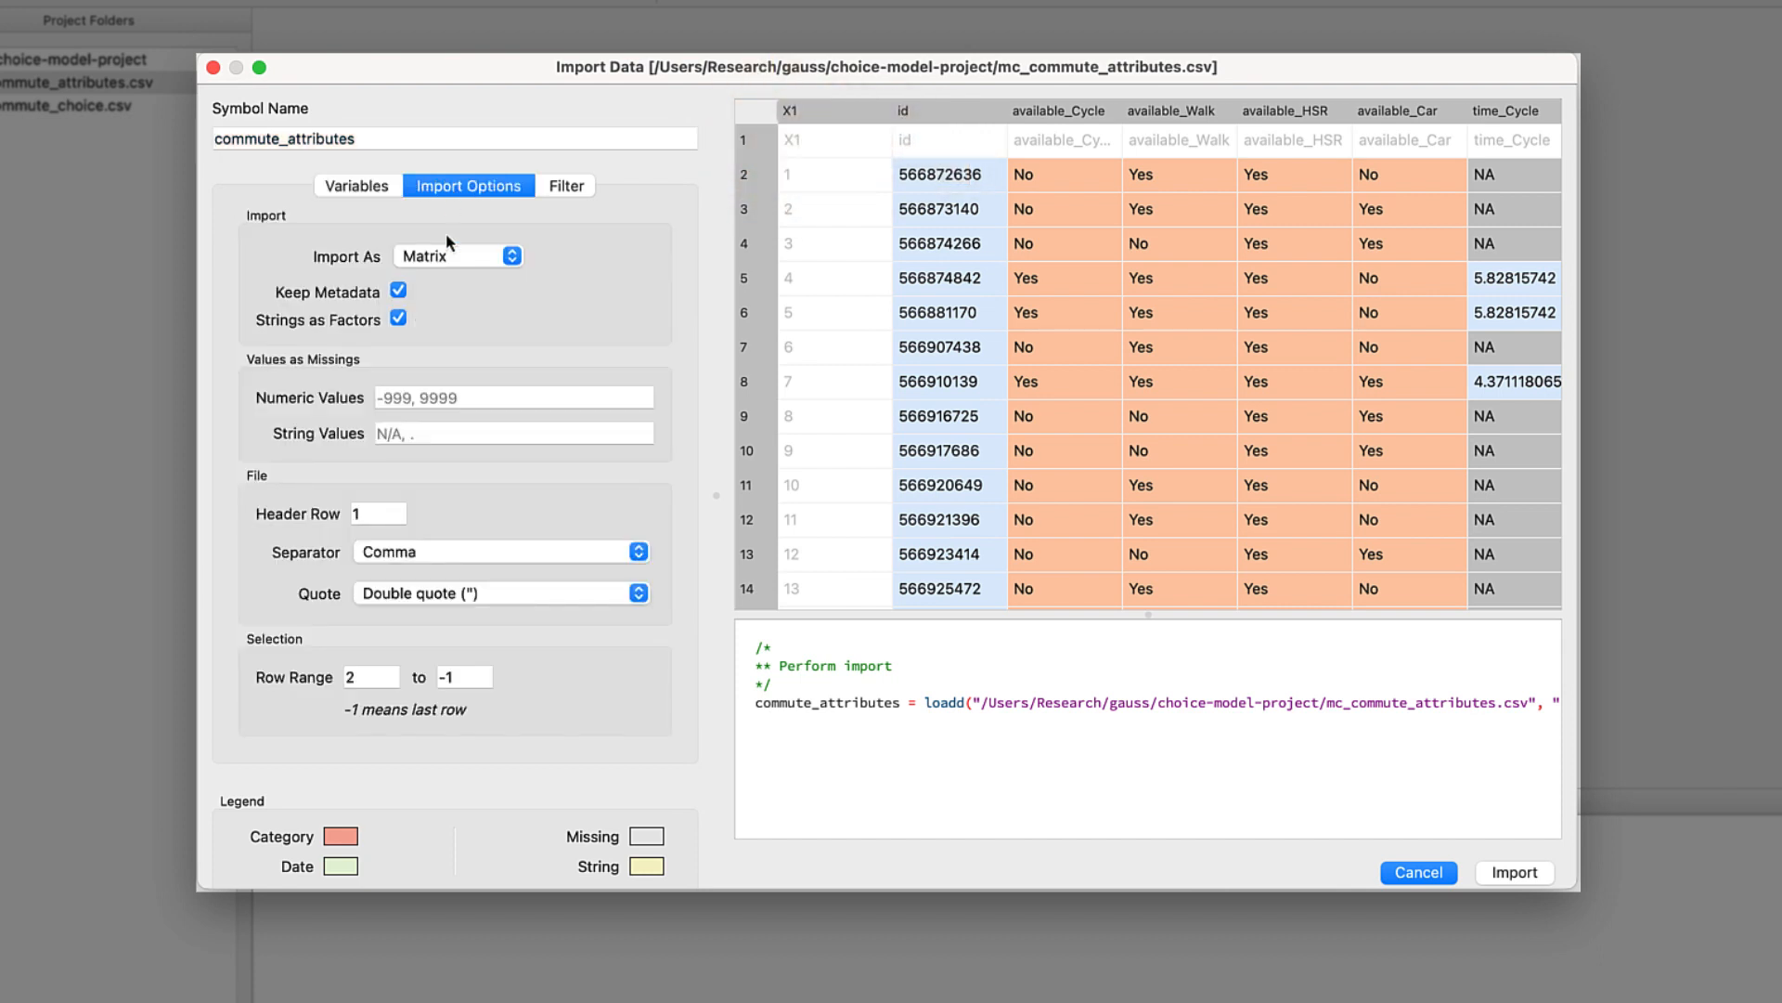
{"action": "left_click", "coordinate": [447, 430]}
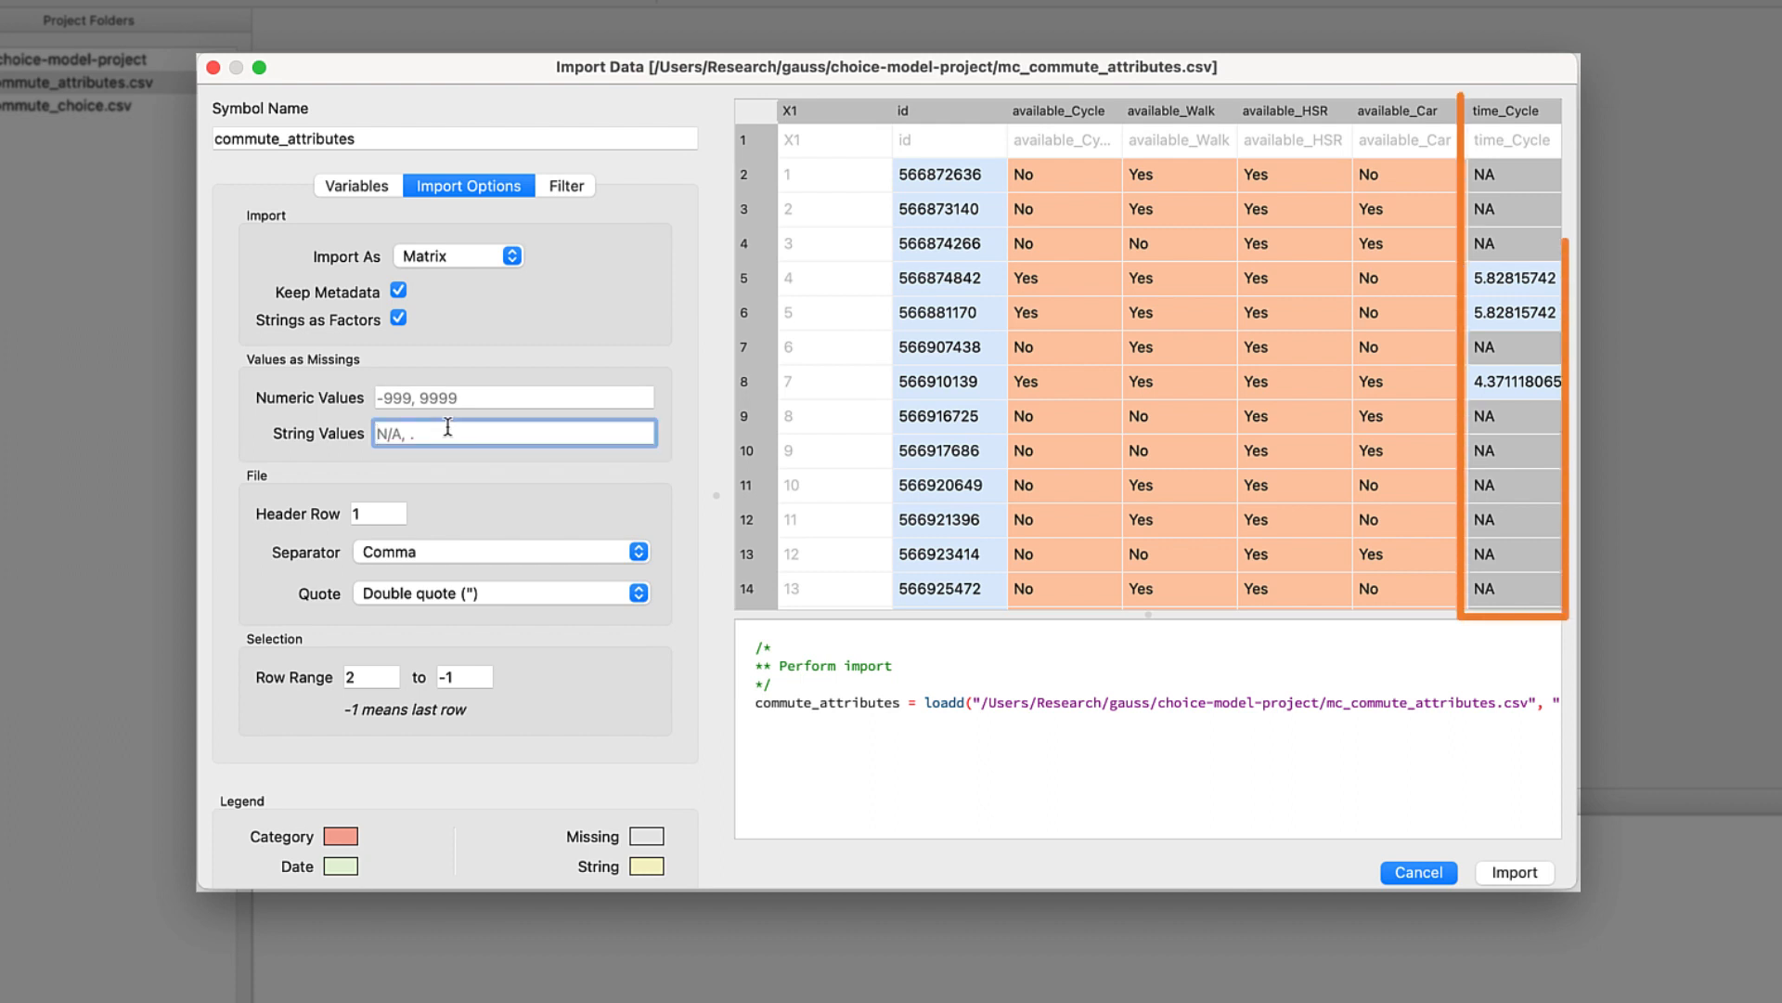
{"action": "type", "text": "NA"}
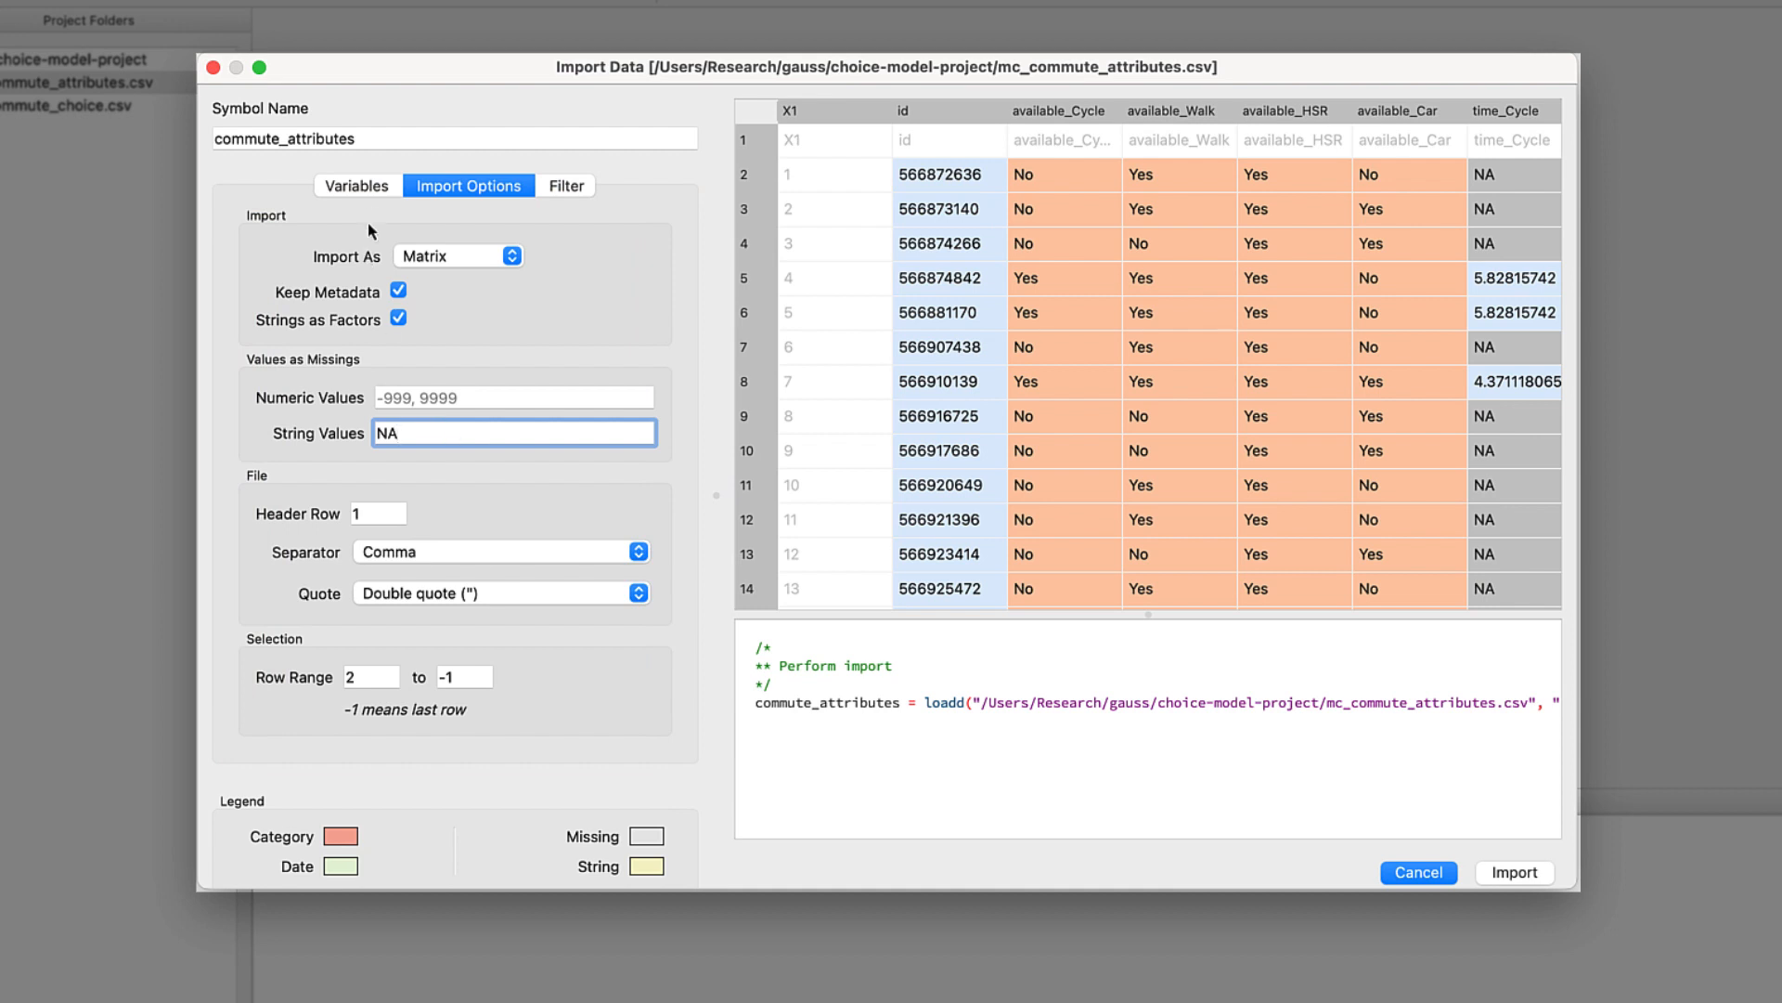
{"action": "left_click", "coordinate": [368, 190]}
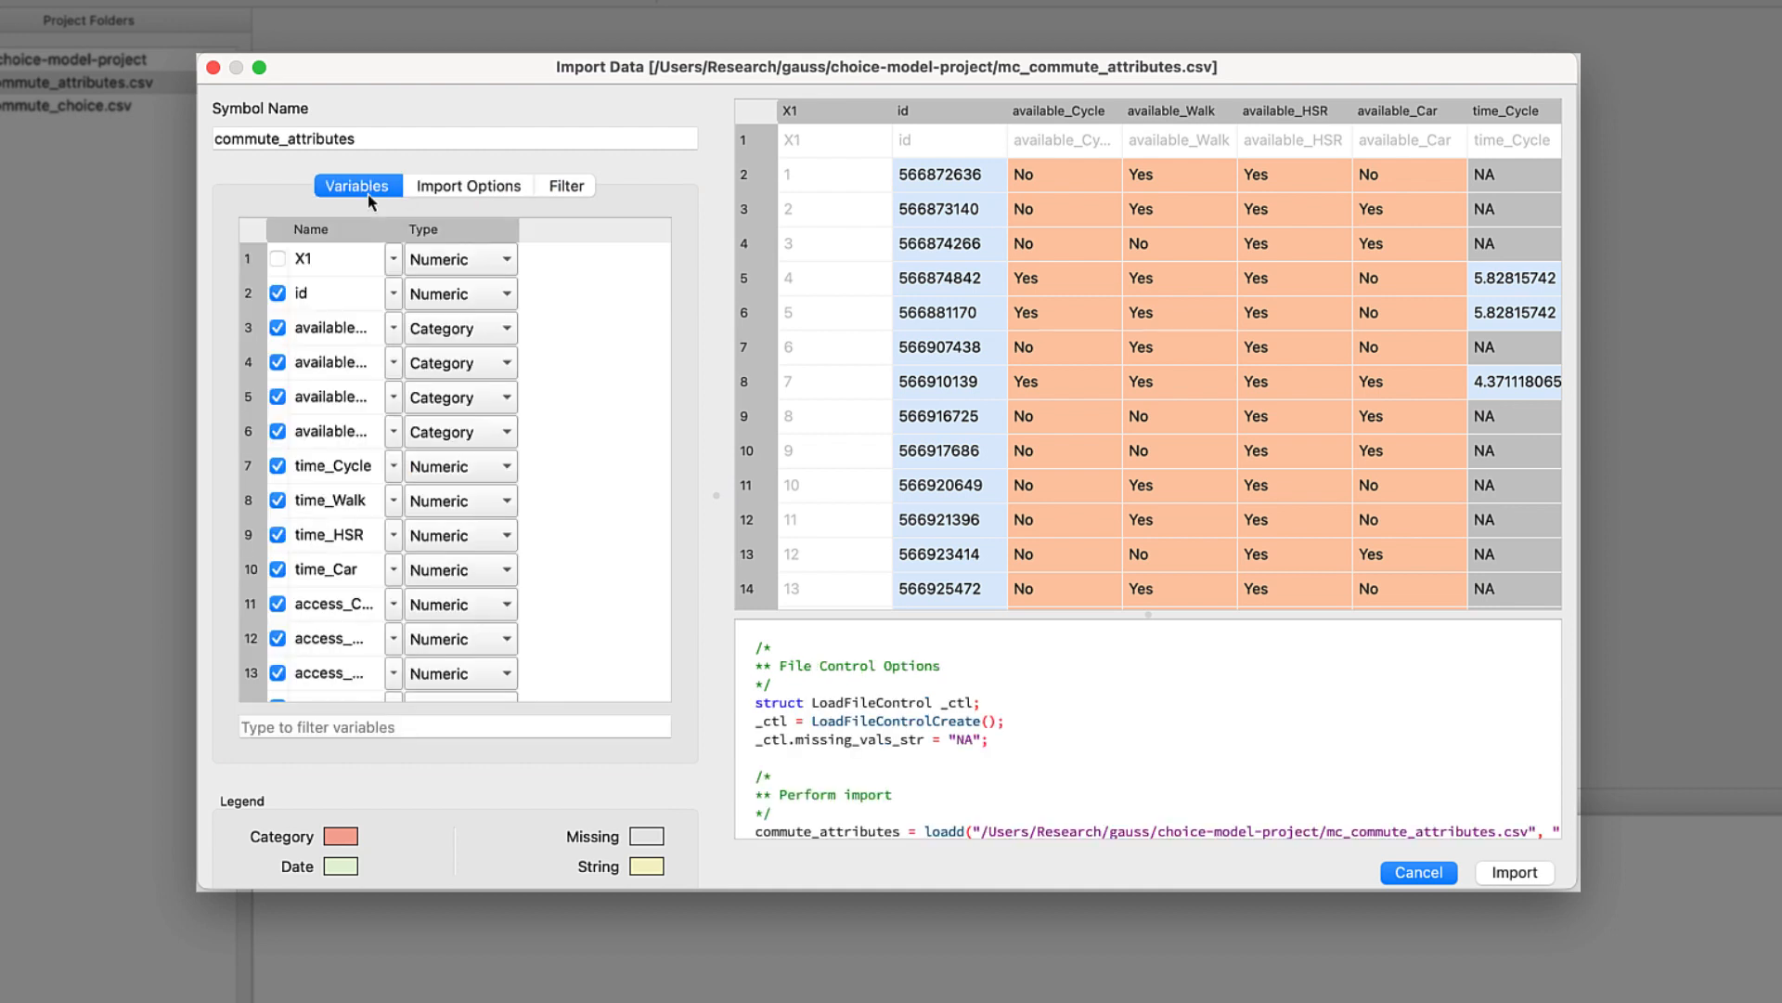
- Filter variables by 'walk', preview available_Walk, and import commute_attributes as a 1375x73 symbol
{"action": "left_click", "coordinate": [375, 725]}
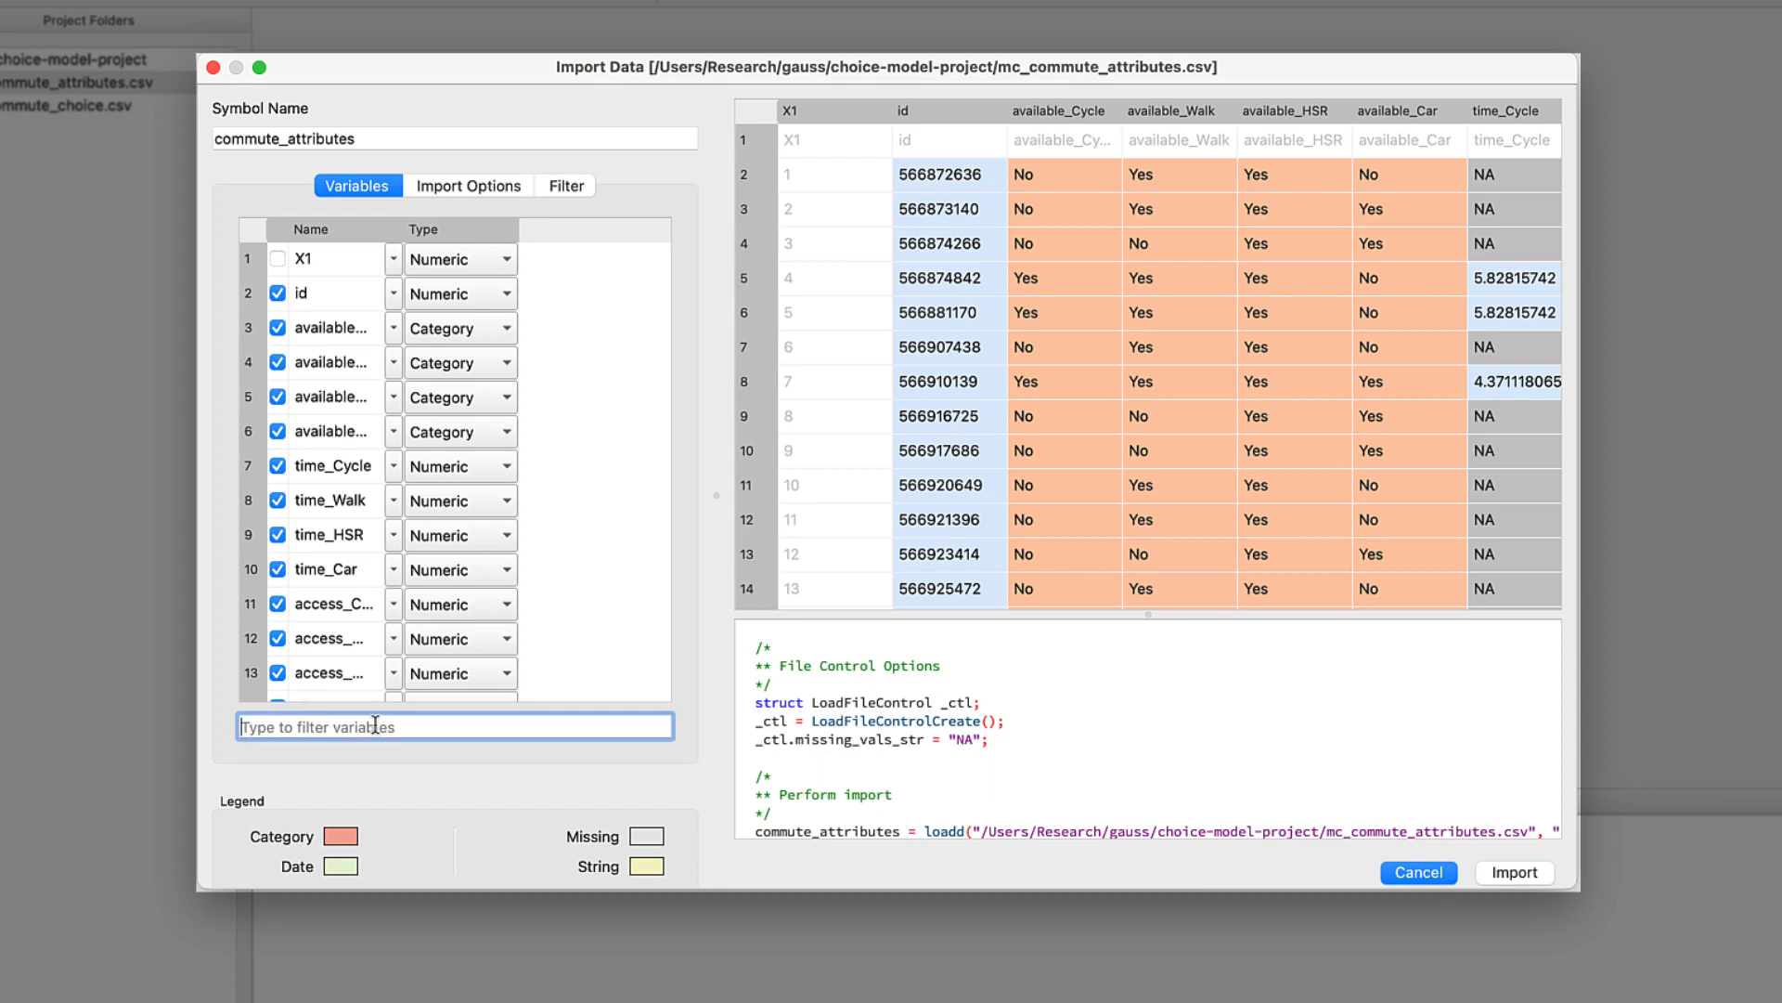
{"action": "type", "text": "walk"}
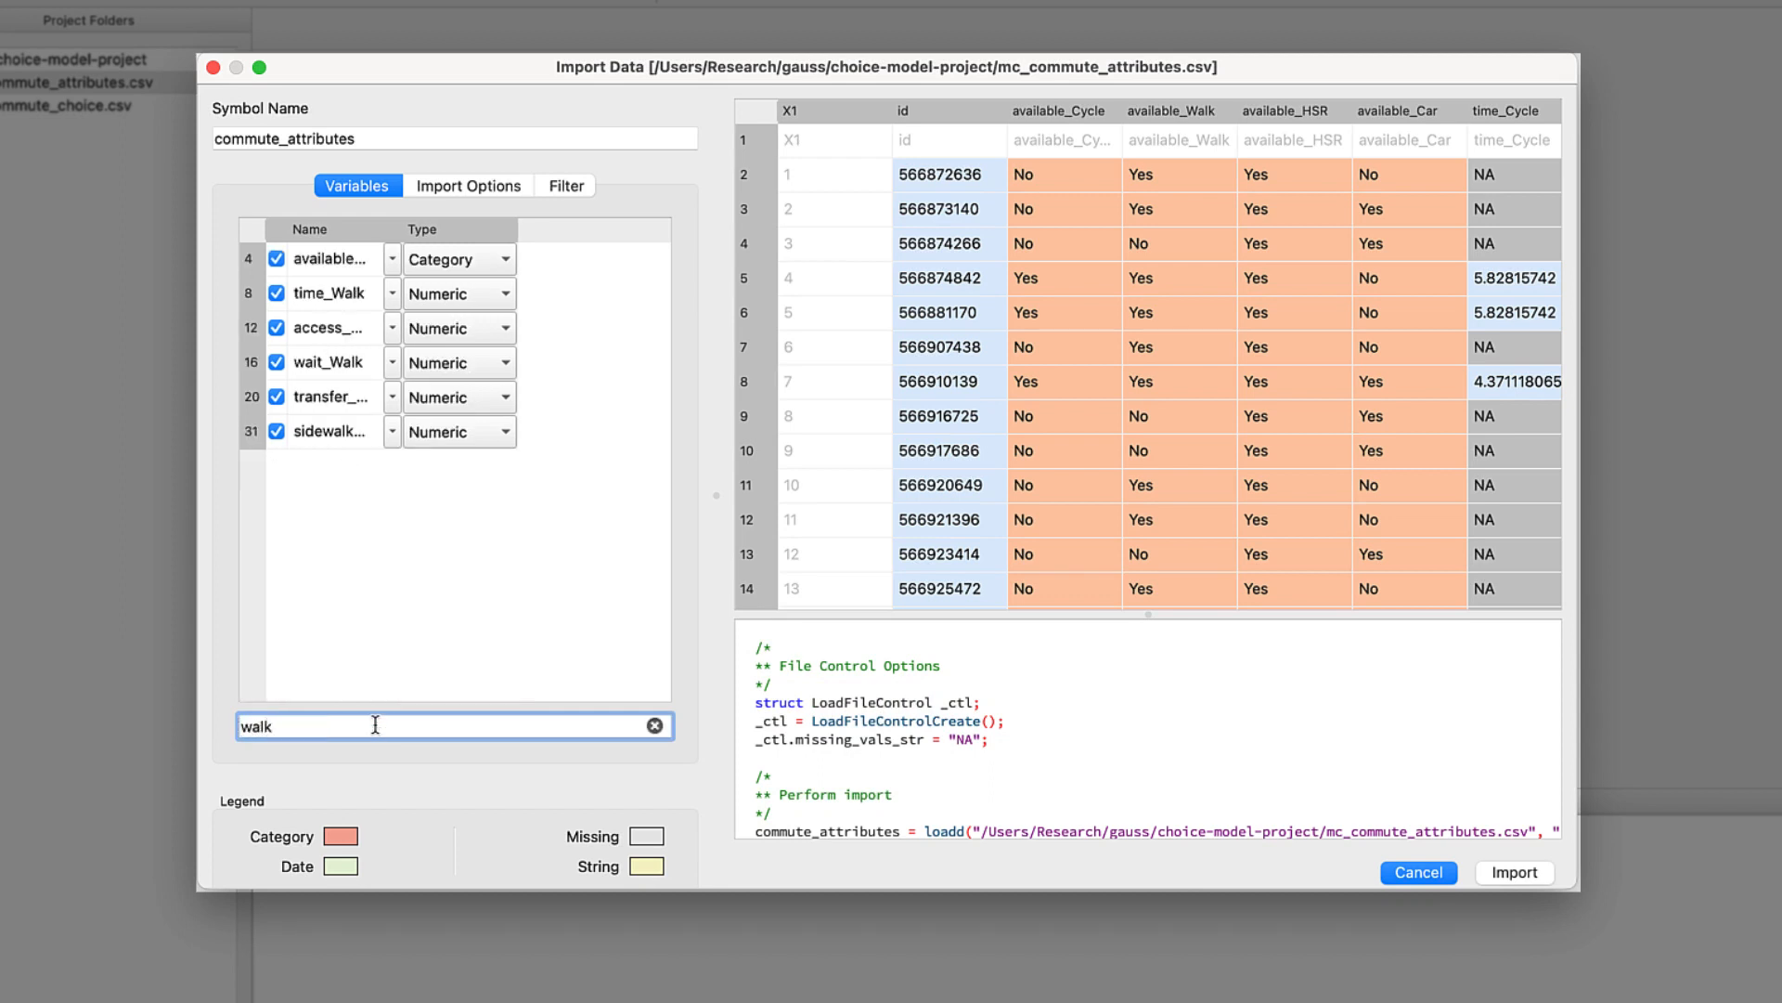
{"action": "left_click_drag", "start_coordinate": [400, 223], "coordinate": [487, 218]}
{"action": "left_click", "coordinate": [483, 261]}
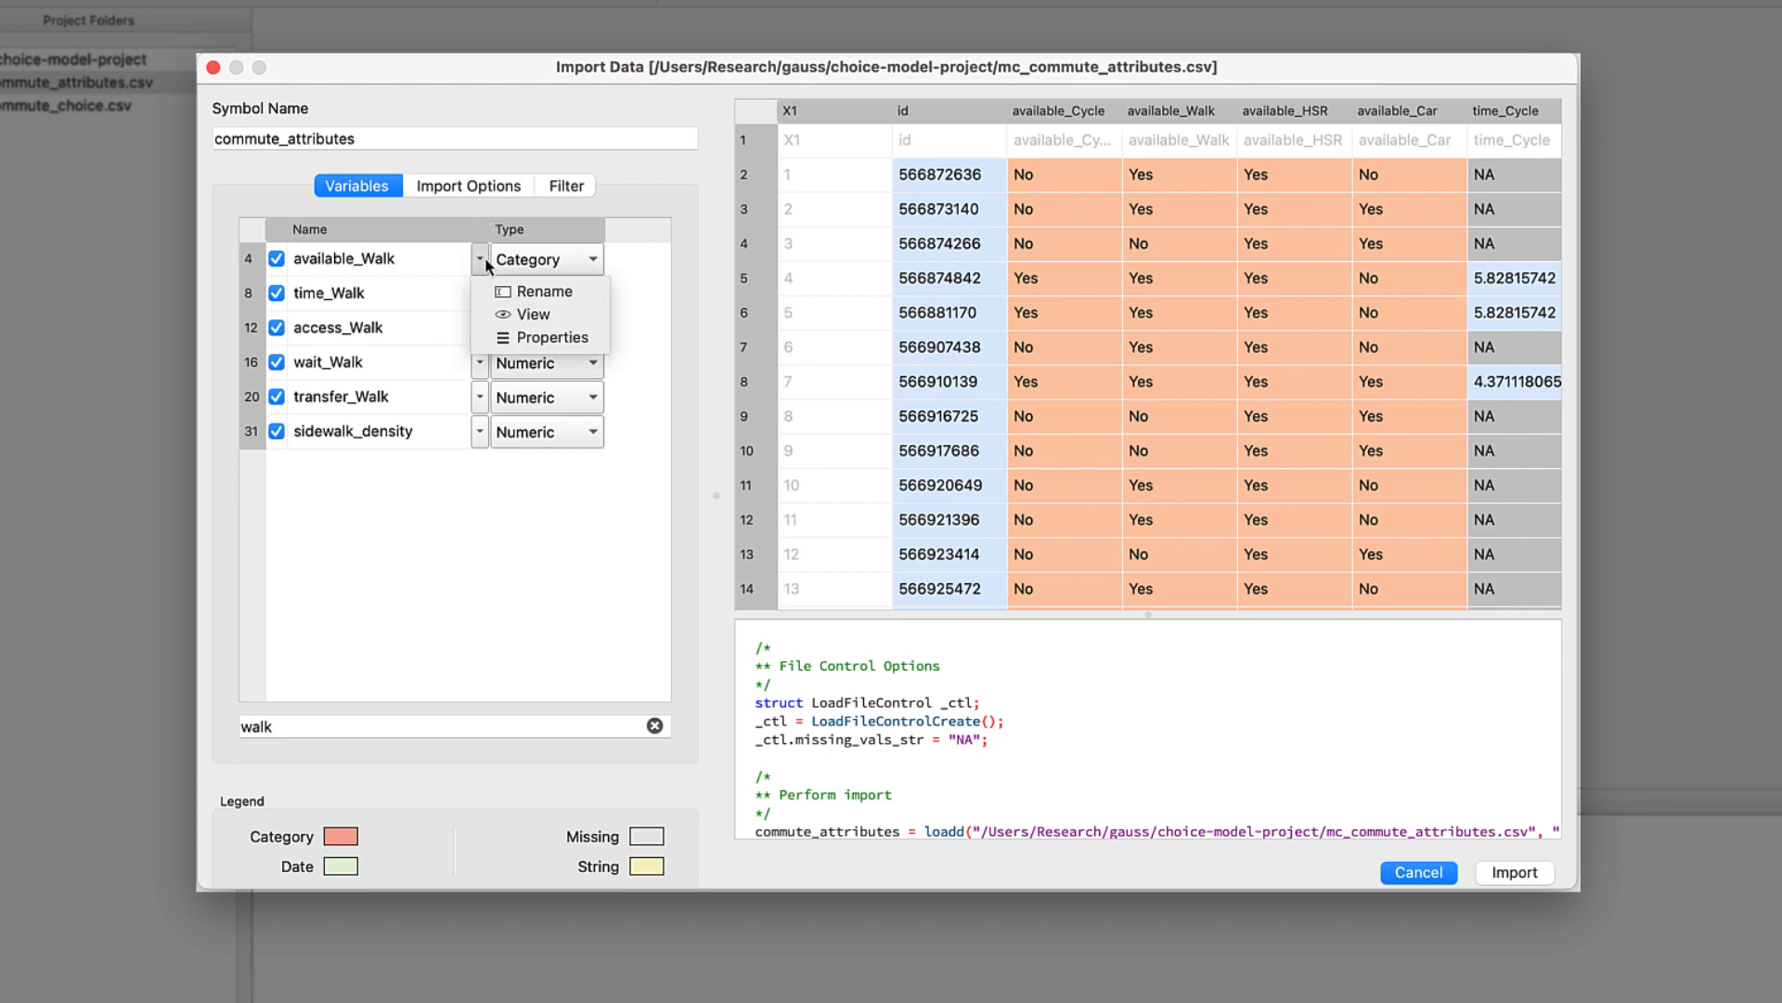
{"action": "left_click", "coordinate": [527, 314]}
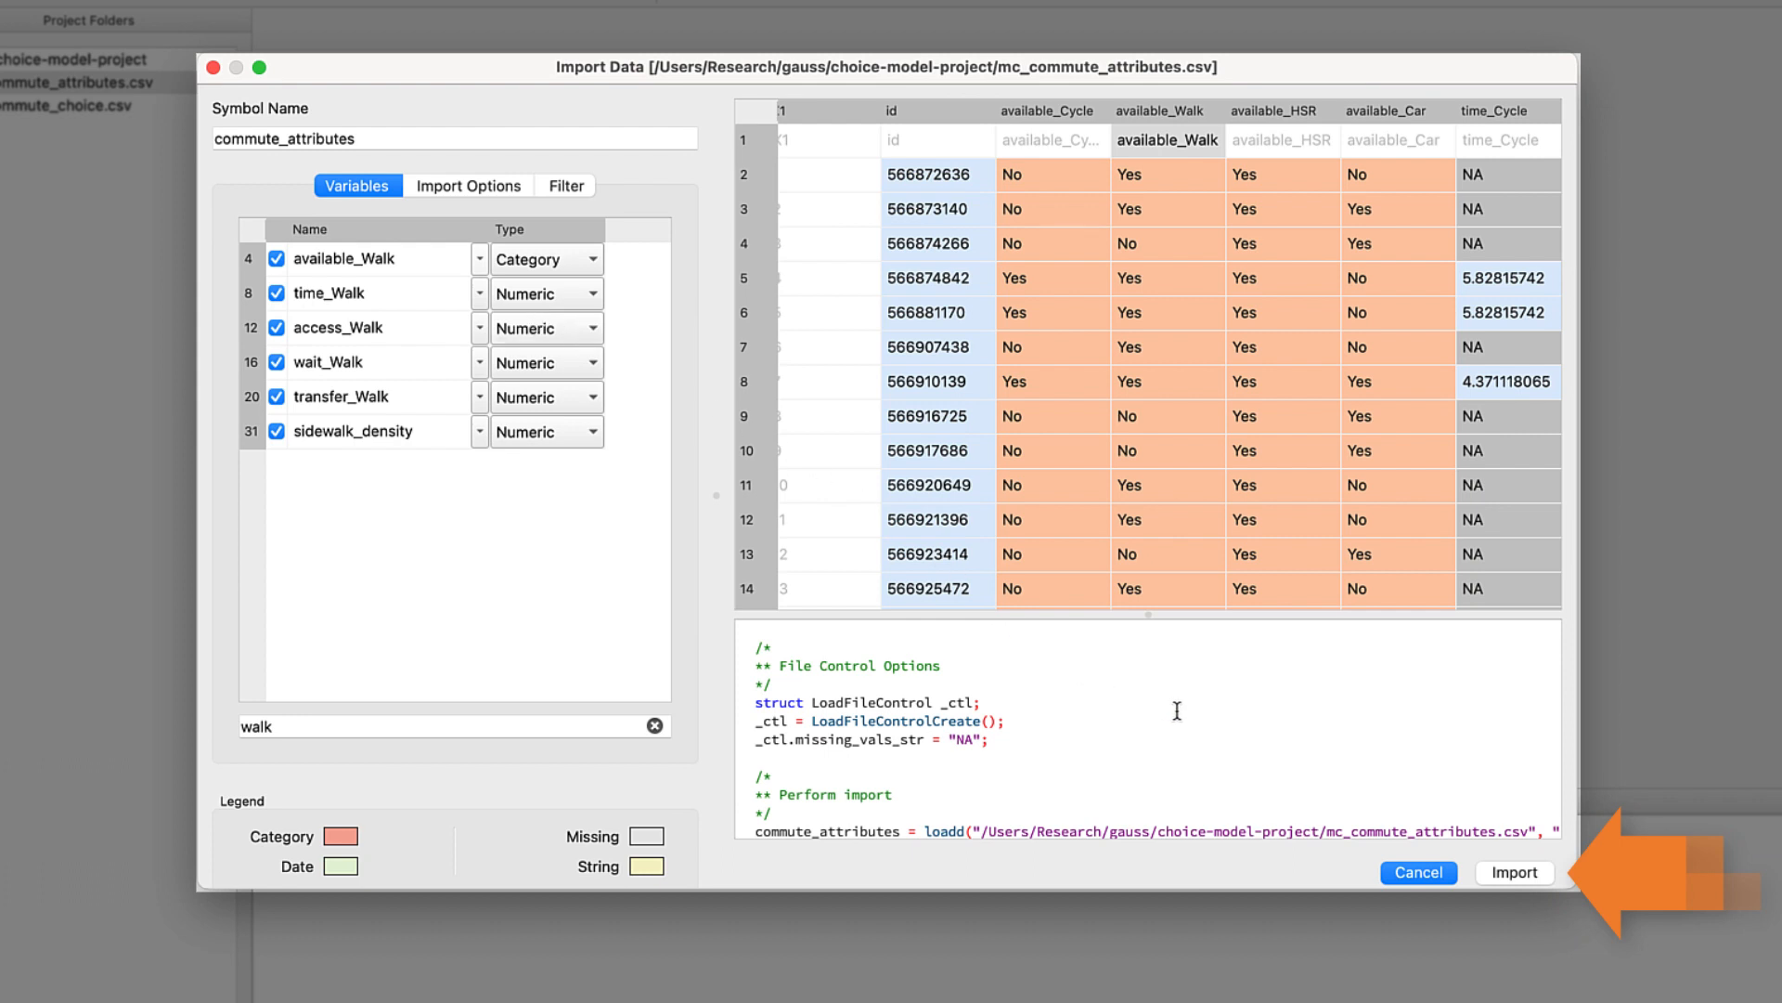
{"action": "left_click", "coordinate": [1513, 872]}
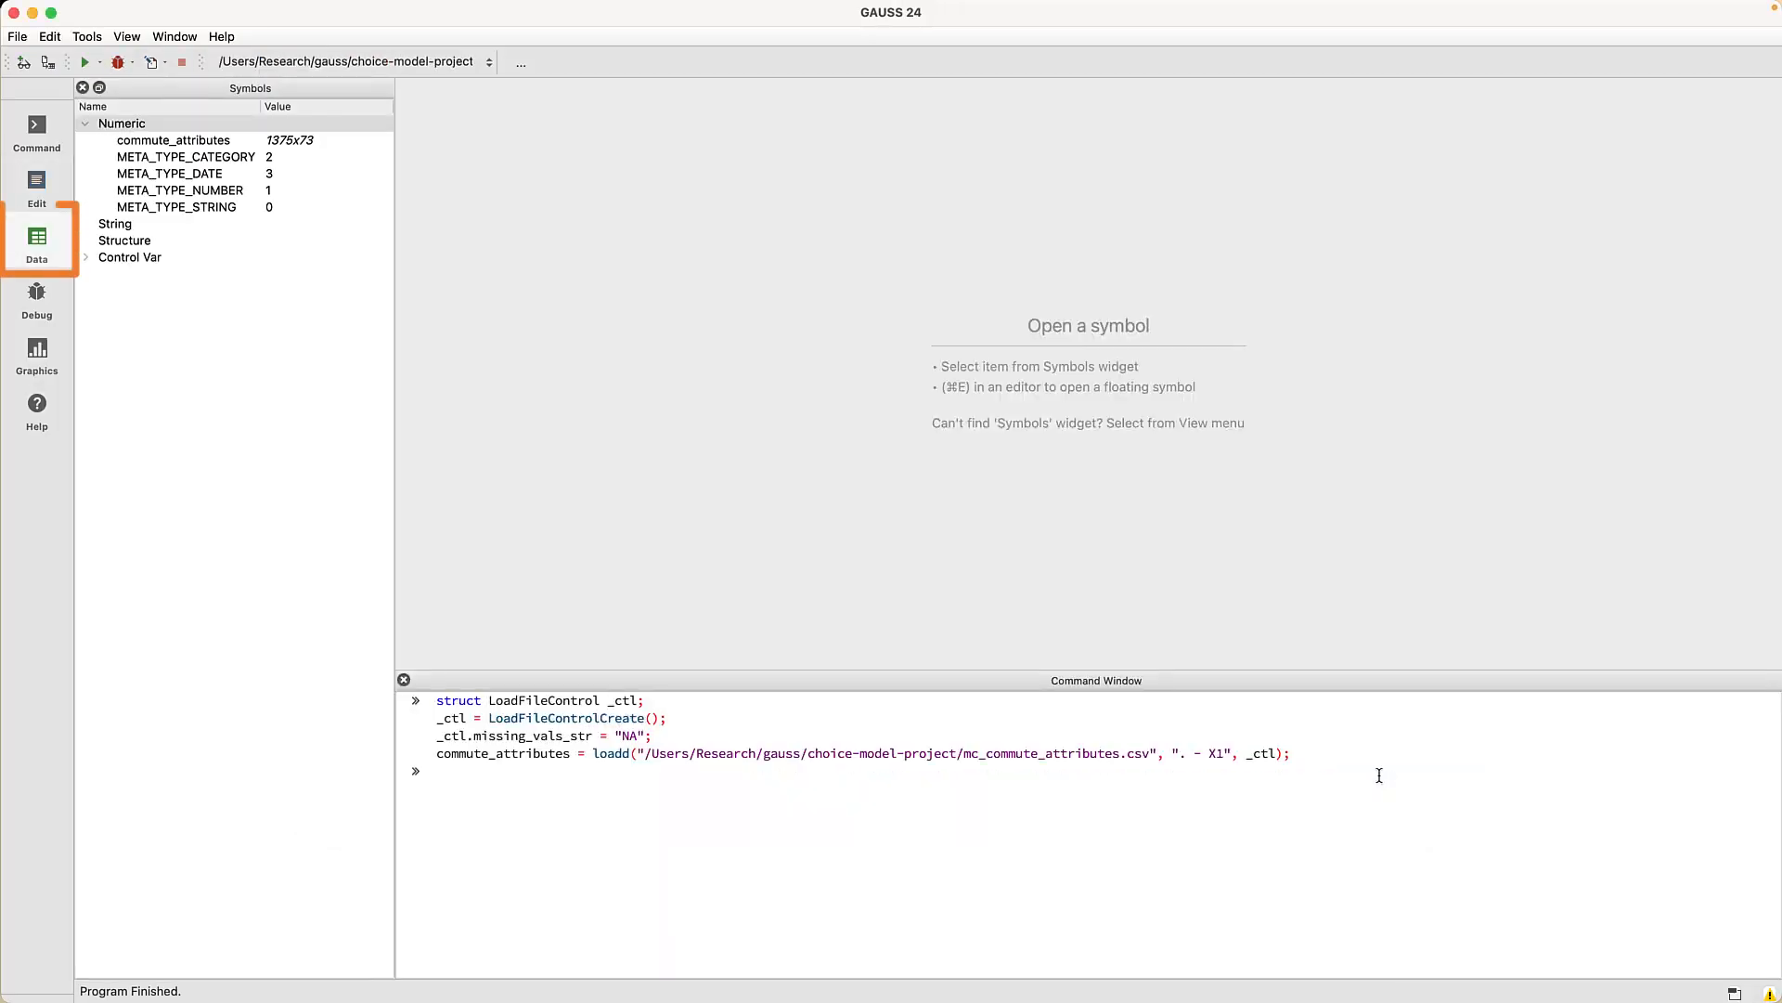
- View the commute_attributes table with the variables panel hidden, then return to the project files
{"action": "left_click", "coordinate": [297, 144]}
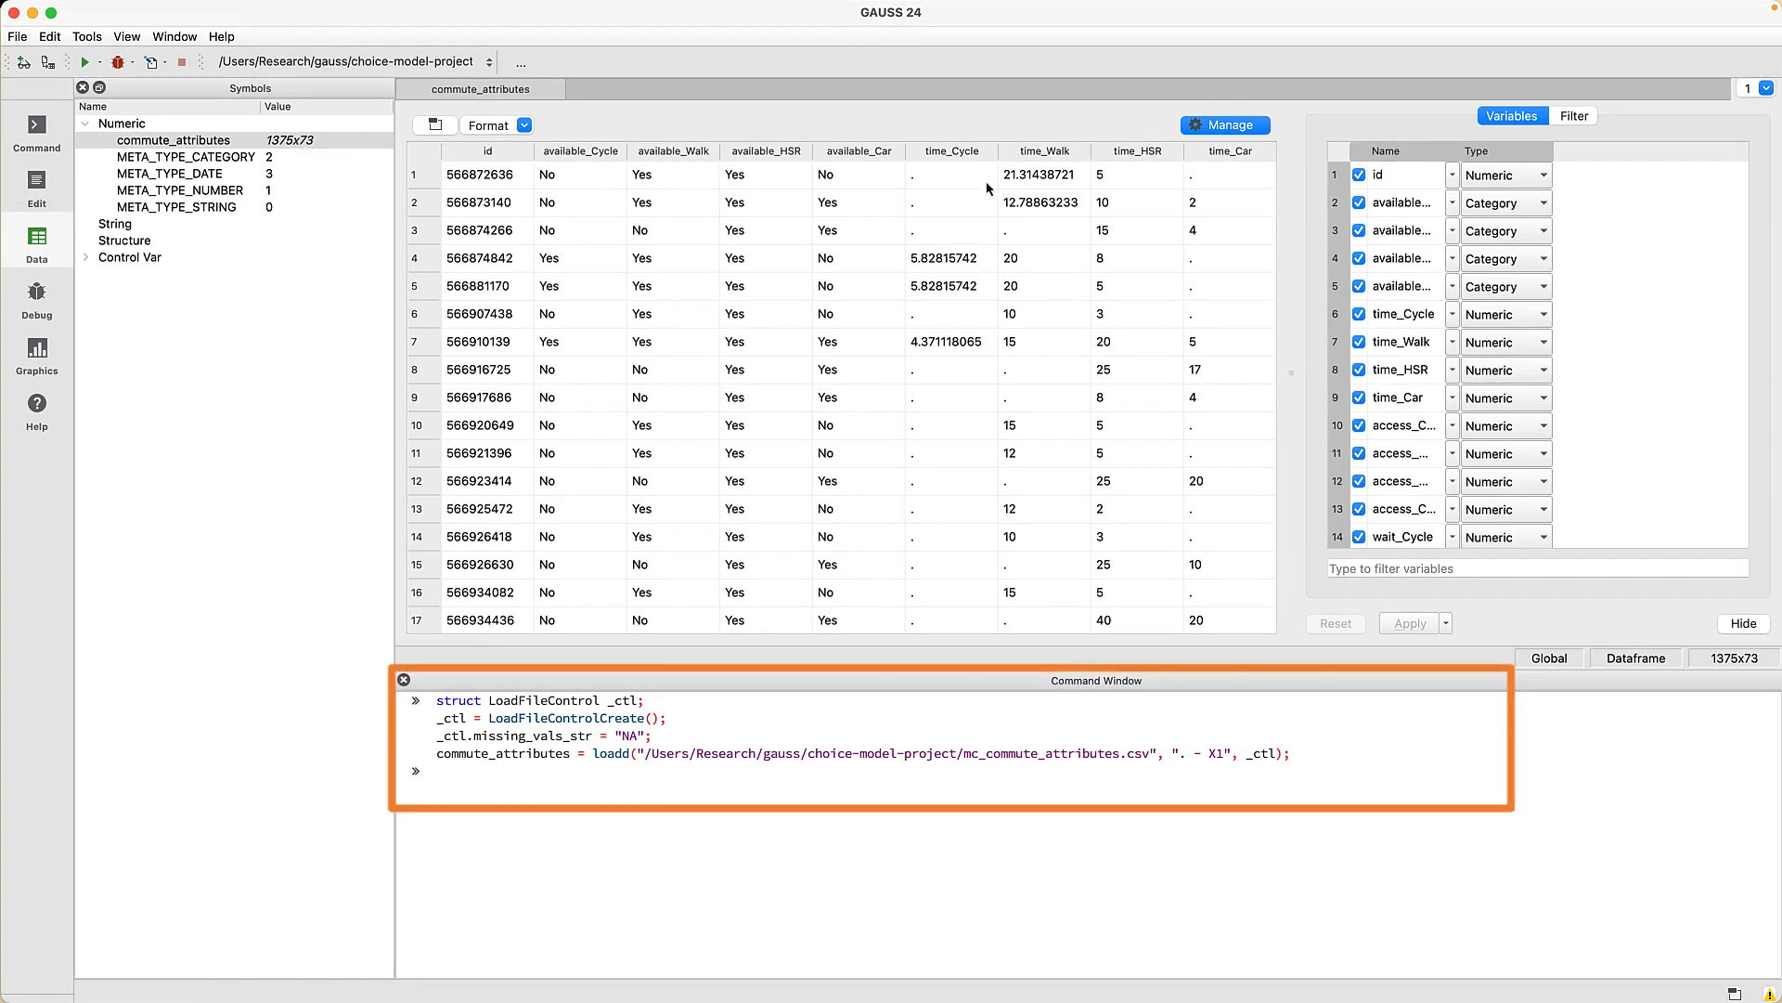
{"action": "left_click", "coordinate": [1198, 126]}
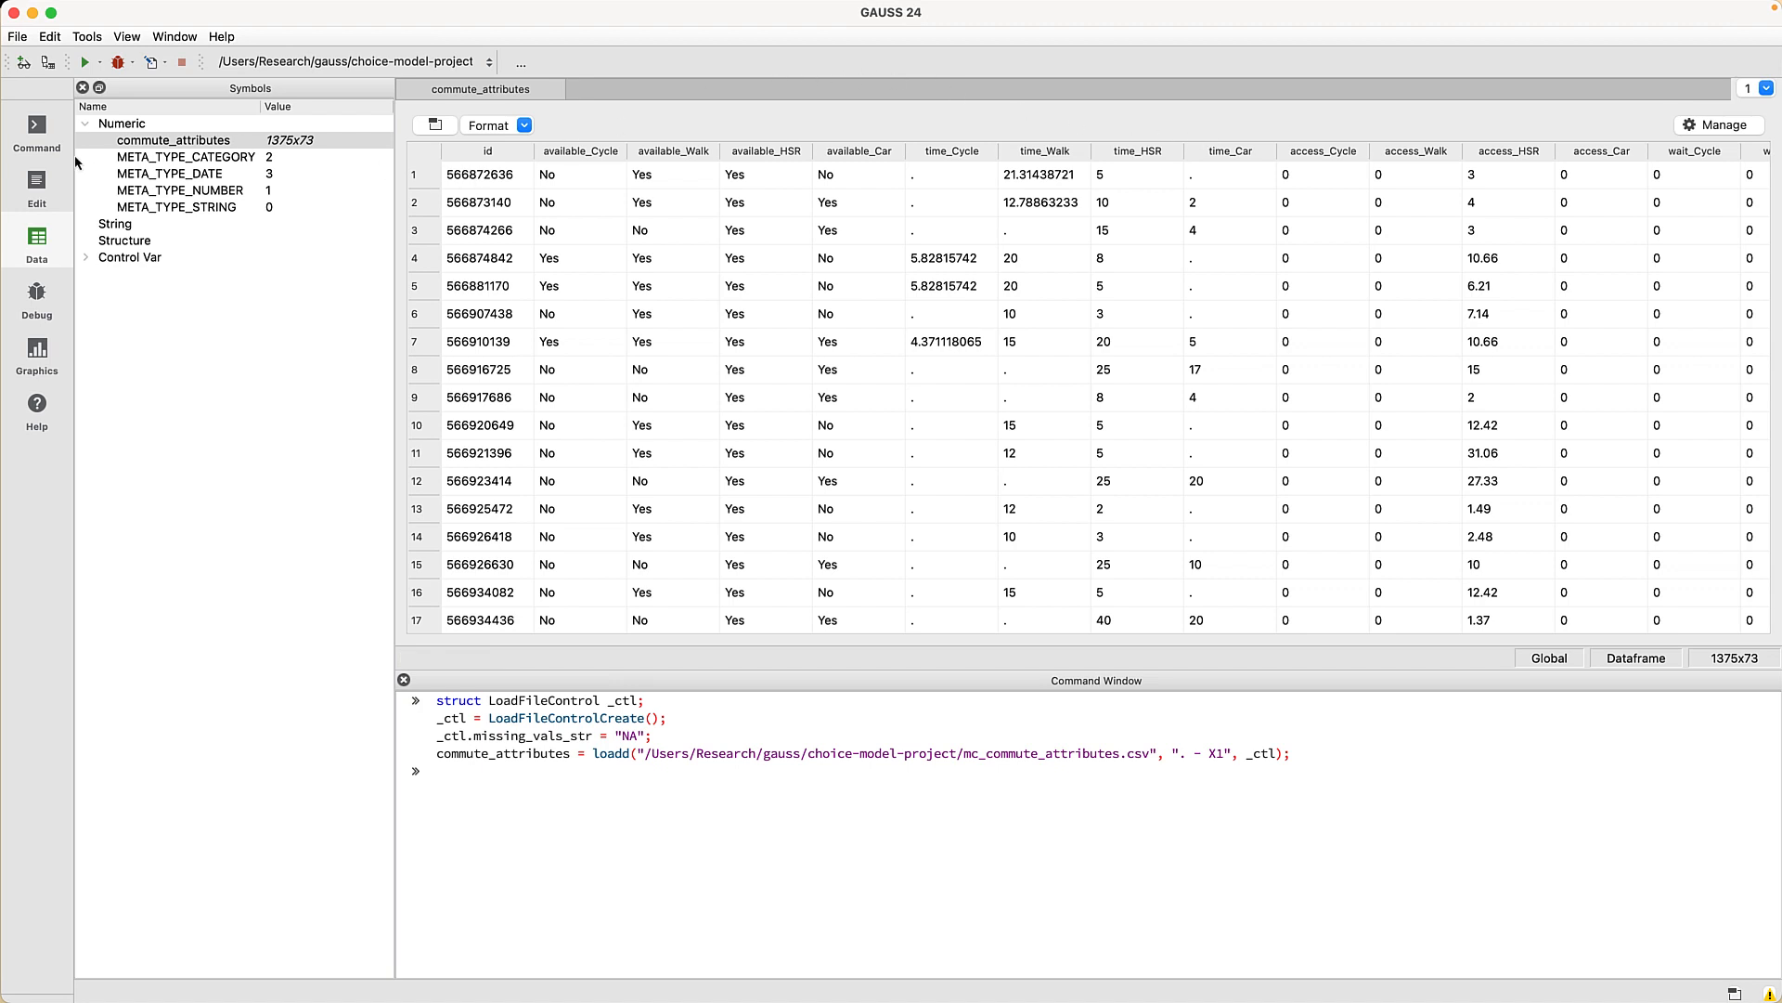
{"action": "left_click", "coordinate": [38, 200]}
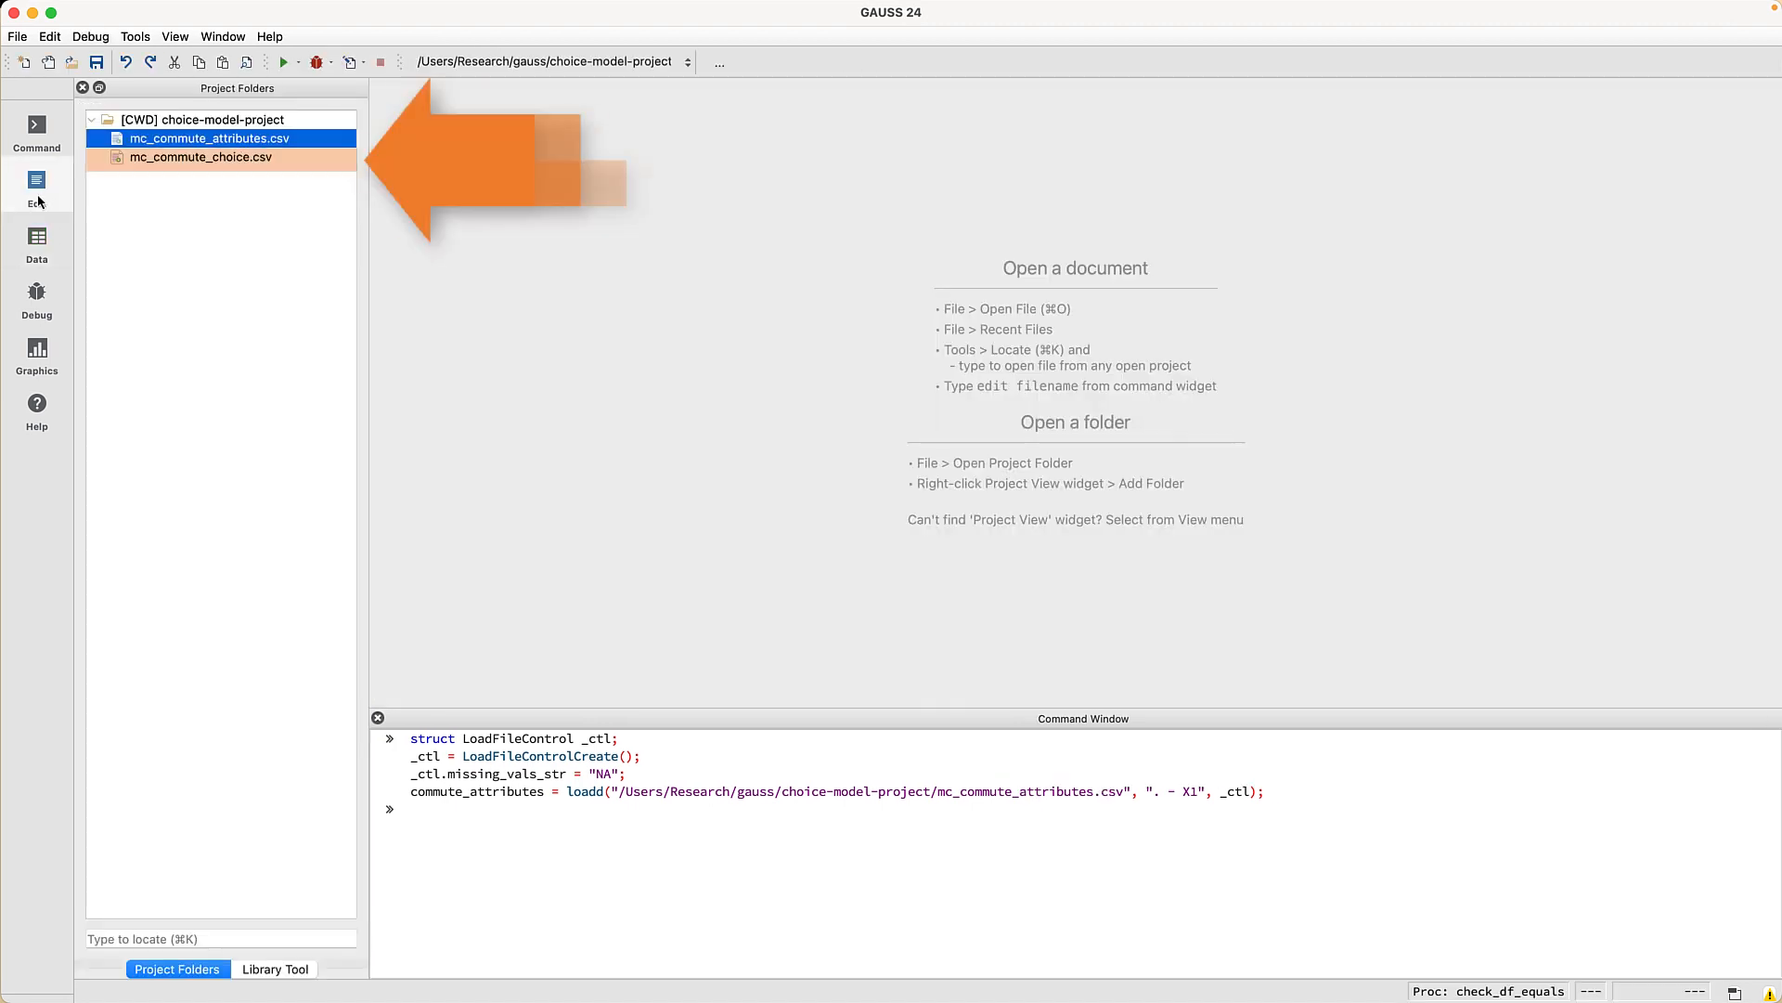
- Import mc_commute_choice.csv under the symbol name commute_choice
{"action": "double_click", "coordinate": [215, 161]}
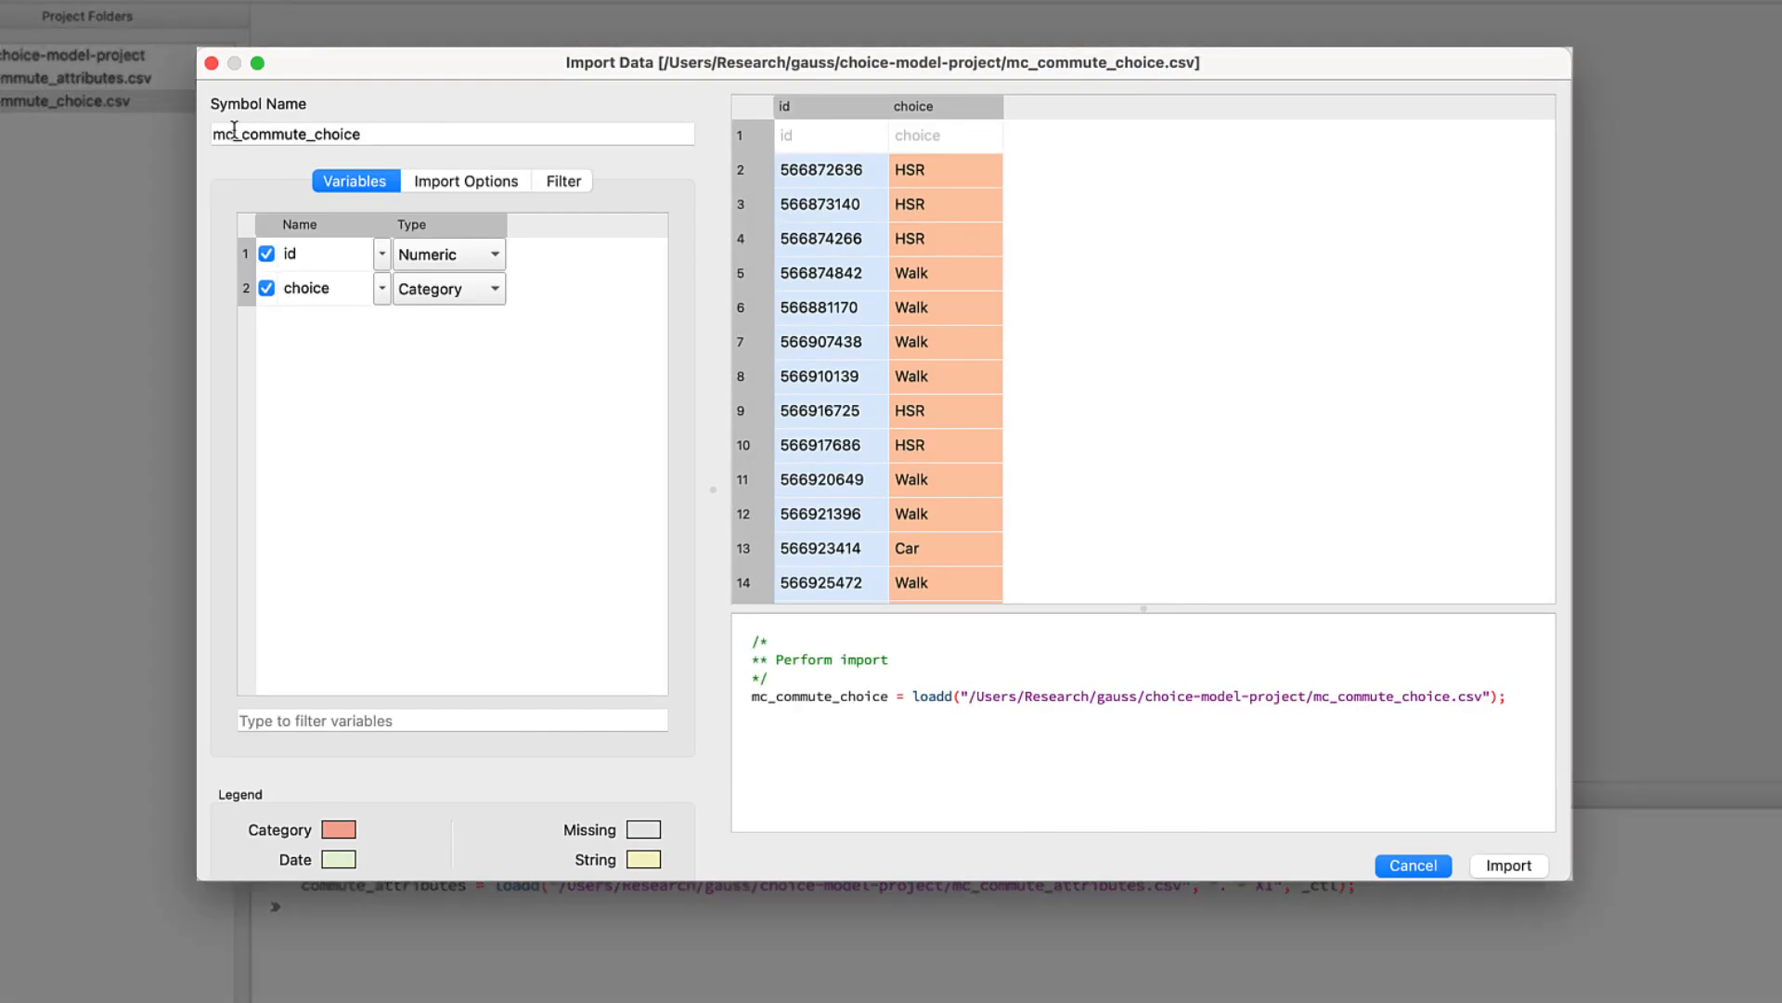
{"action": "left_click_drag", "start_coordinate": [237, 132], "coordinate": [208, 140]}
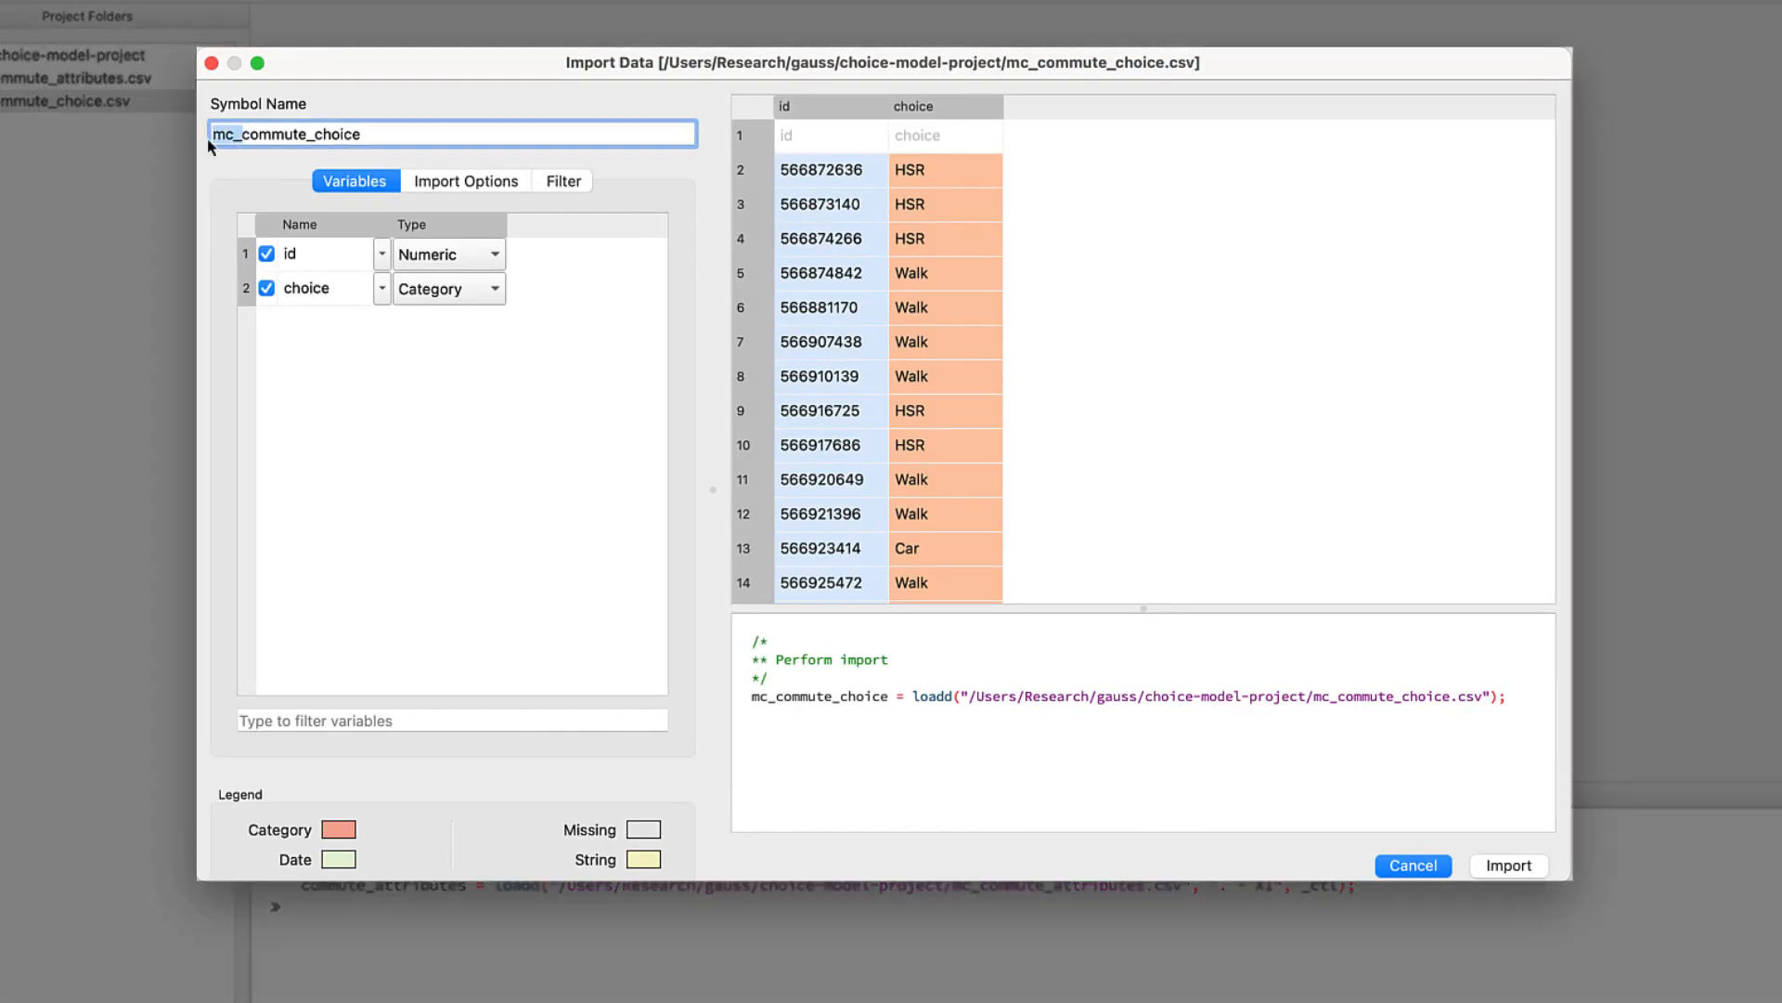
{"action": "key", "text": "BackSpace"}
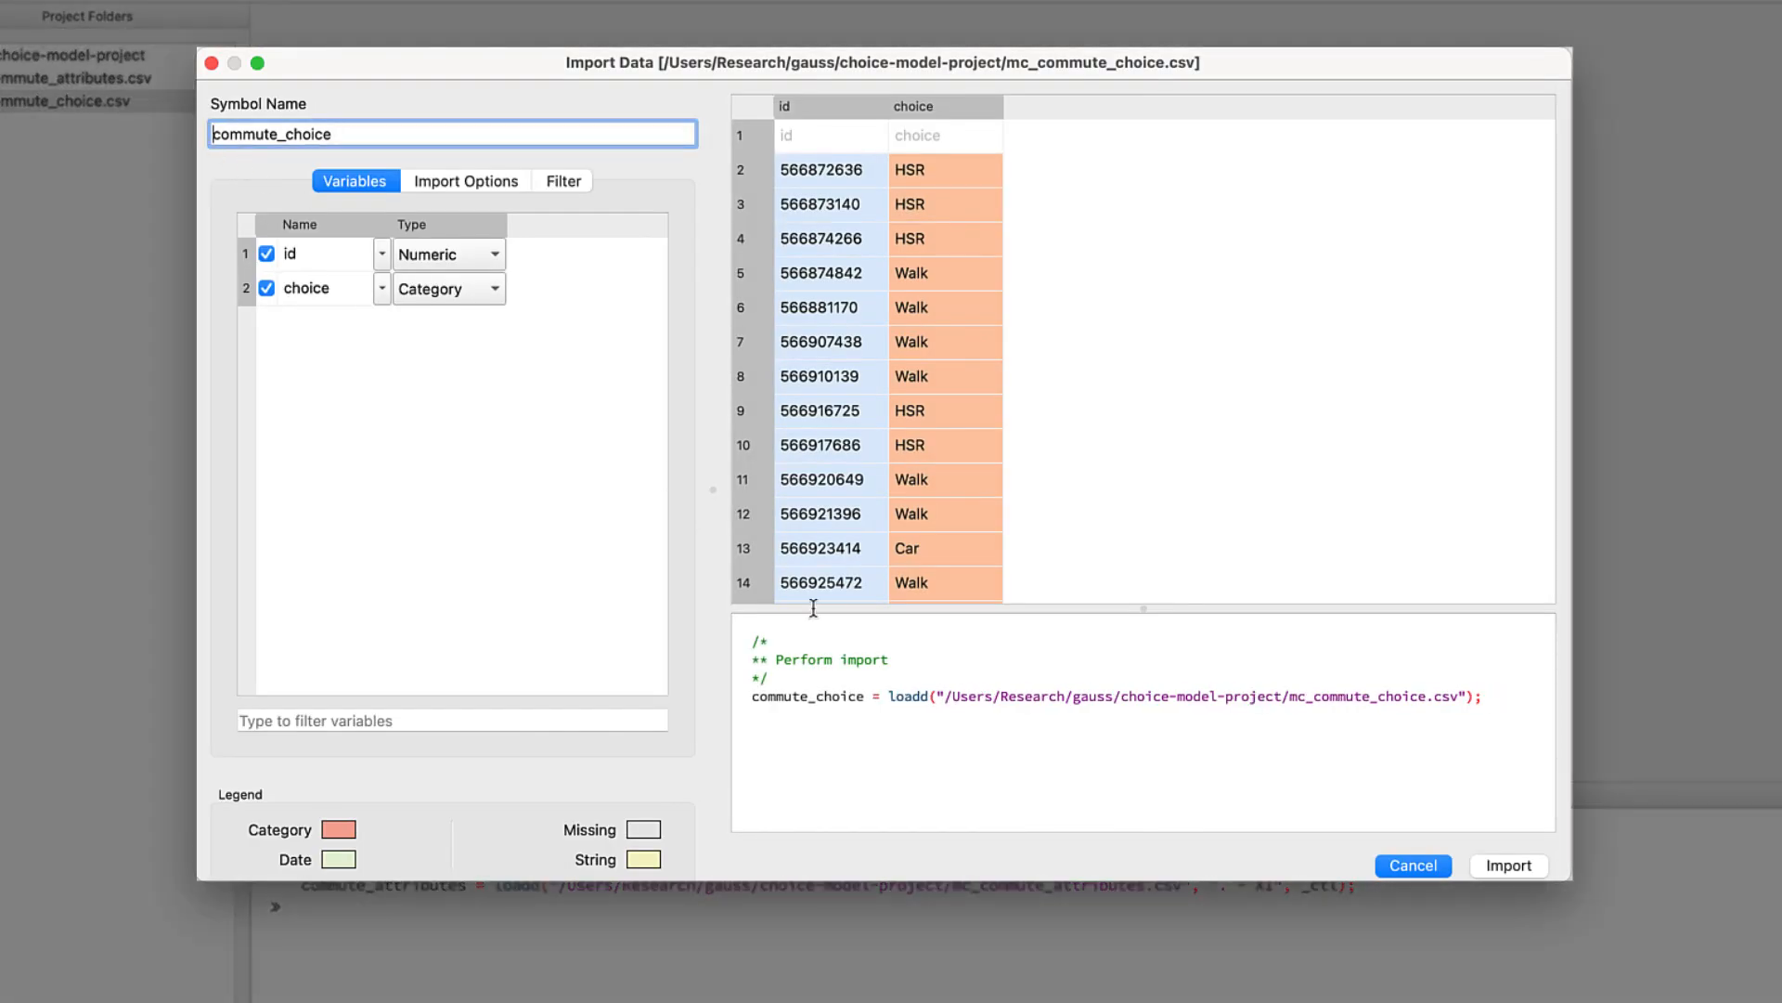
{"action": "left_click", "coordinate": [1508, 863]}
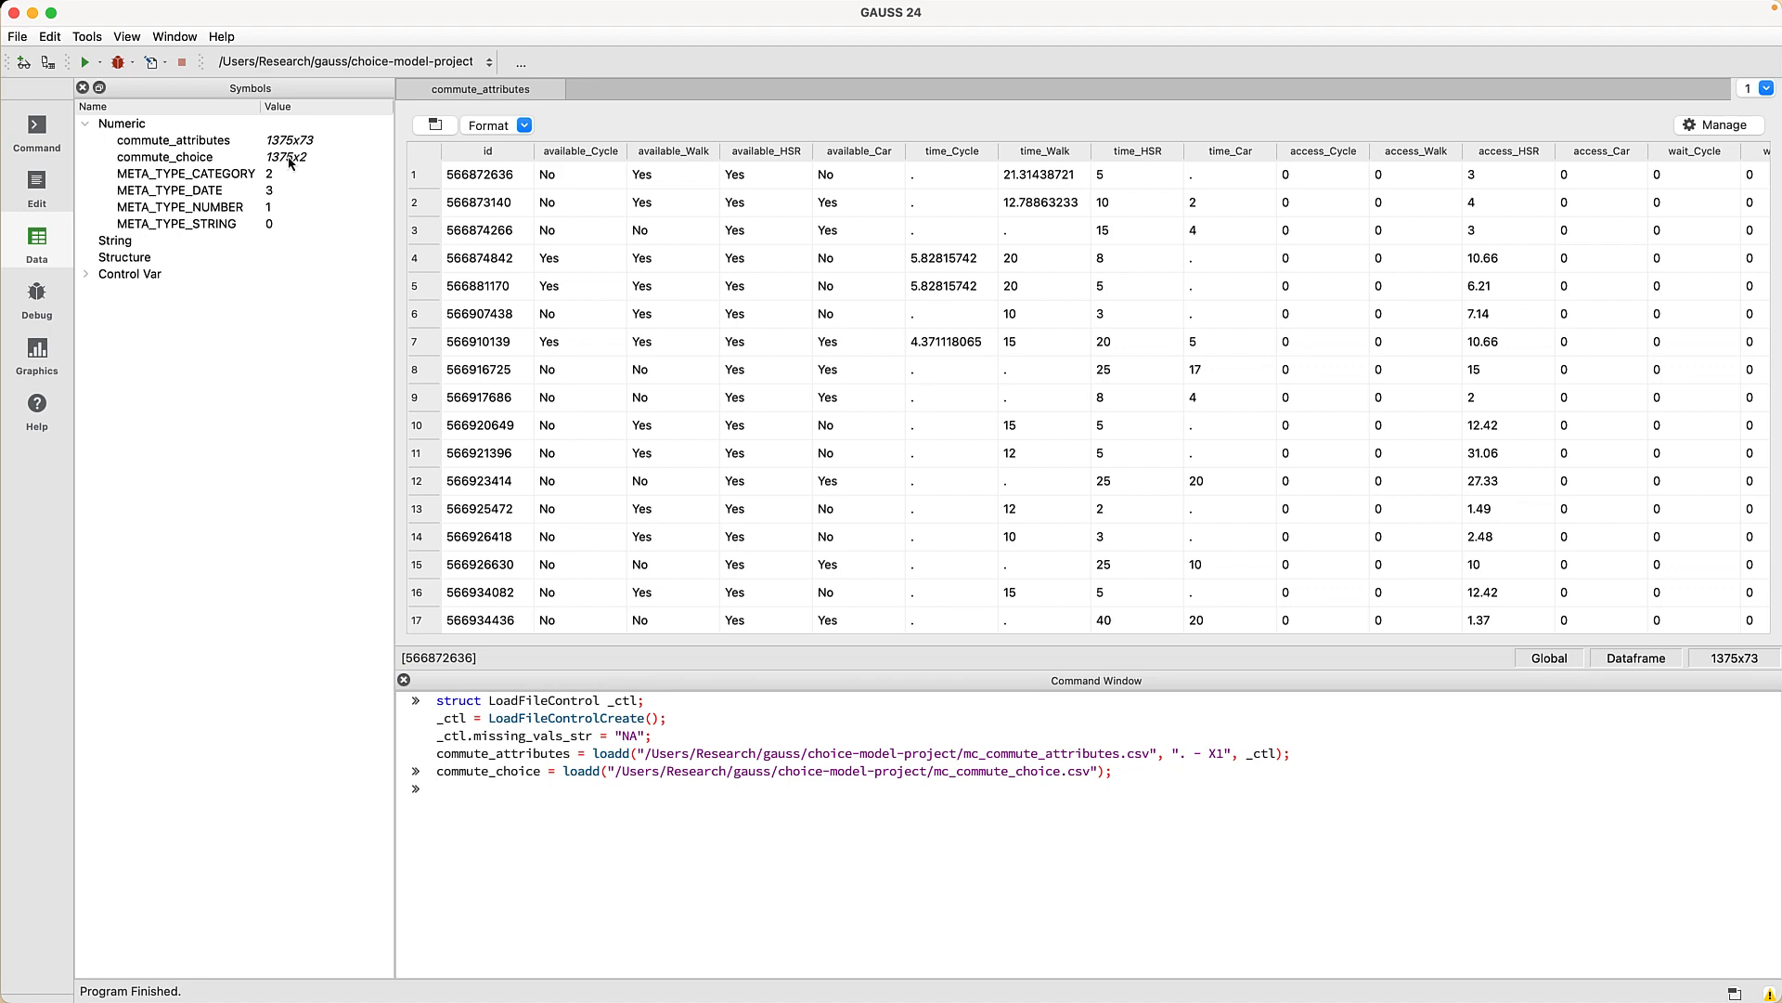
- Show commute_choice in a vertical tab group beside commute_attributes, widening its variables panel
{"action": "double_click", "coordinate": [290, 160]}
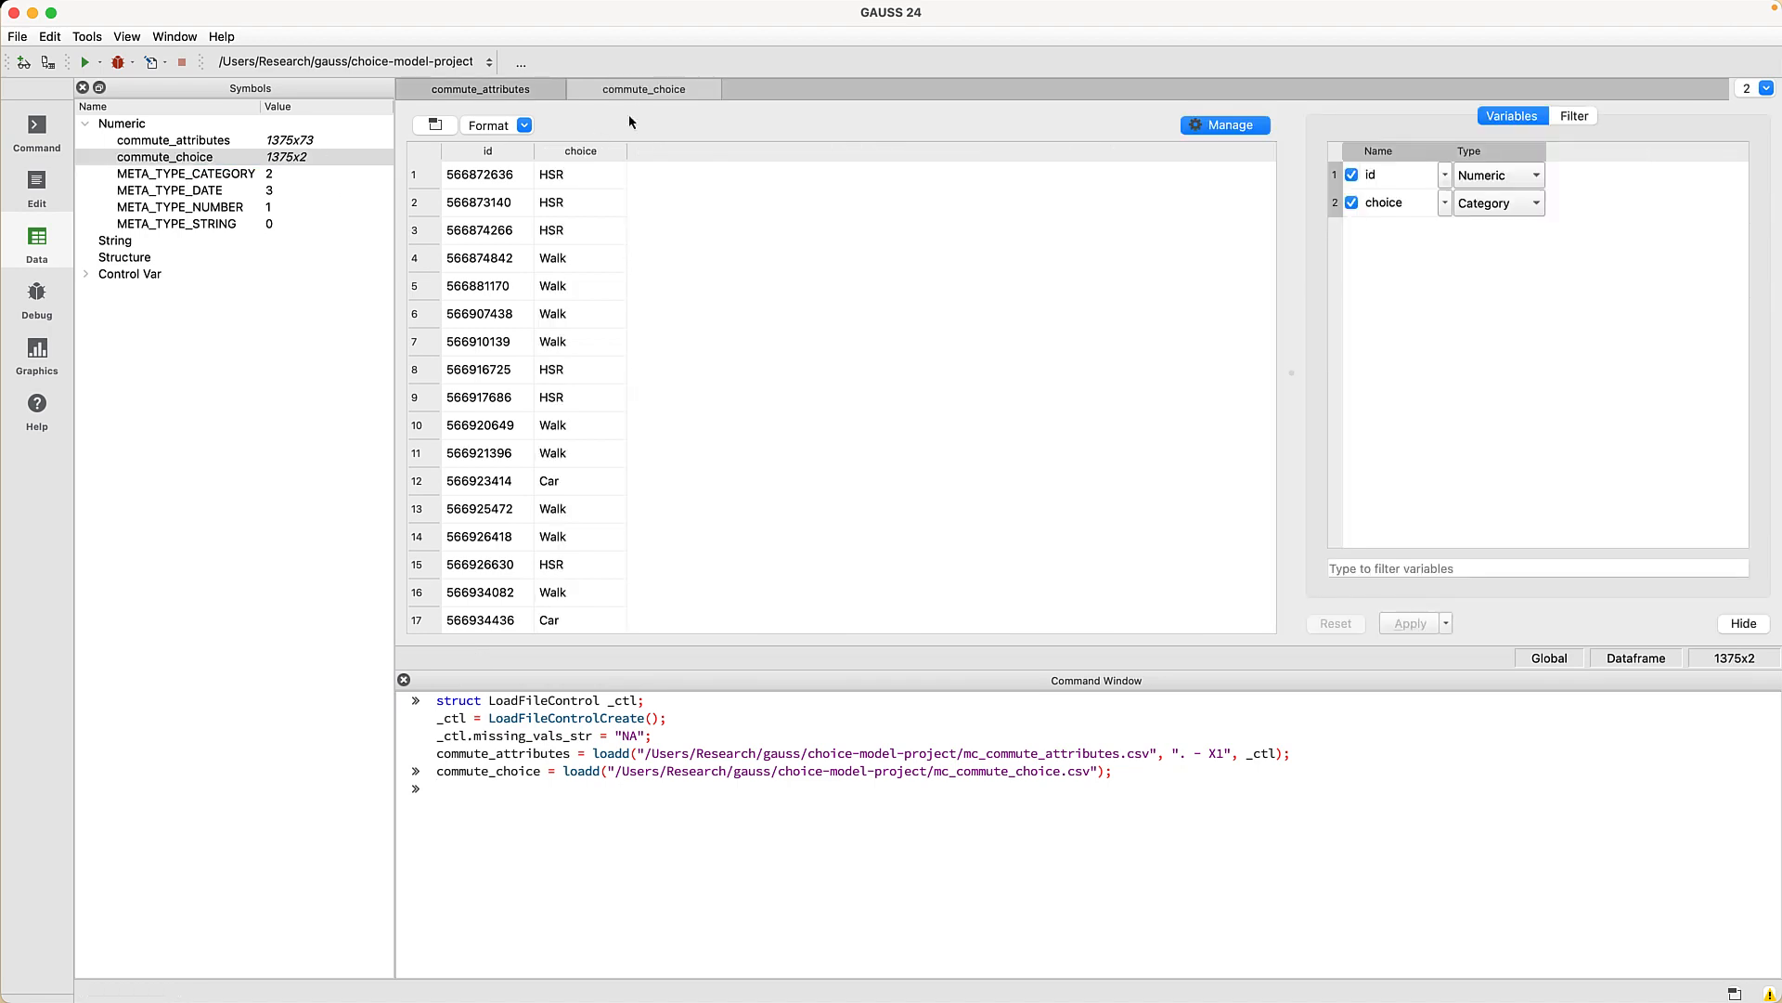
{"action": "right_click", "coordinate": [651, 95]}
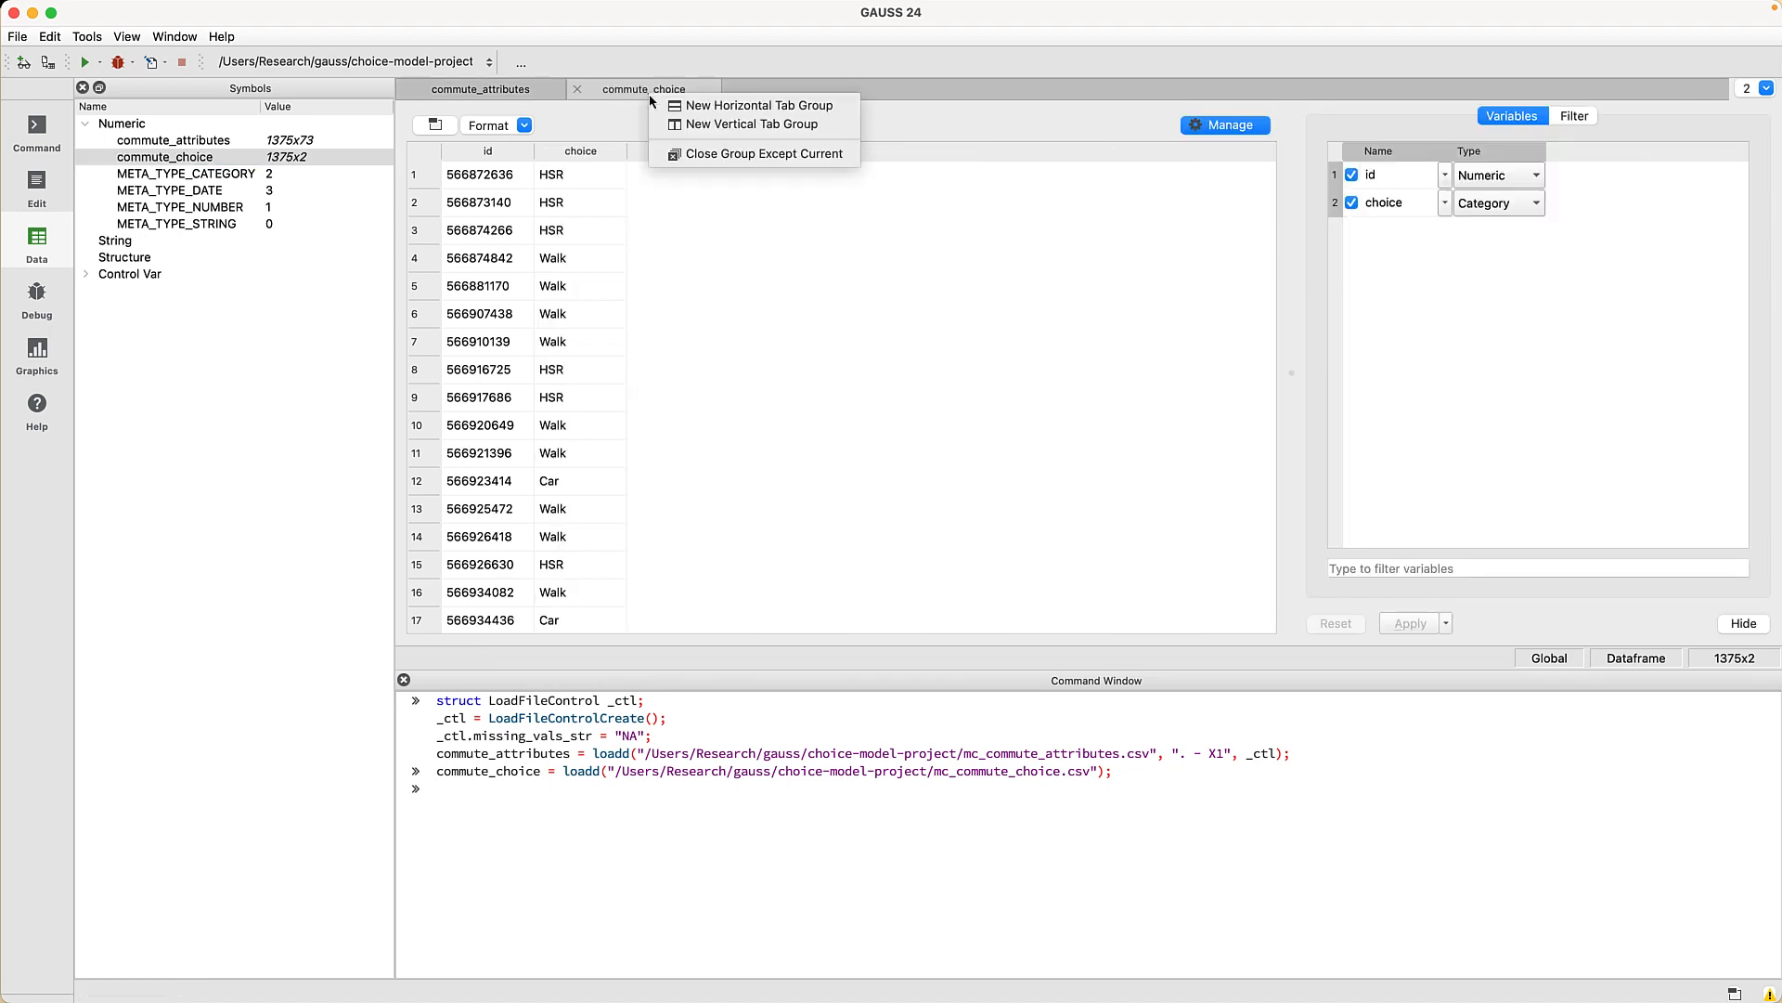
{"action": "left_click", "coordinate": [697, 134]}
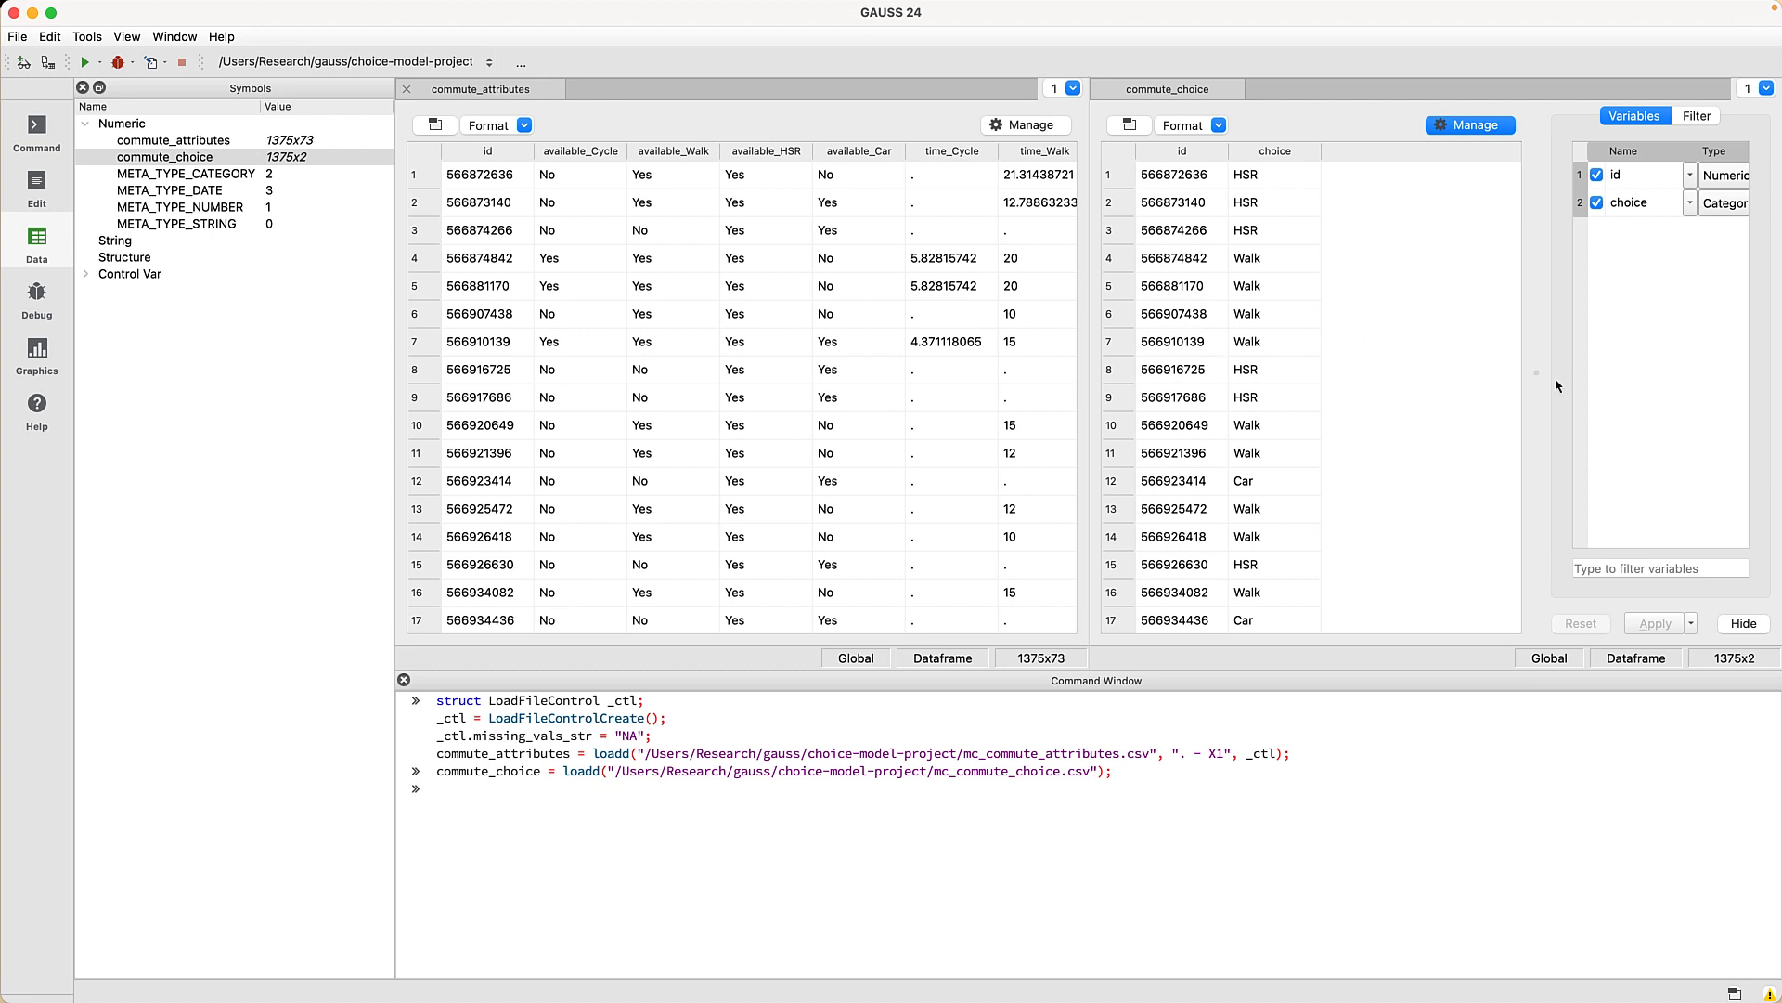
{"action": "left_click_drag", "start_coordinate": [1541, 382], "coordinate": [1423, 386]}
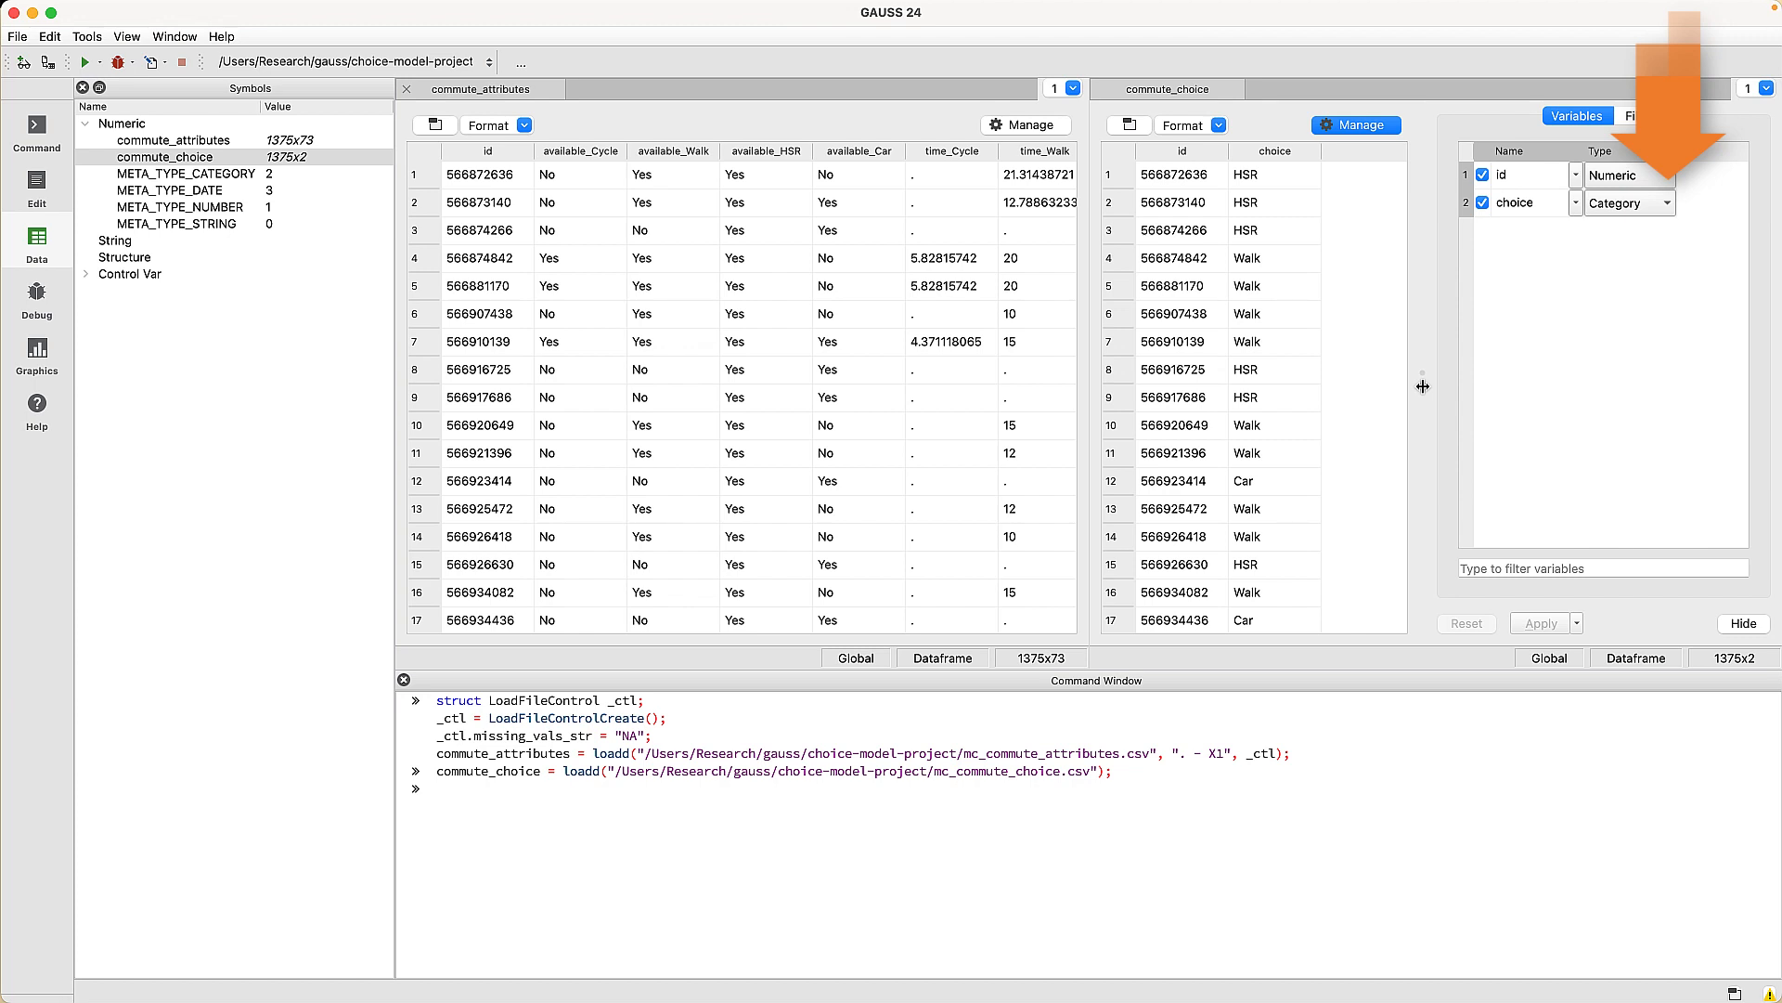
{"action": "left_click", "coordinate": [1576, 205]}
- Move Walk to the top of the choice categories as key 0 and apply it
{"action": "left_click", "coordinate": [1608, 273]}
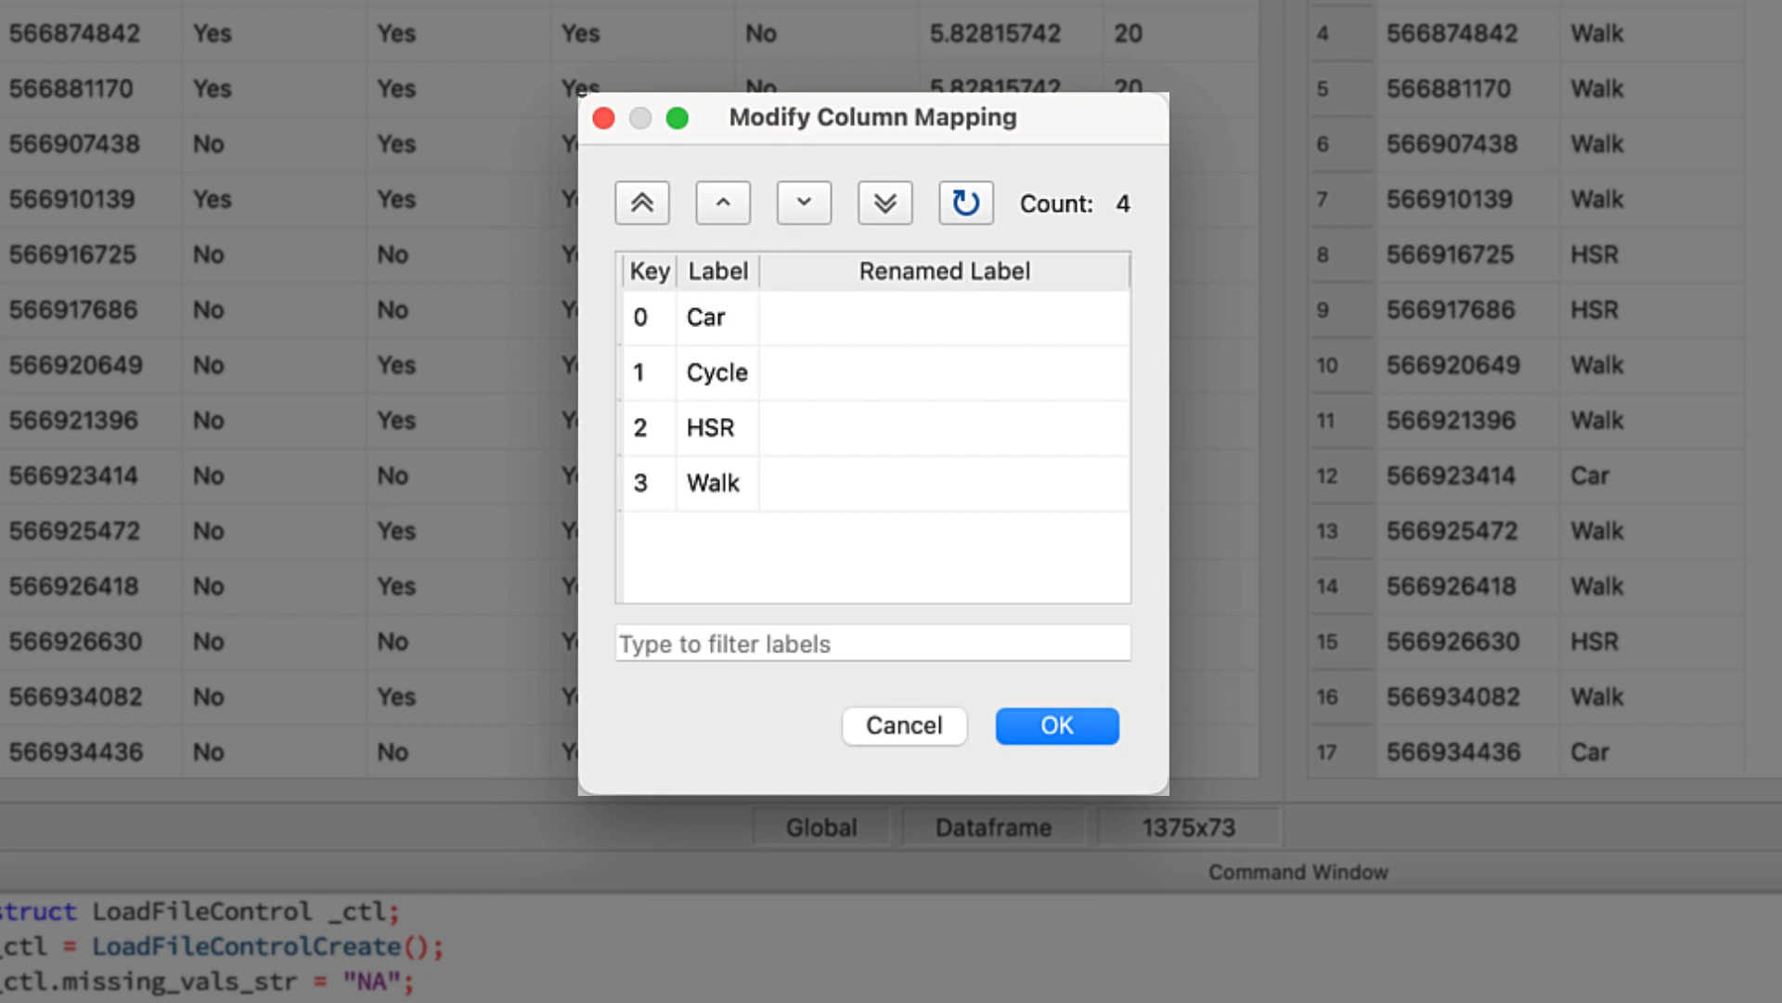
{"action": "left_click", "coordinate": [650, 509]}
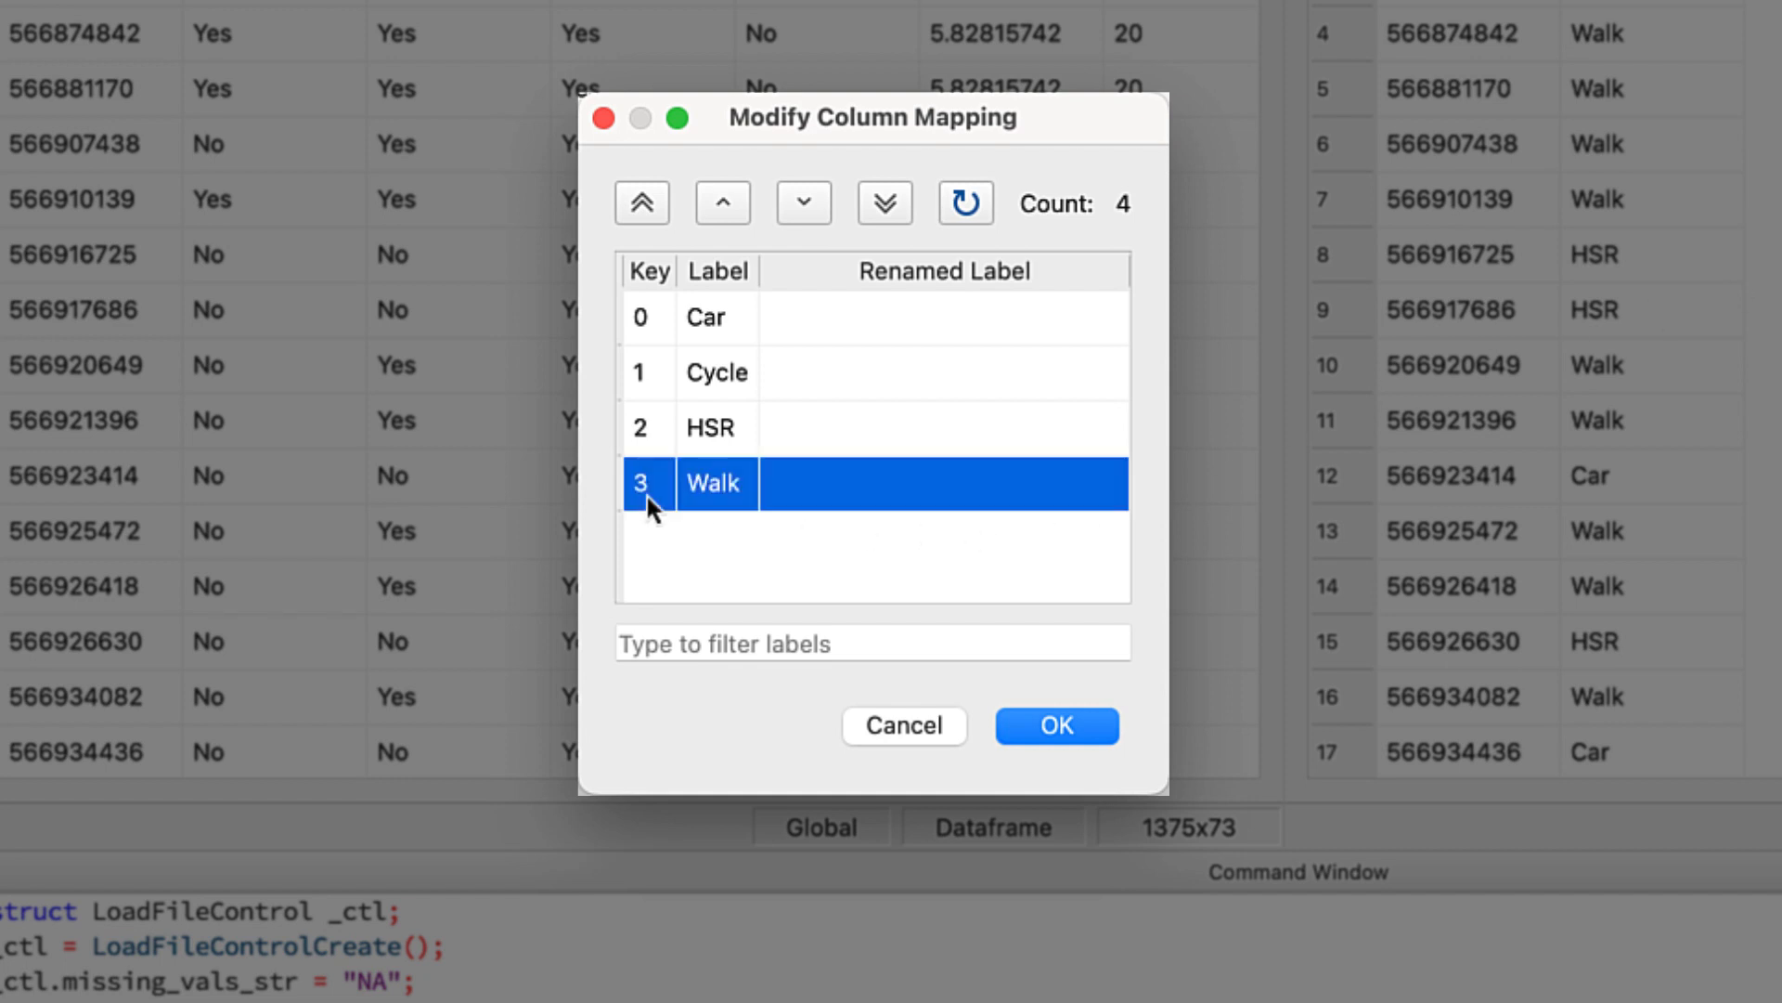
{"action": "left_click", "coordinate": [640, 214]}
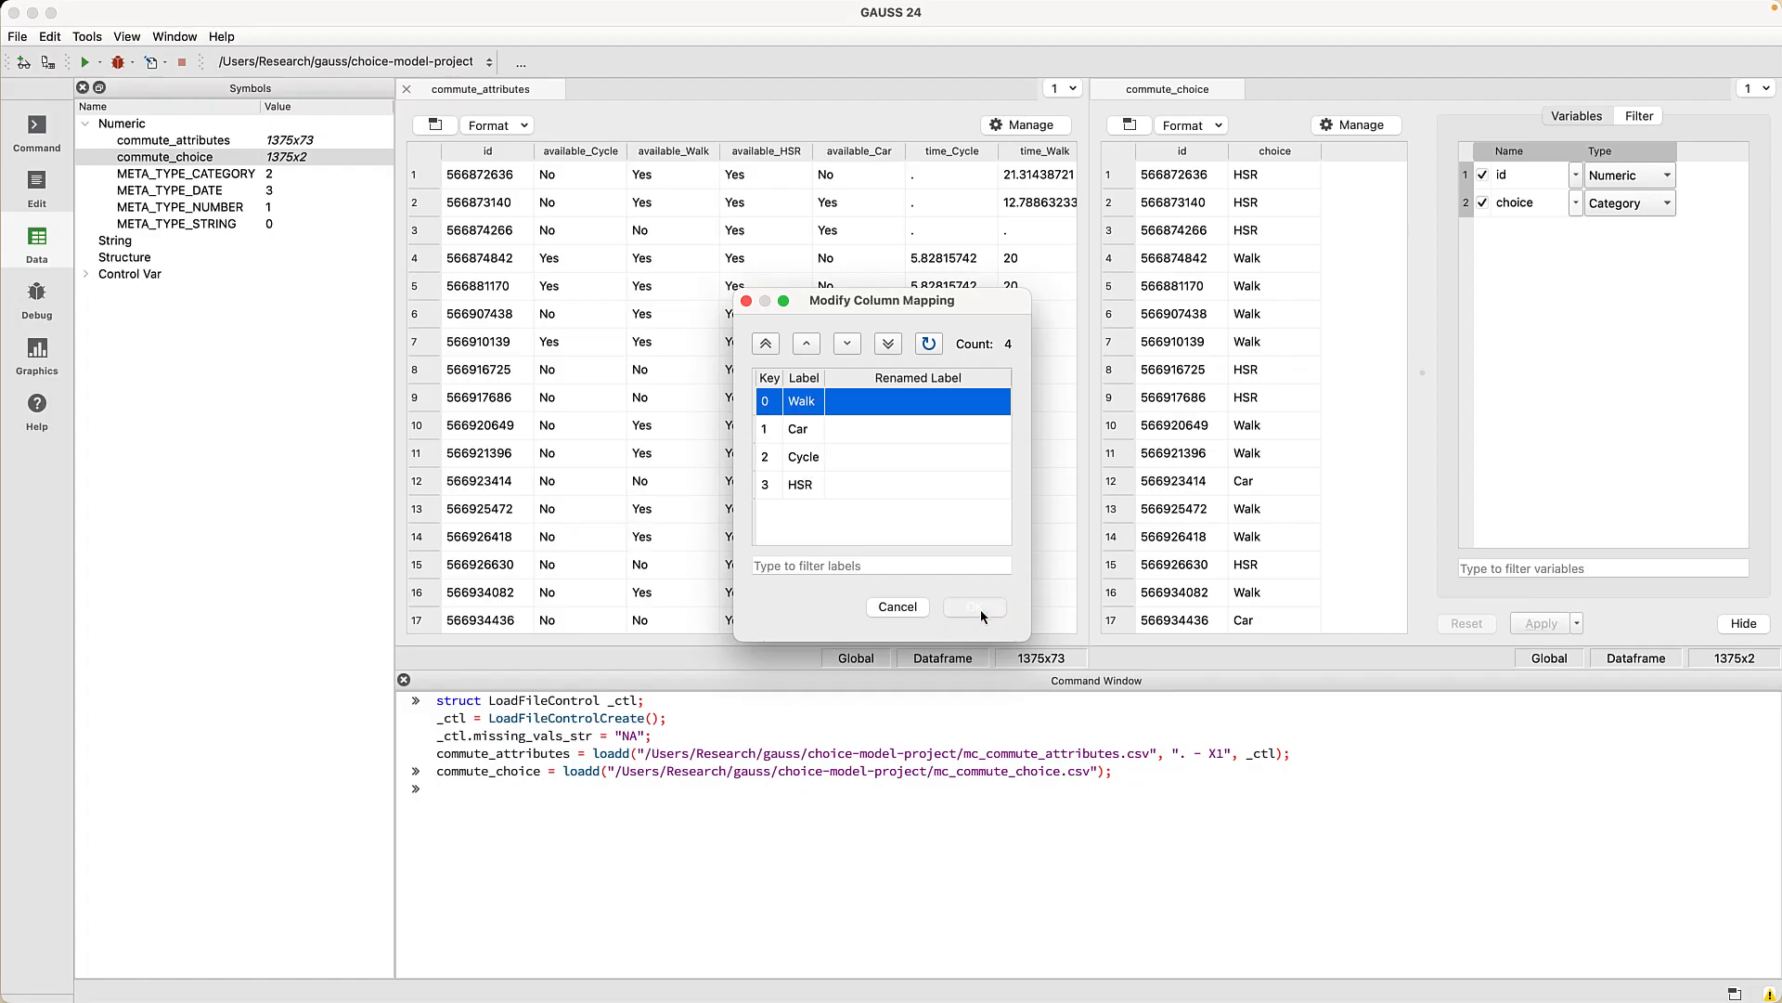
{"action": "left_click", "coordinate": [1053, 725]}
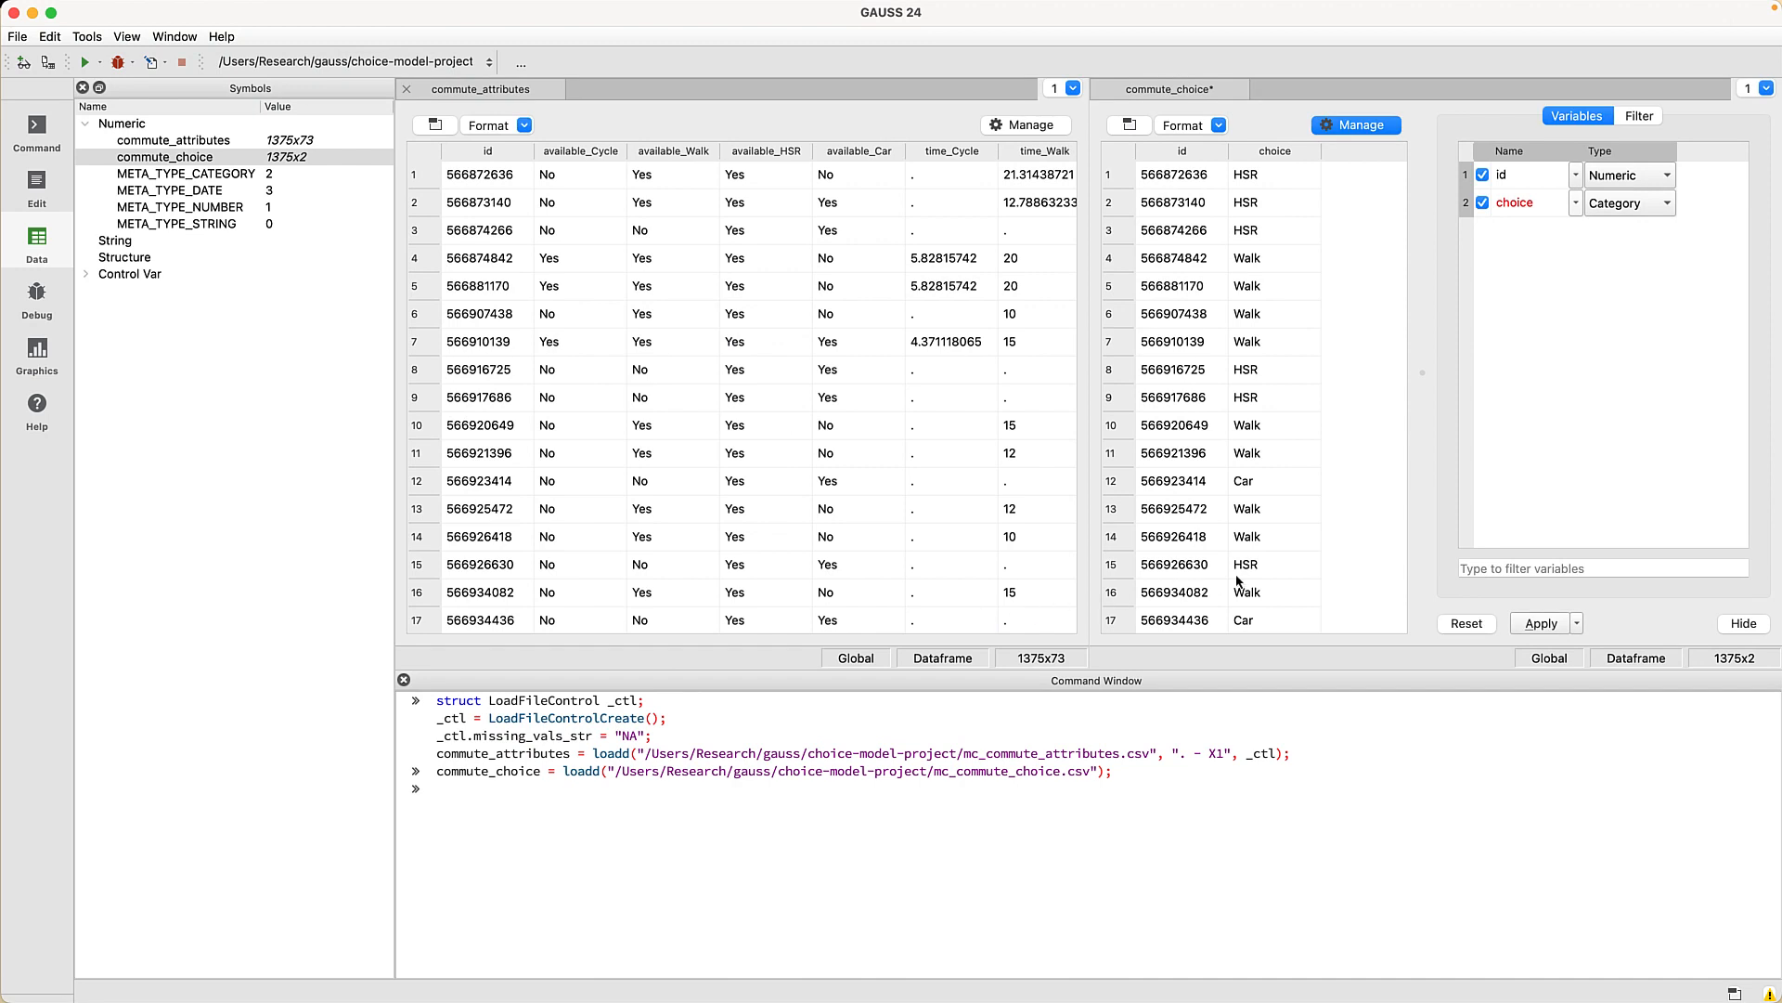
{"action": "left_click", "coordinate": [1540, 624]}
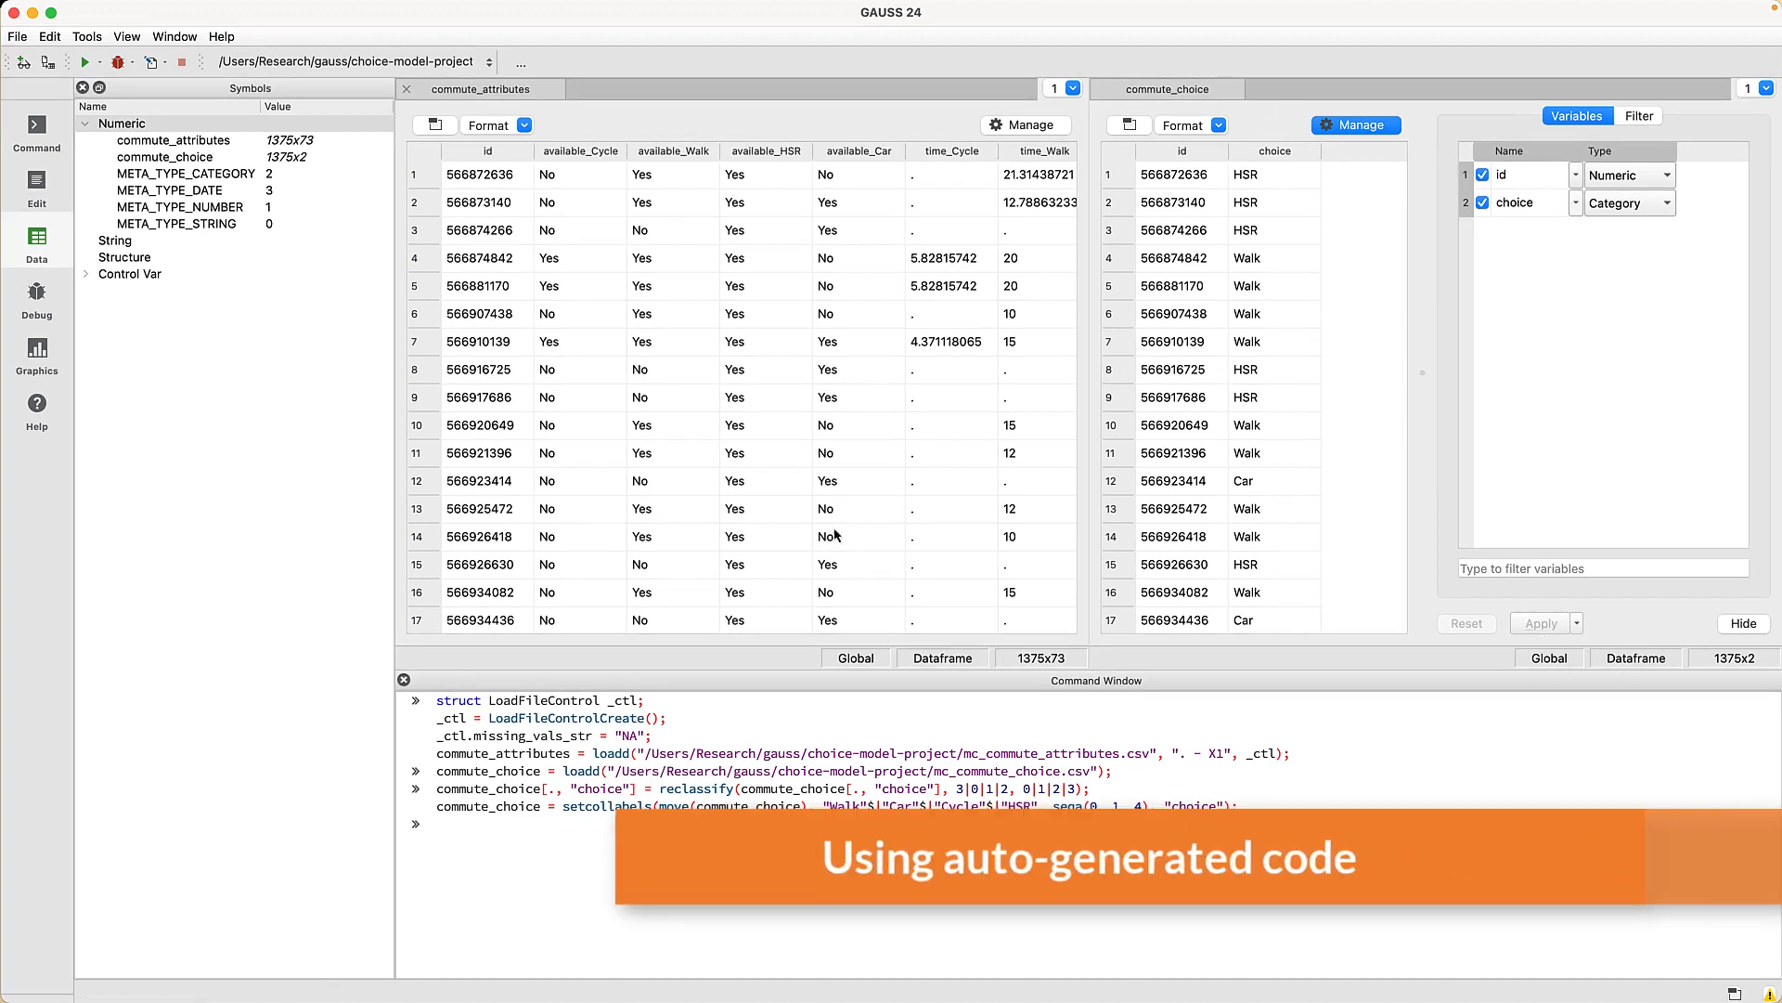
- Create a new program file and save it as commute-data-prep.gss in choice-model-project
{"action": "left_click", "coordinate": [39, 184]}
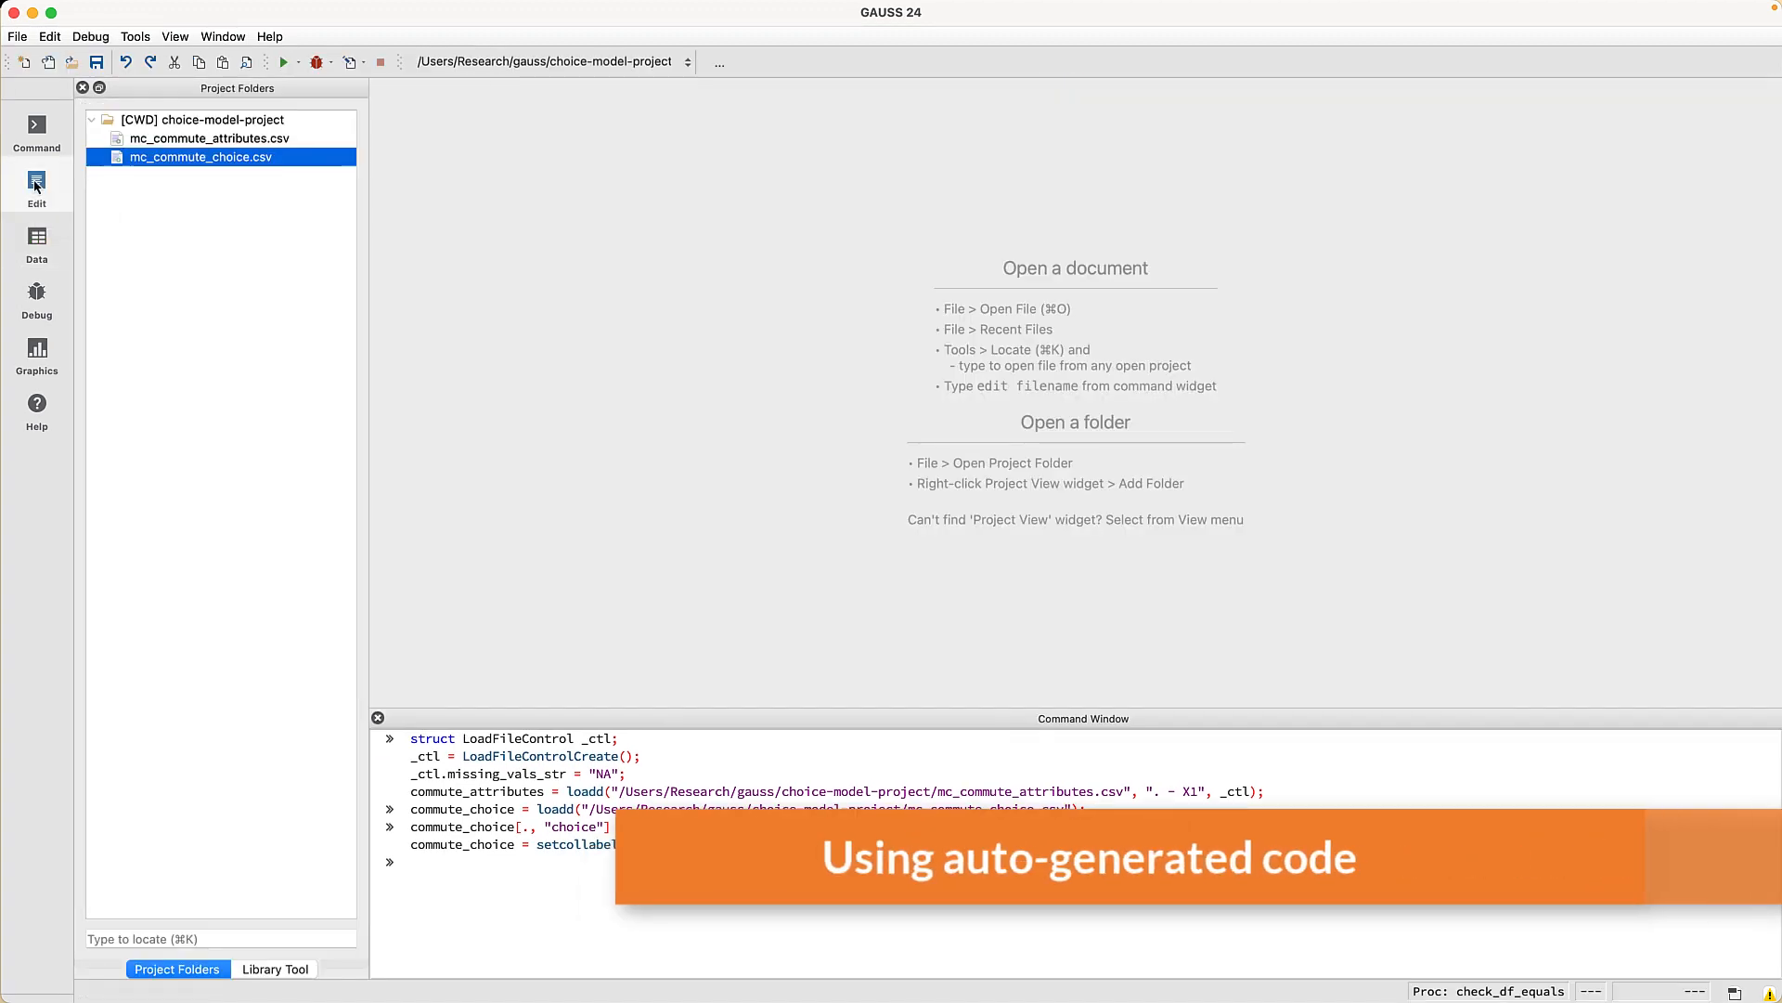
{"action": "left_click", "coordinate": [18, 37]}
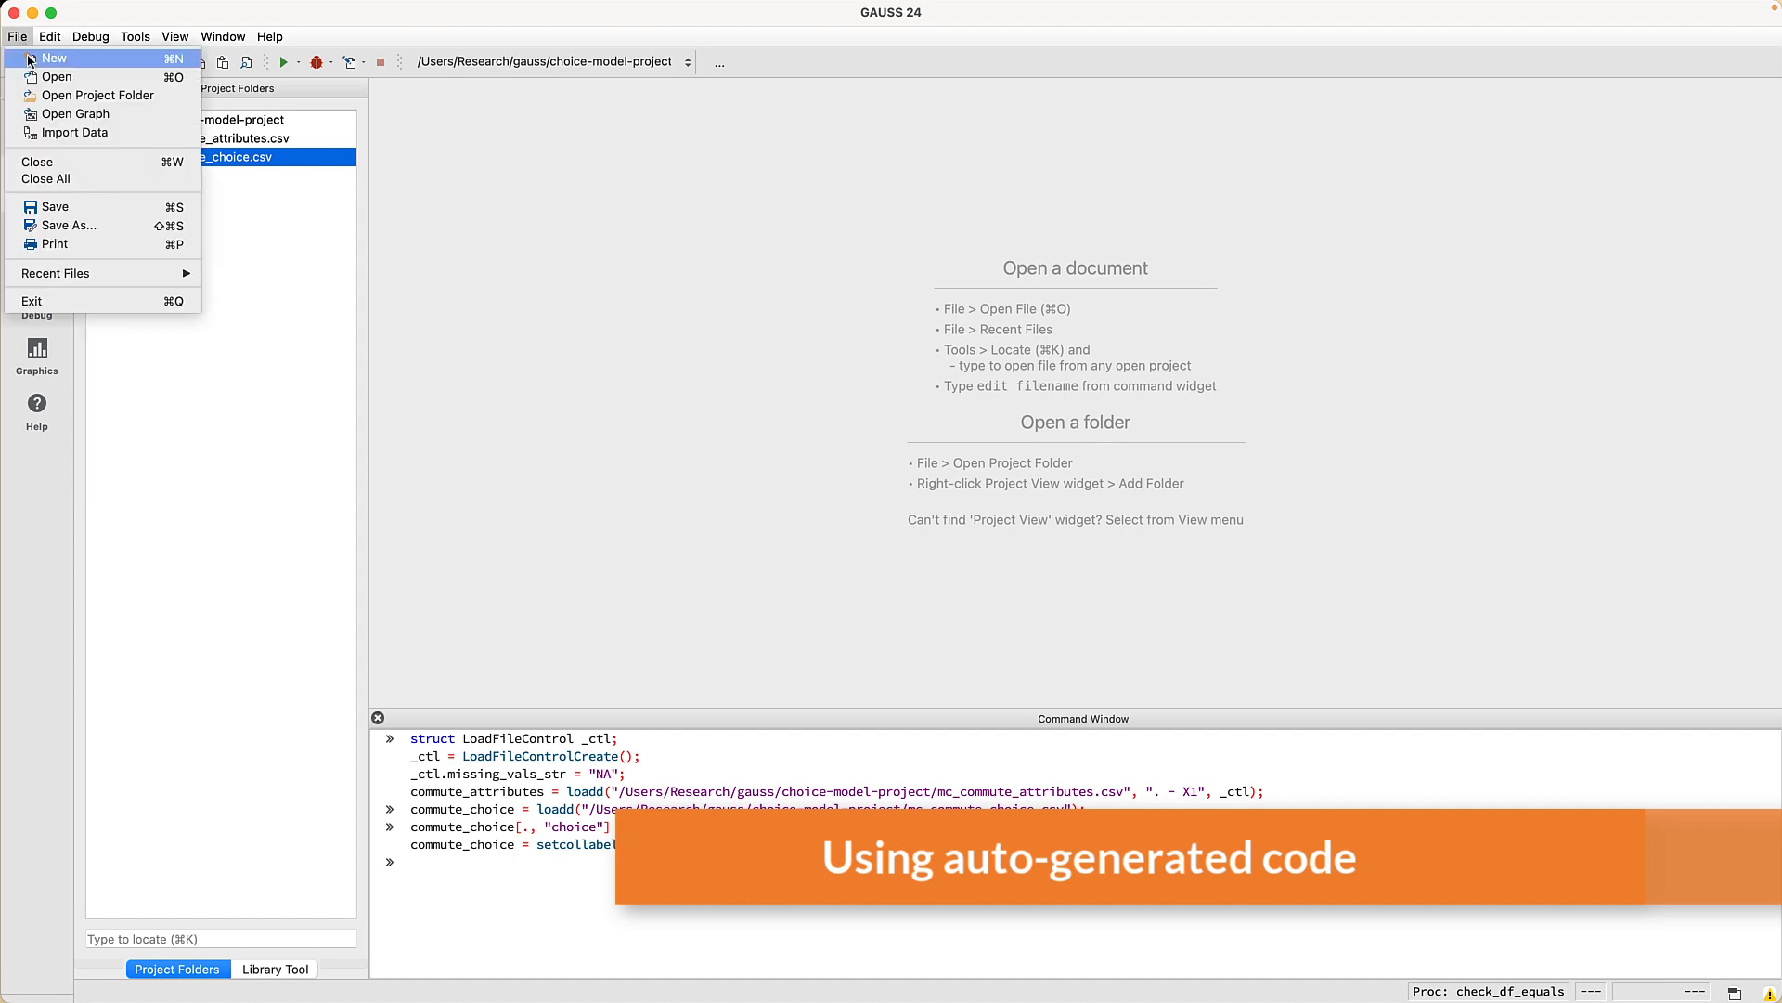
{"action": "left_click", "coordinate": [28, 57]}
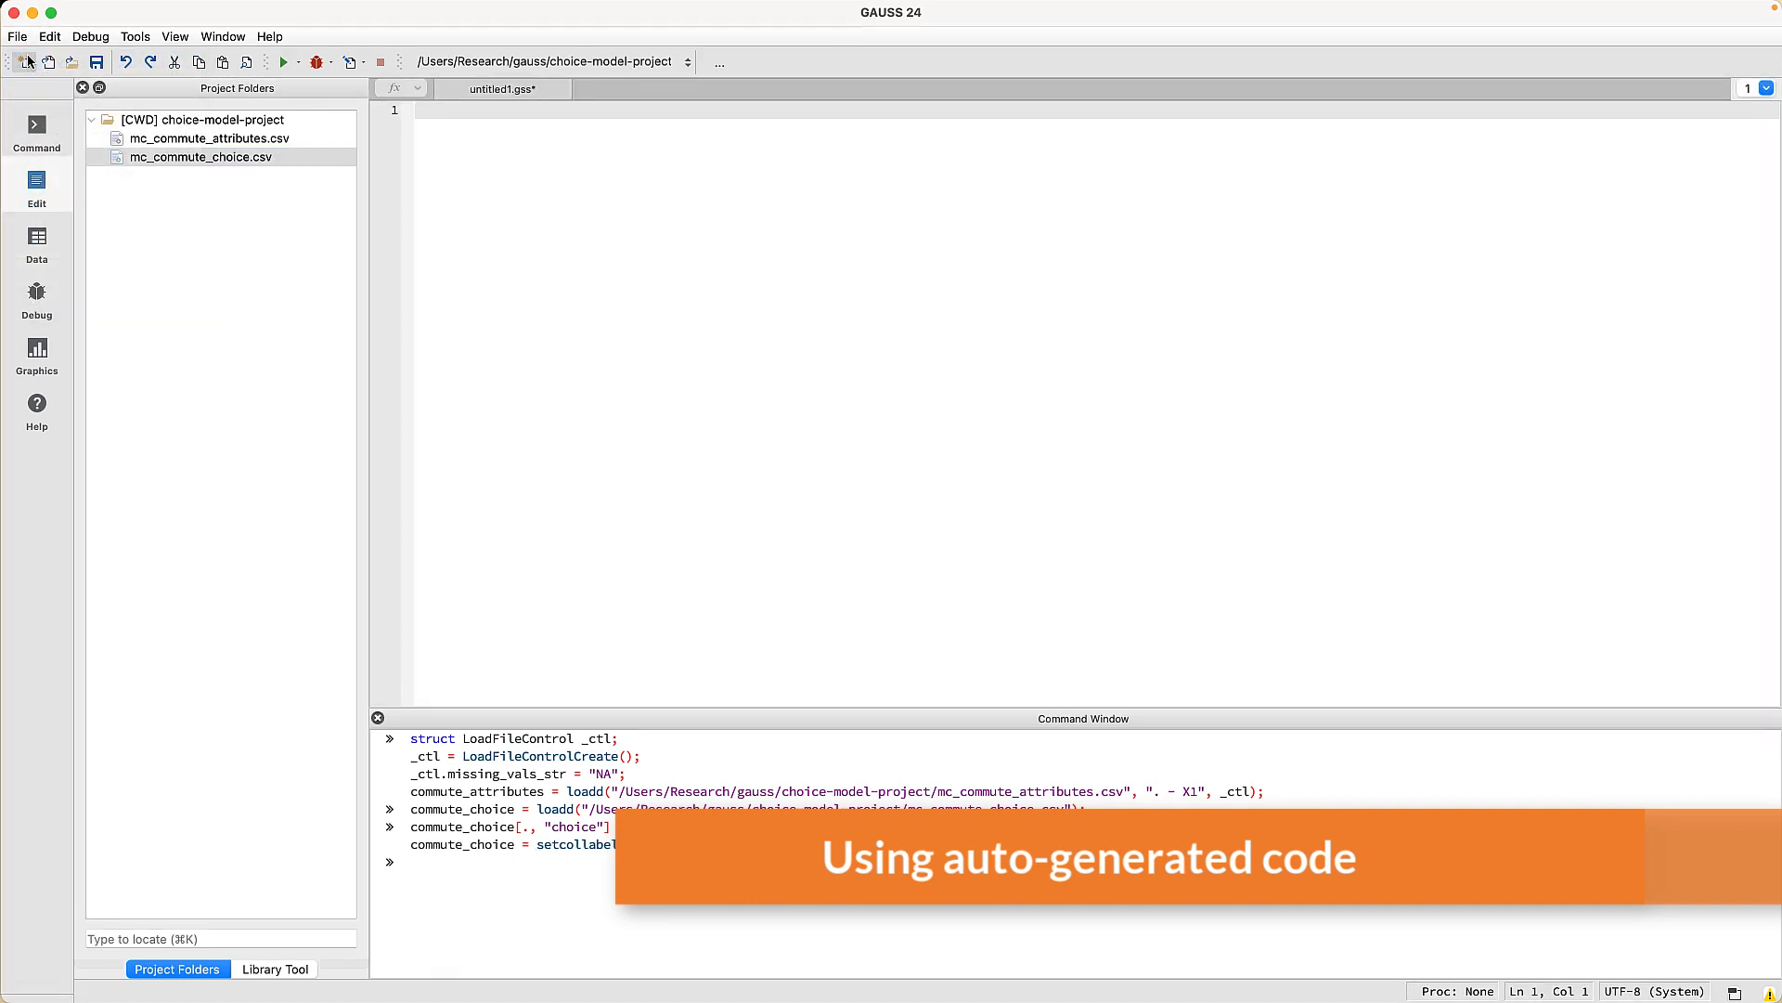
{"action": "left_click", "coordinate": [97, 63]}
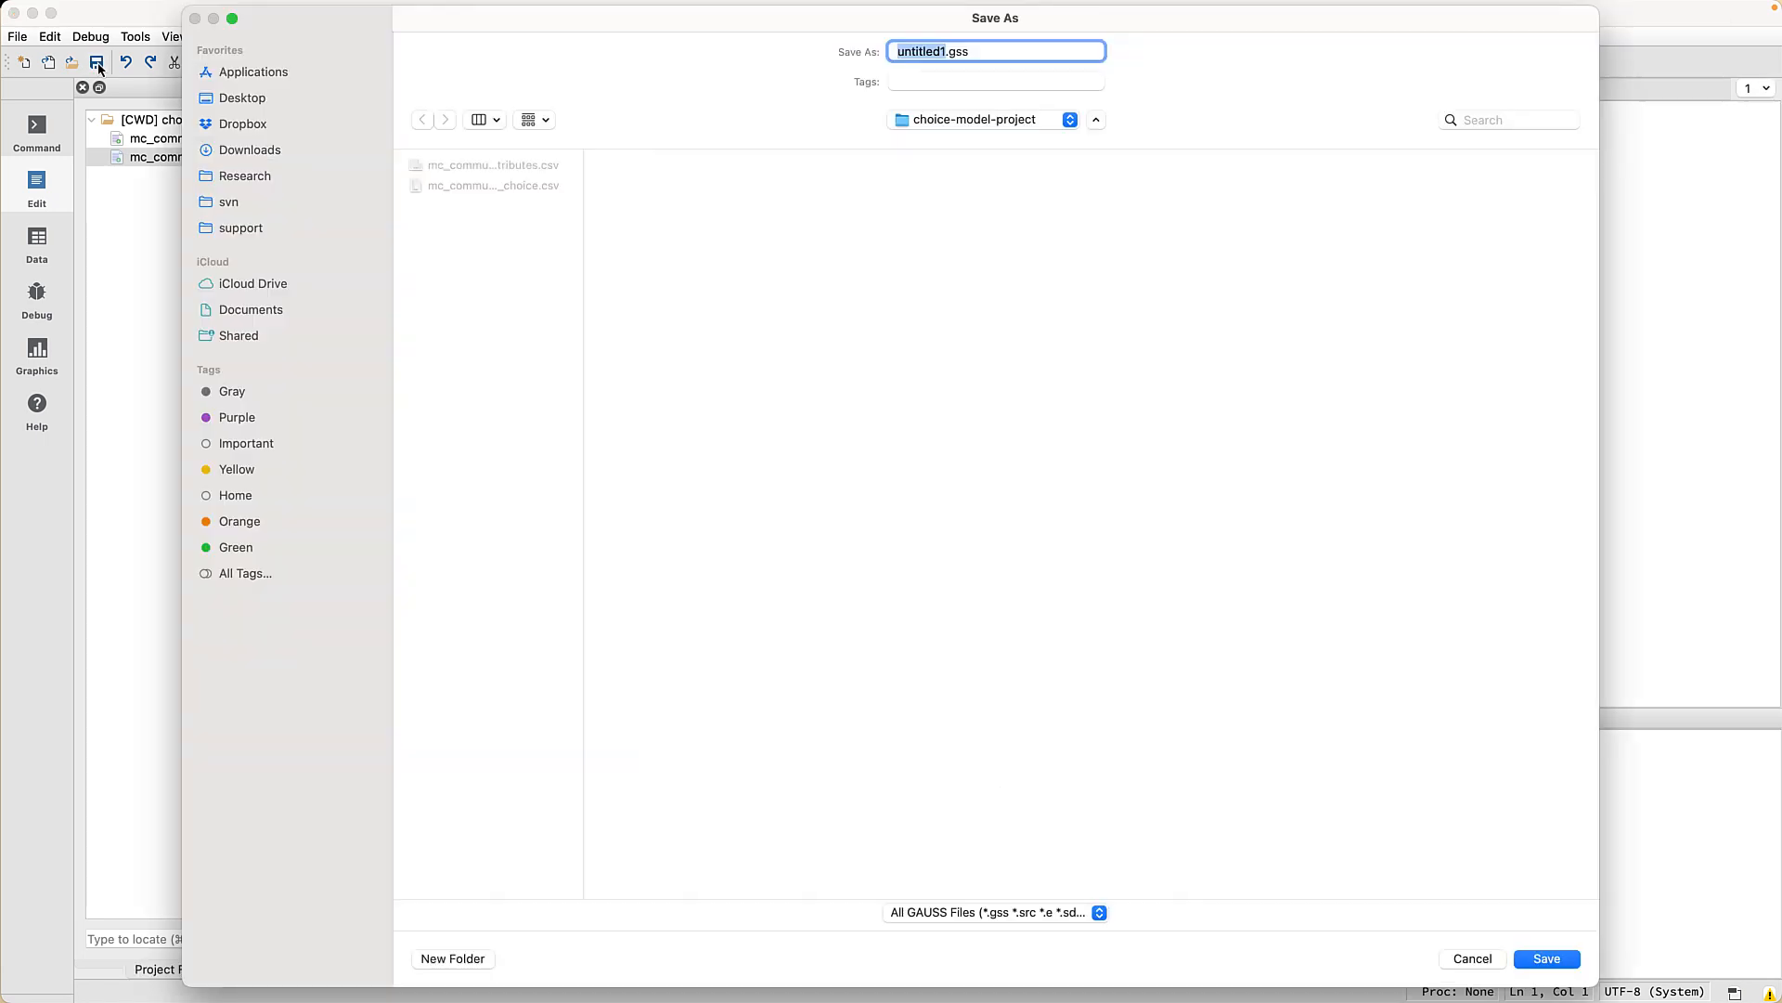
{"action": "type", "text": "commute-data-prep"}
{"action": "left_click", "coordinate": [1537, 963]}
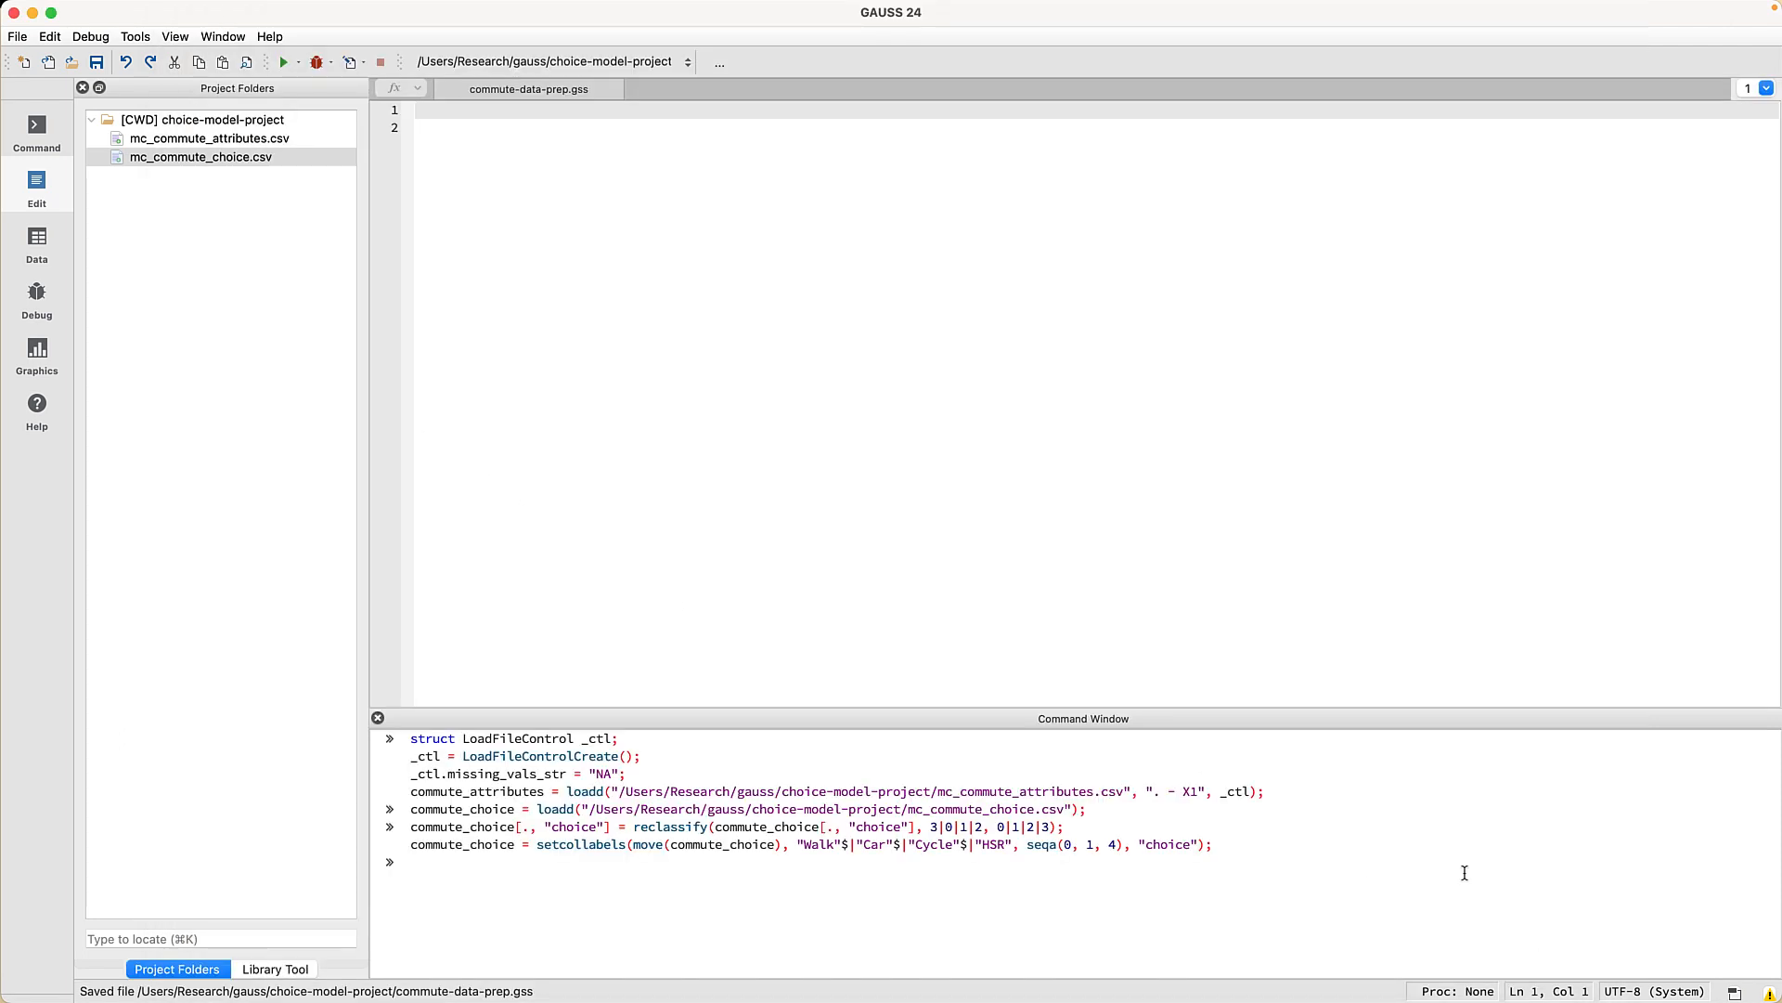
- Begin the script with the lines new; and cls;
{"action": "type", "text": "new;"}
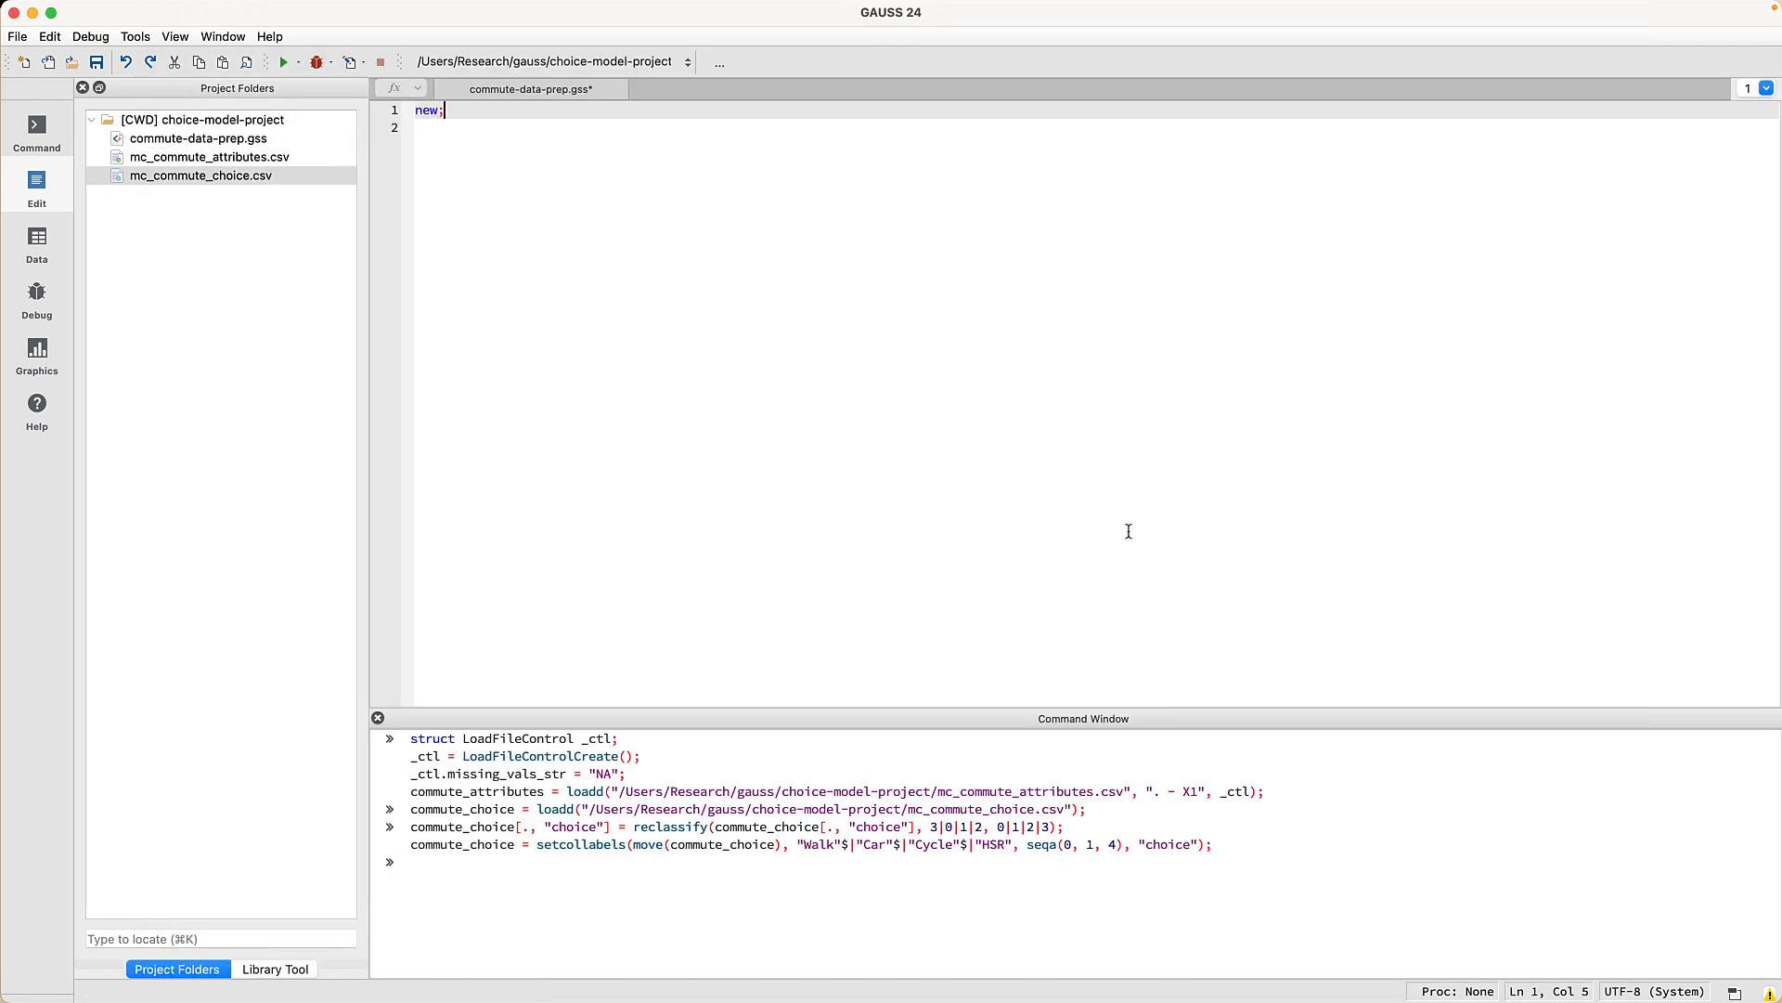
{"action": "key", "text": "Return"}
{"action": "type", "text": "cls;"}
{"action": "key", "text": "Return"}
{"action": "key", "text": "Return"}
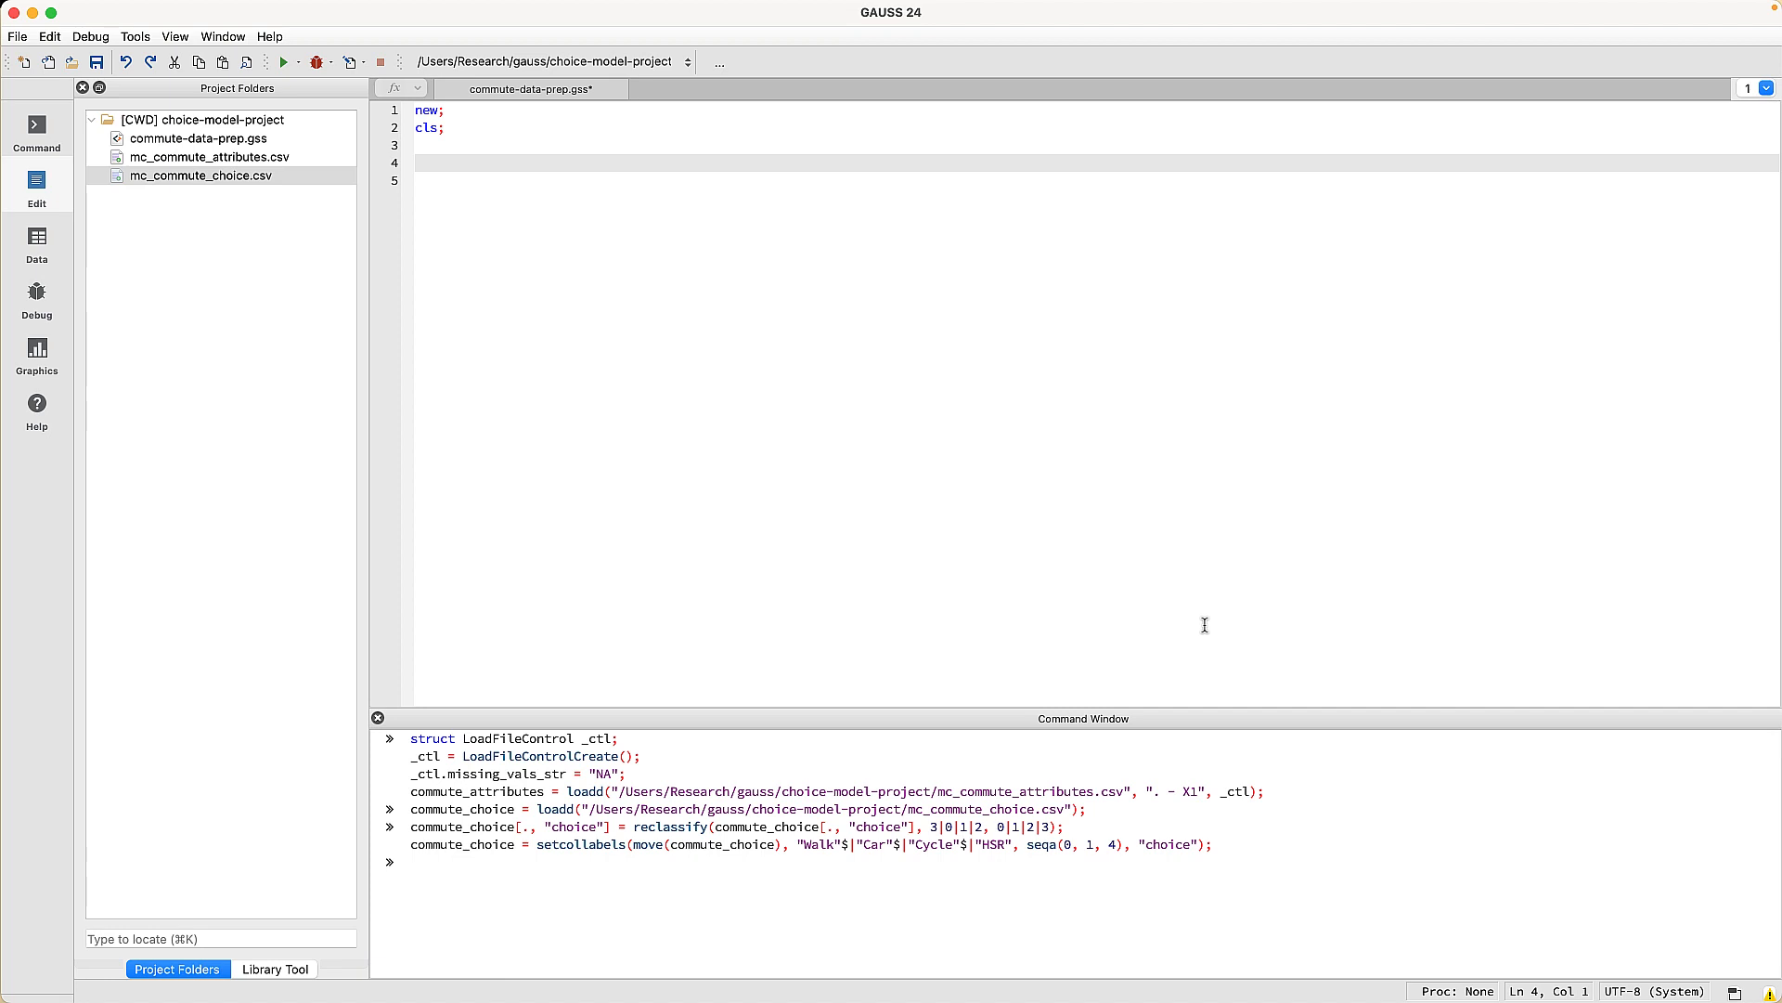
- Copy the seven earlier import and recoding commands from the Command Window into line 5
{"action": "triple_click", "coordinate": [1217, 844]}
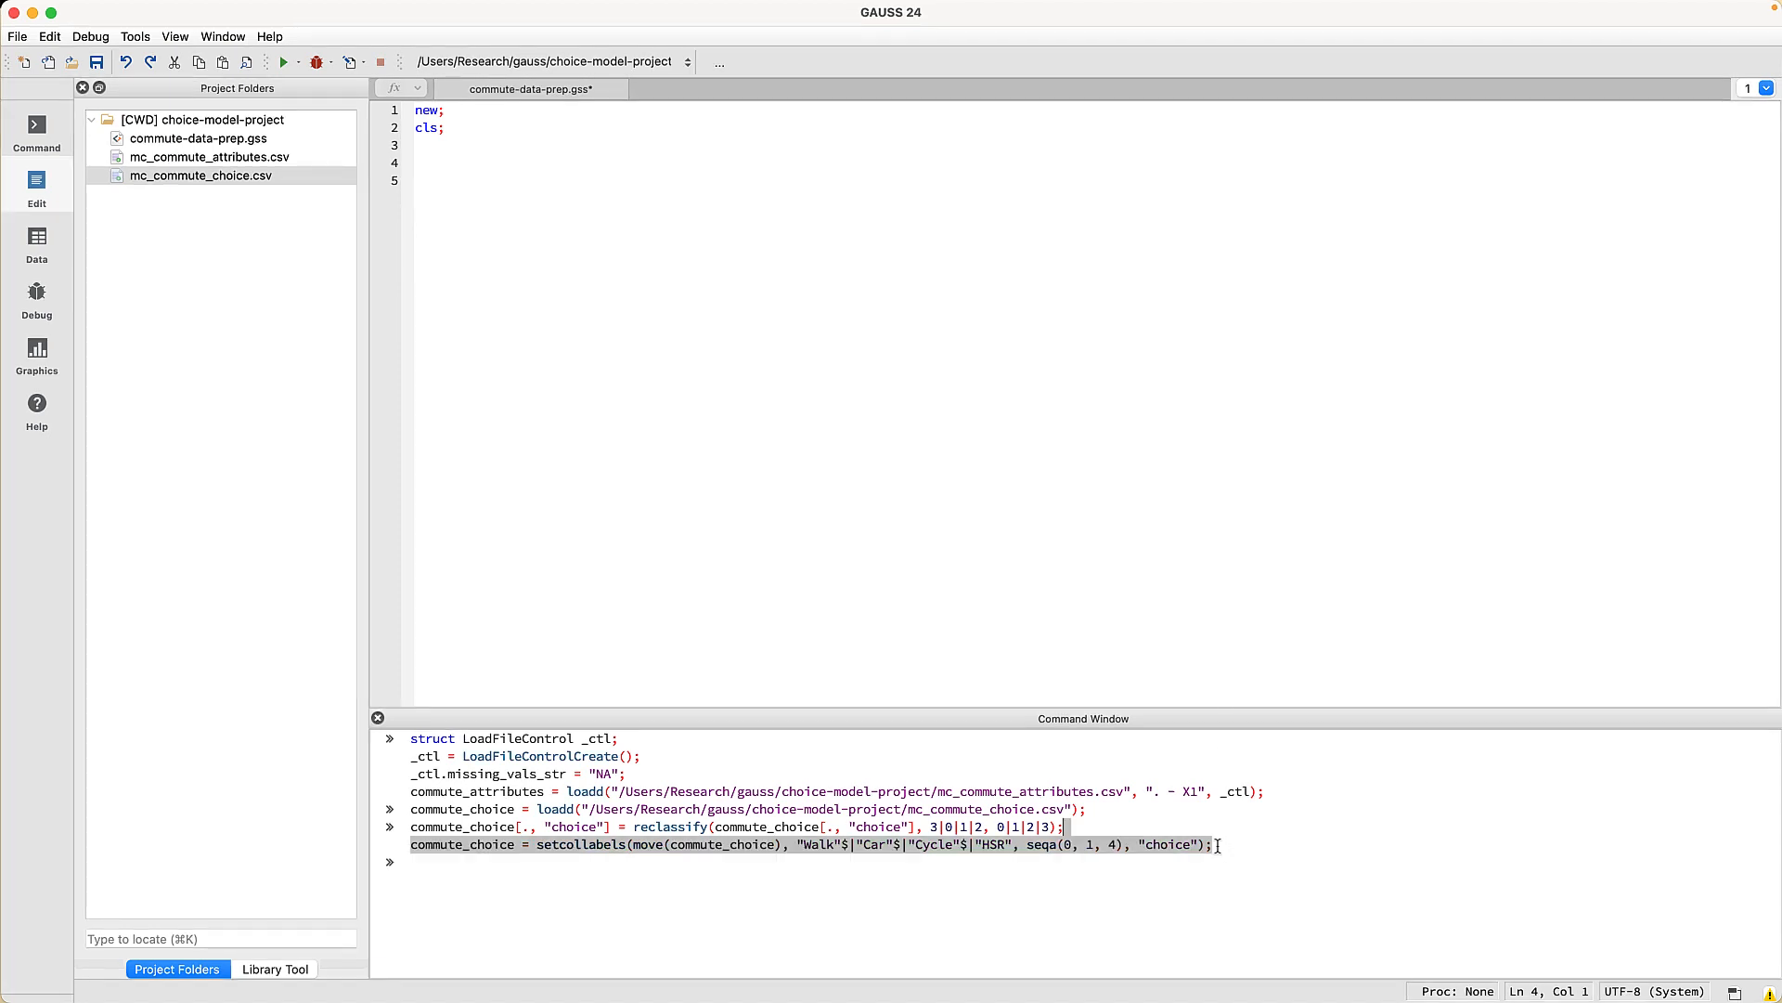
{"action": "left_click_drag", "start_coordinate": [1217, 845], "coordinate": [346, 749]}
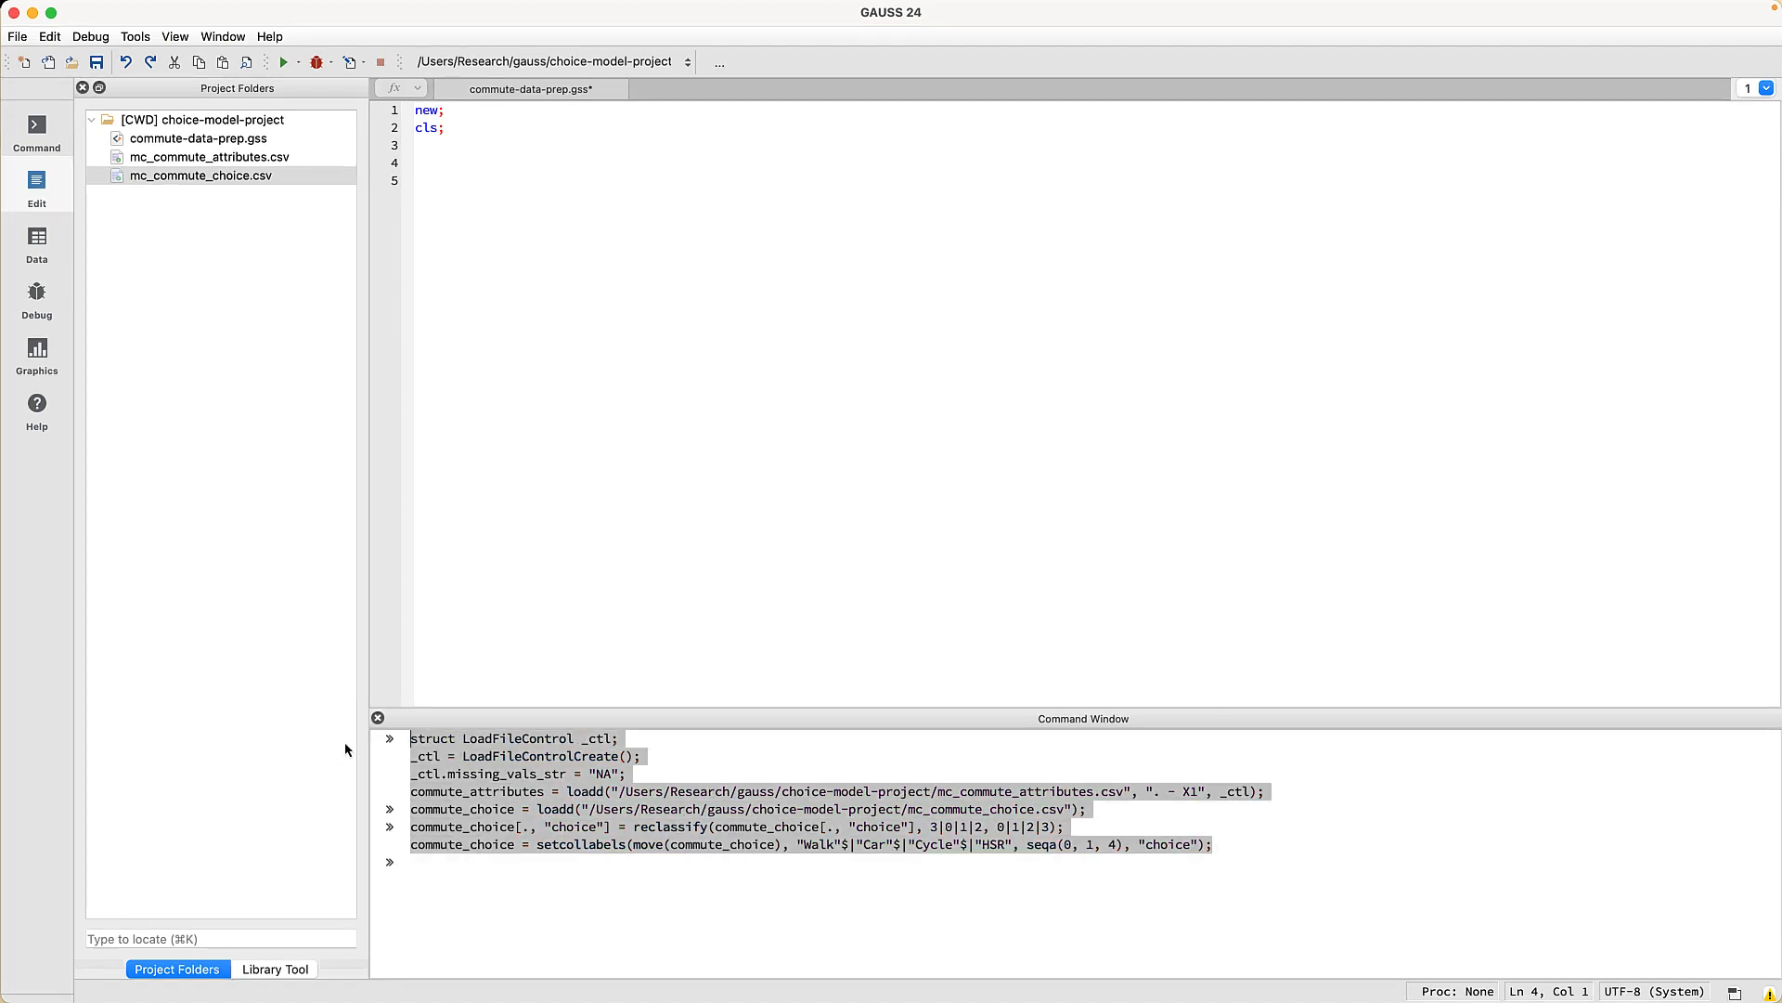
{"action": "right_click", "coordinate": [506, 789]}
{"action": "left_click", "coordinate": [557, 799]}
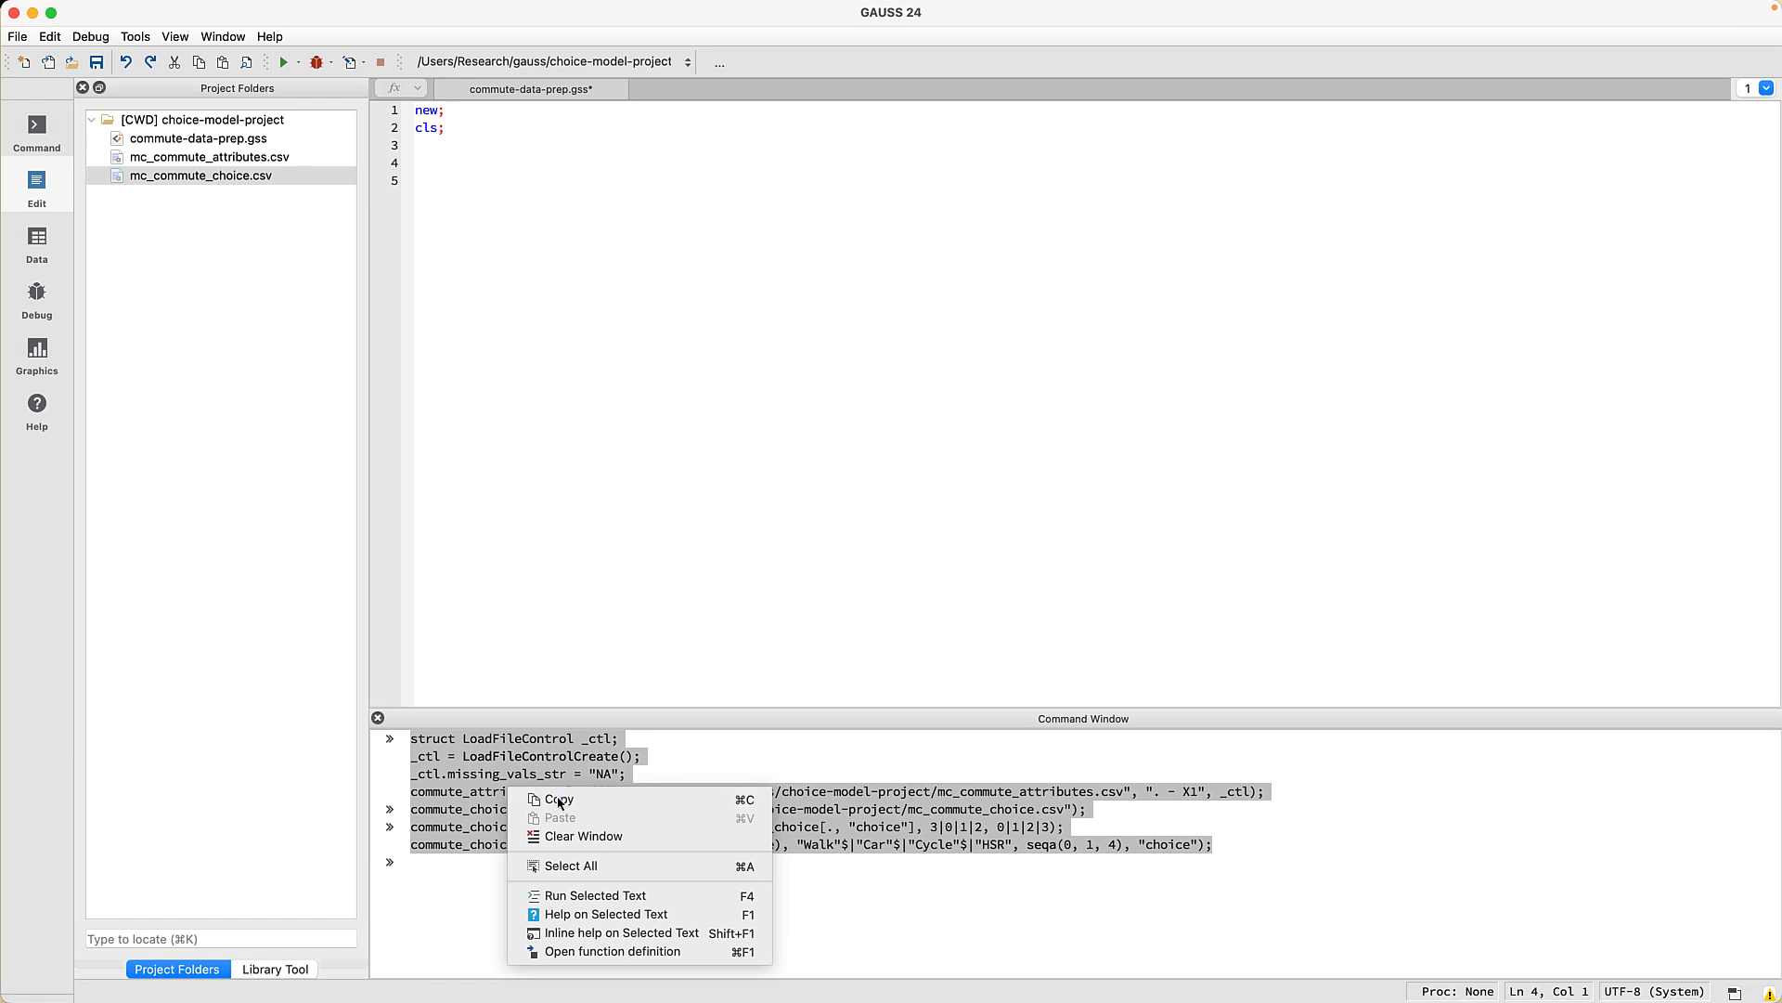
{"action": "left_click", "coordinate": [551, 290]}
{"action": "key", "text": "super+v"}
- Separate the choice block and add the comment '// Load commute attribute data, replacing NA's with missing values'
{"action": "key", "text": "Up"}
{"action": "key", "text": "Up"}
{"action": "key", "text": "Up"}
{"action": "key", "text": "super+Right"}
{"action": "key", "text": "Return"}
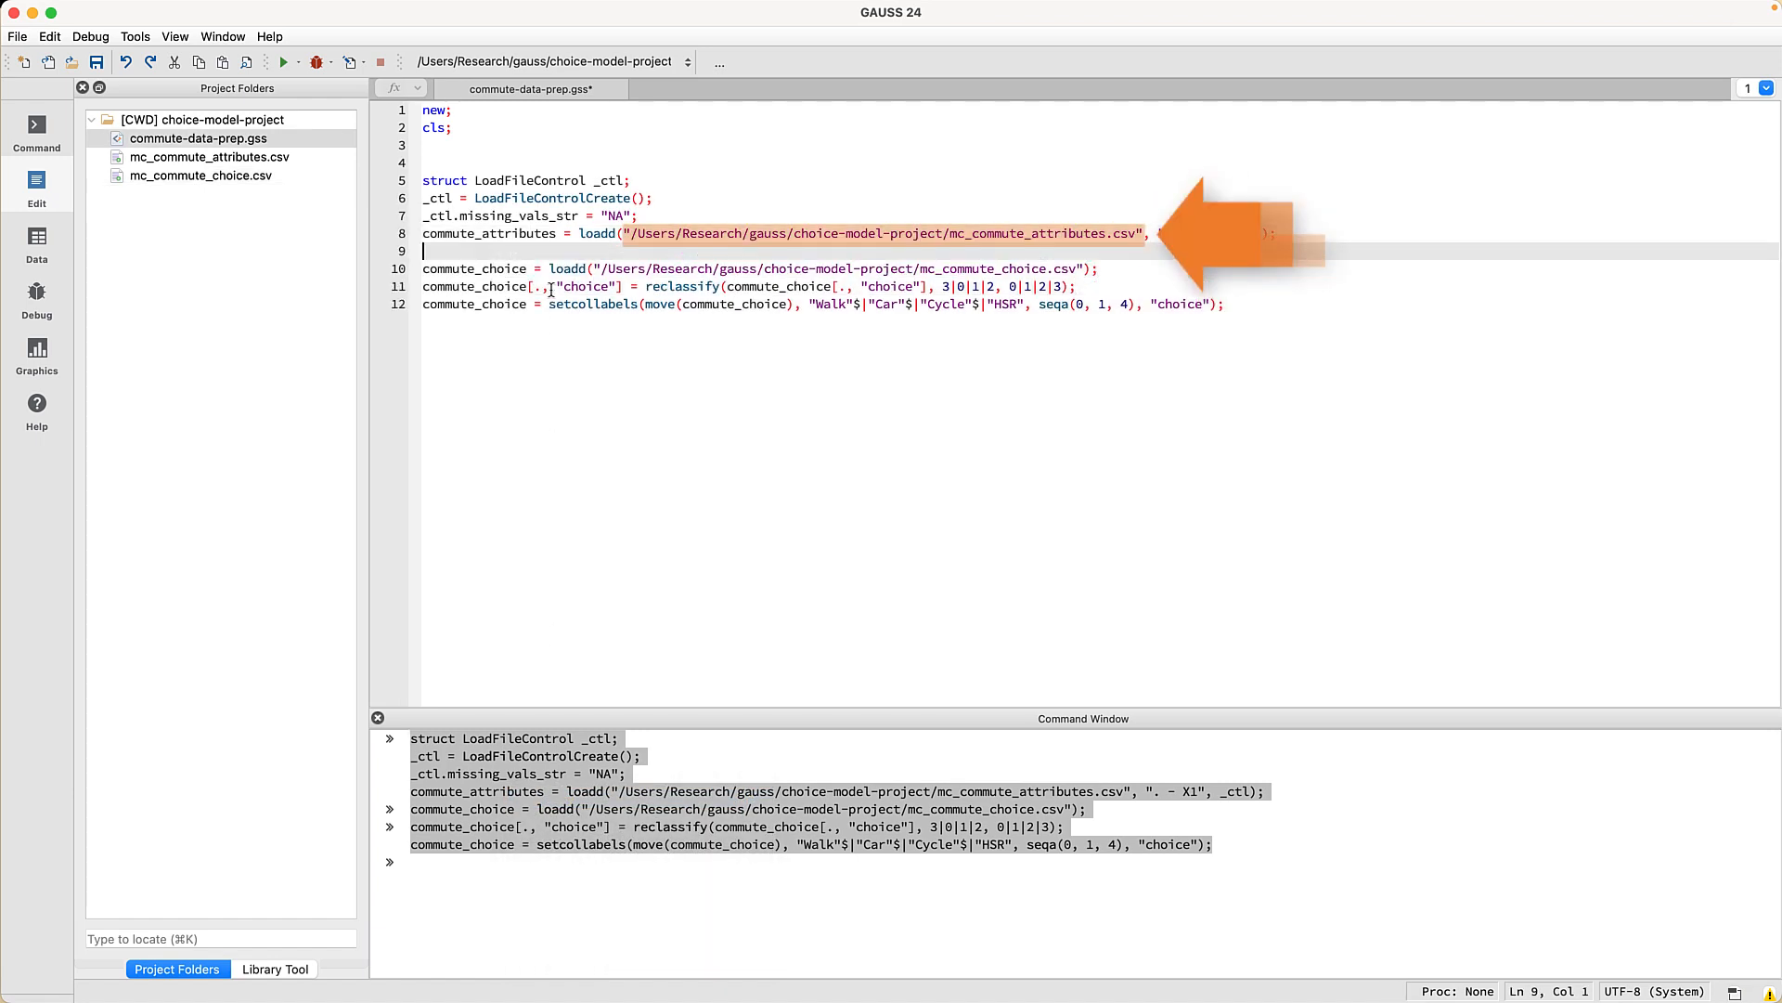
{"action": "key", "text": "Return"}
{"action": "key", "text": "Up"}
{"action": "key", "text": "Up"}
{"action": "key", "text": "Up"}
{"action": "key", "text": "Up"}
{"action": "key", "text": "Up"}
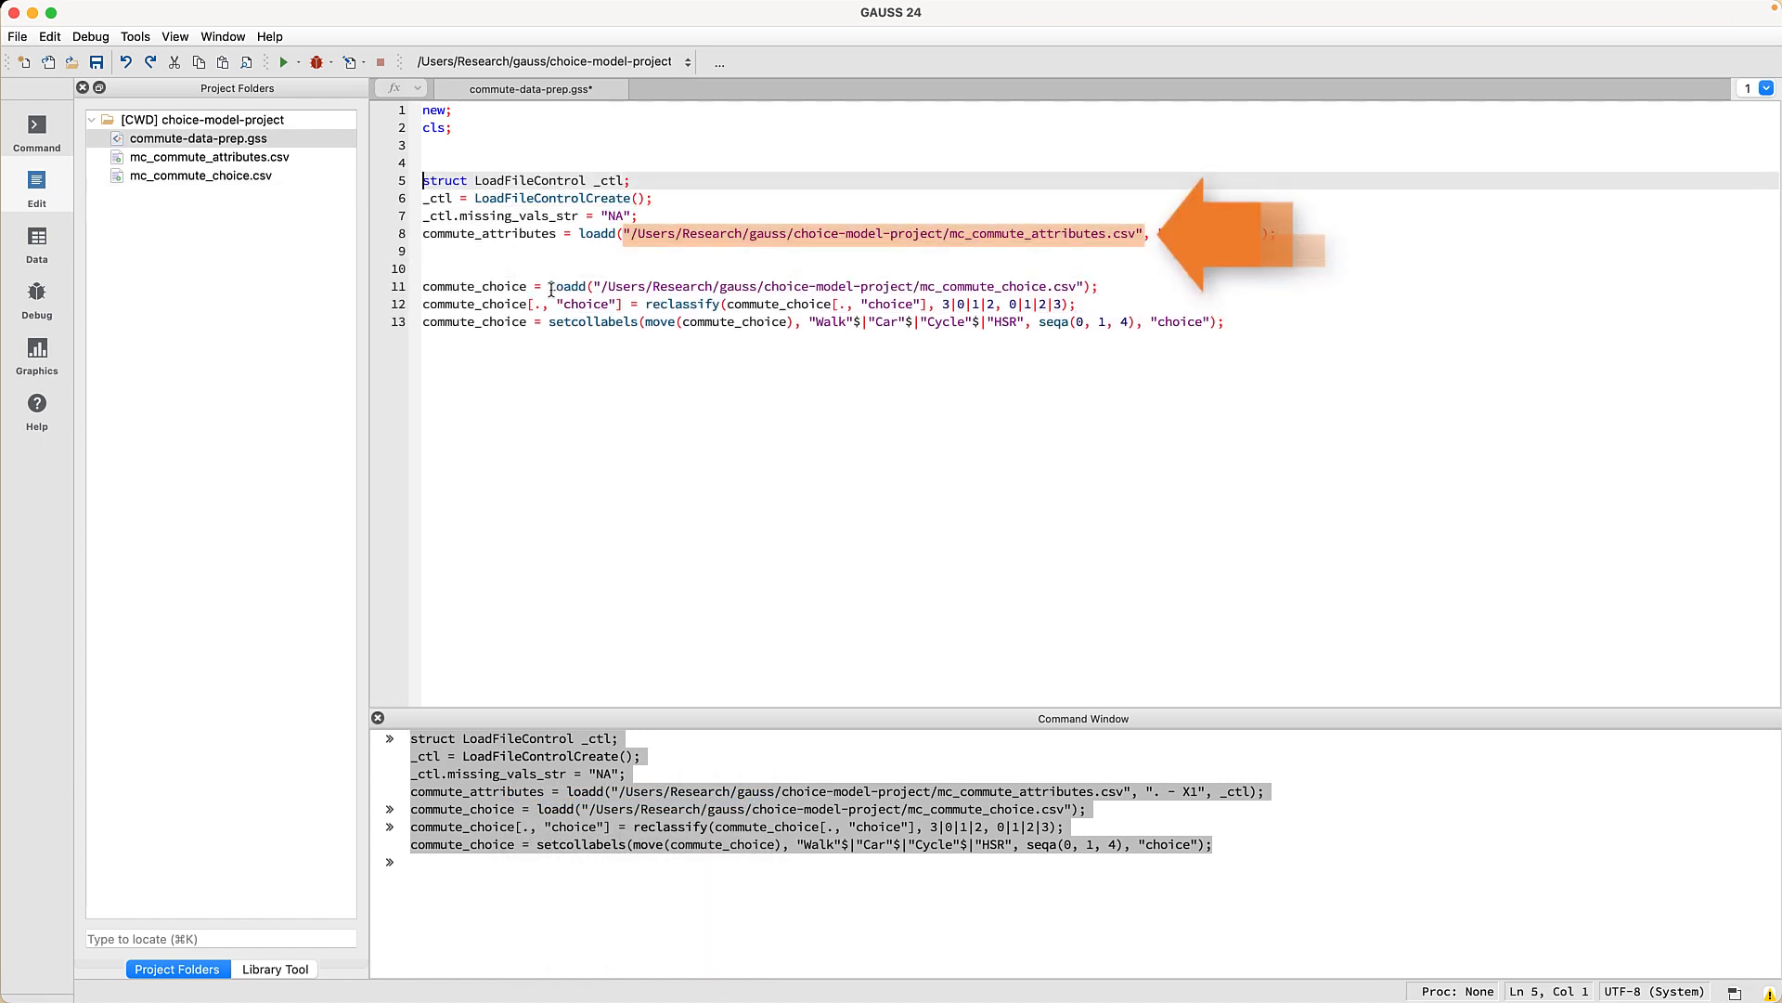
{"action": "key", "text": "Up"}
{"action": "type", "text": "// Load co"}
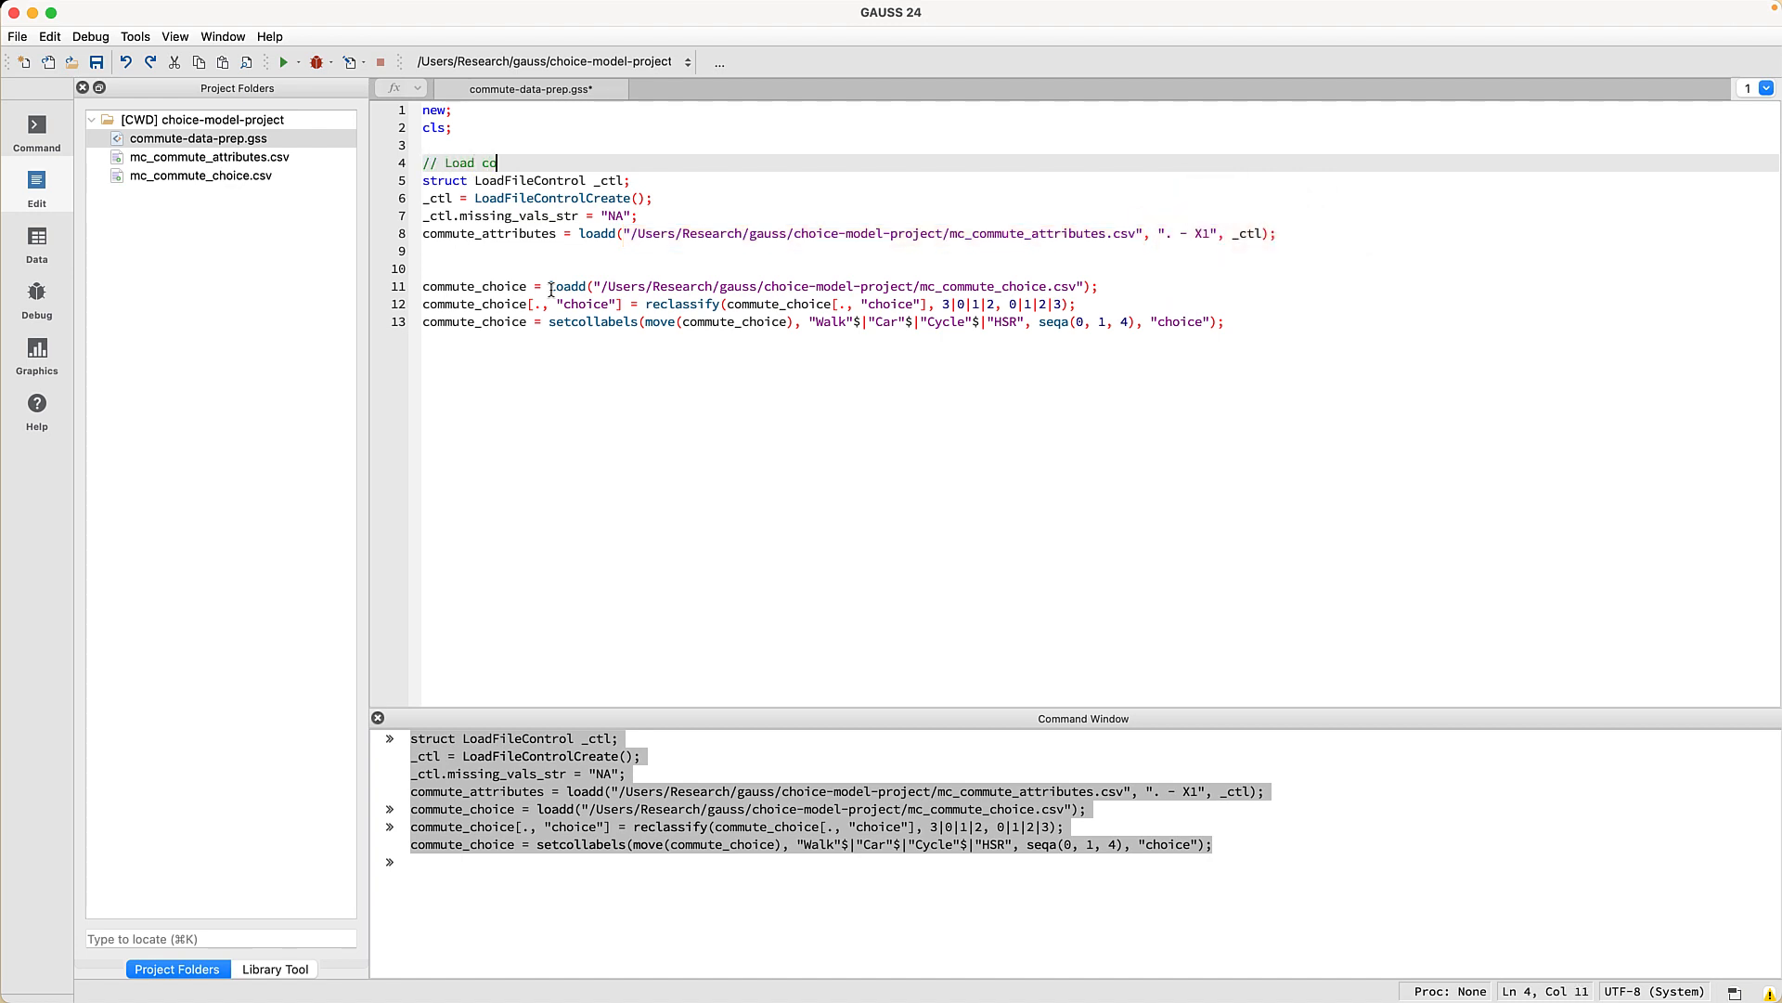
{"action": "type", "text": "mmute attribute data, replacing NA's "}
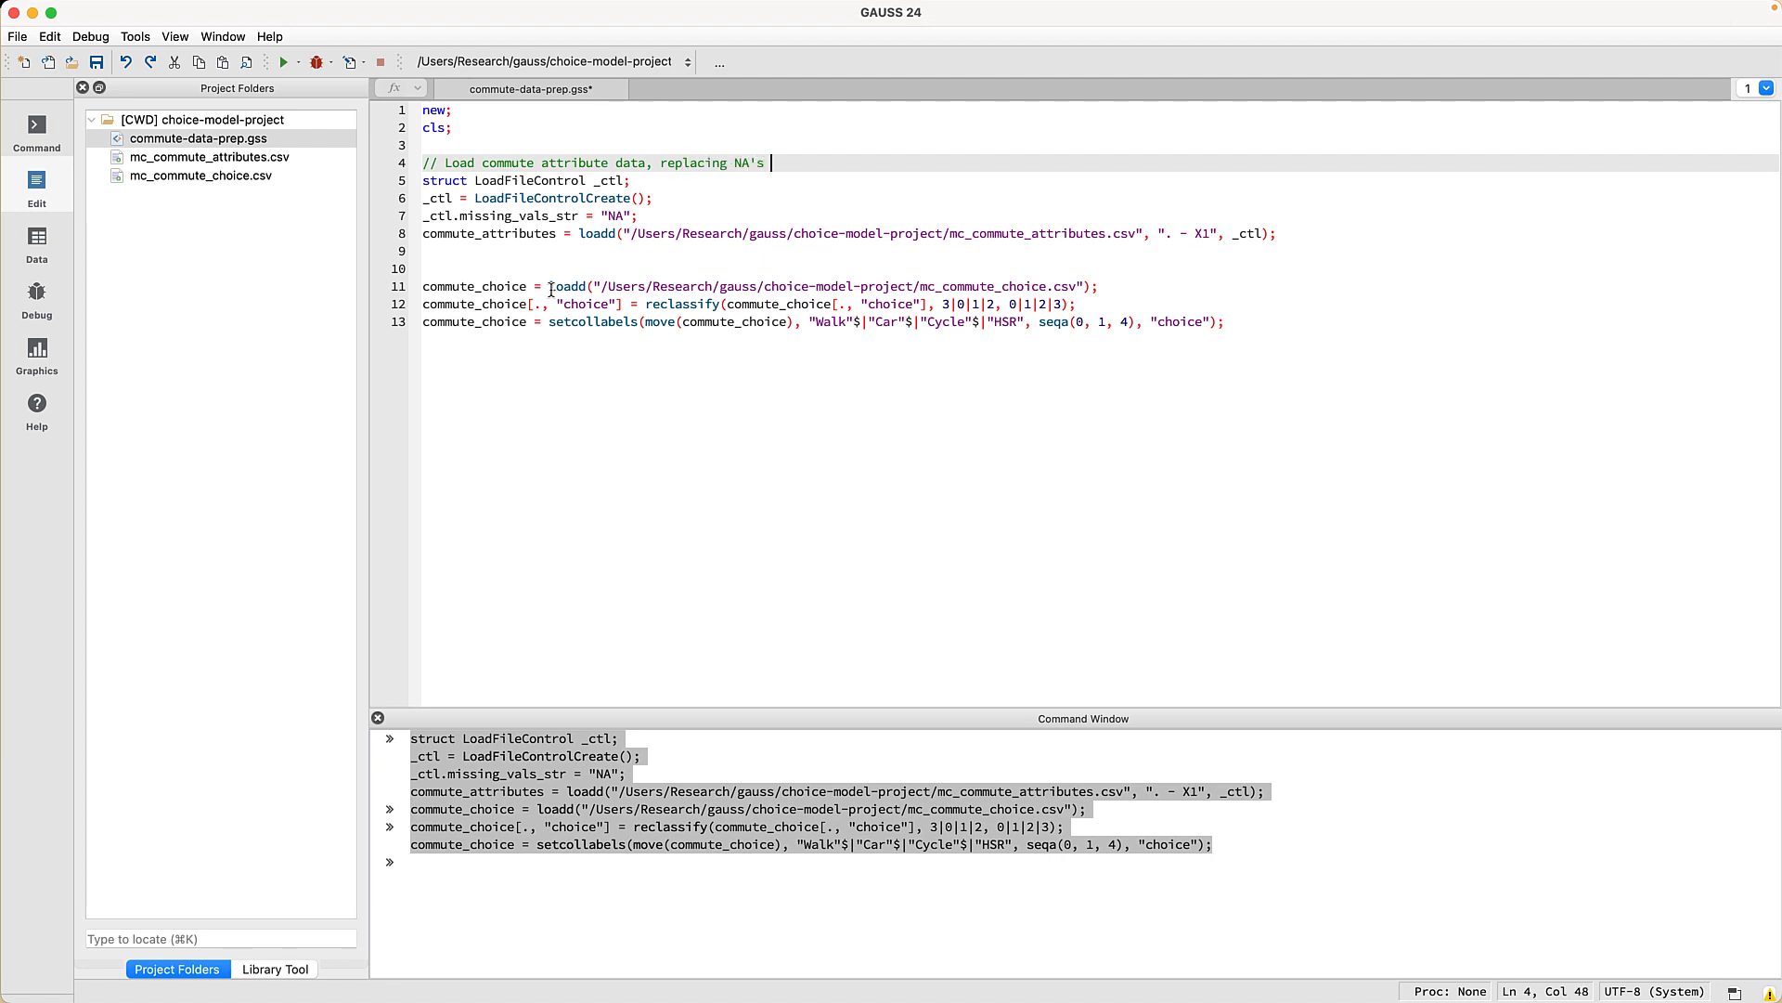
{"action": "type", "text": "with missing values"}
- Add the comment '// Load commute choices and change 'Walk' to be the base case' on line 10
{"action": "left_click", "coordinate": [519, 268]}
{"action": "type", "text": "// L"}
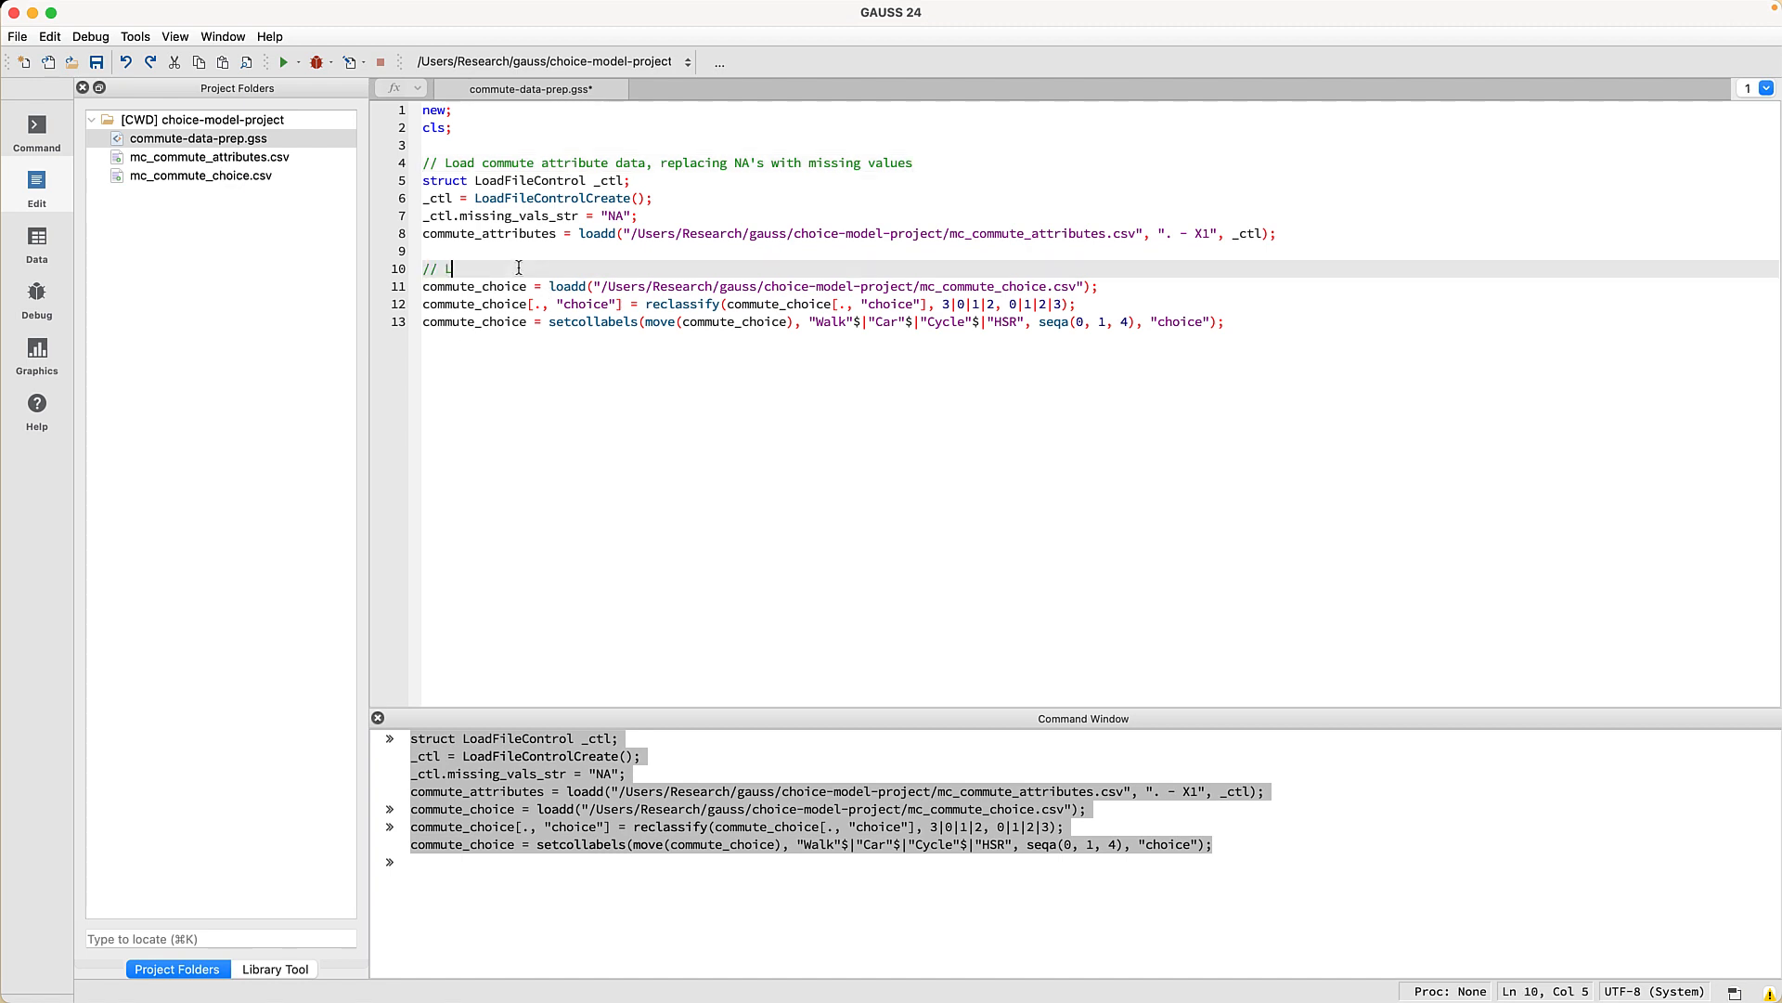
{"action": "type", "text": "oad commute choices and change"}
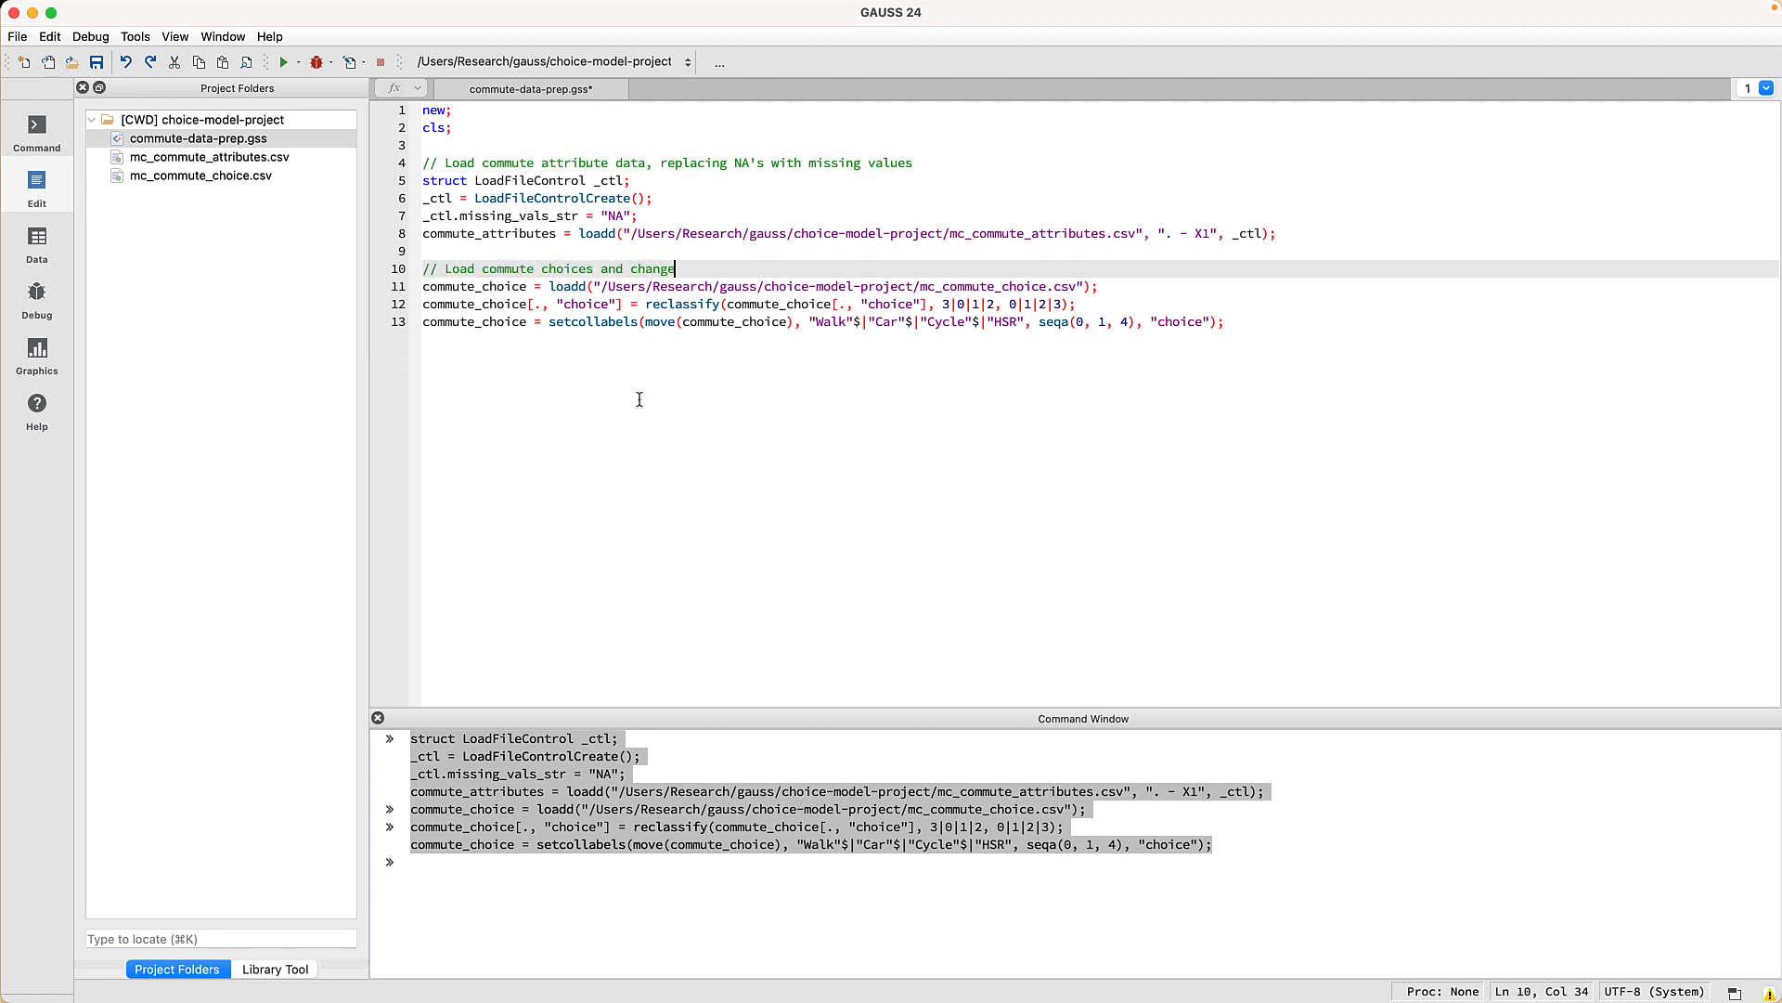
{"action": "type", "text": " 'Walk' to be"}
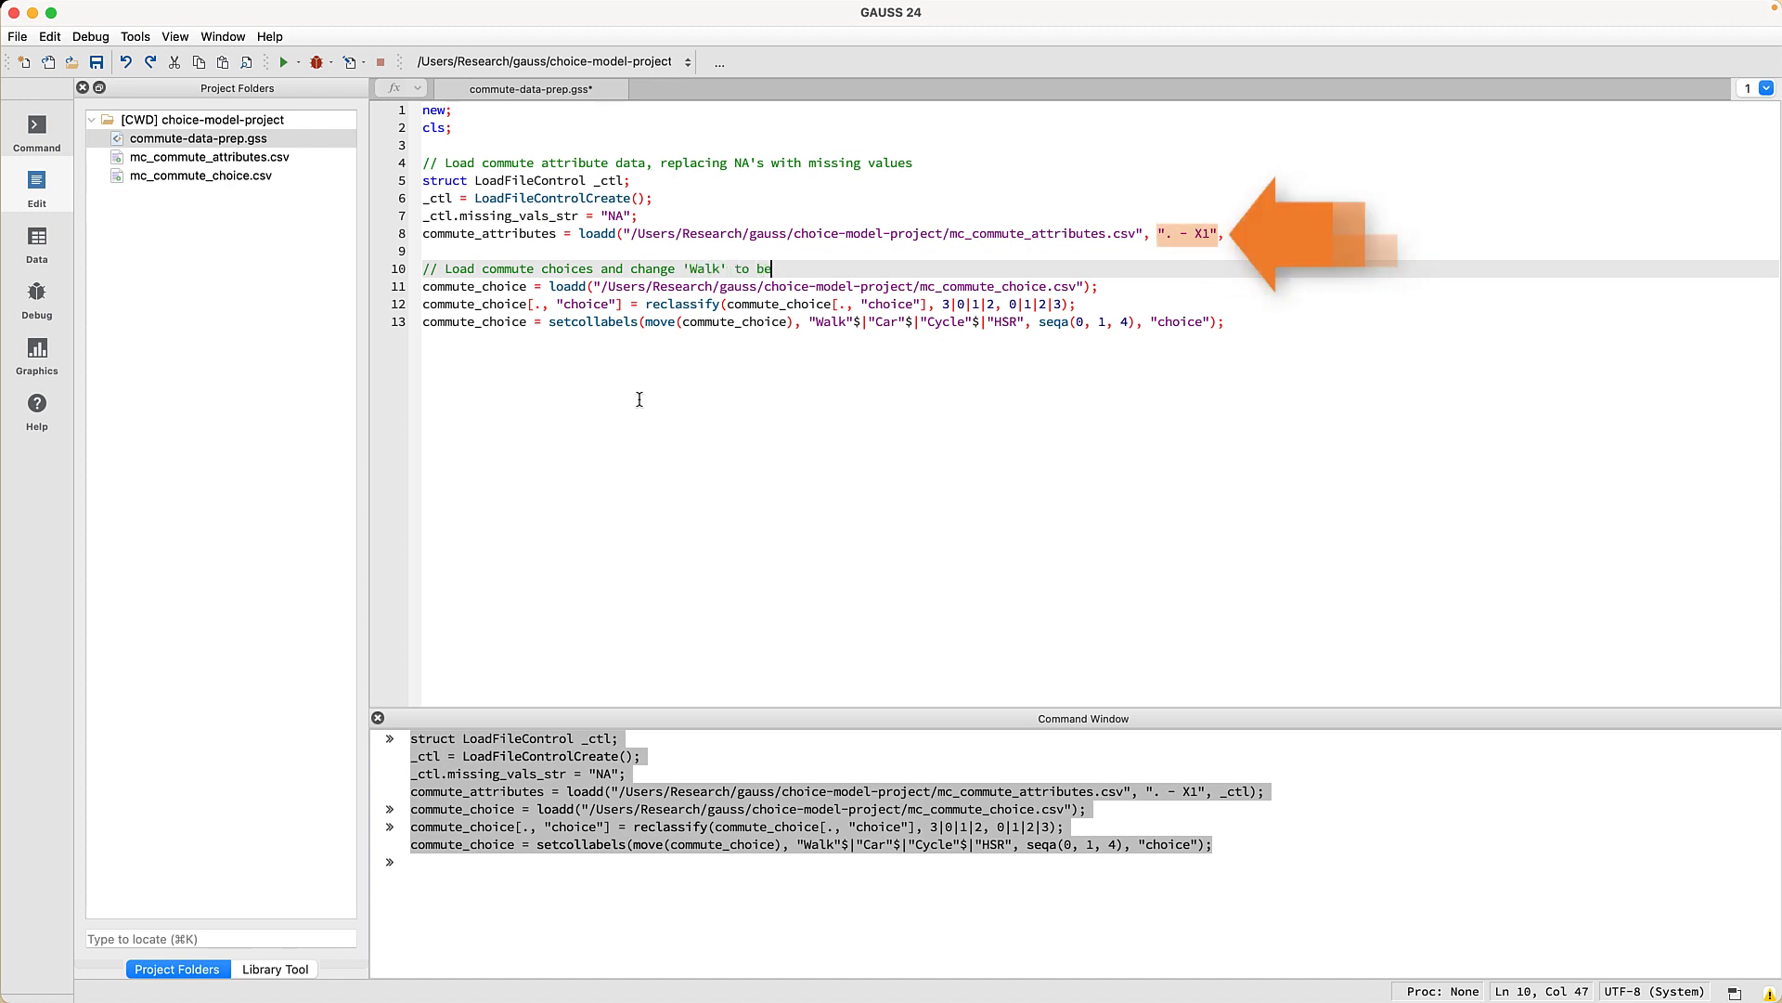
{"action": "type", "text": " the base case"}
{"action": "left_click", "coordinate": [572, 286]}
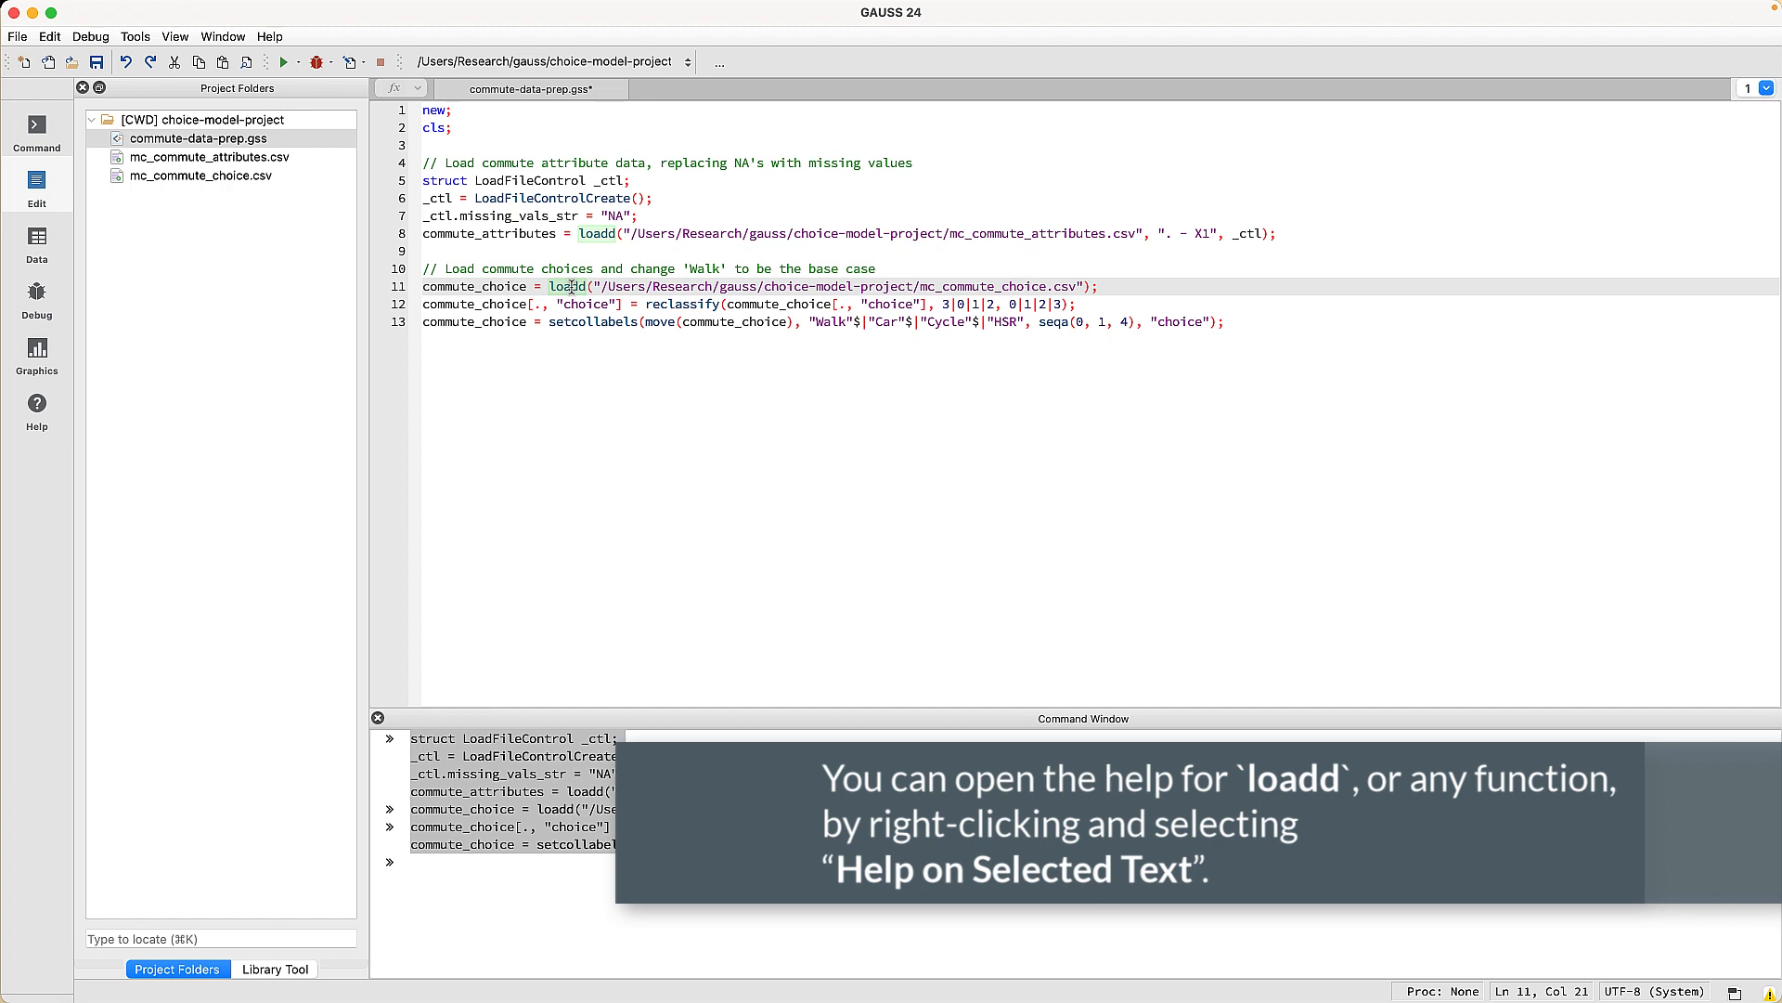
{"action": "right_click", "coordinate": [572, 287]}
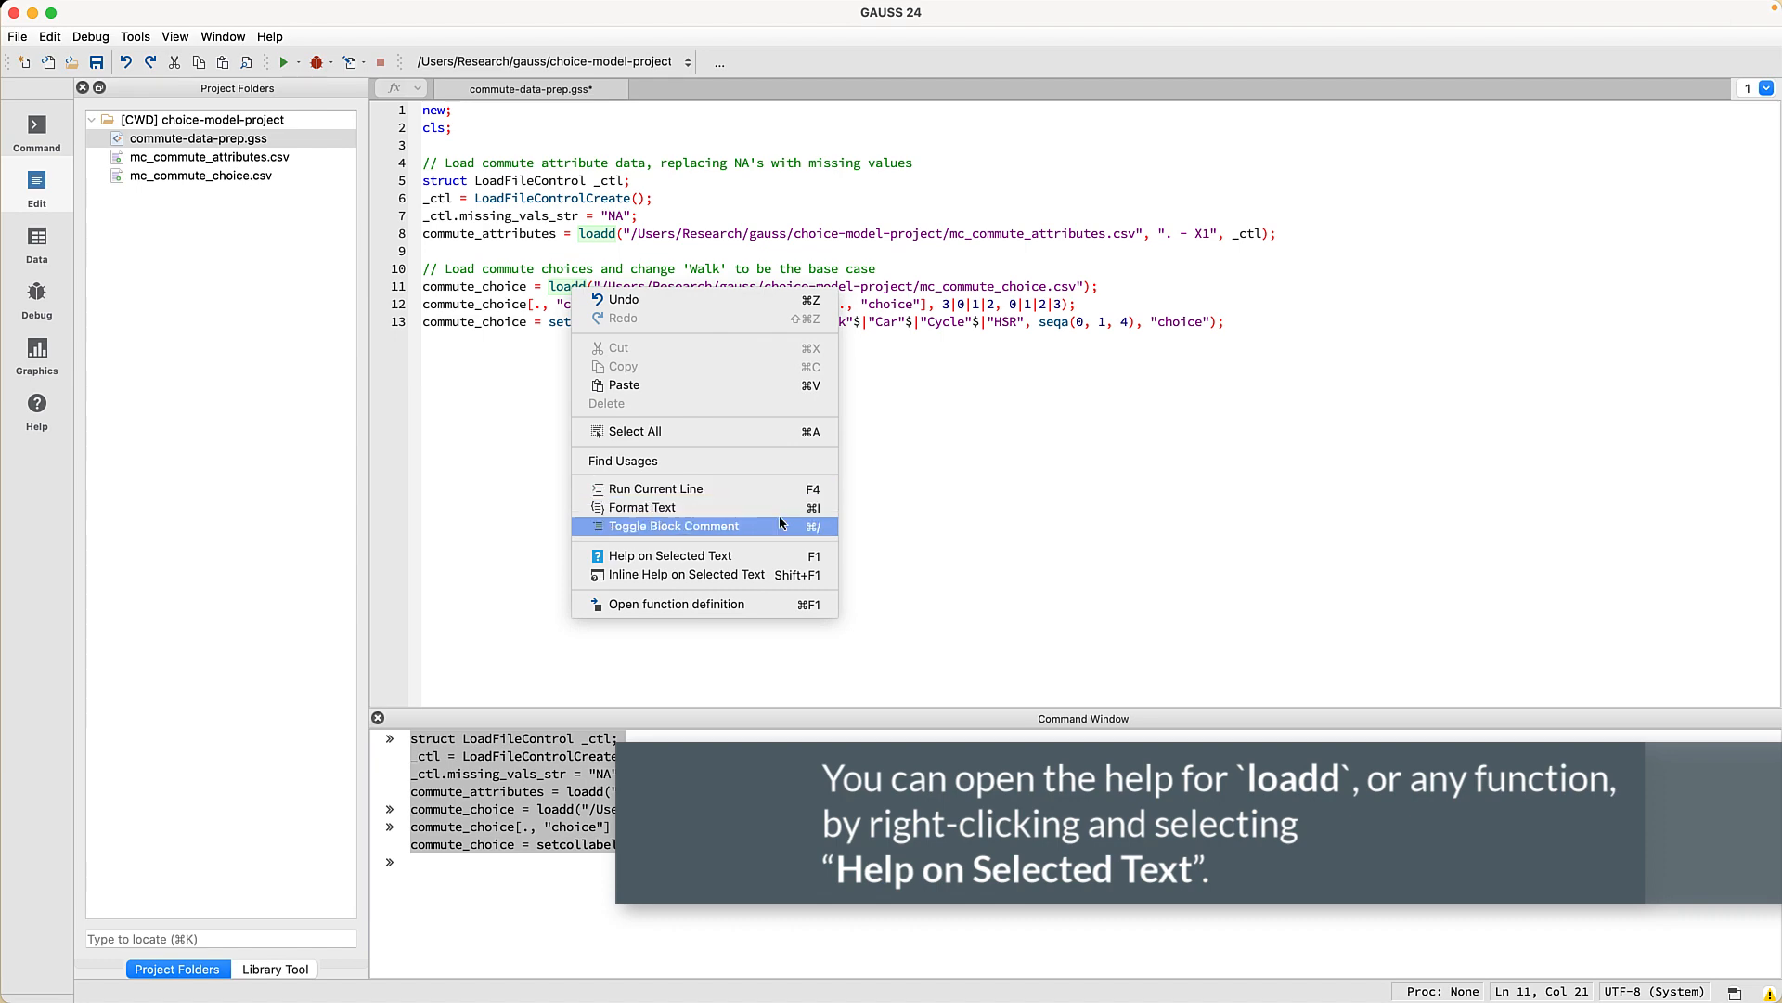
{"action": "left_click", "coordinate": [781, 557]}
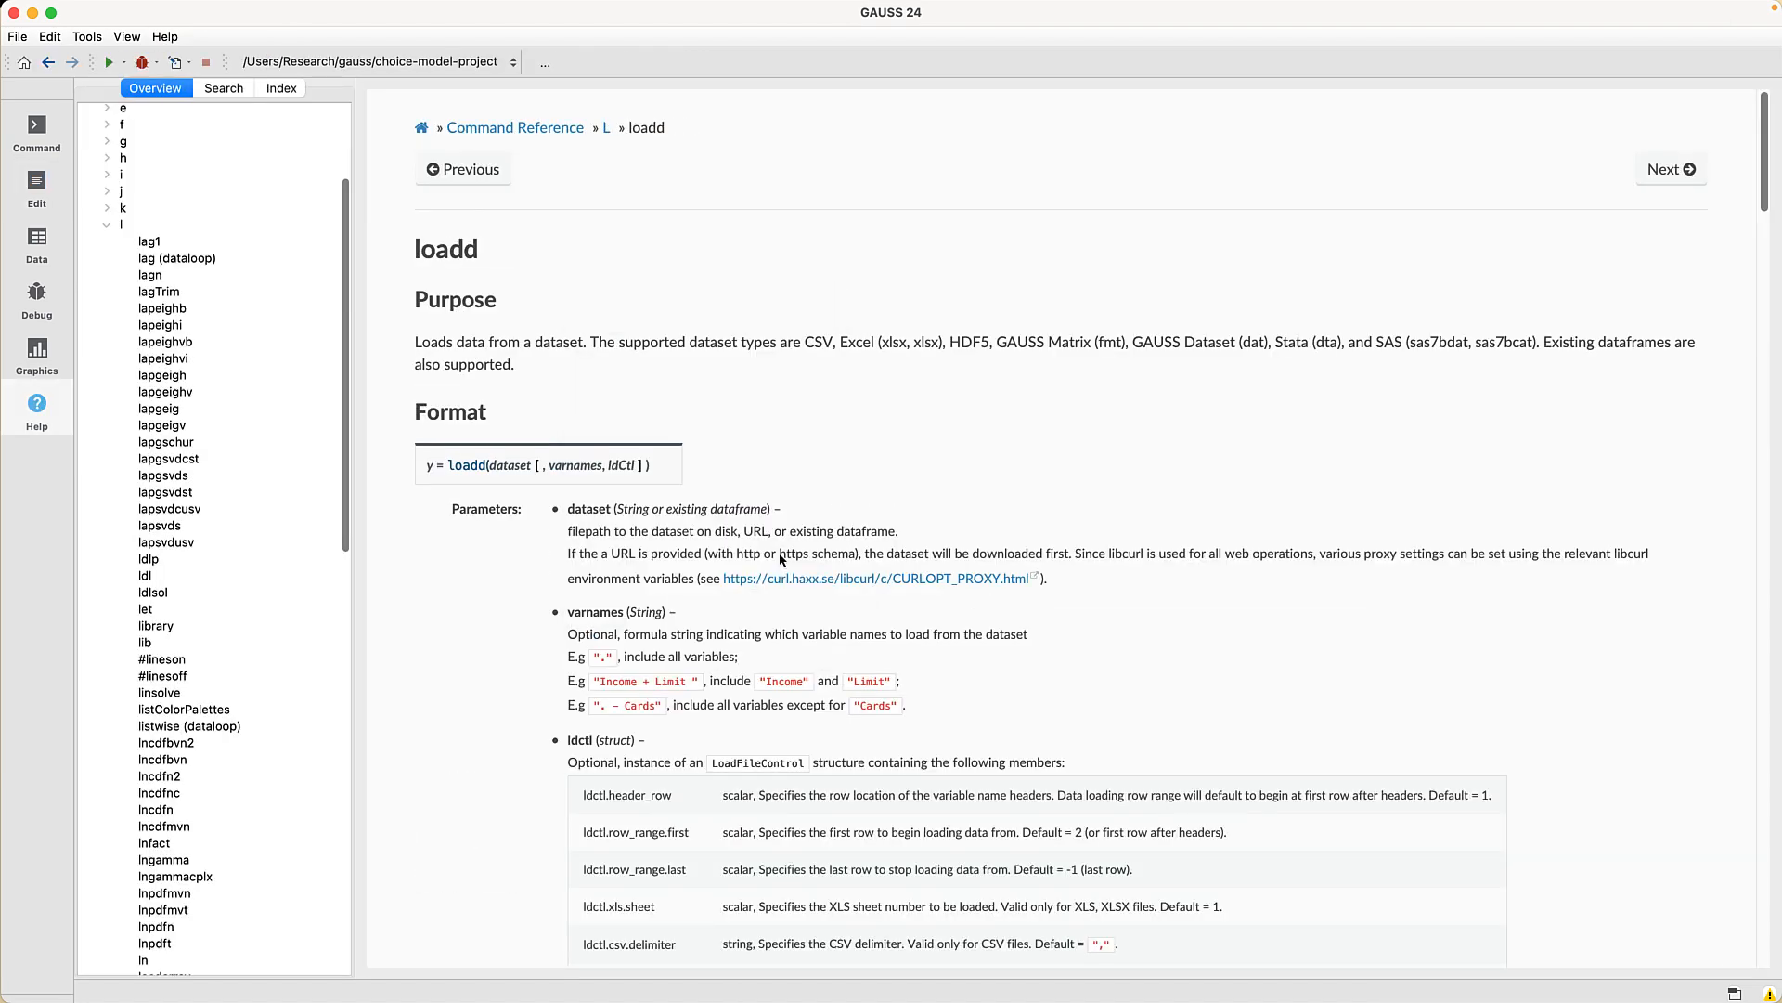
{"action": "scroll", "coordinate": [1576, 776], "scroll_direction": "down", "scroll_amount": 10}
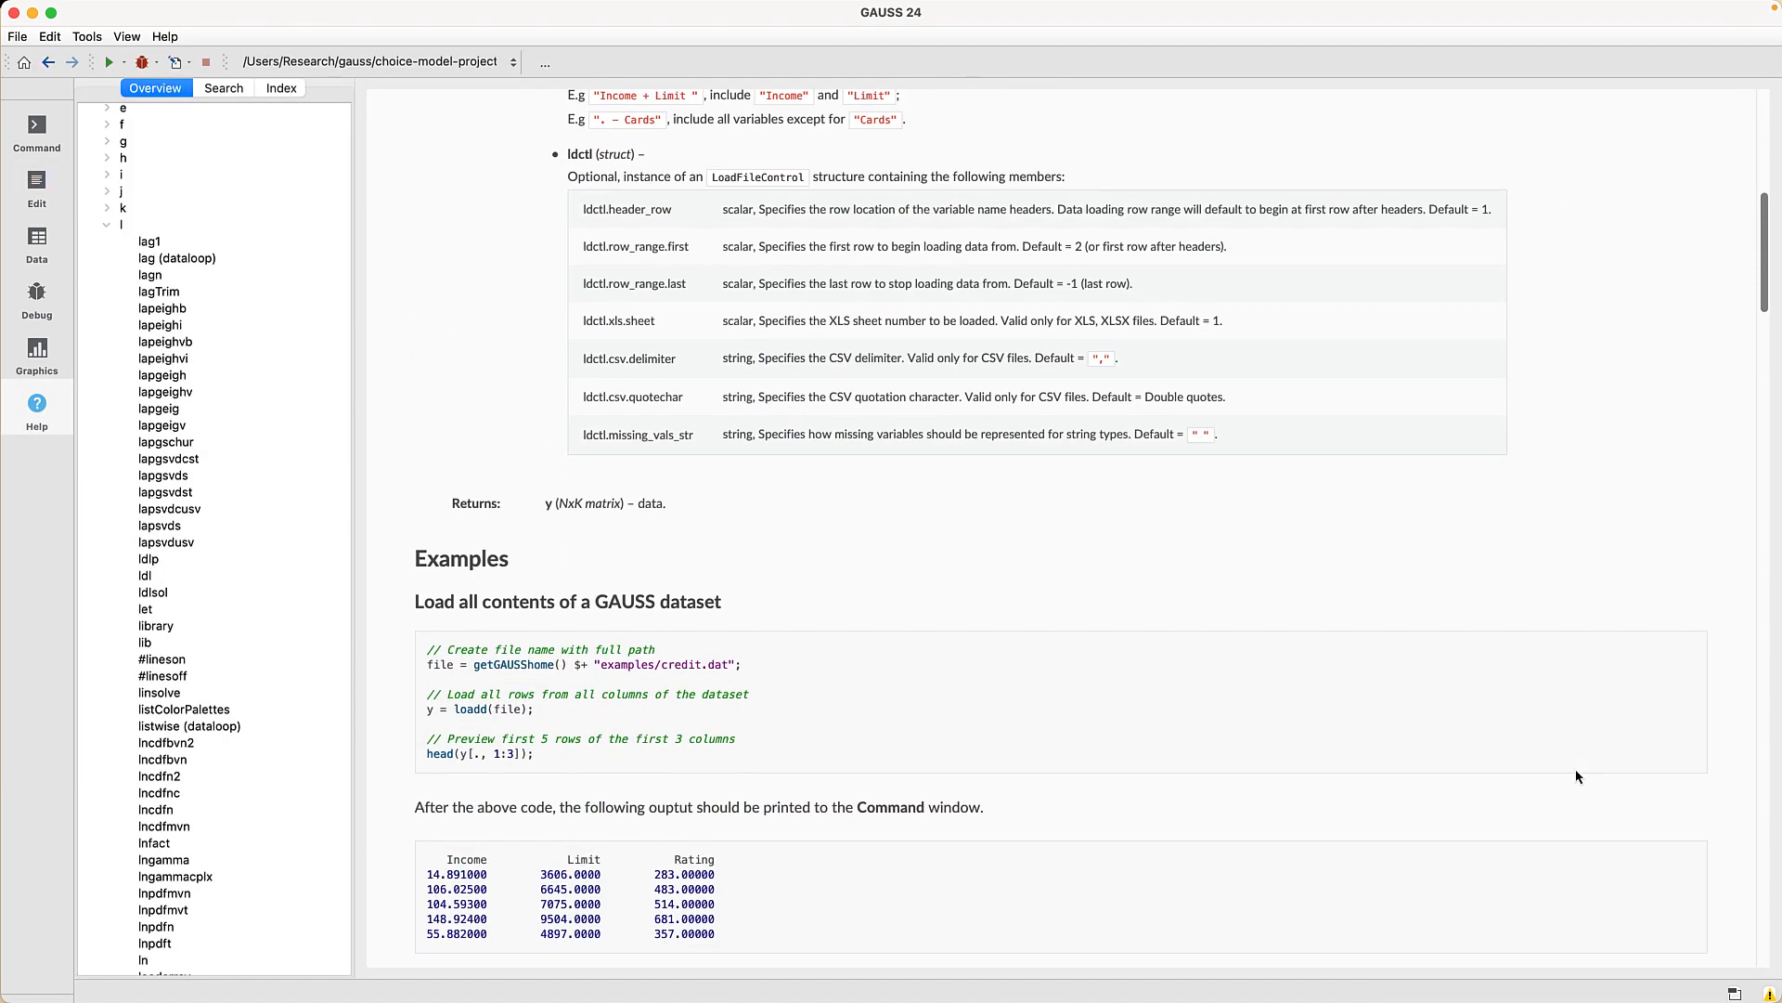
{"action": "scroll", "coordinate": [1575, 776], "scroll_direction": "down", "scroll_amount": 5}
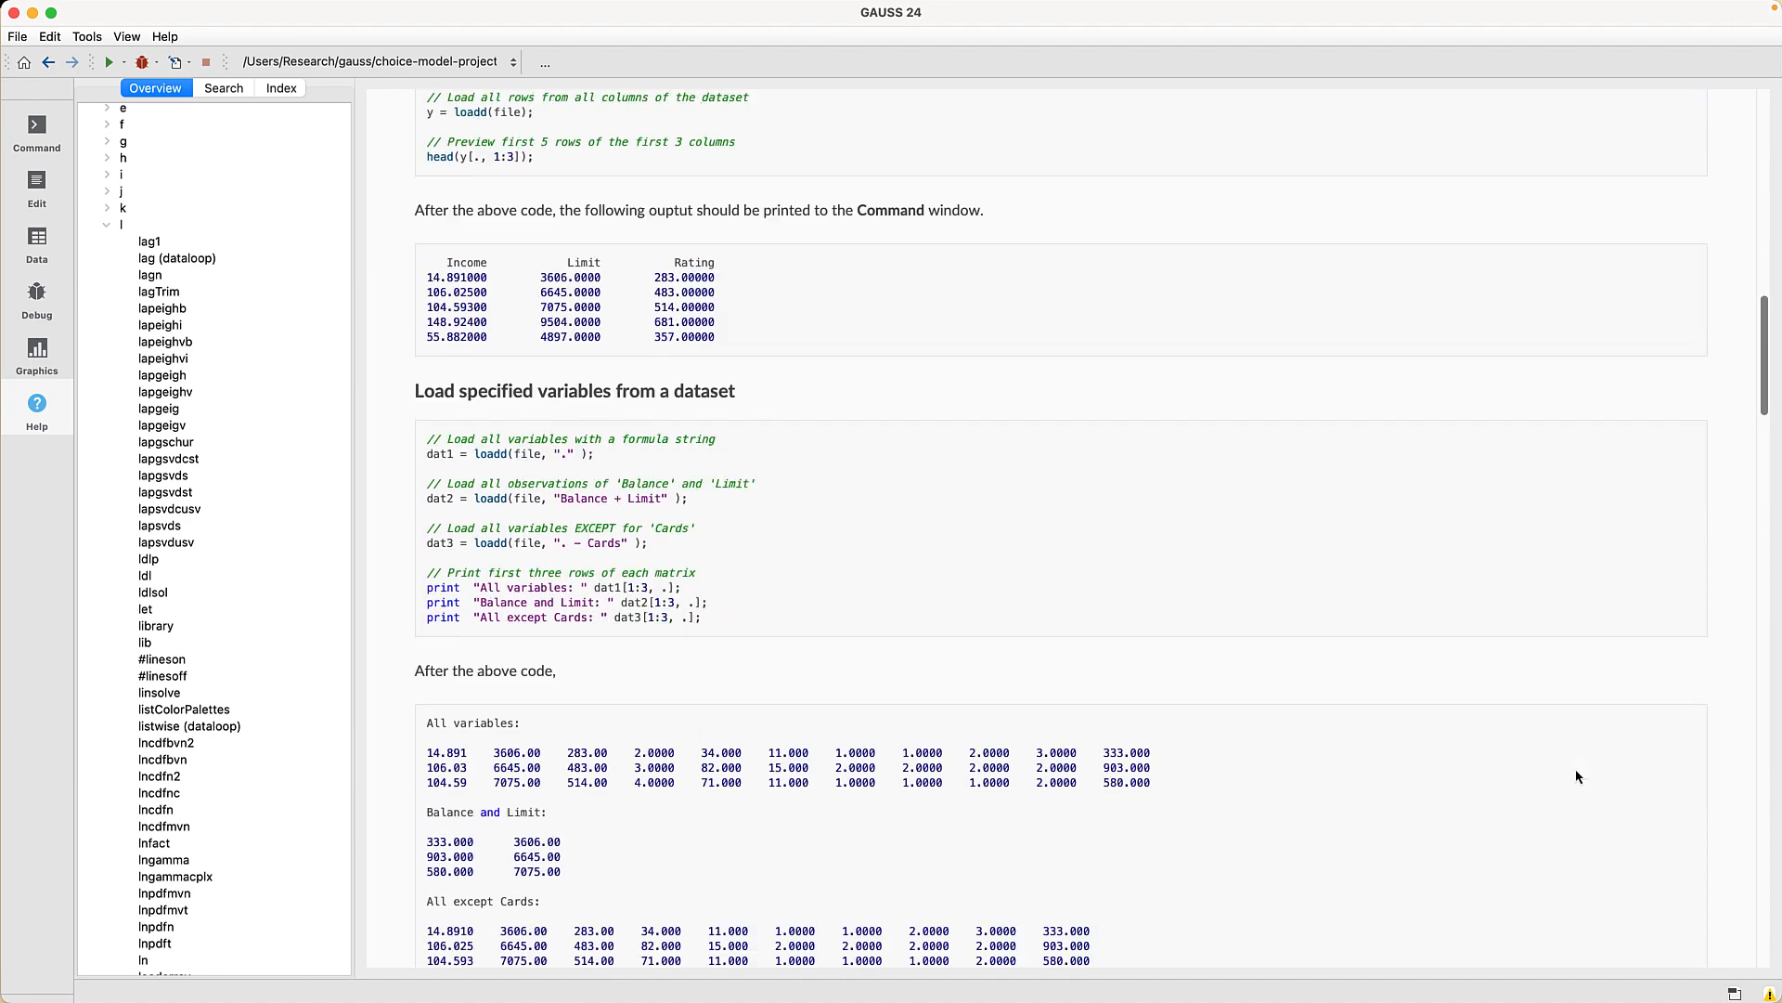
{"action": "left_click", "coordinate": [52, 190]}
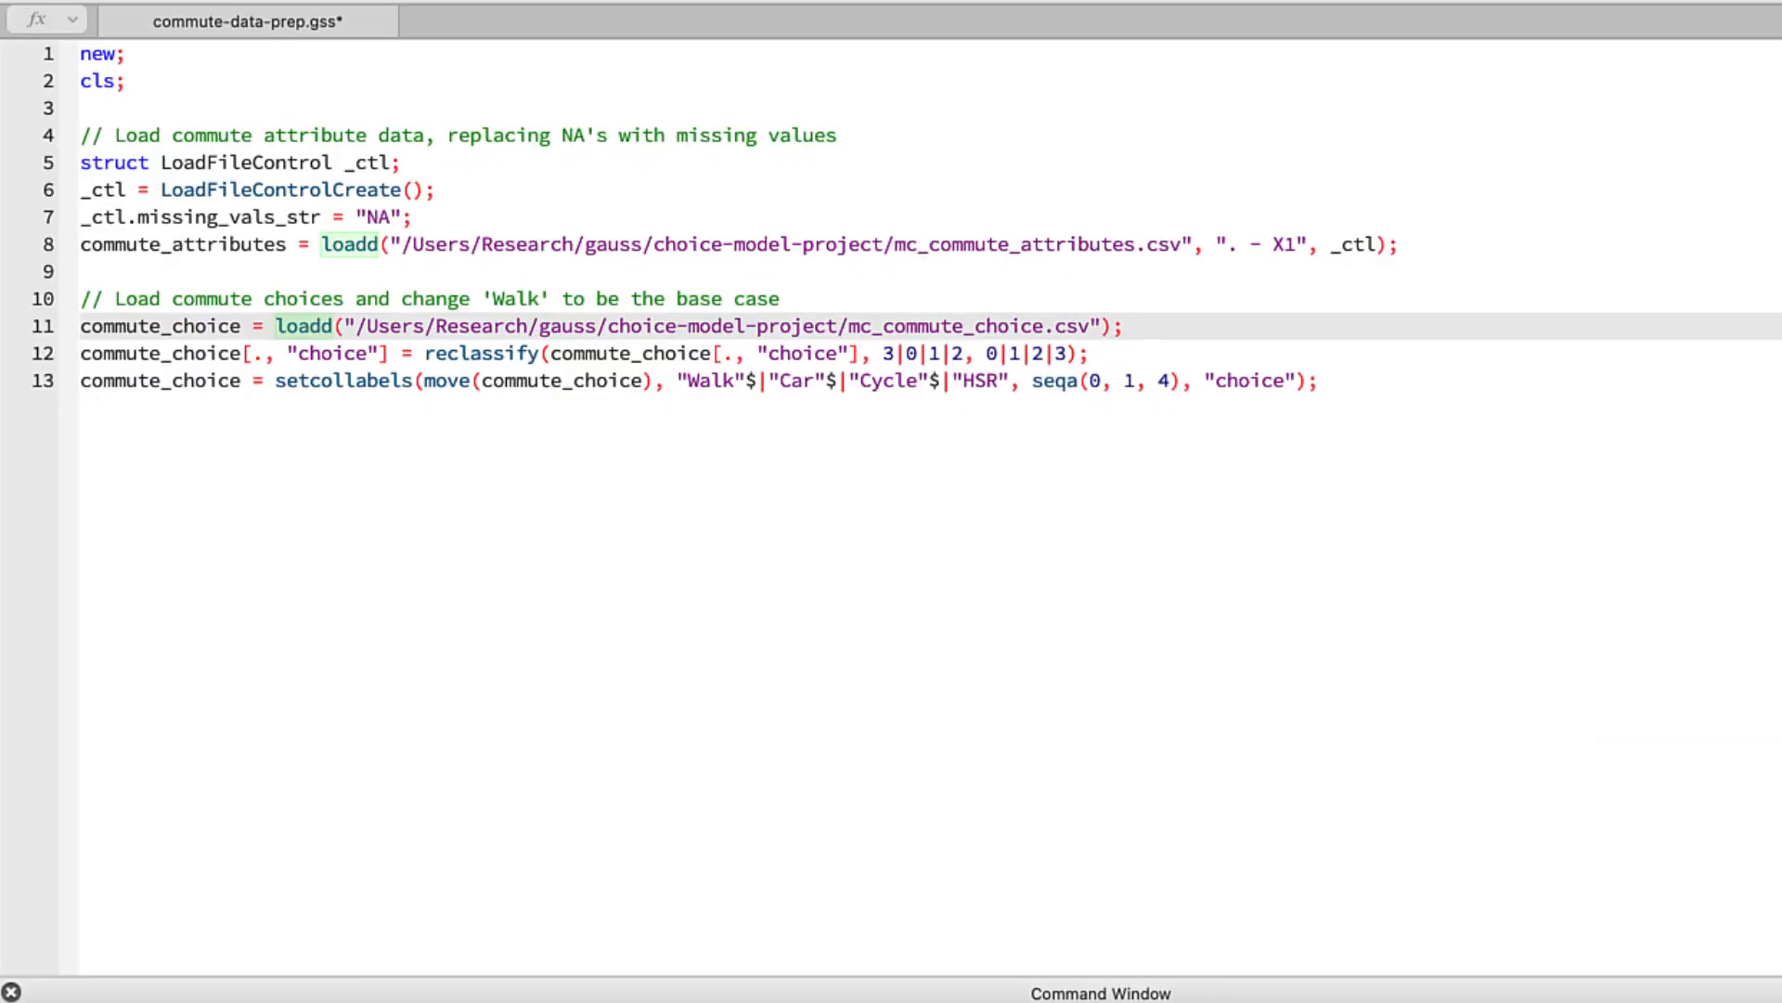
- Append a commented outerJoin merging commute_attributes and commute_choice on "id" into reg_data, then run
{"action": "left_click", "coordinate": [159, 497]}
{"action": "key", "text": "Return"}
{"action": "key", "text": "Return"}
{"action": "type", "text": "// Merge da"}
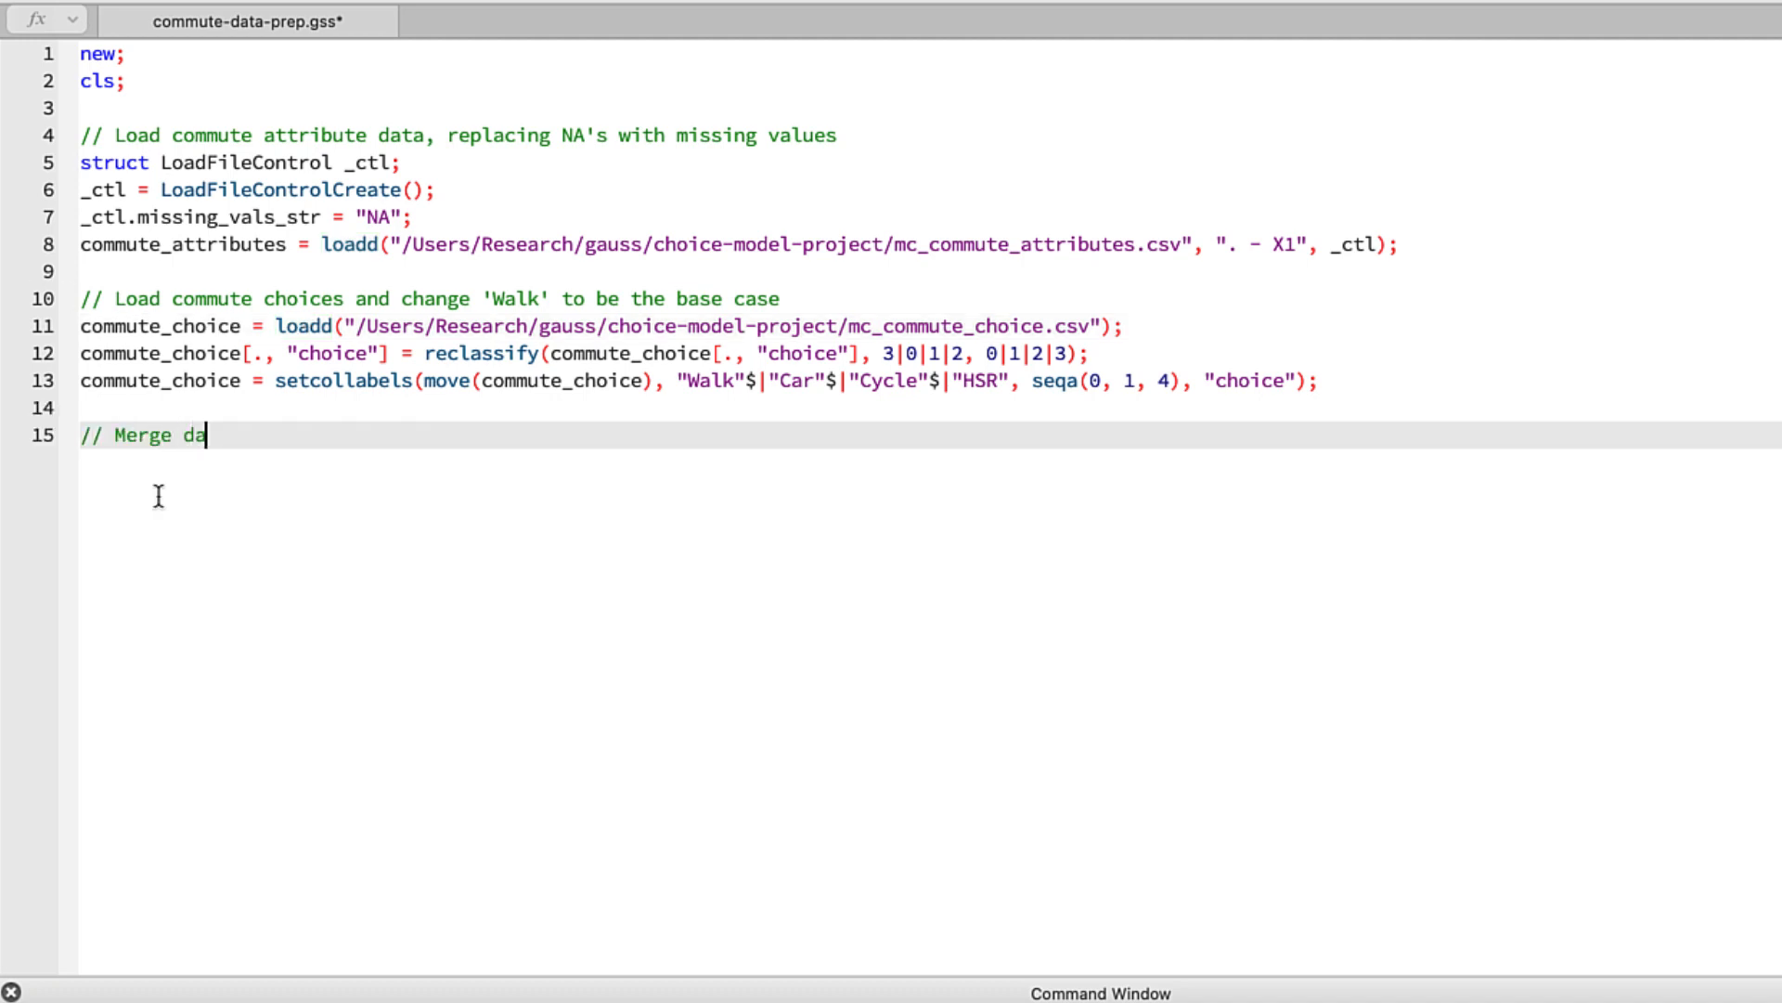
{"action": "type", "text": "taframes on 'ID"}
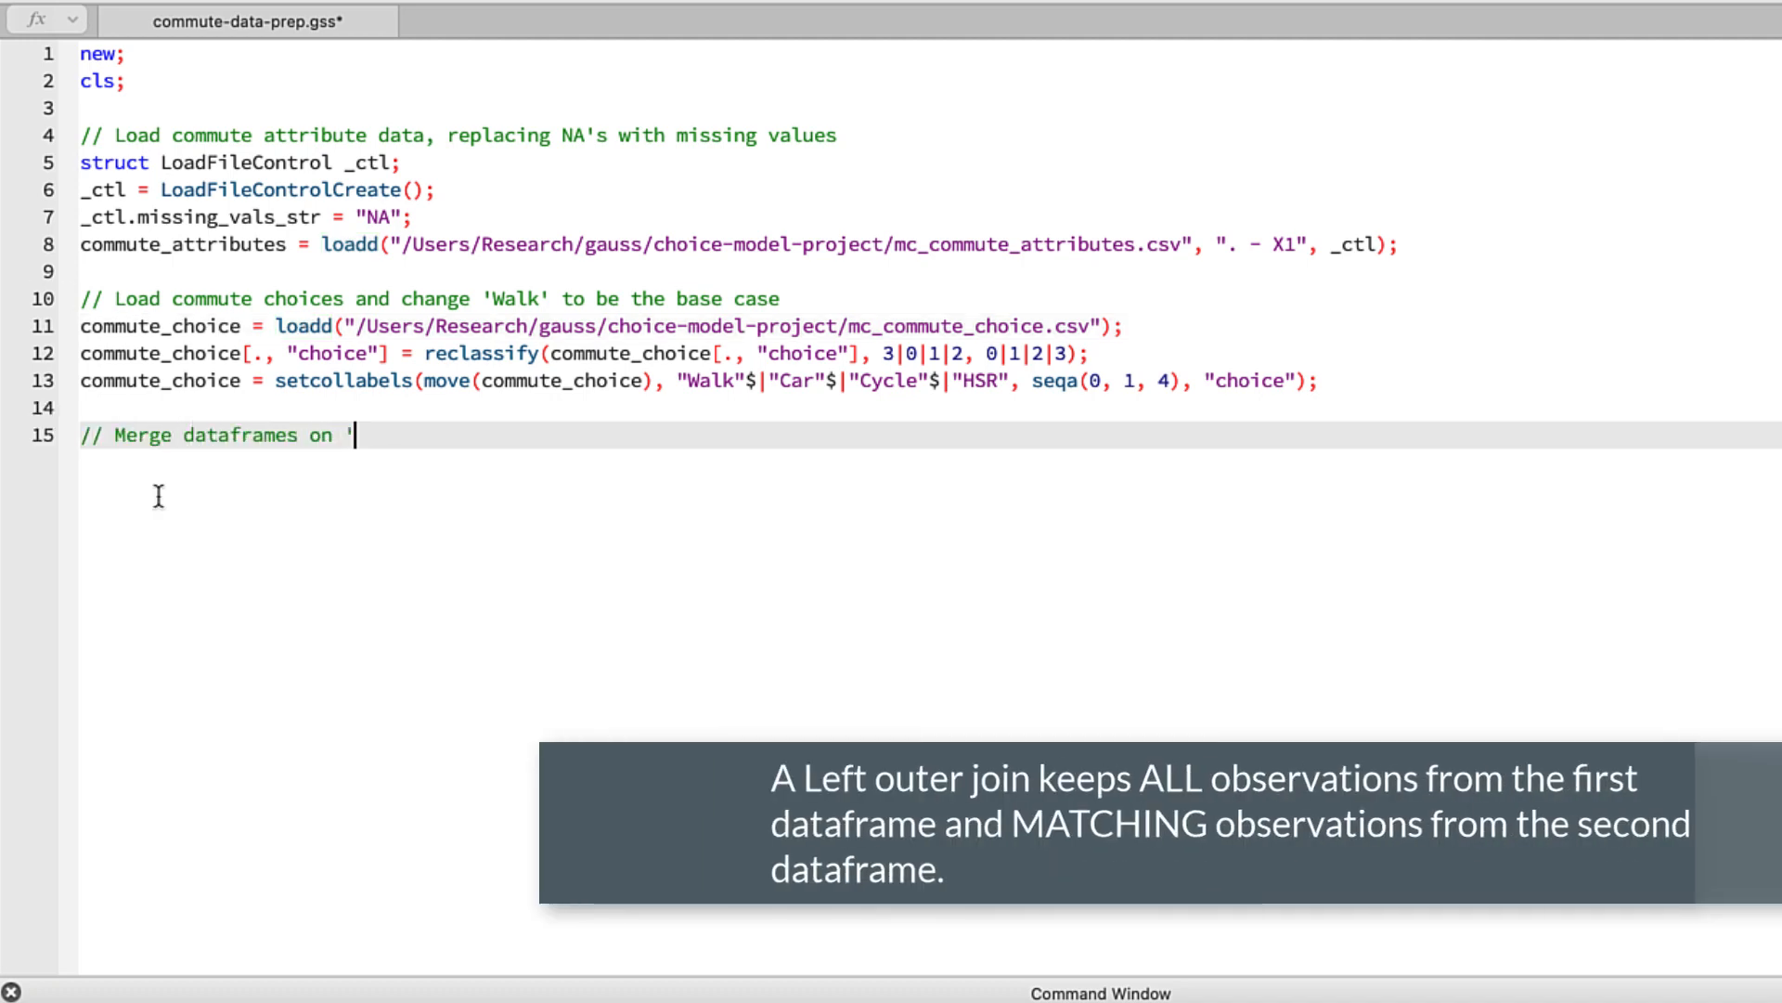
{"action": "type", "text": "' variable"}
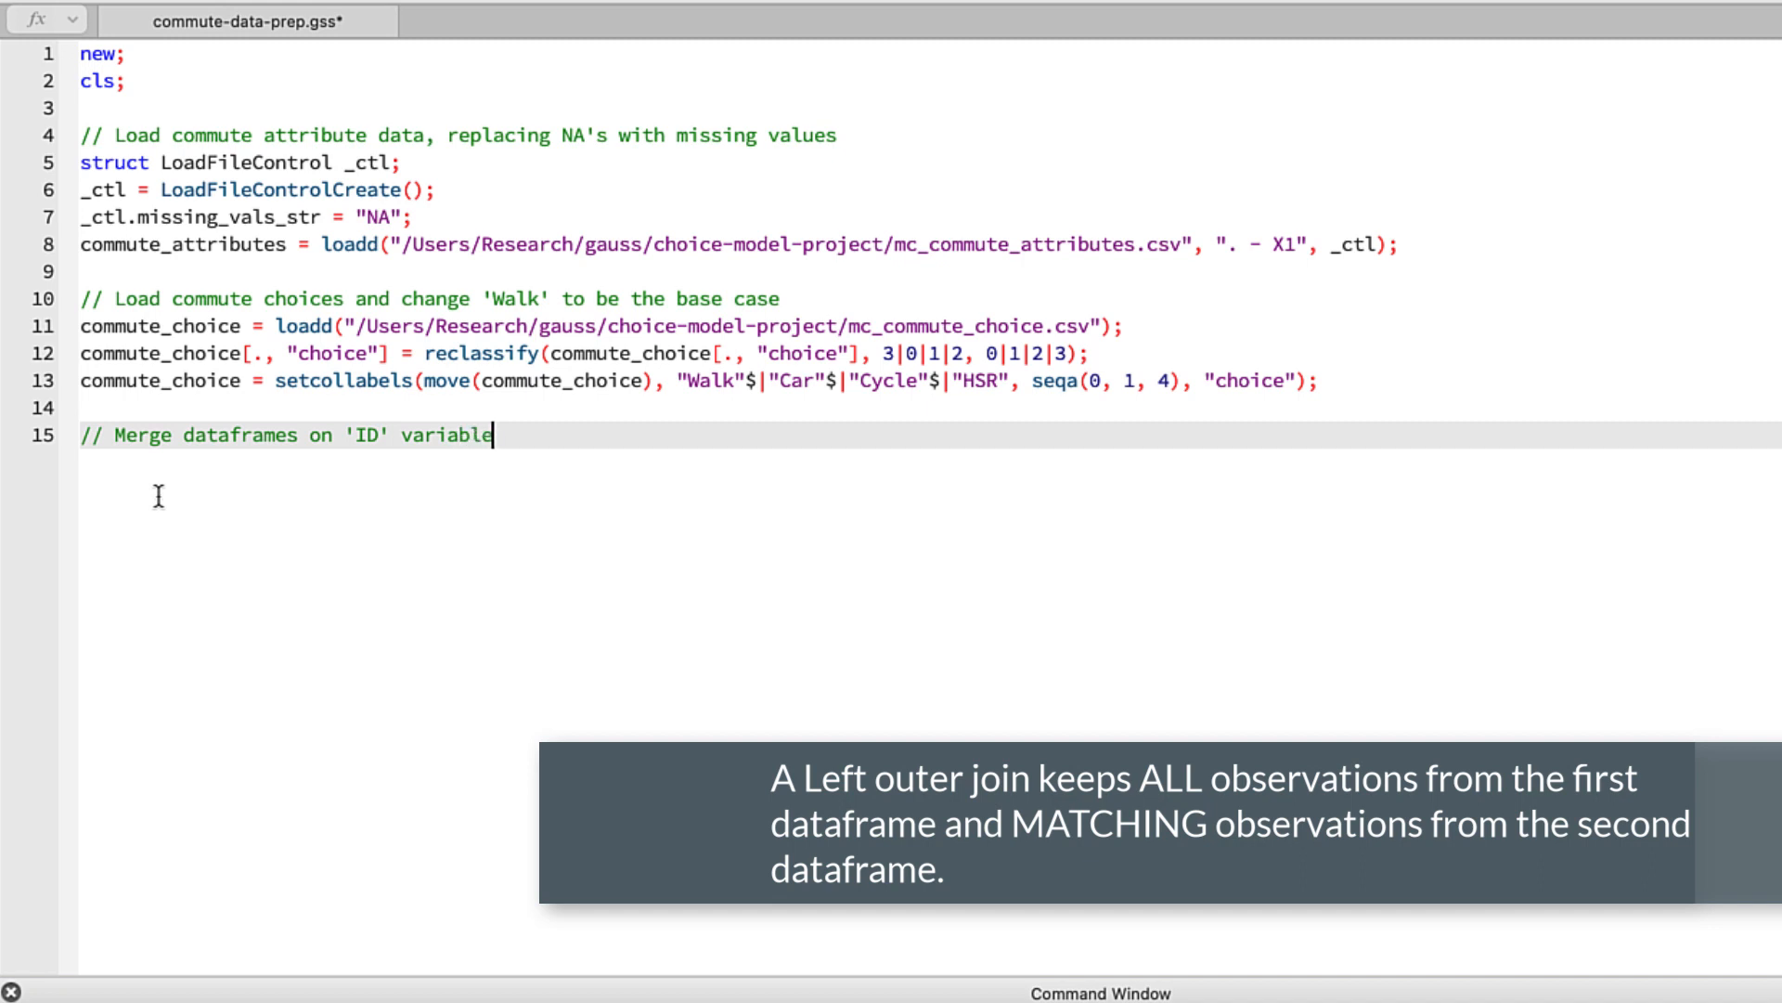
{"action": "key", "text": "Return"}
{"action": "type", "text": "reg_data = oute"}
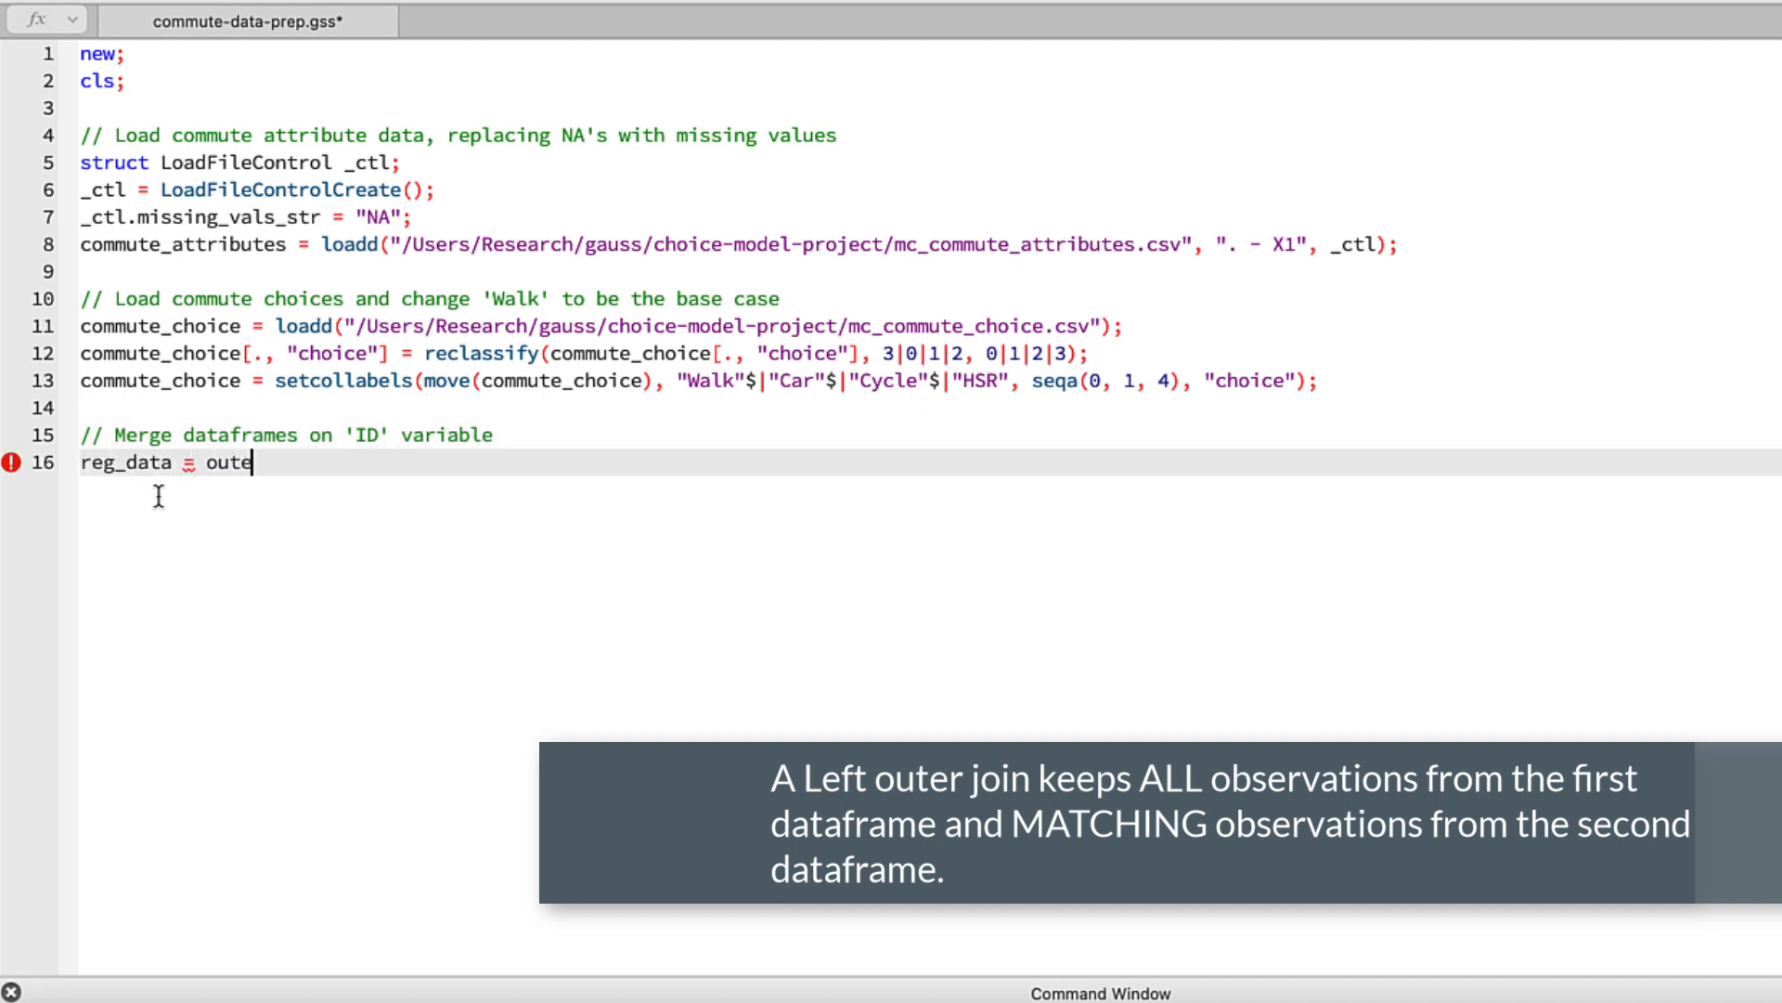
{"action": "type", "text": "rJoin(commu"}
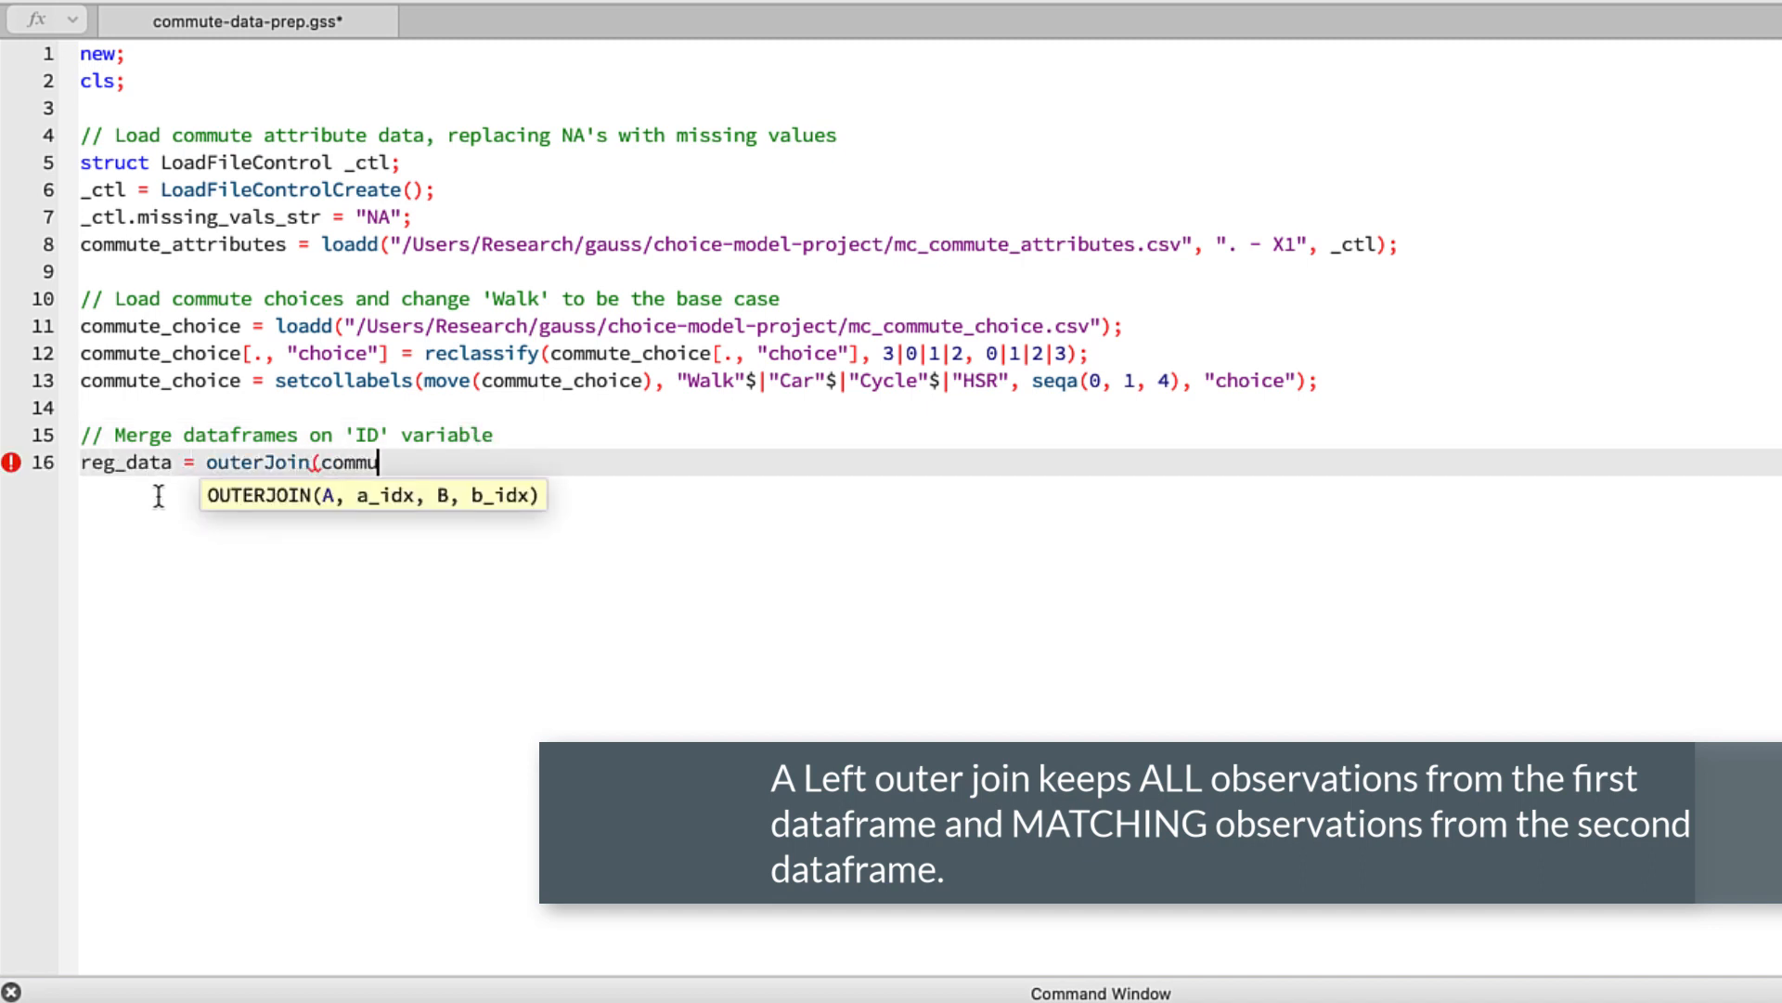
{"action": "type", "text": "te_attribu"}
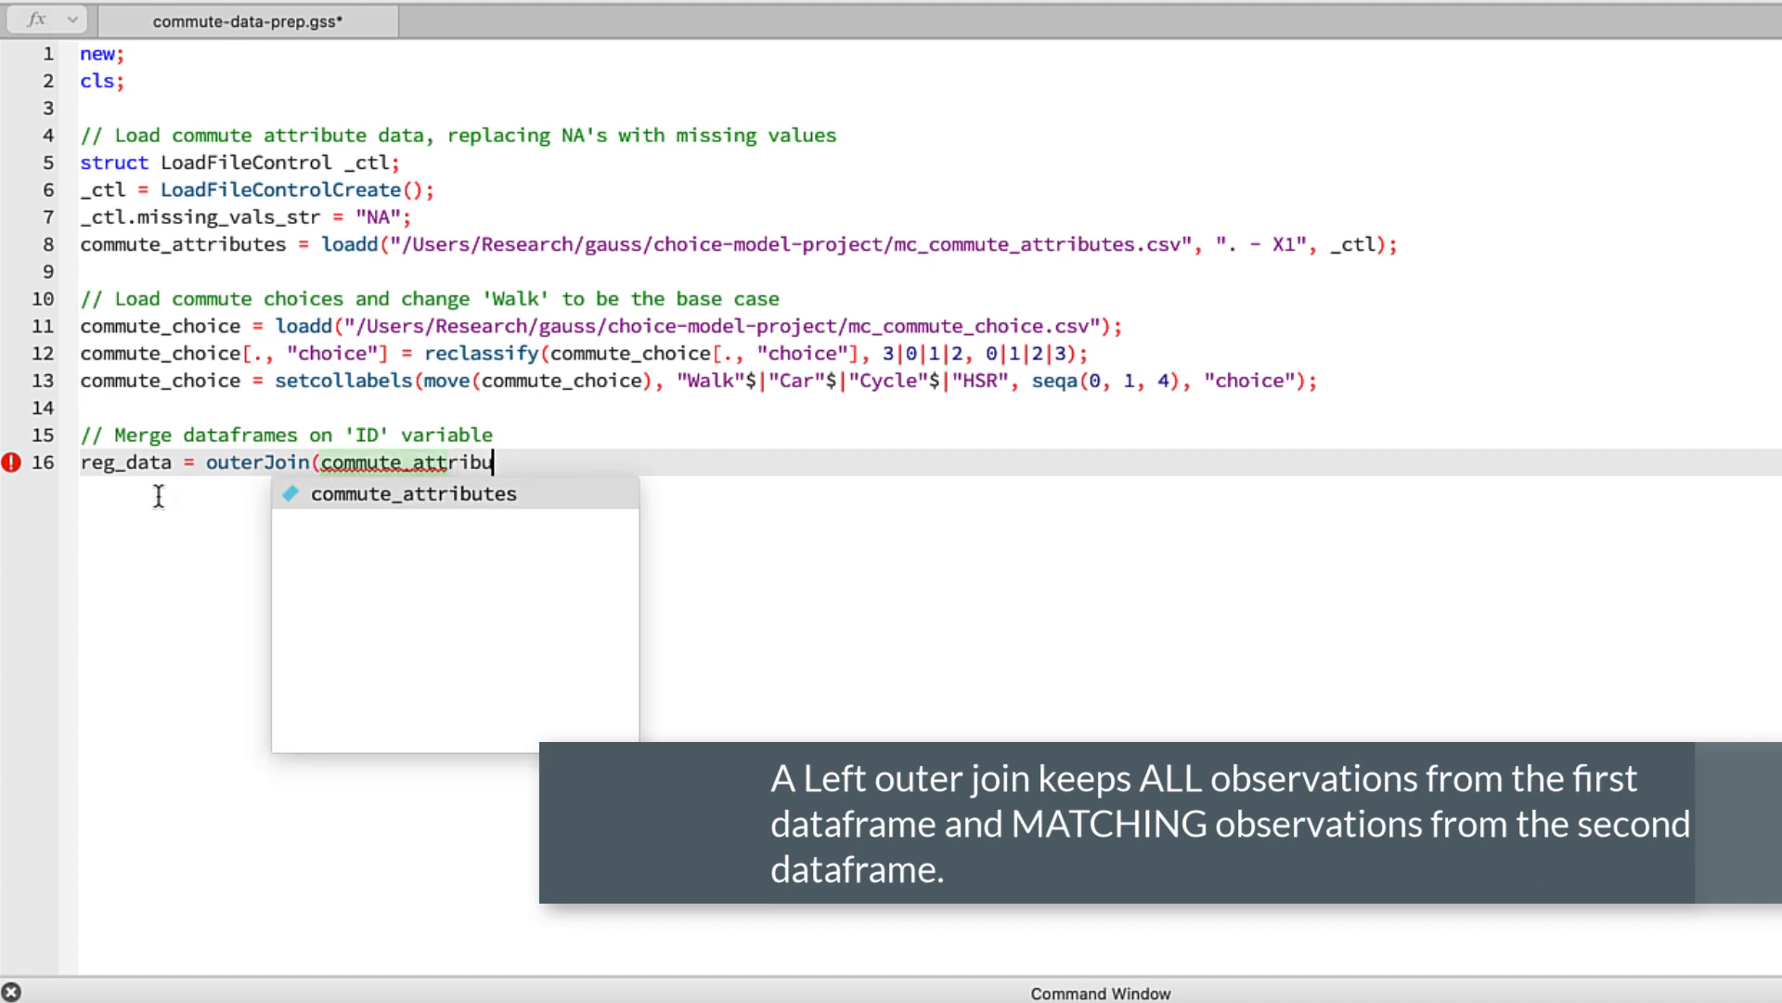
{"action": "type", "text": "tes, \"id\","}
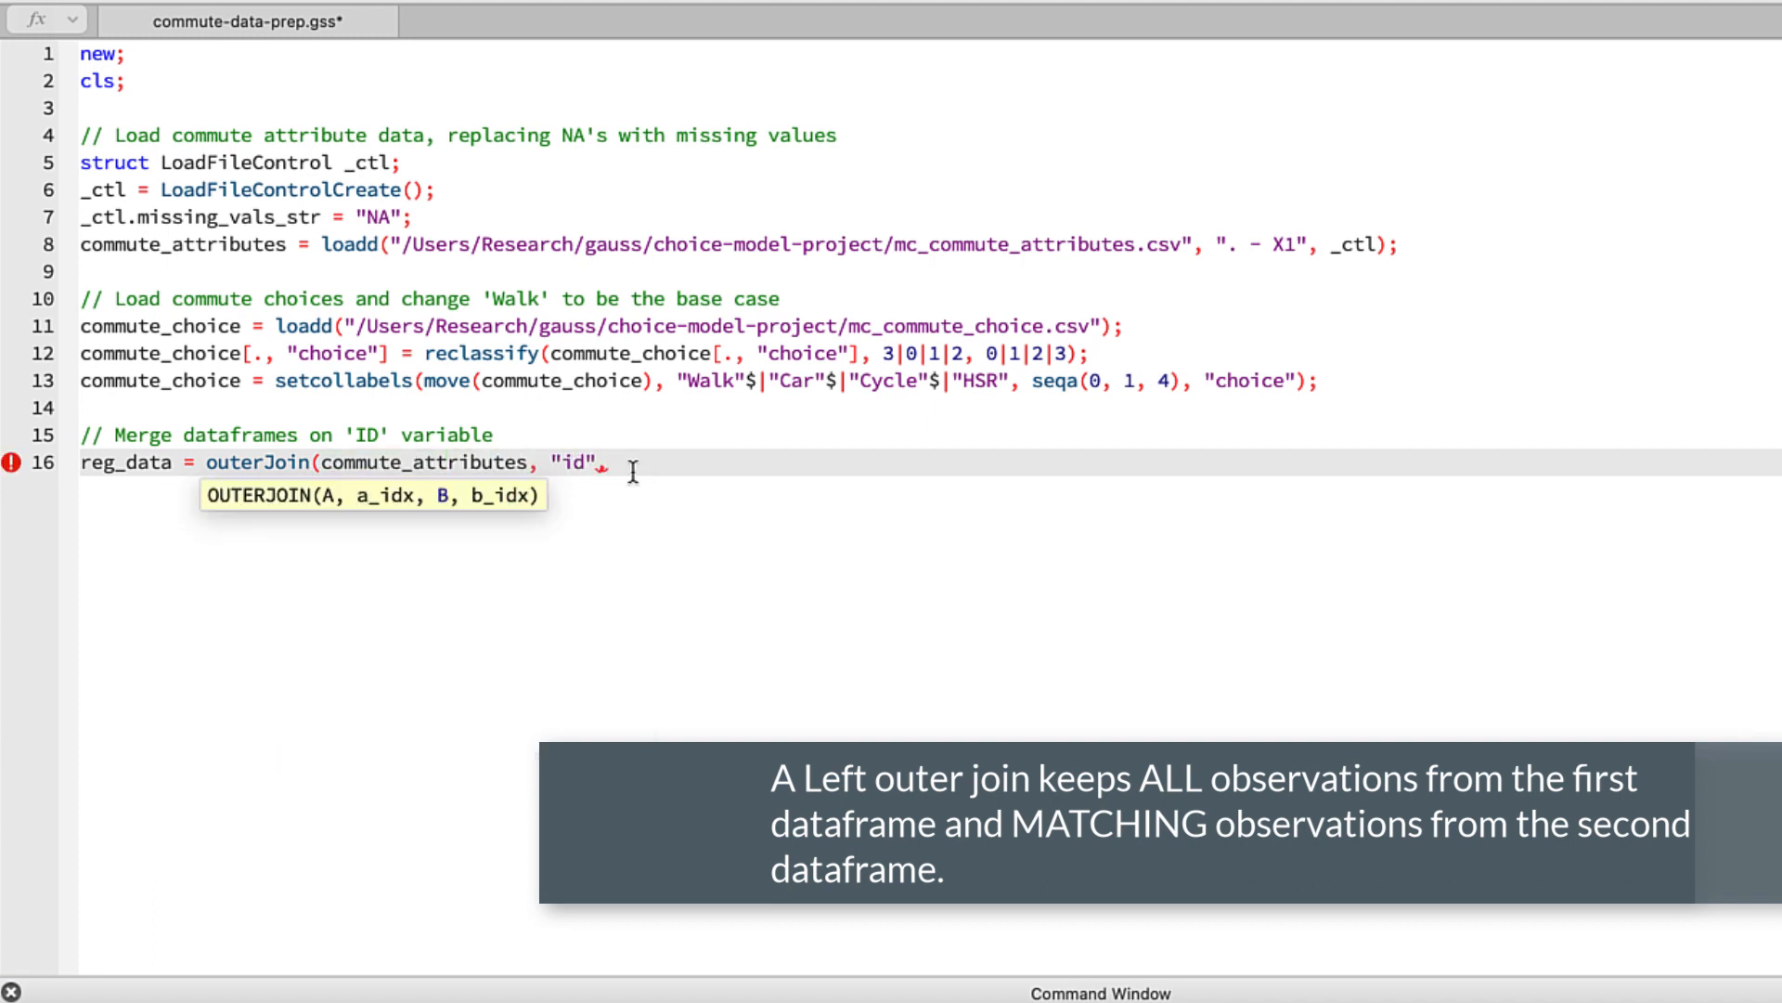
{"action": "type", "text": " commute_choice"}
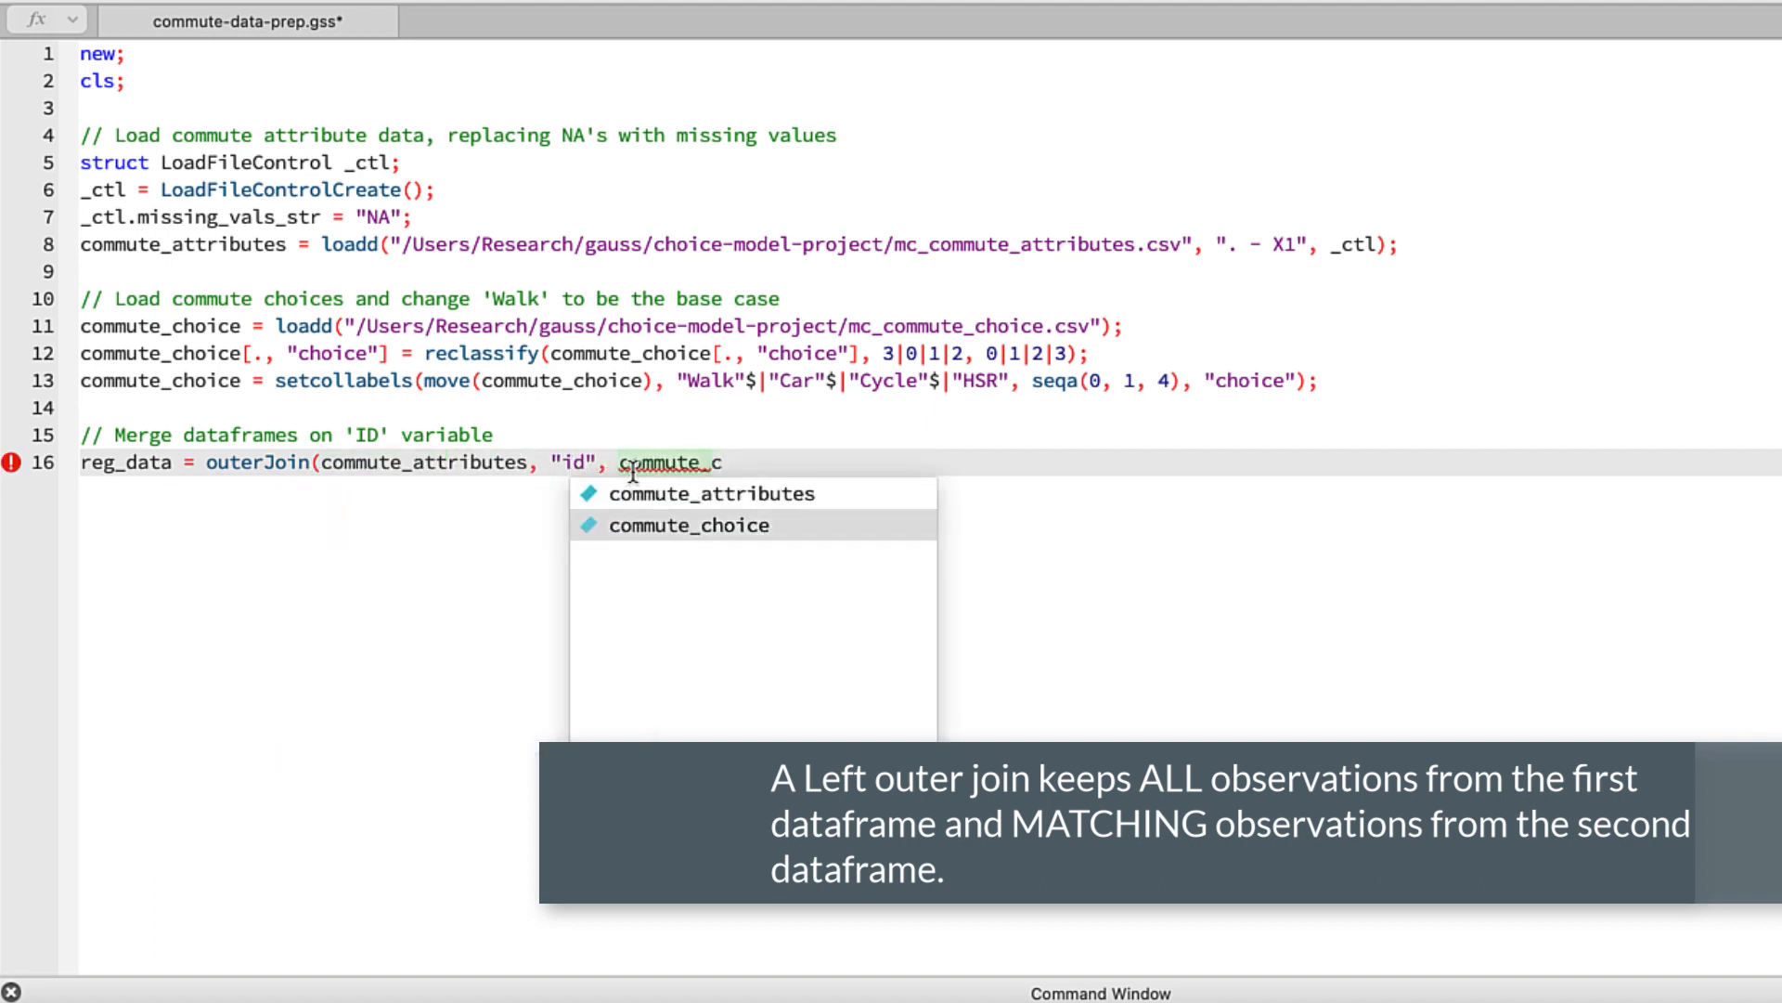
{"action": "type", "text": ", \"id\");"}
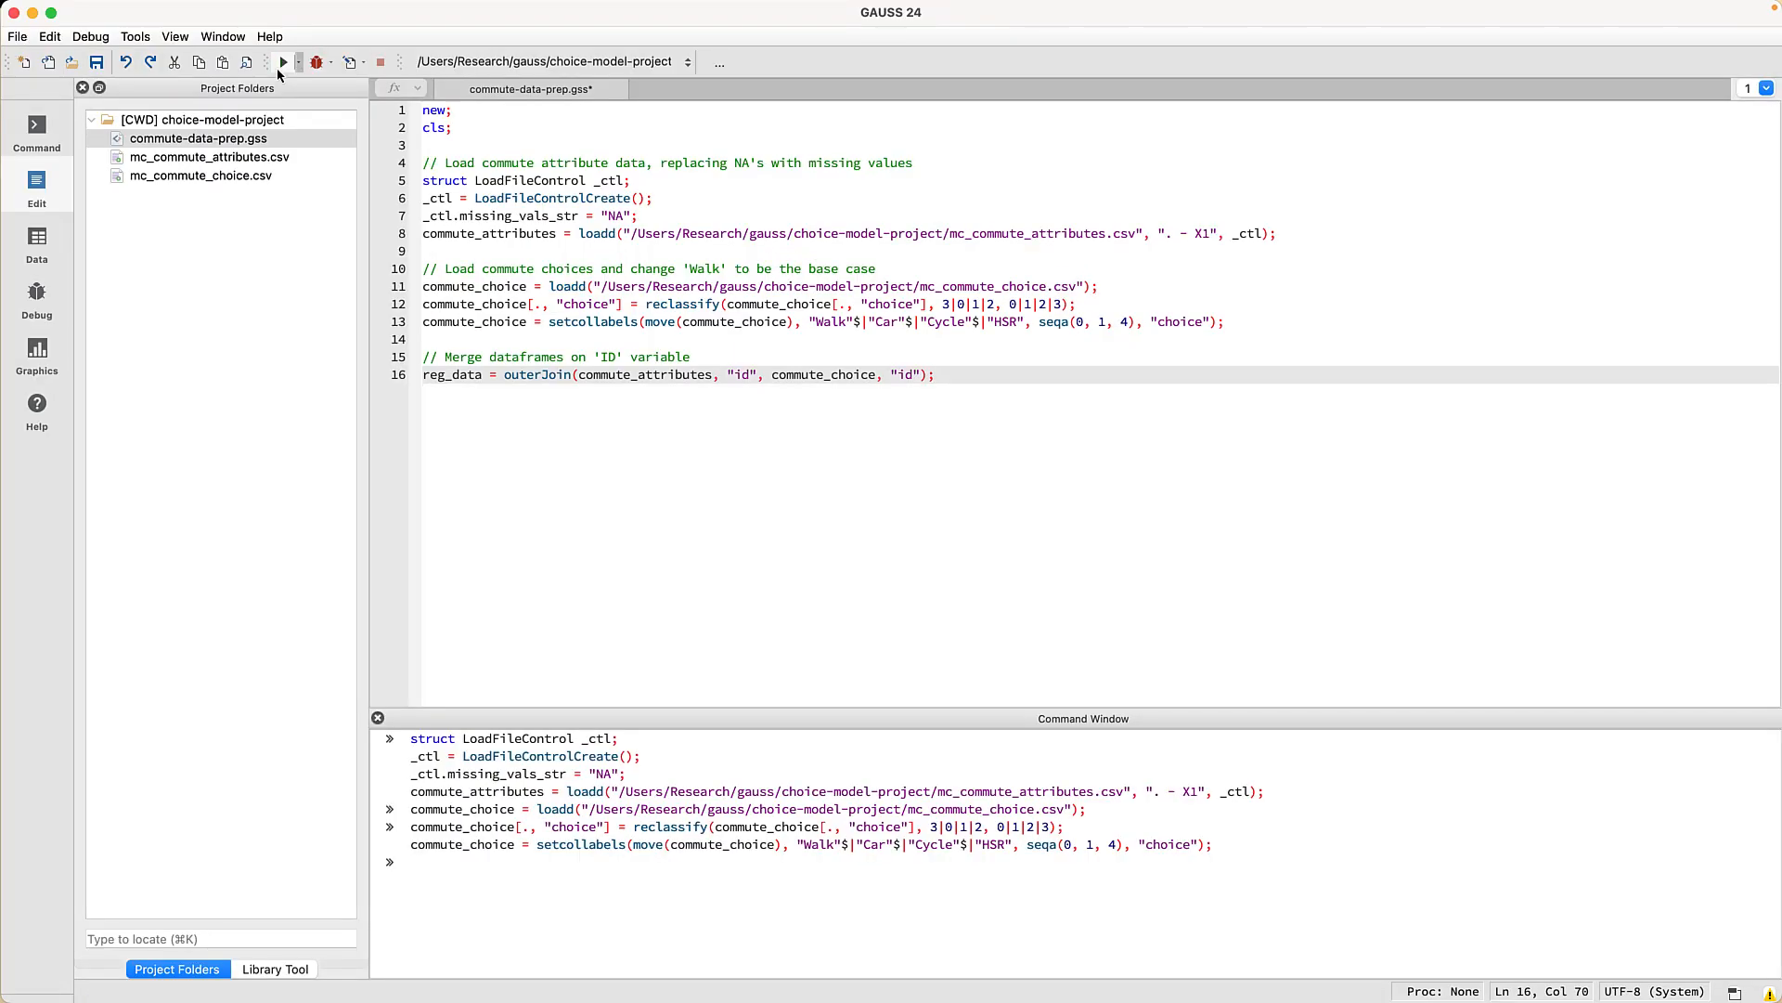
{"action": "left_click", "coordinate": [280, 65]}
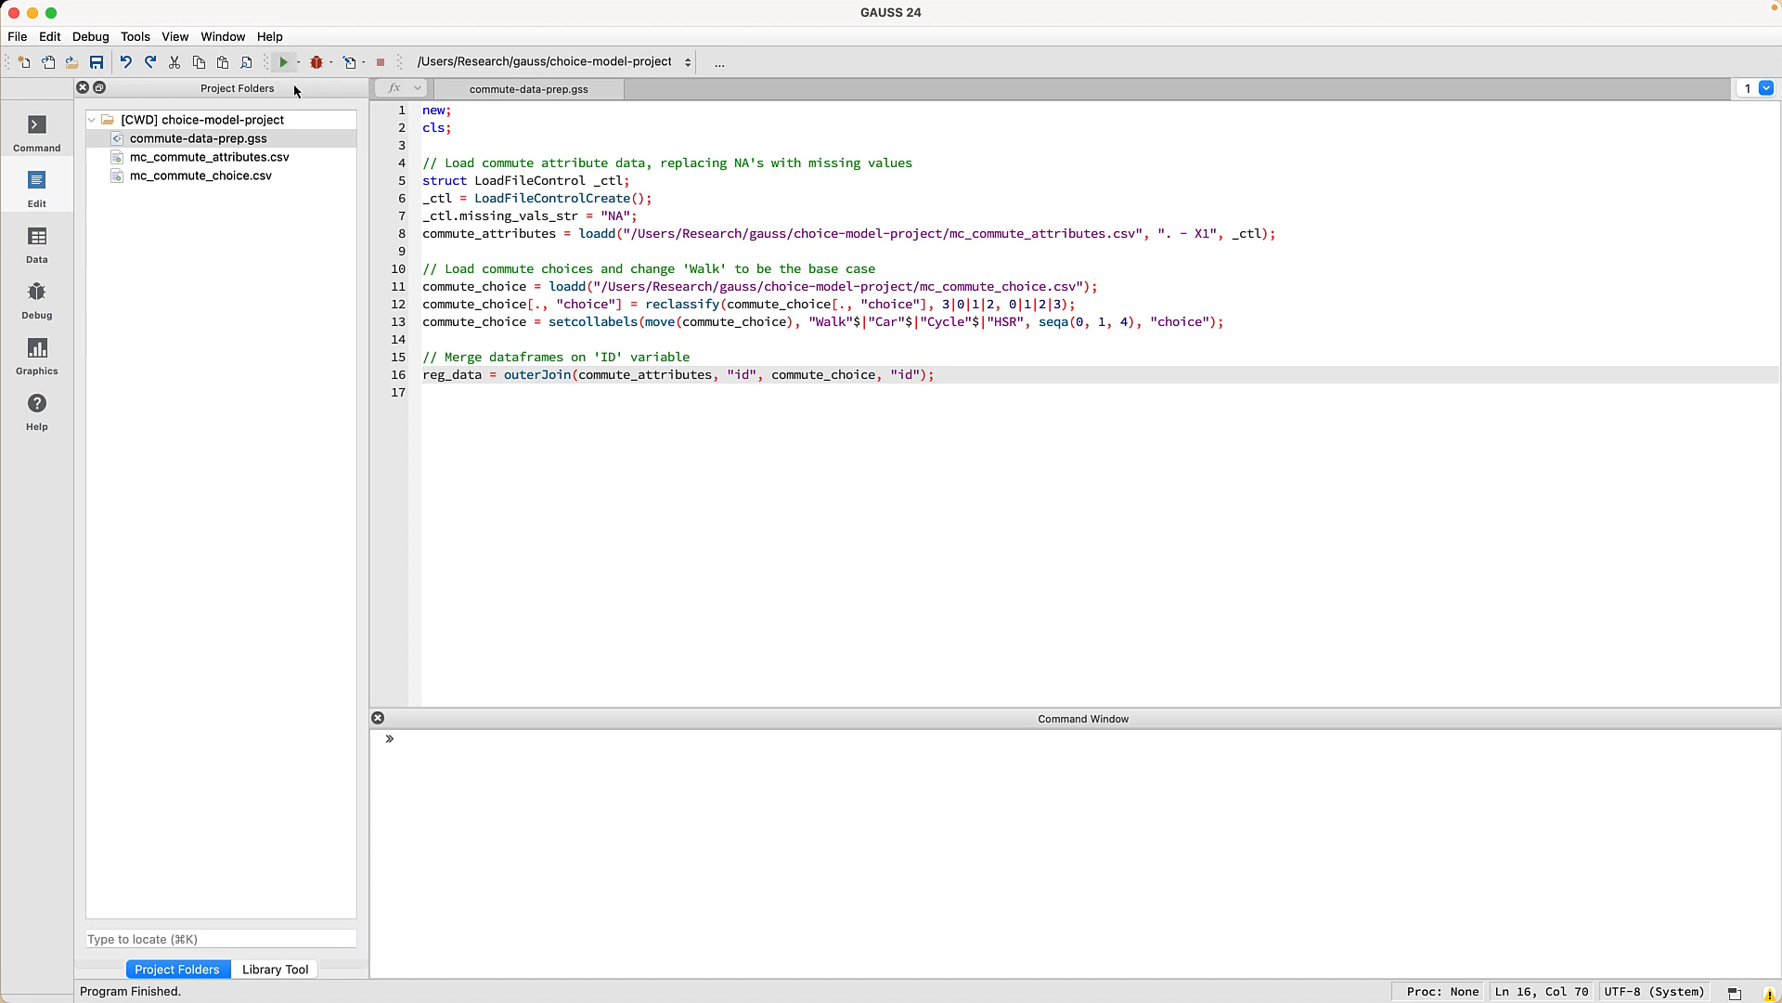
- Open reg_data (1375x74) in the data viewer and scroll right to the numna and choice columns
{"action": "left_click", "coordinate": [456, 378]}
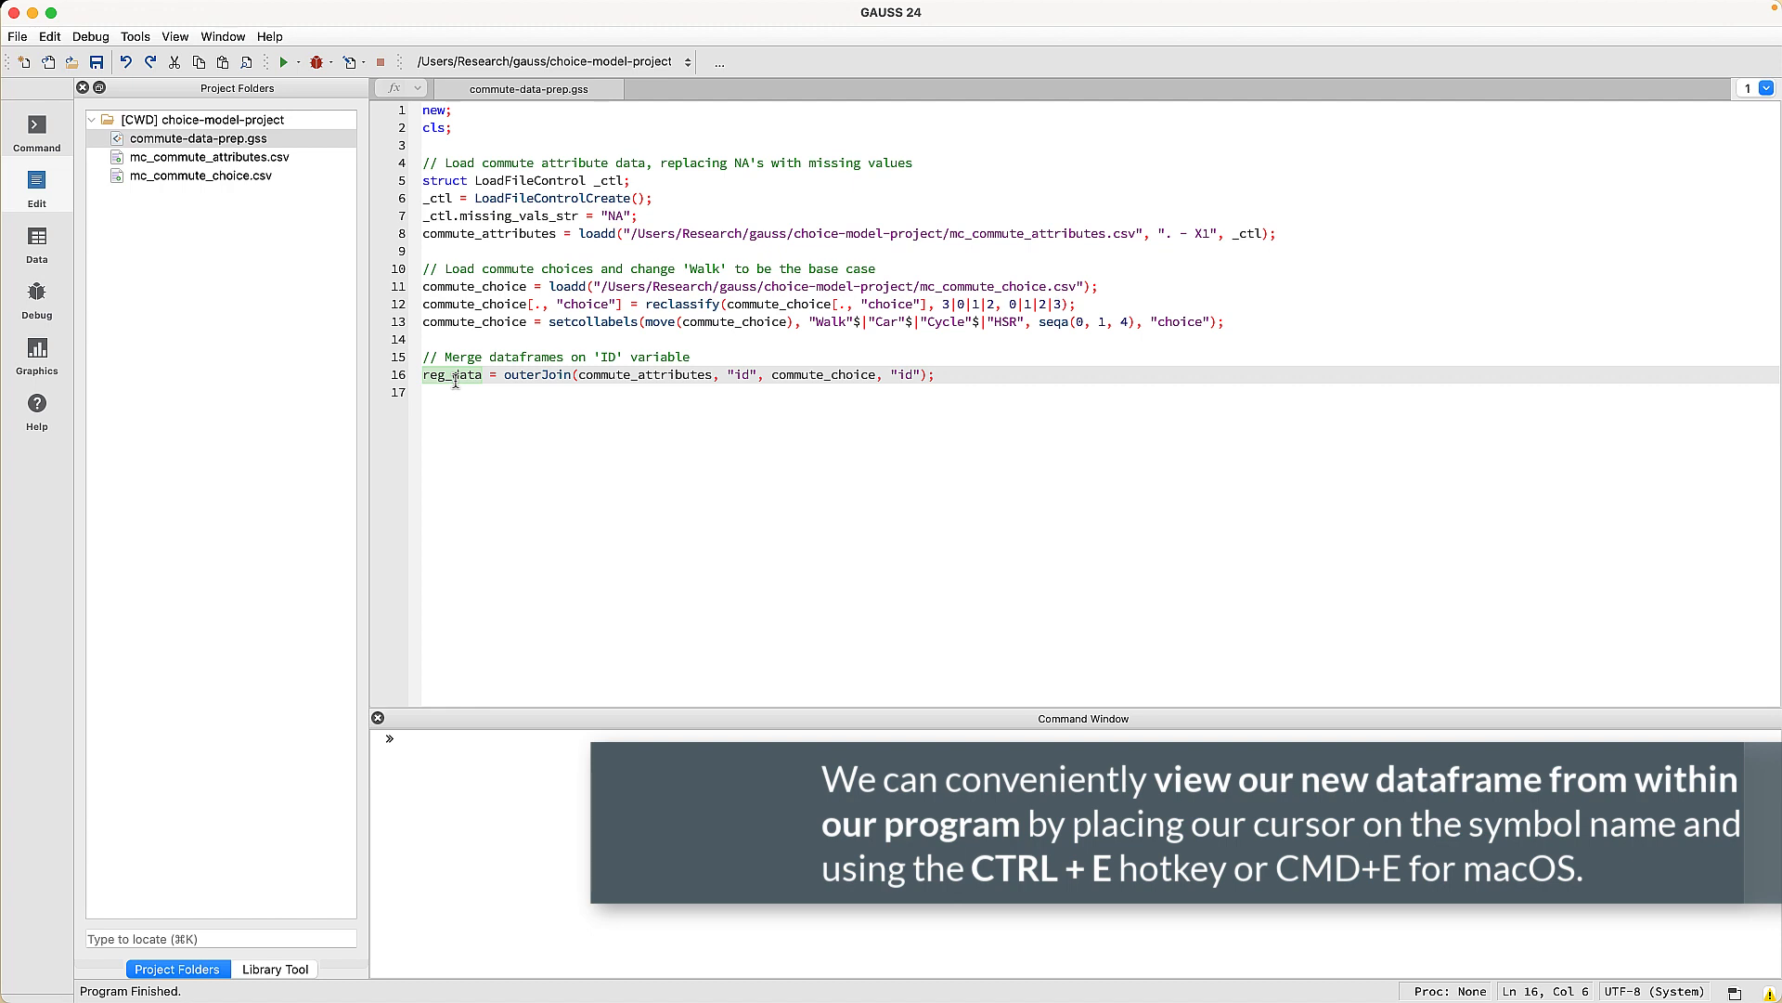
{"action": "key", "text": "super+e"}
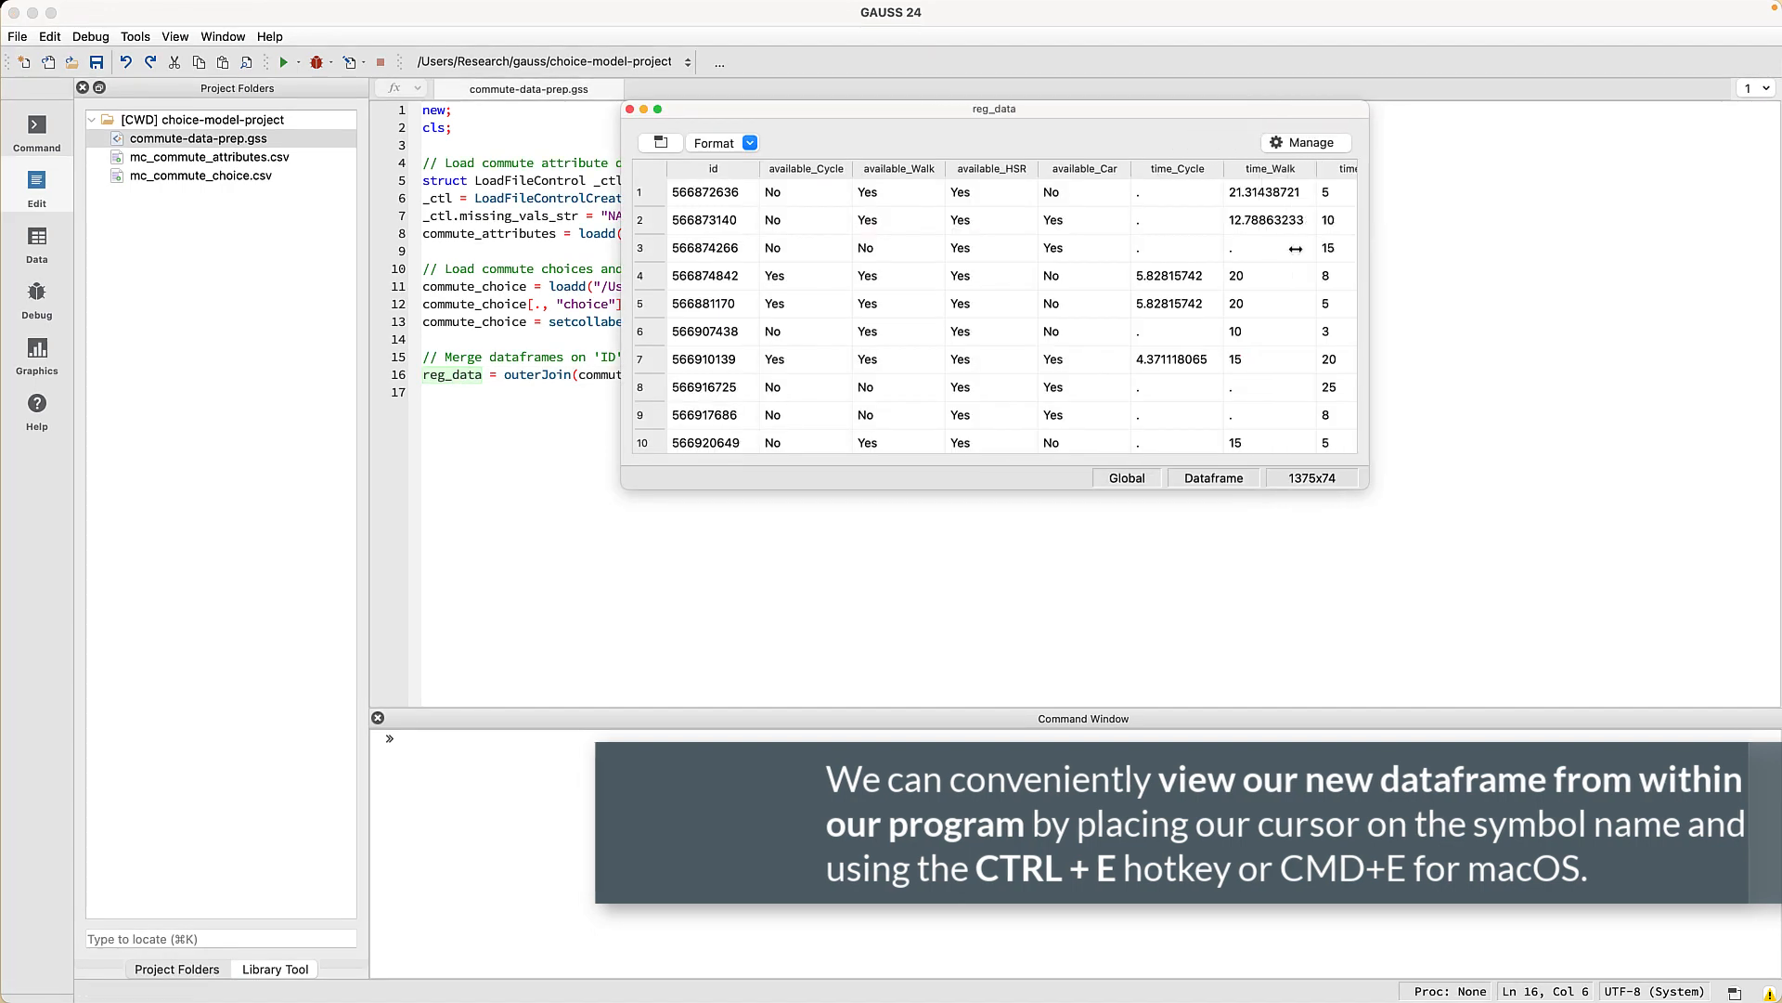
{"action": "scroll", "coordinate": [1643, 298], "scroll_direction": "right", "scroll_amount": 15}
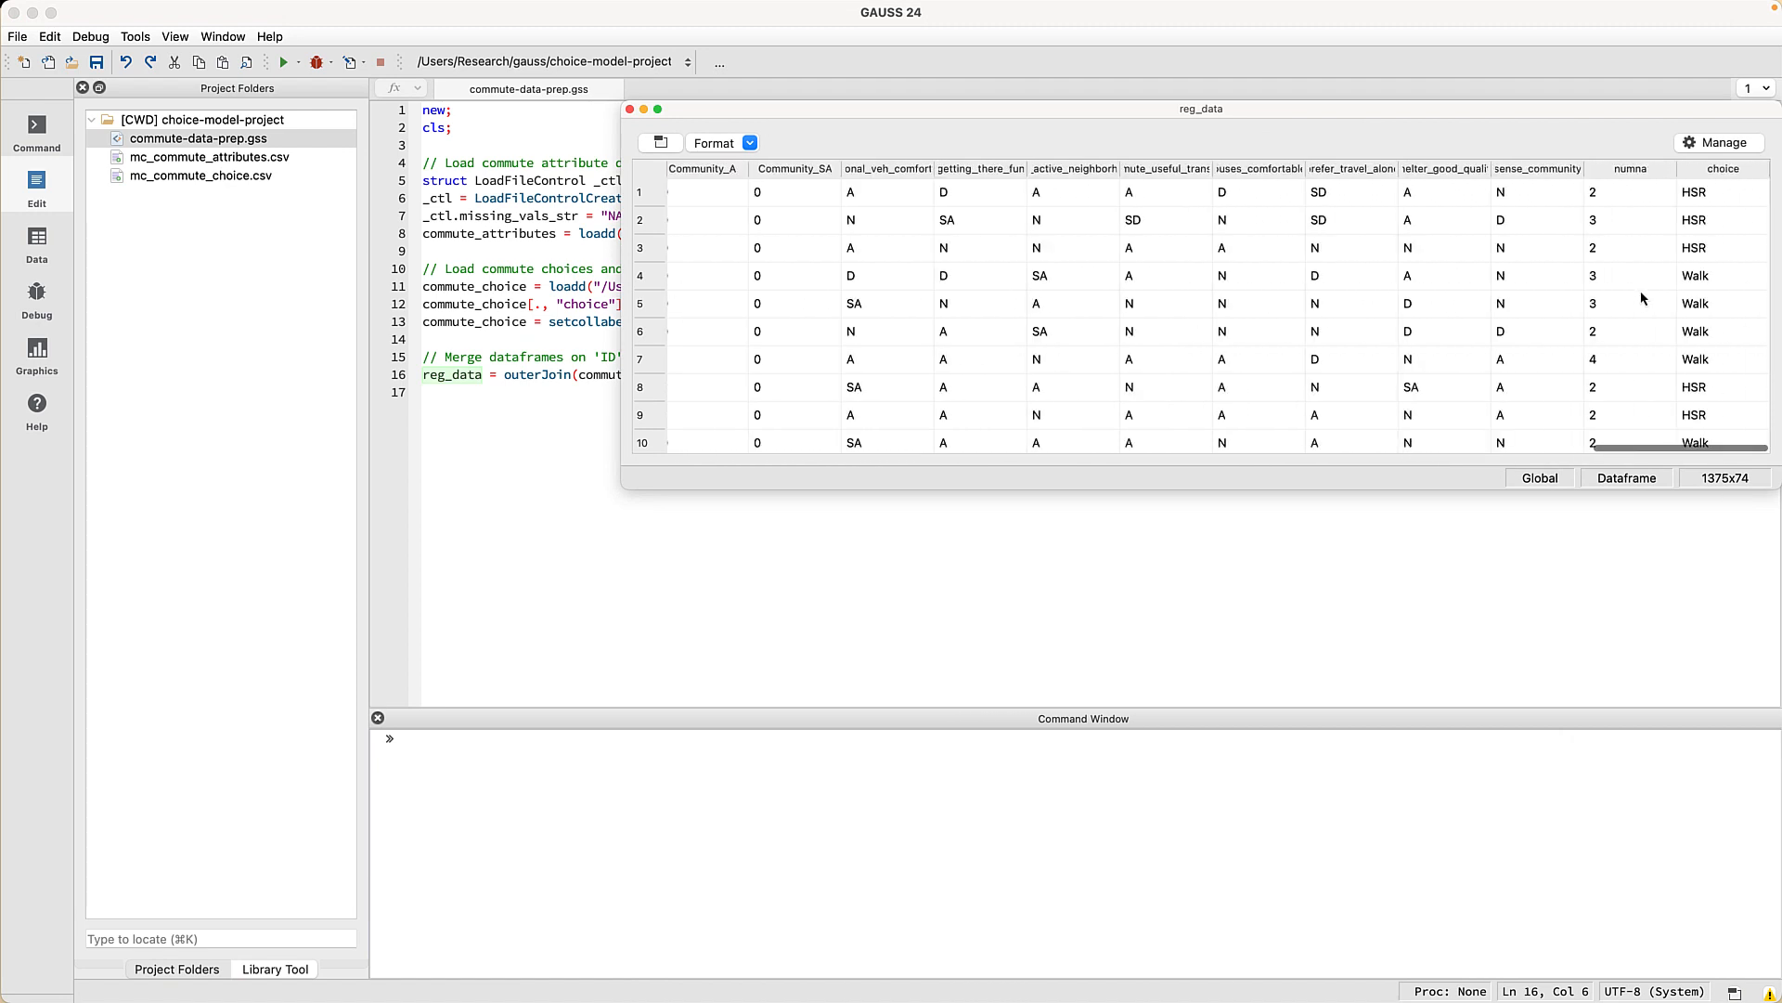
{"action": "left_click", "coordinate": [852, 836]}
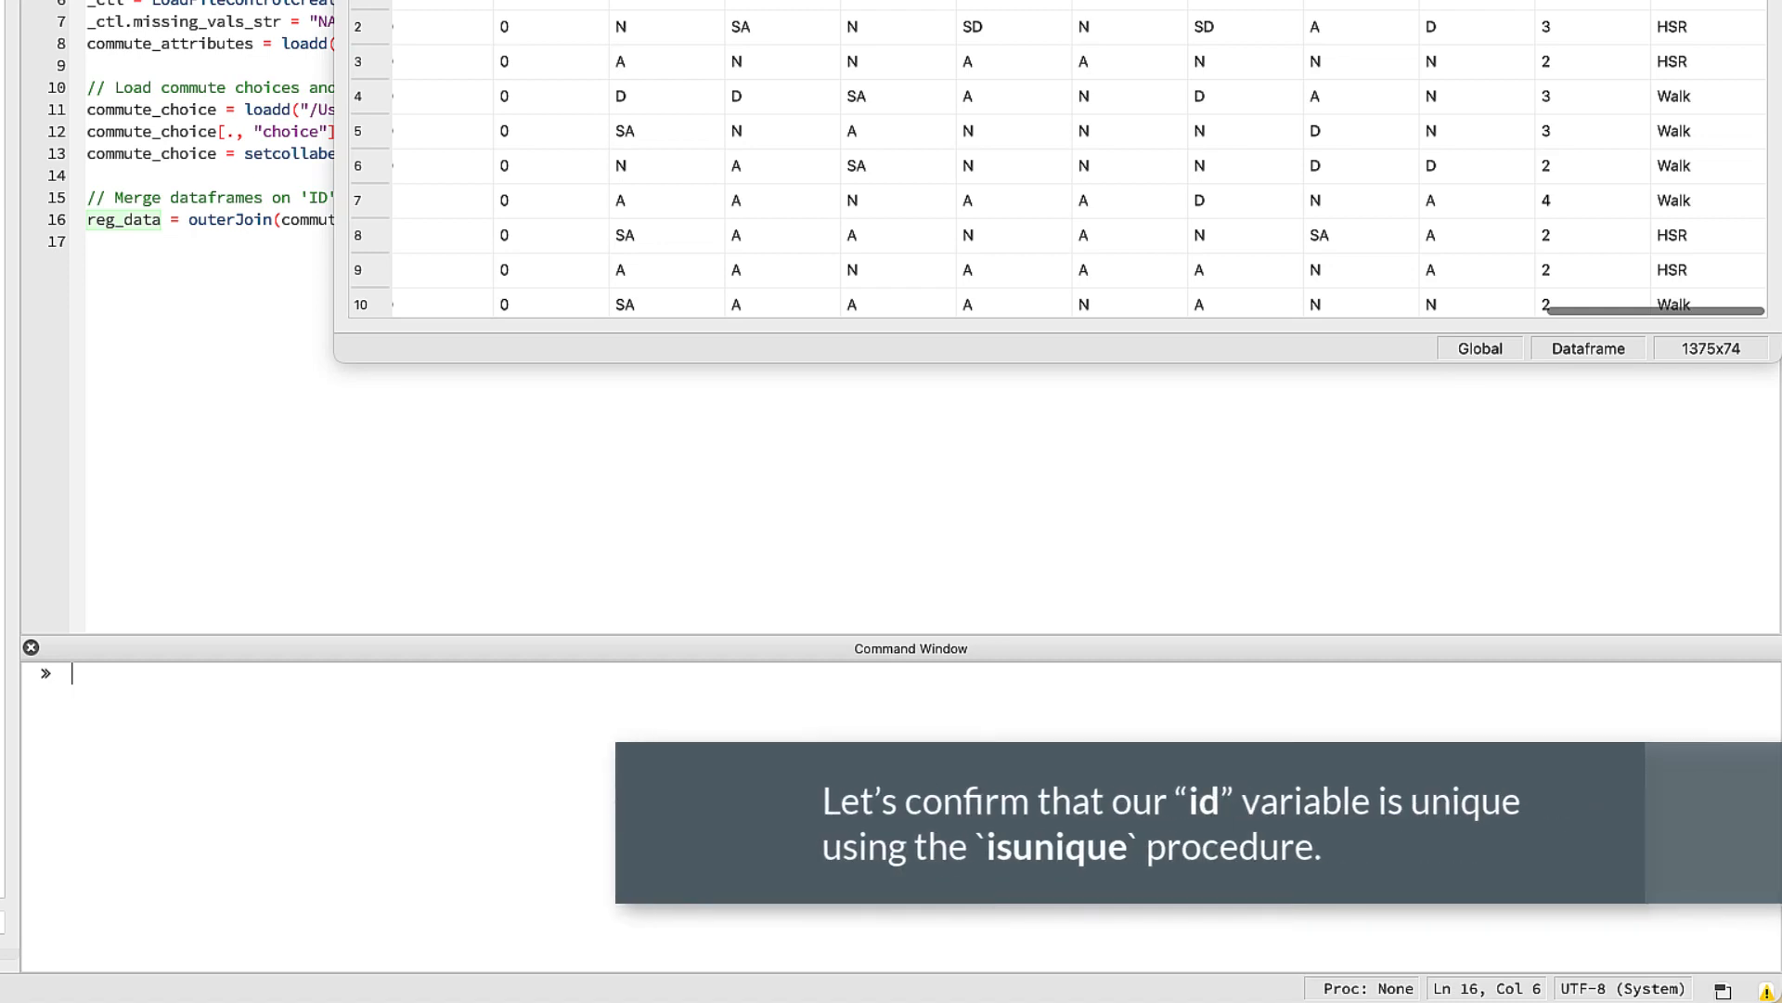
- Check that id is unique in reg_data with isunique, then enlarge the command output area
{"action": "type", "text": "isu"}
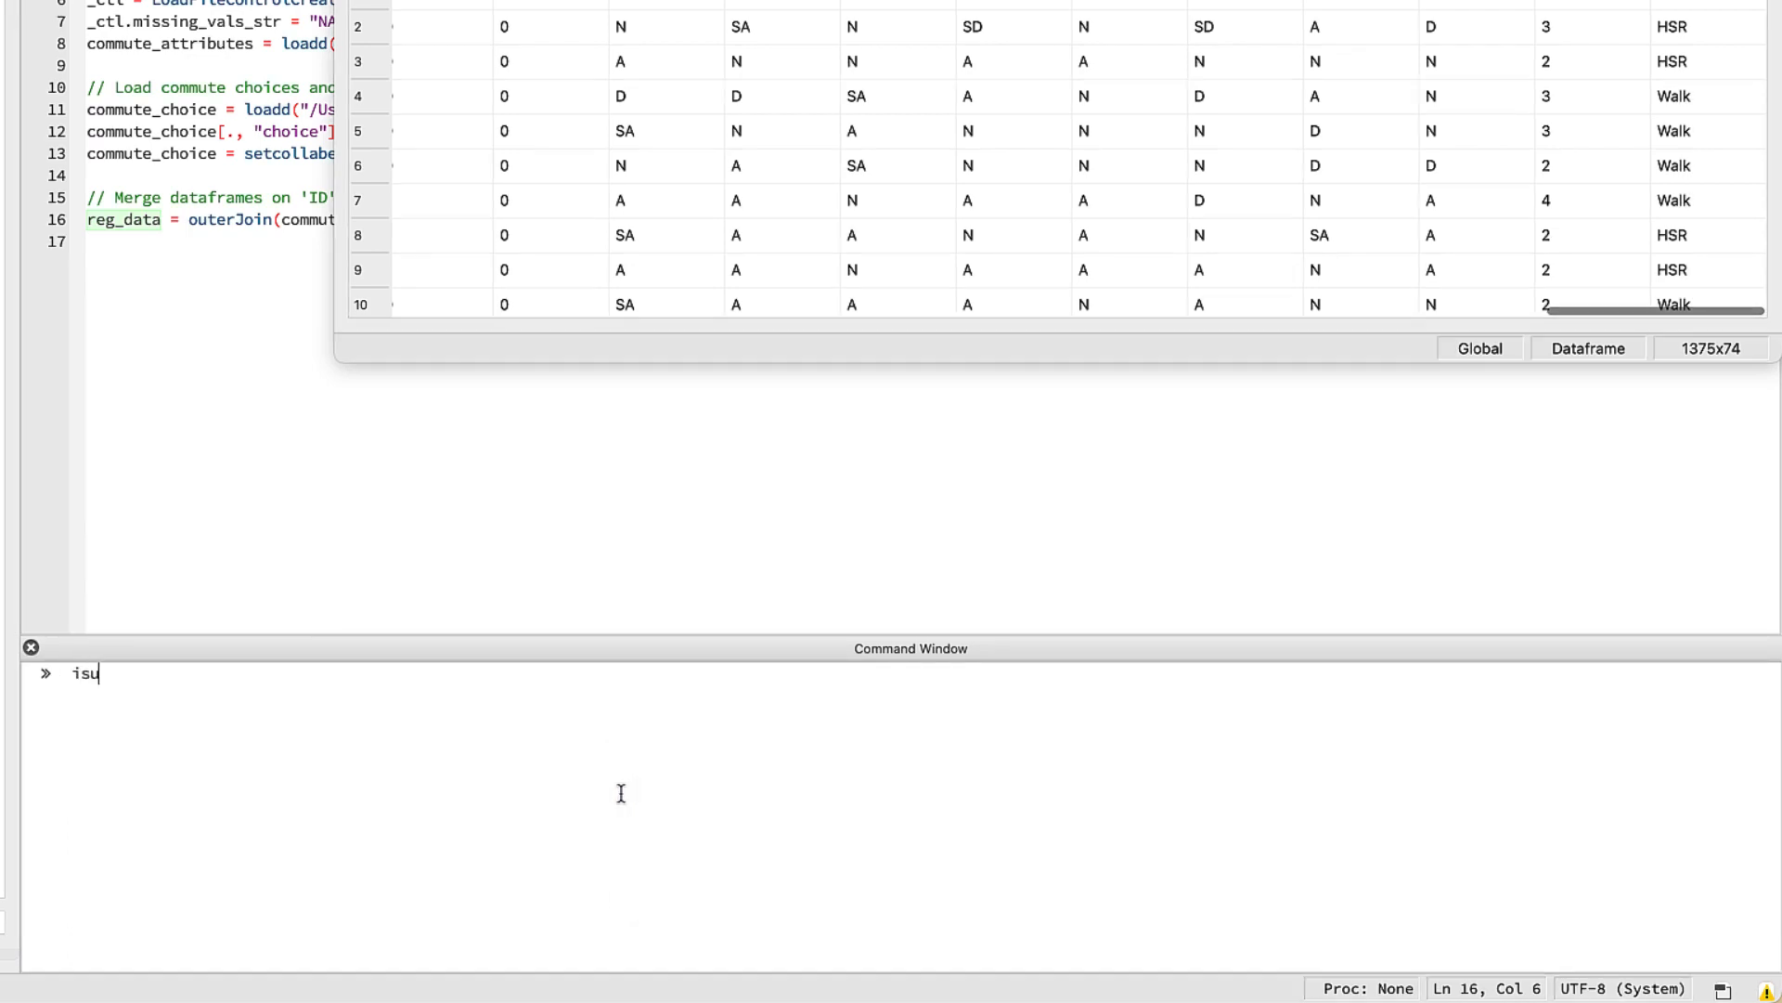
{"action": "type", "text": "nique(reg_data, \"id\")"}
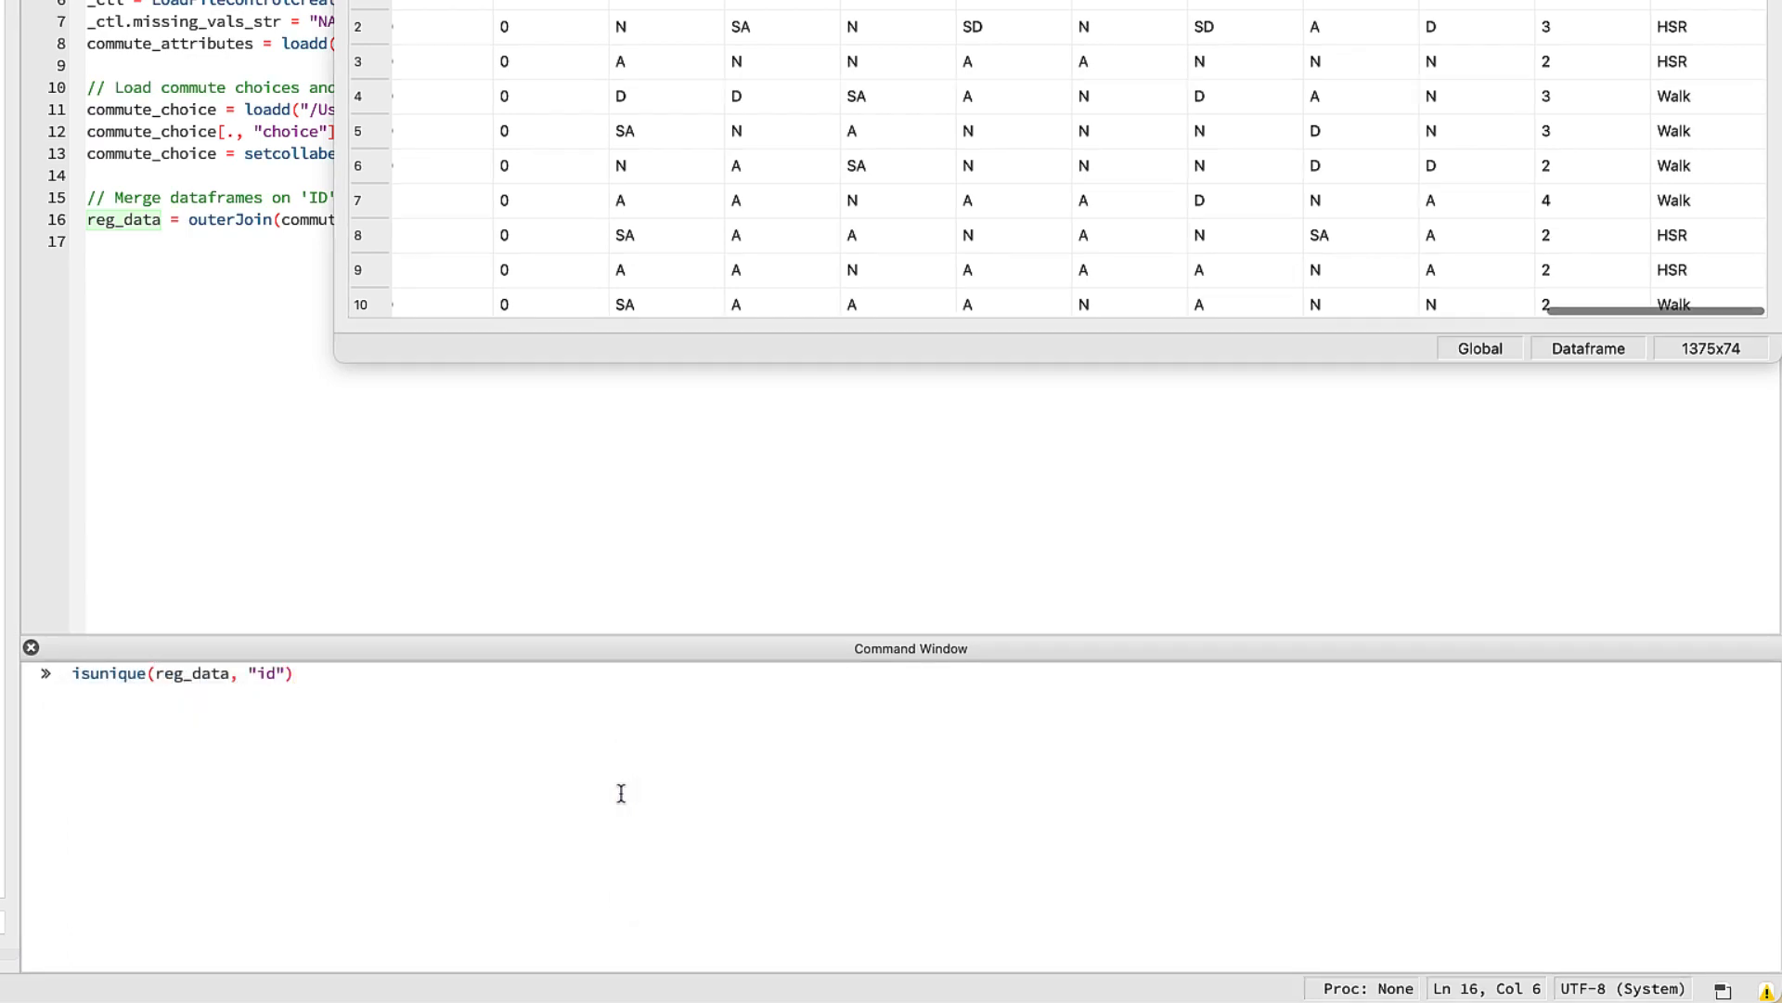
{"action": "key", "text": "Return"}
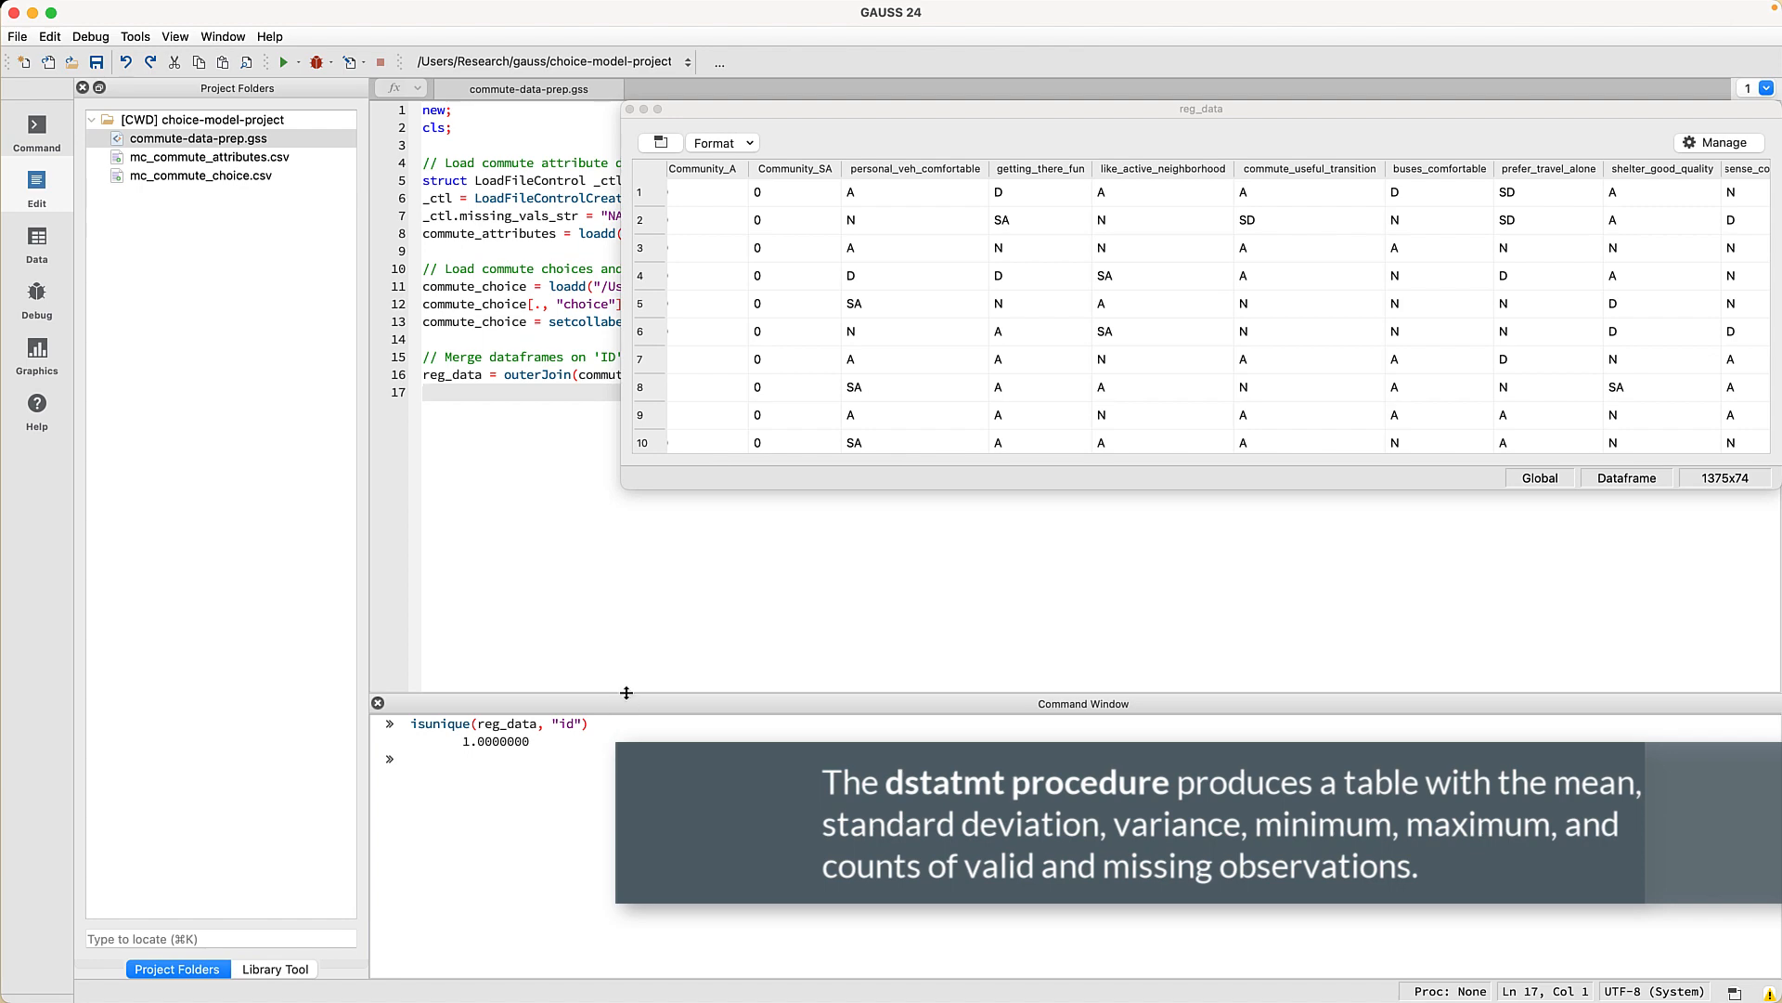
{"action": "left_click_drag", "start_coordinate": [627, 703], "coordinate": [644, 464]}
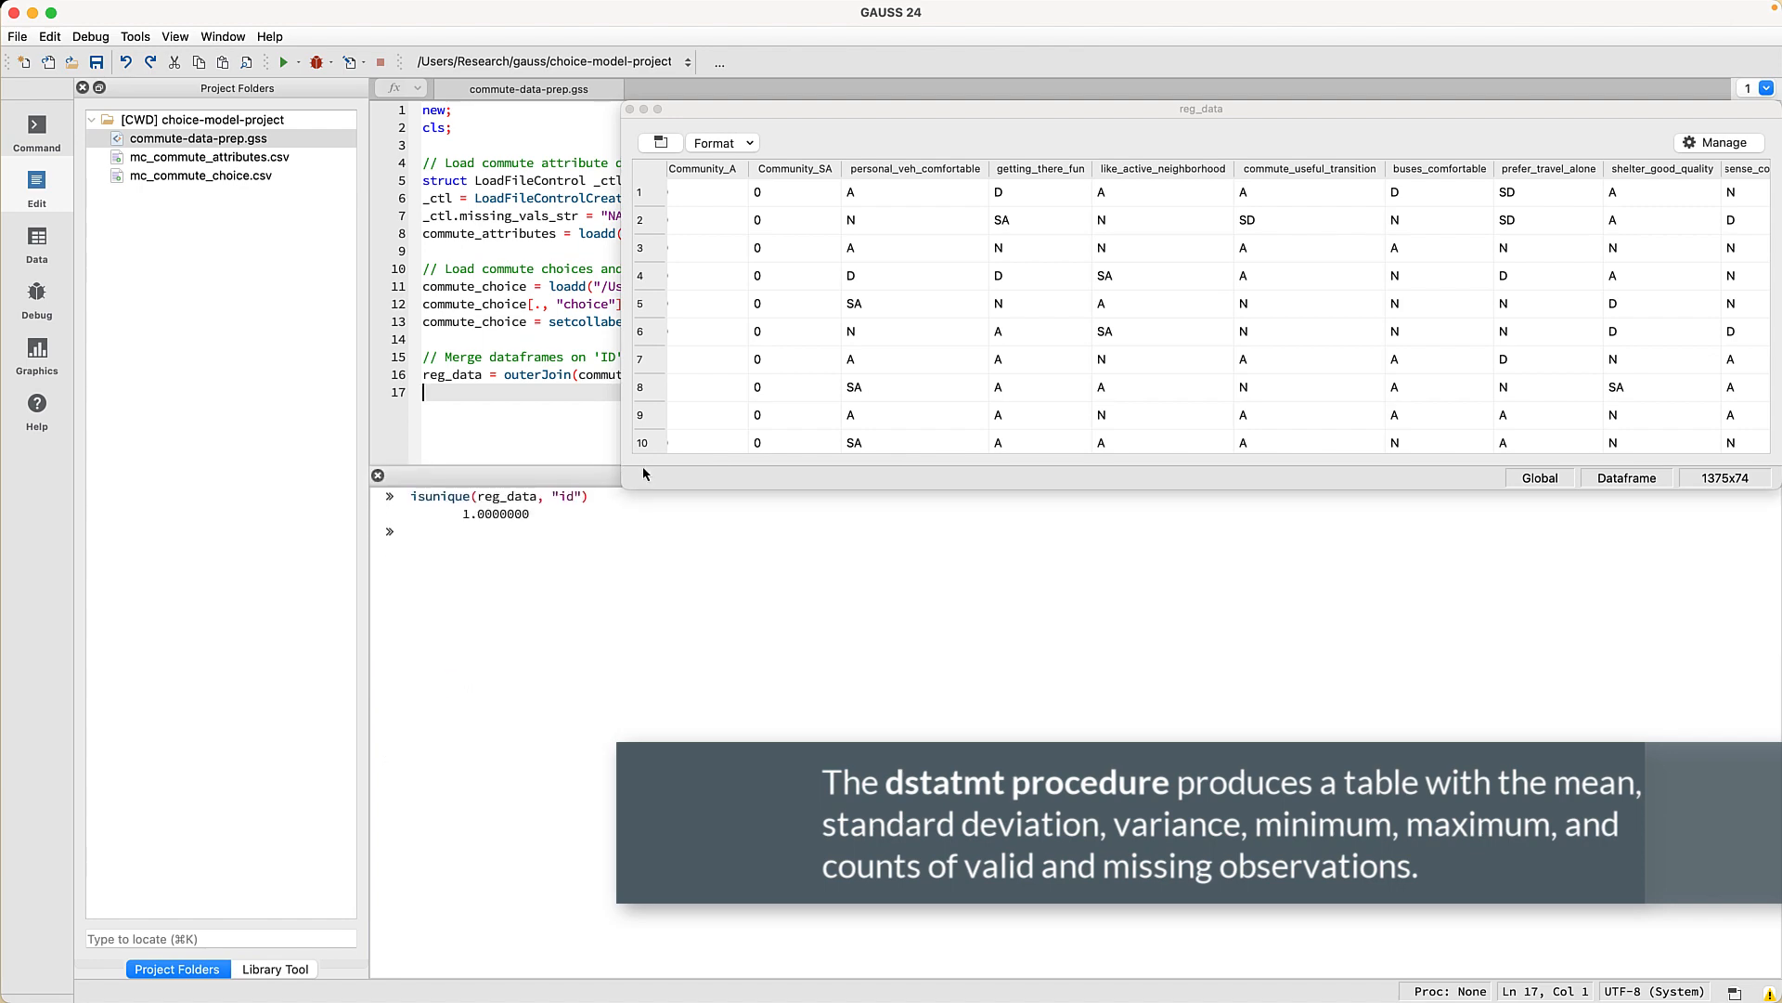
- Print dstatmt summary statistics for every reg_data variable, e.g. age mean 22.08, range 17–60
{"action": "left_click", "coordinate": [612, 623]}
{"action": "type", "text": "dstatmt(reg_data)"}
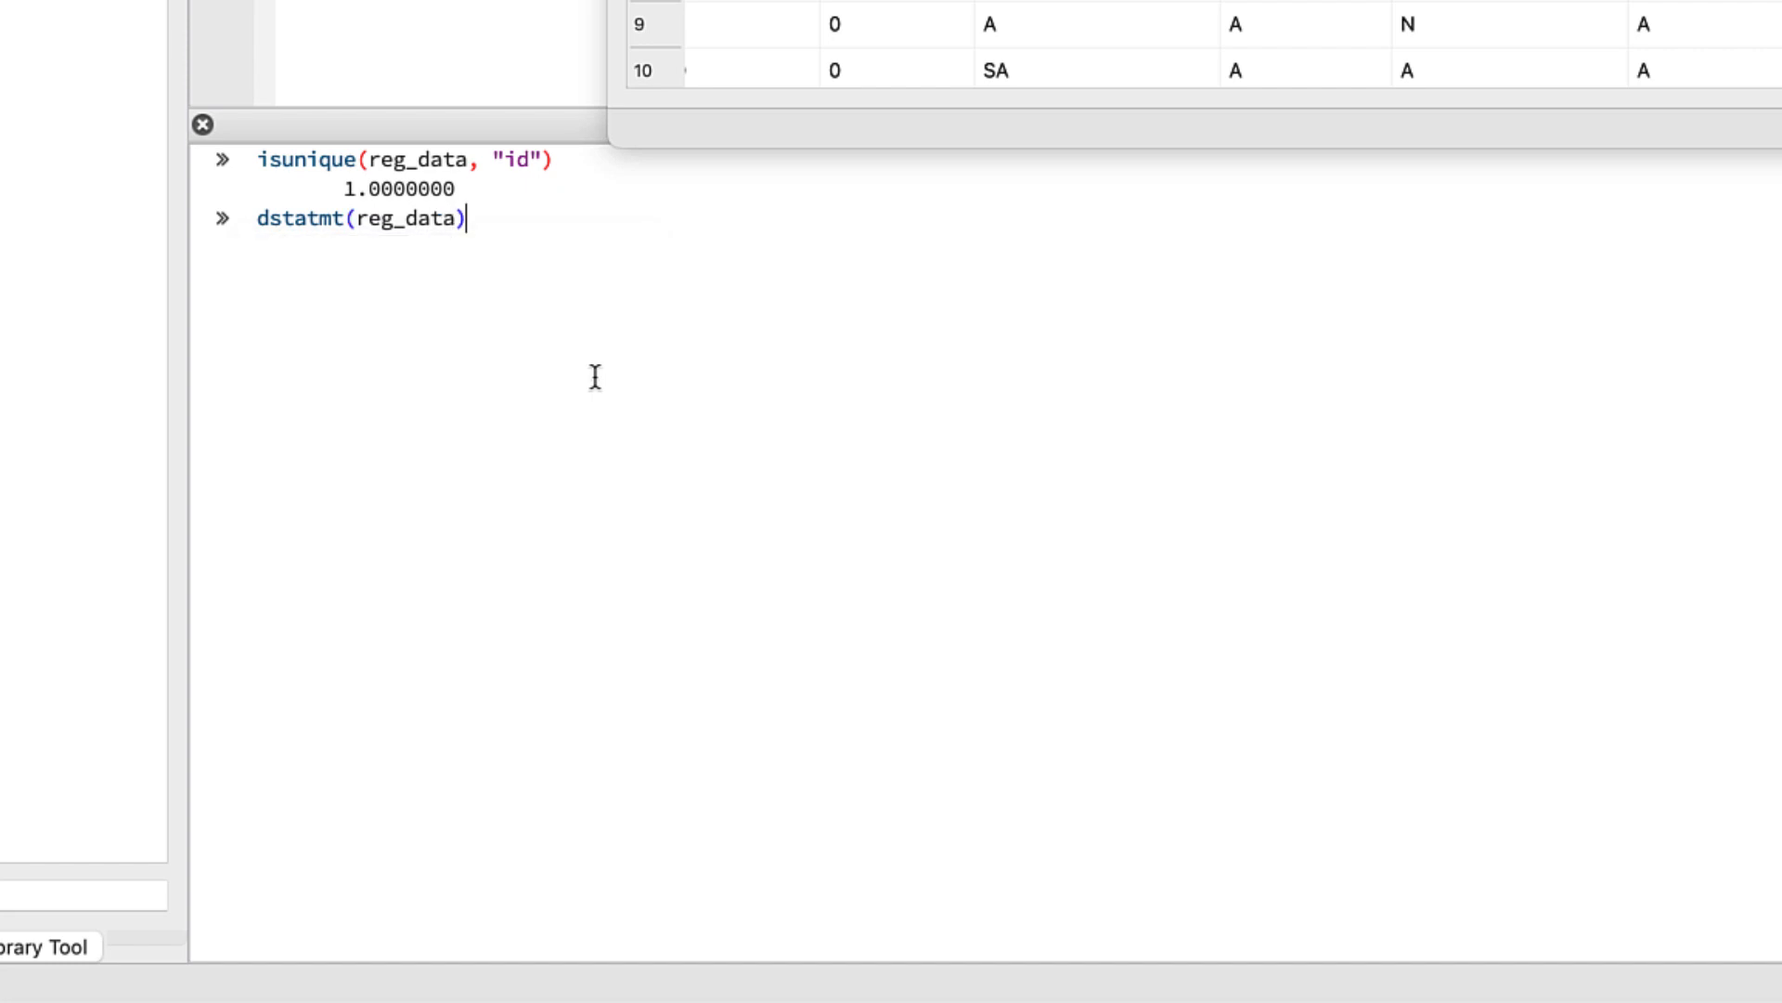
{"action": "key", "text": "Return"}
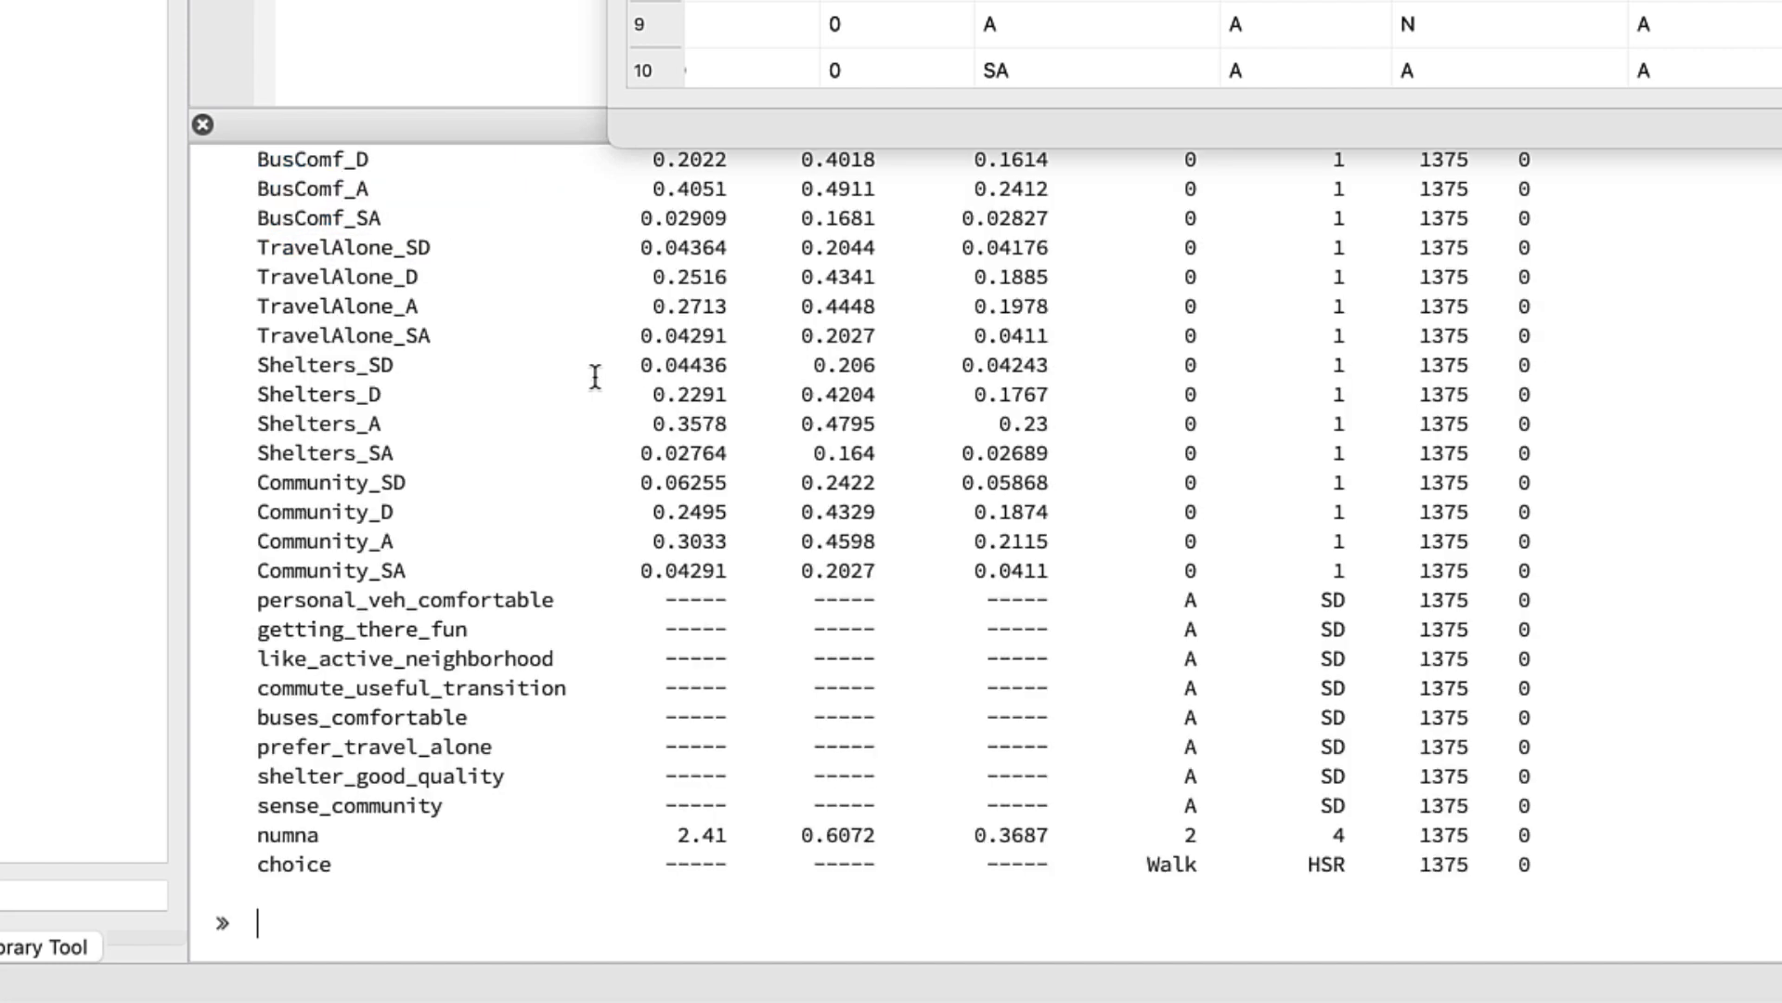
{"action": "scroll", "coordinate": [595, 376], "scroll_direction": "up", "scroll_amount": 10}
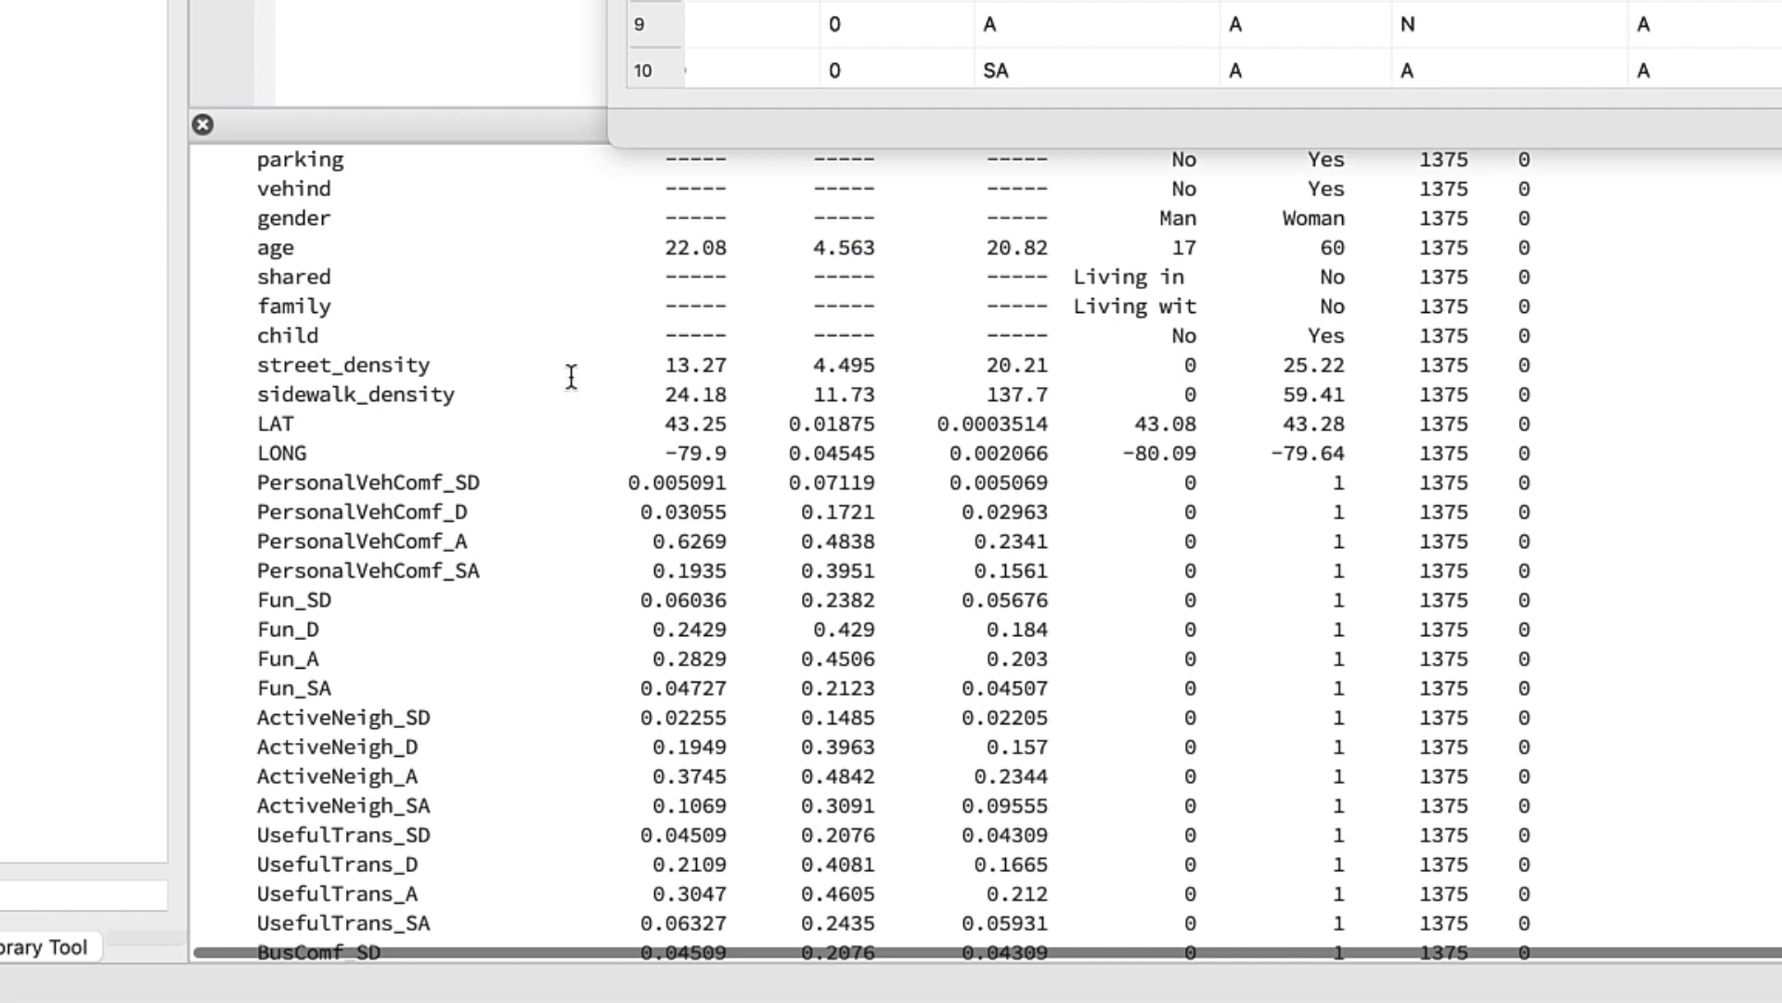
{"action": "scroll", "coordinate": [571, 376], "scroll_direction": "up", "scroll_amount": 10}
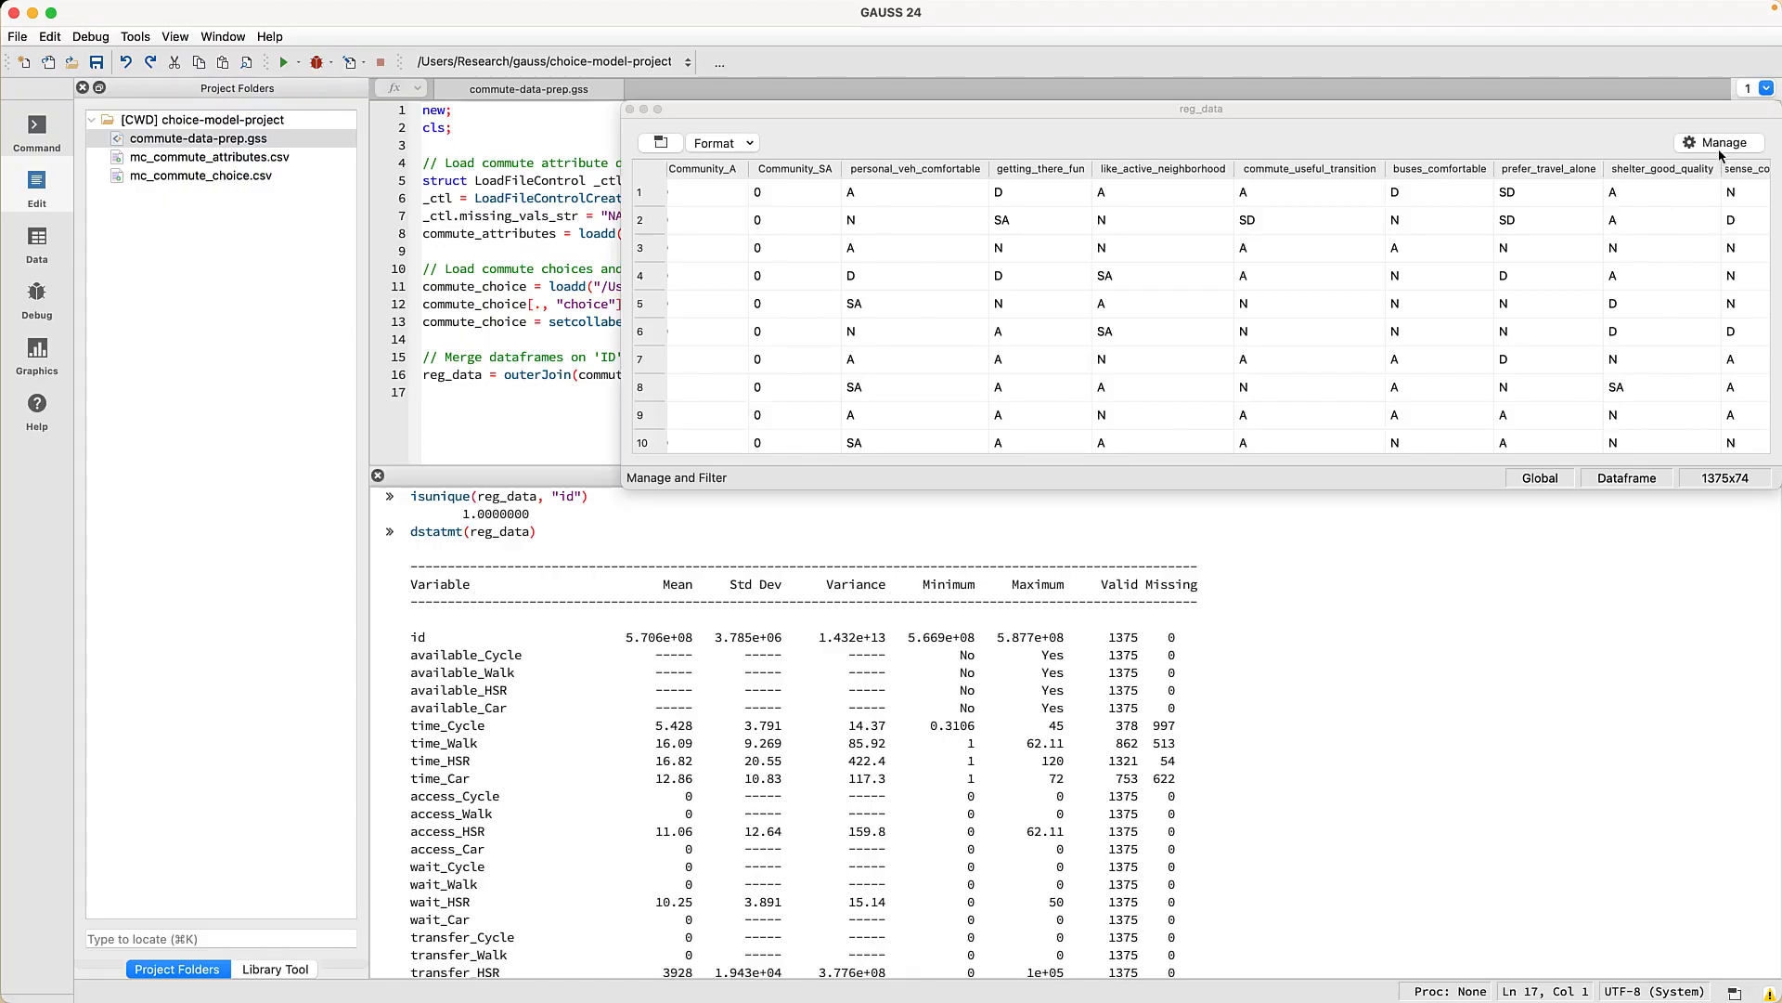
- Filter reg_data on age <= 25 in the Manage Filter tab, shrinking it to 1224 rows
{"action": "left_click", "coordinate": [1719, 151]}
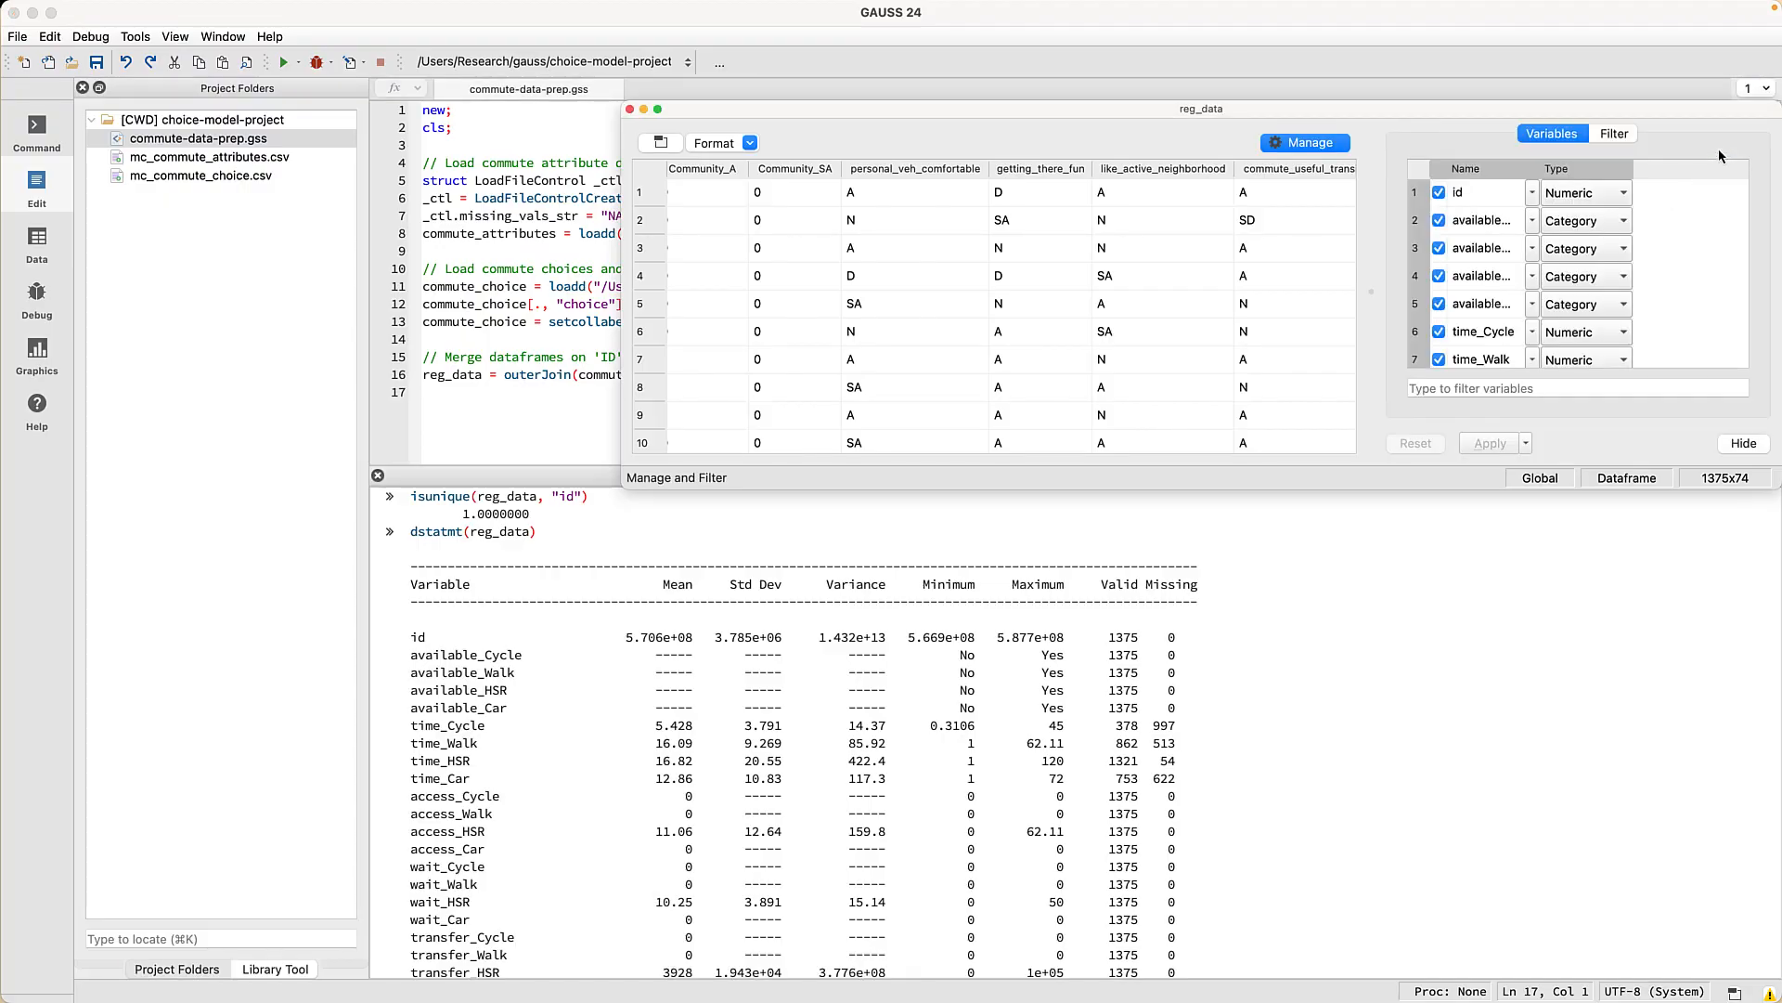
{"action": "left_click", "coordinate": [1614, 134]}
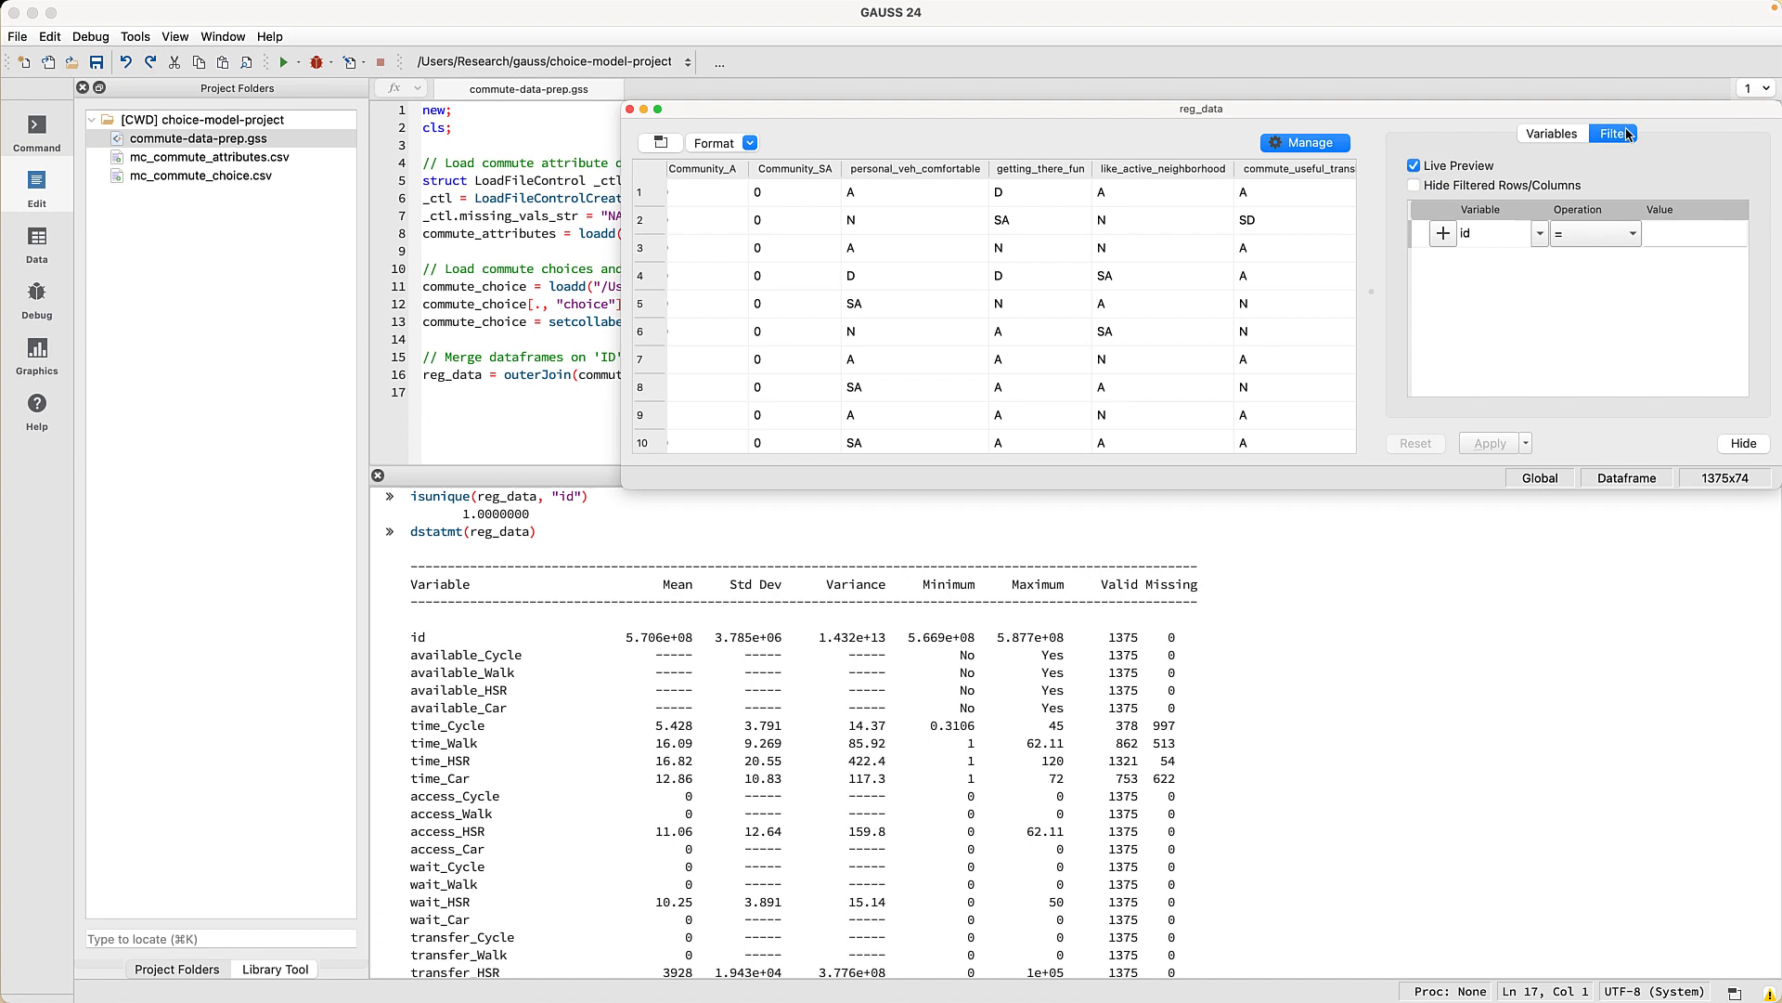
{"action": "left_click", "coordinate": [1541, 233]}
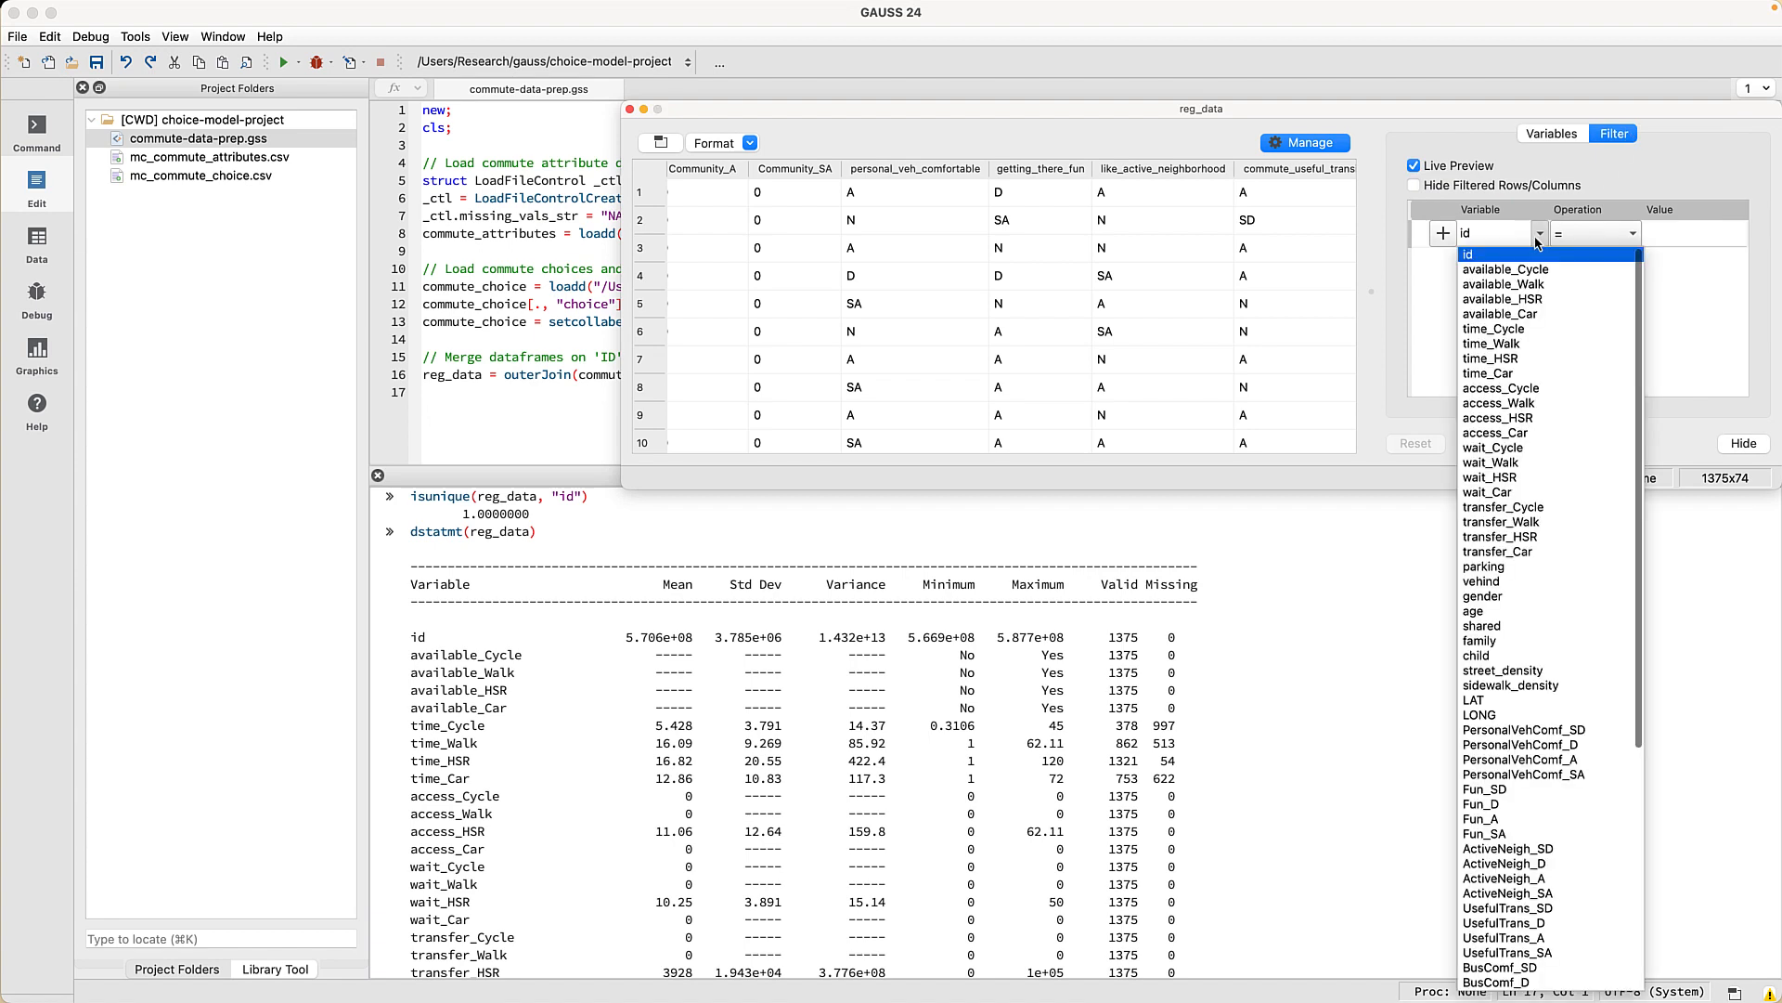
{"action": "left_click", "coordinate": [1496, 612]}
{"action": "left_click", "coordinate": [1598, 237]}
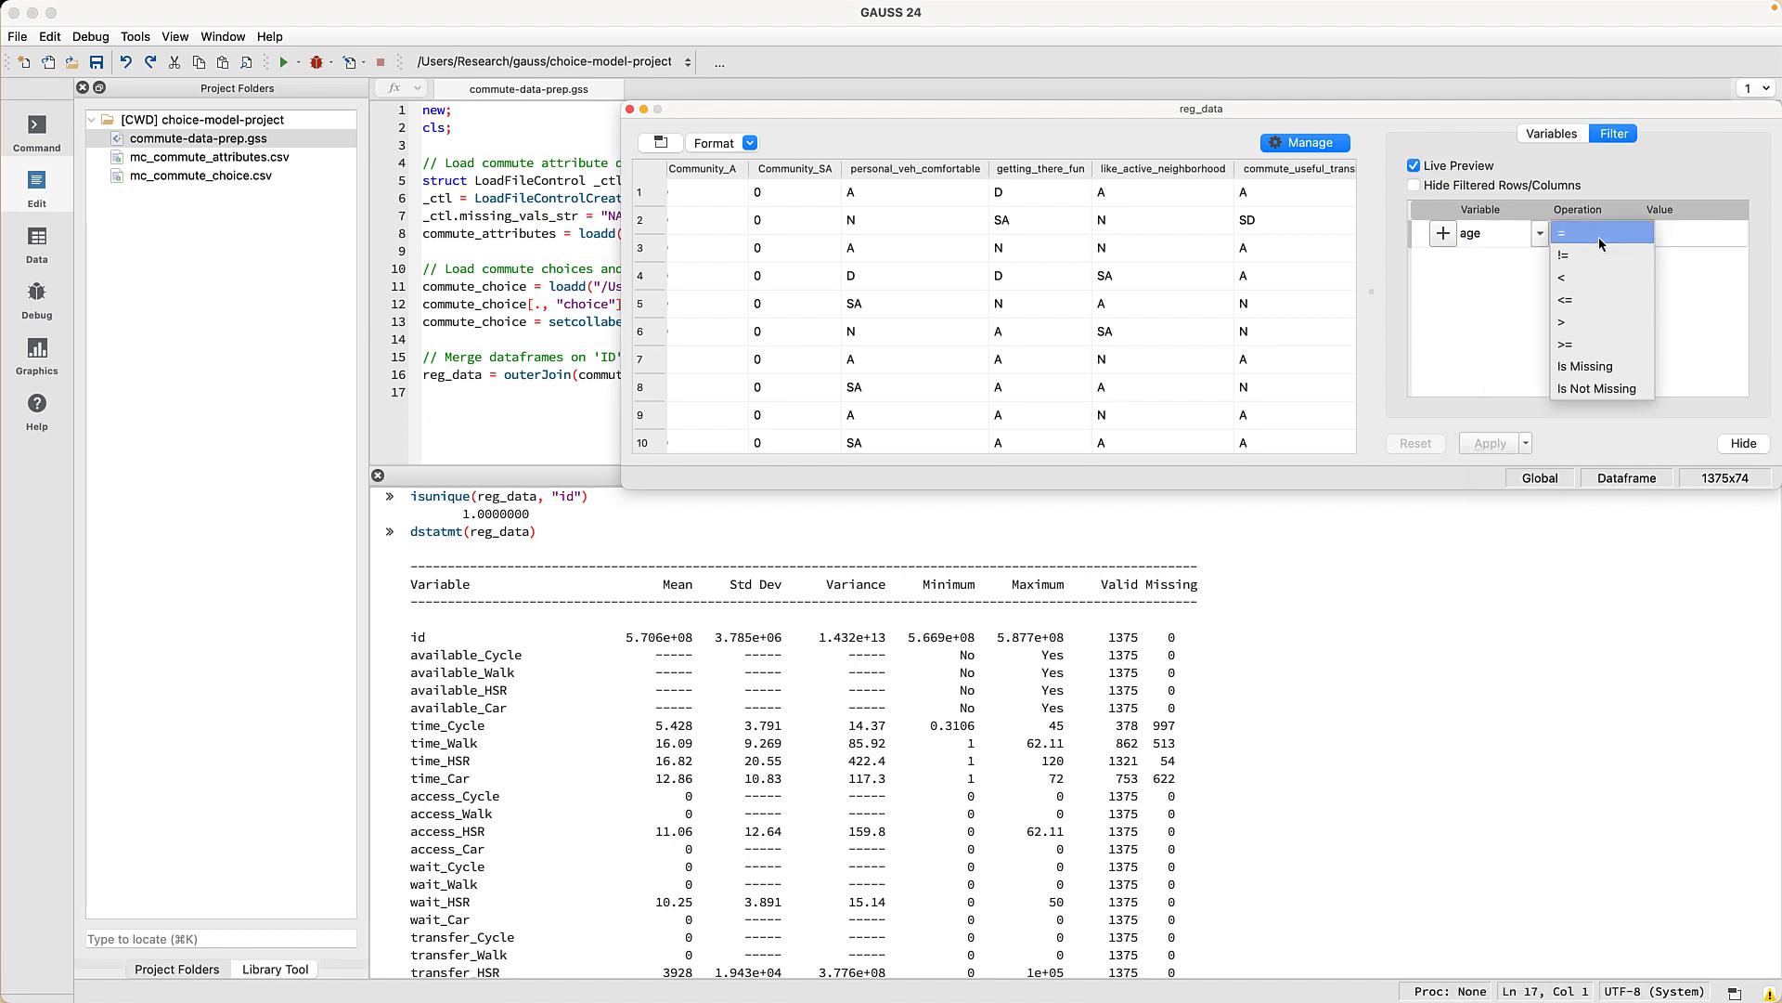
{"action": "left_click", "coordinate": [1582, 300]}
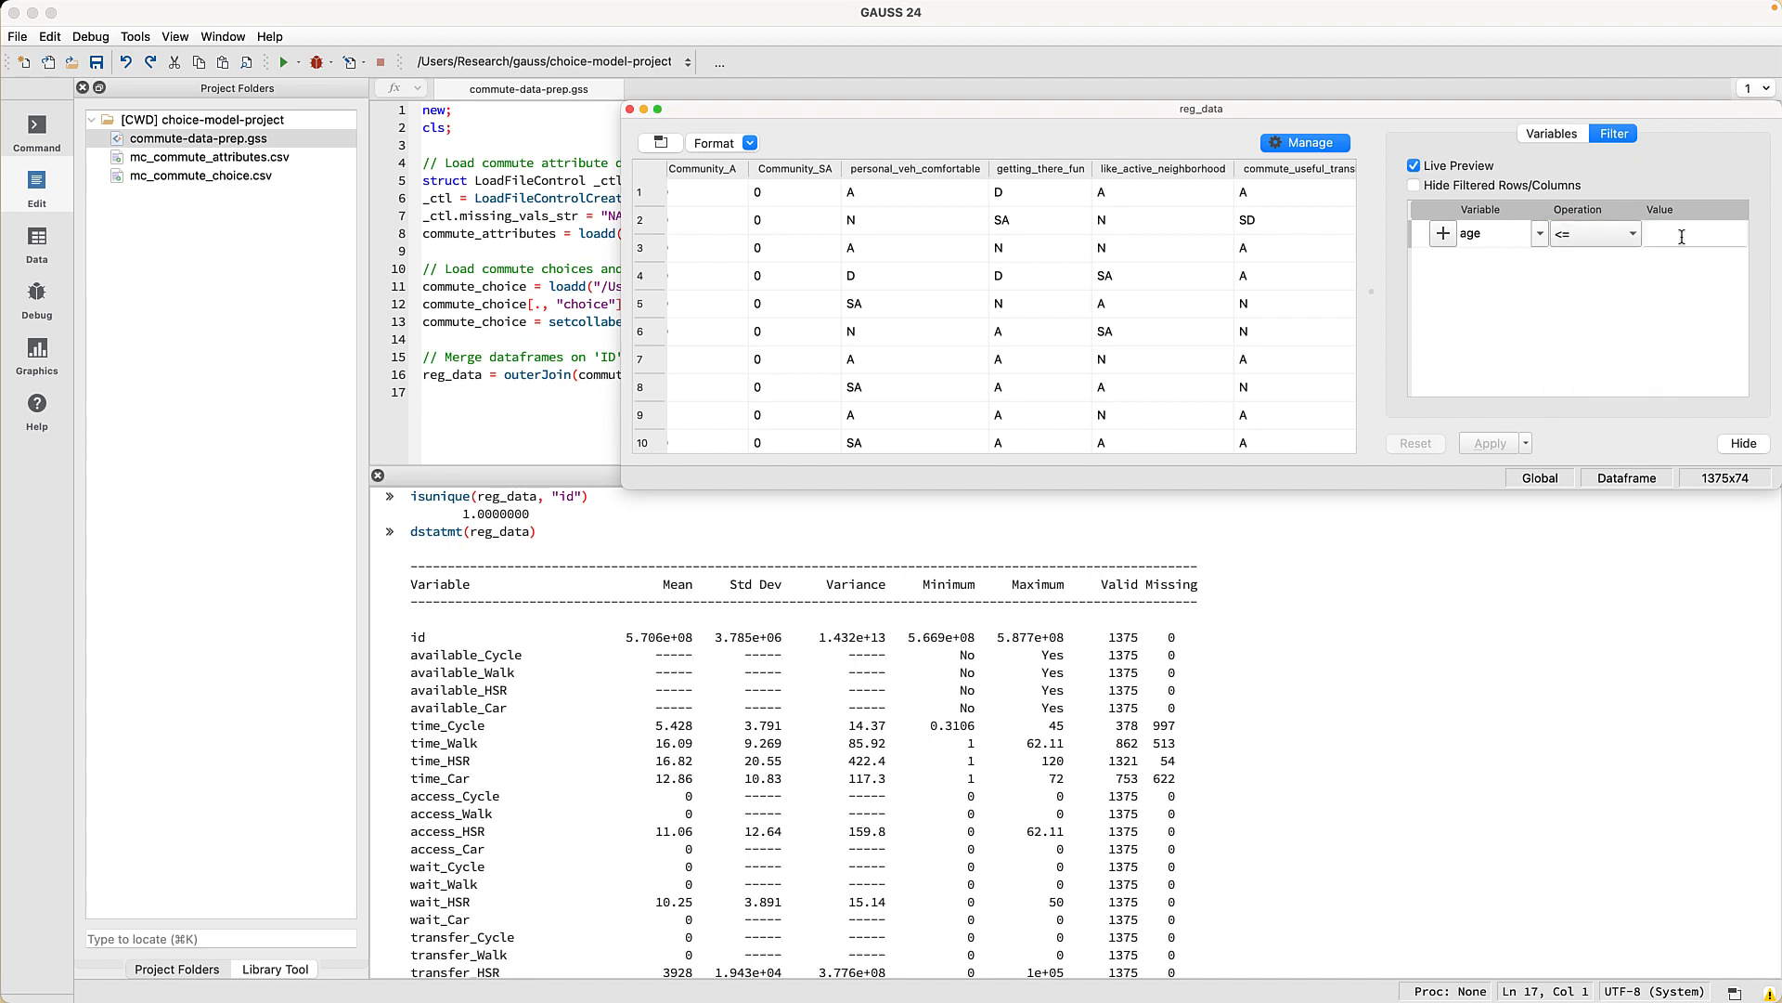
{"action": "left_click", "coordinate": [1682, 236]}
{"action": "type", "text": "25"}
{"action": "left_click", "coordinate": [1445, 237]}
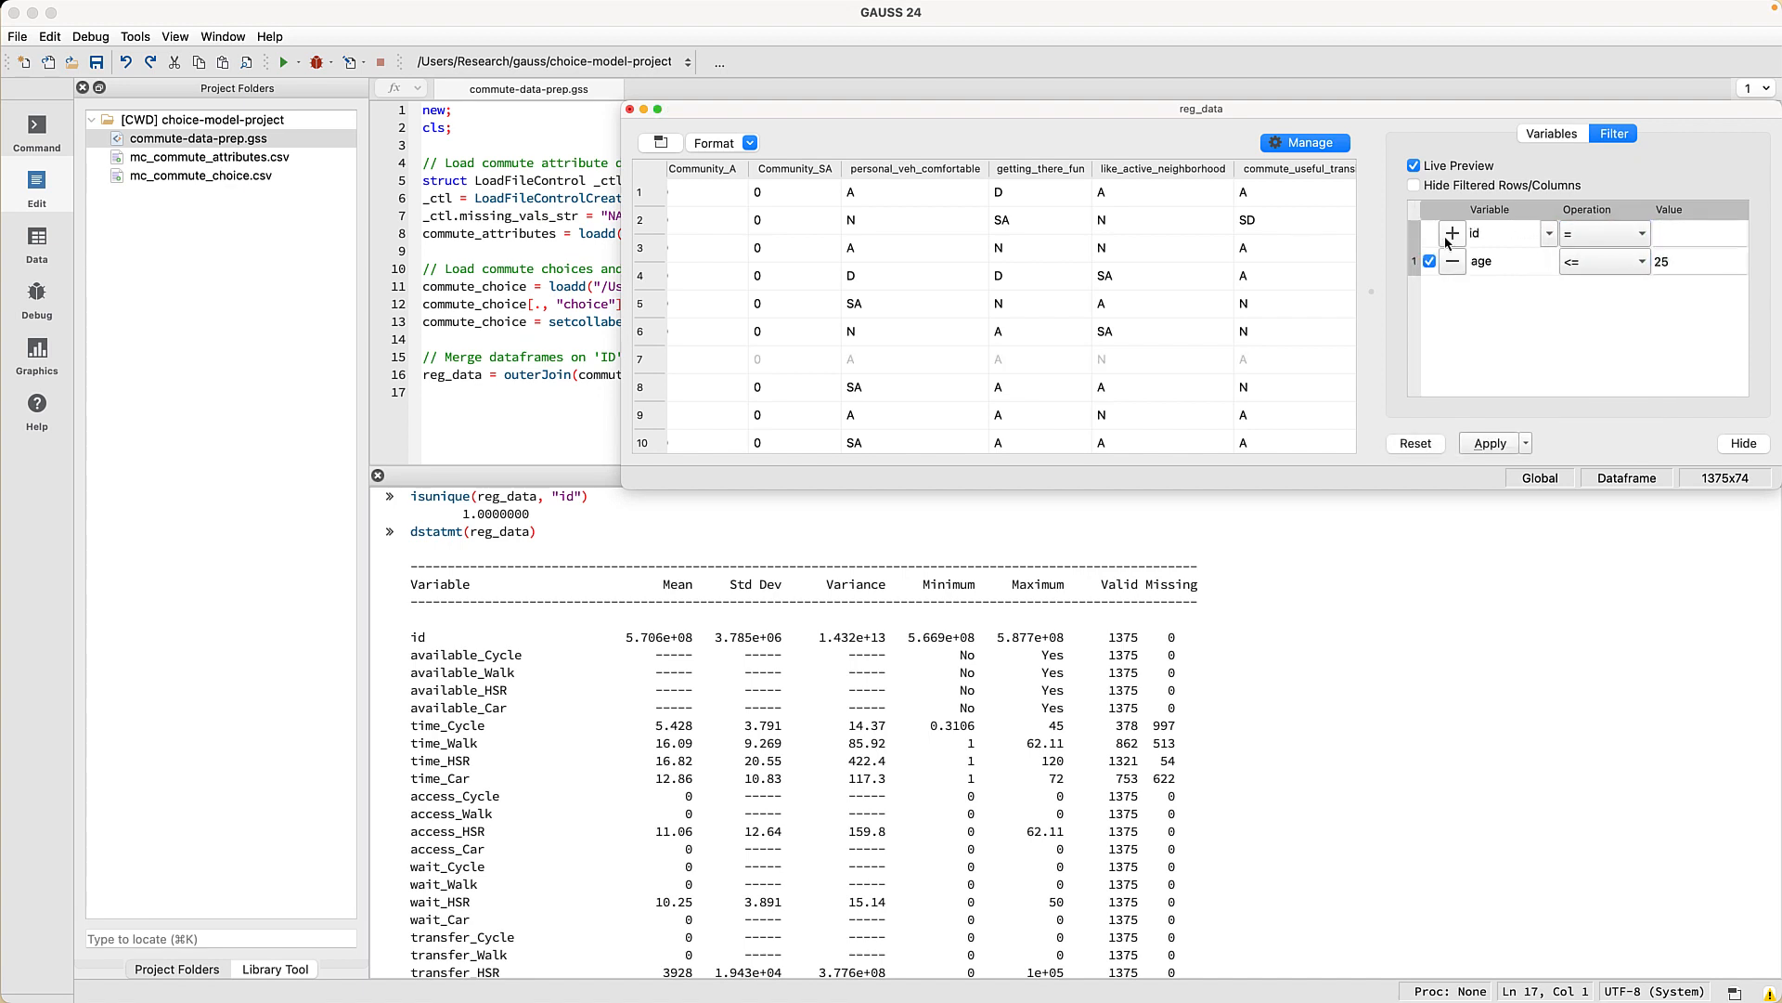
{"action": "left_click", "coordinate": [1497, 452]}
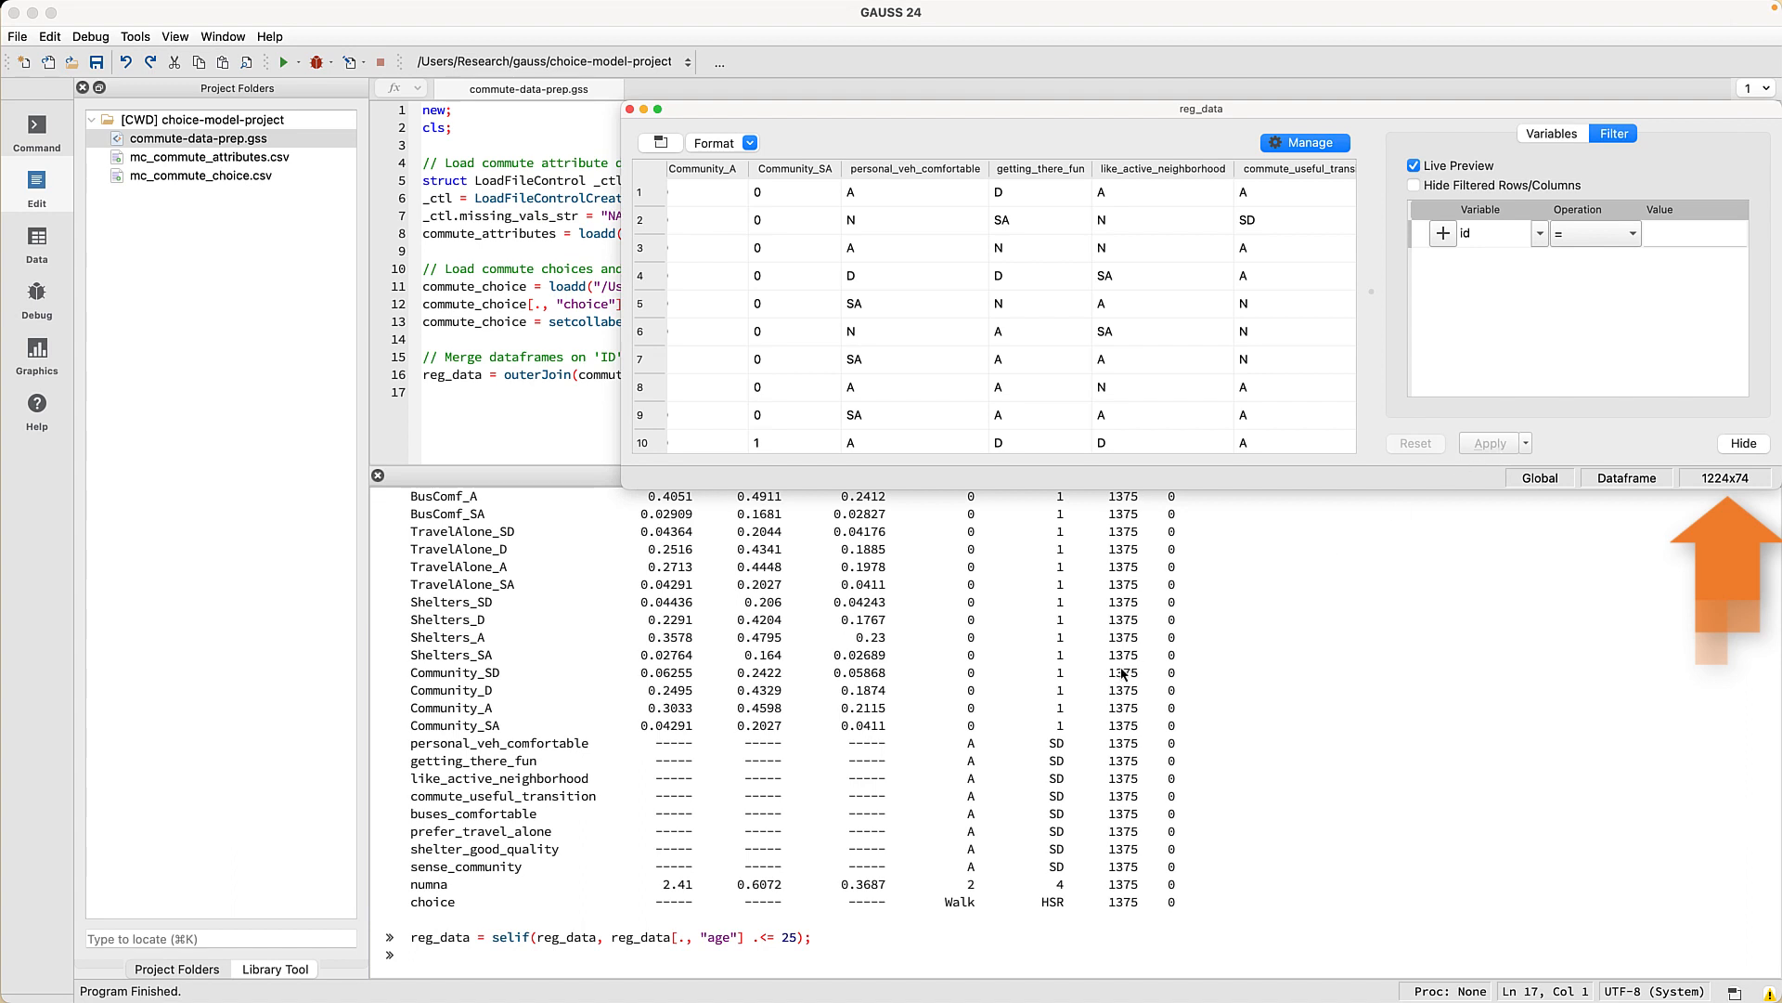
- Copy the generated selif age-filter command from the Command Window
{"action": "left_click", "coordinate": [838, 920]}
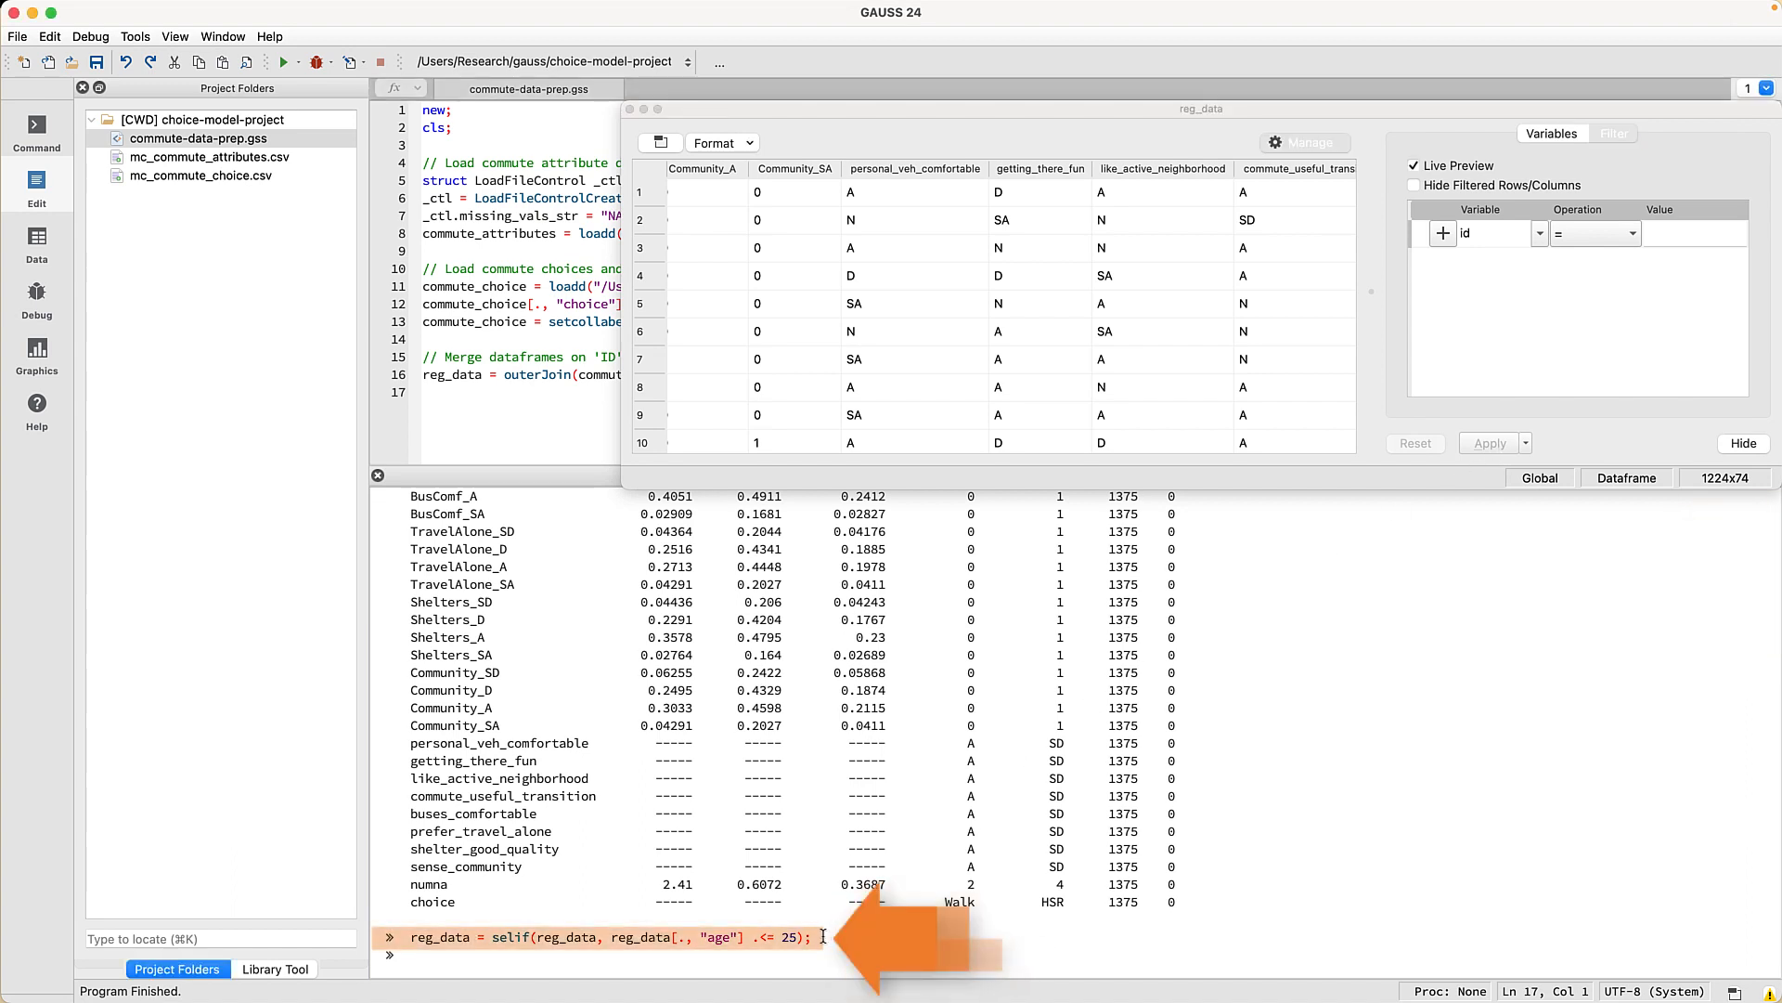
{"action": "left_click_drag", "start_coordinate": [815, 936], "coordinate": [411, 937]}
{"action": "right_click", "coordinate": [465, 941]}
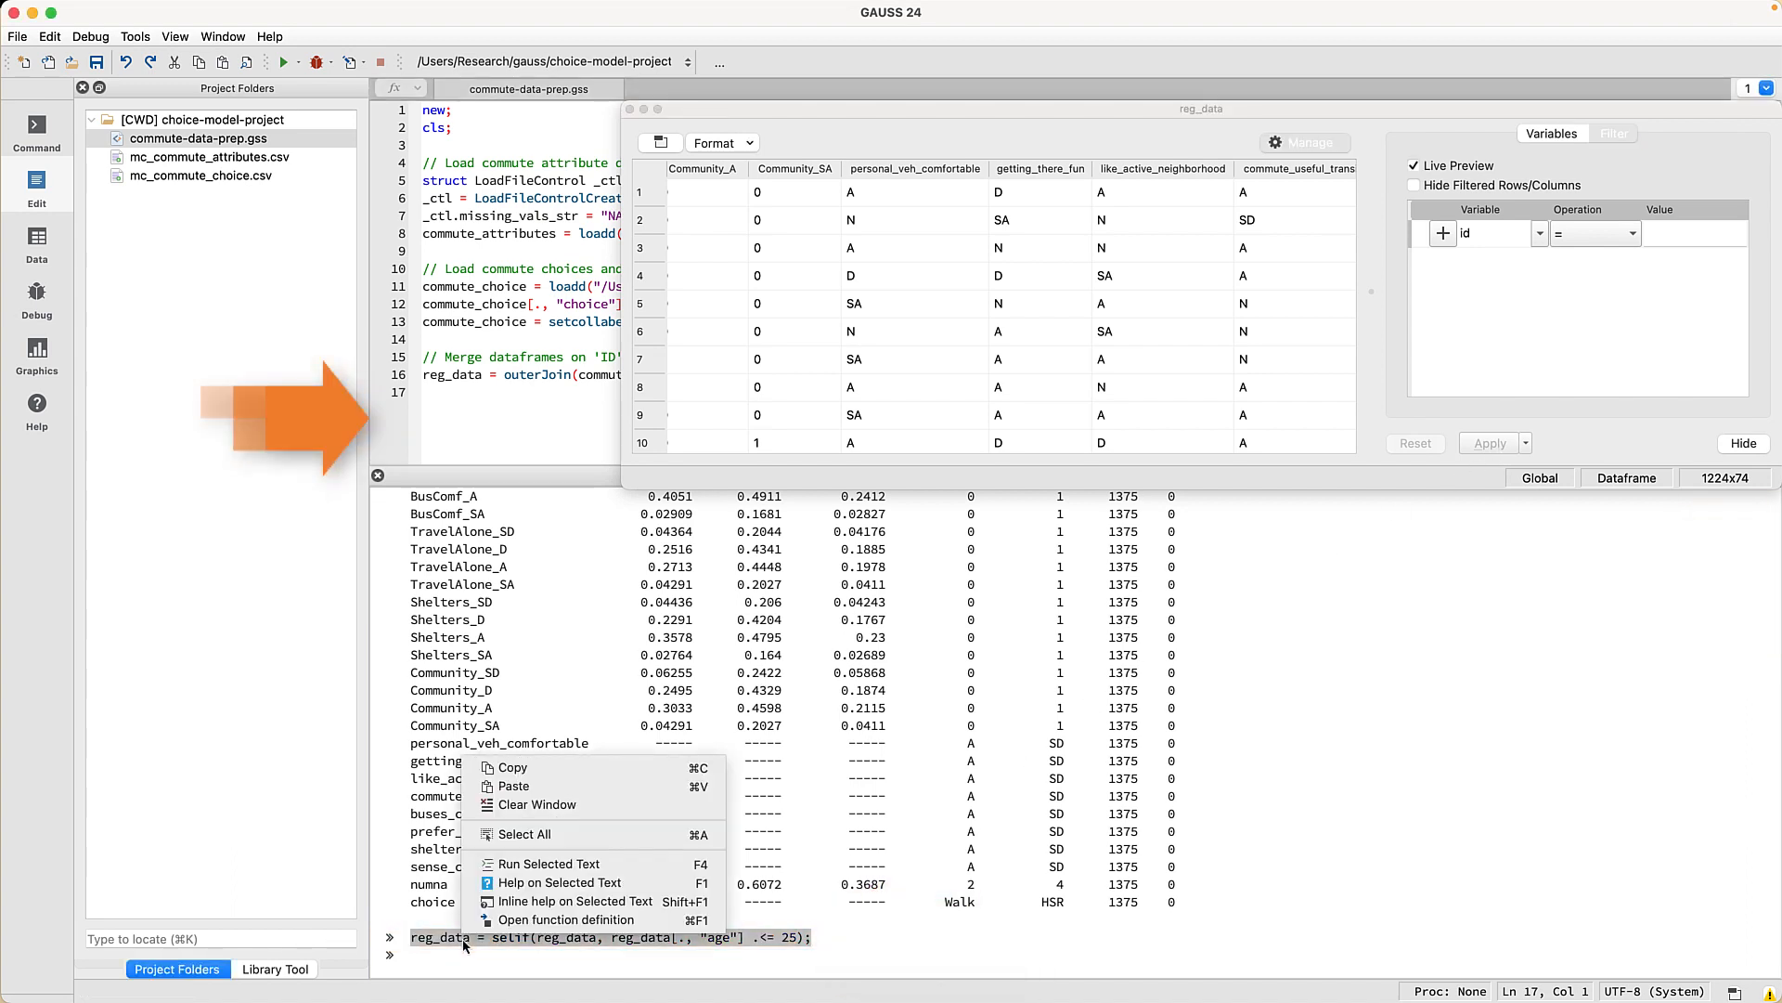
{"action": "left_click", "coordinate": [539, 771]}
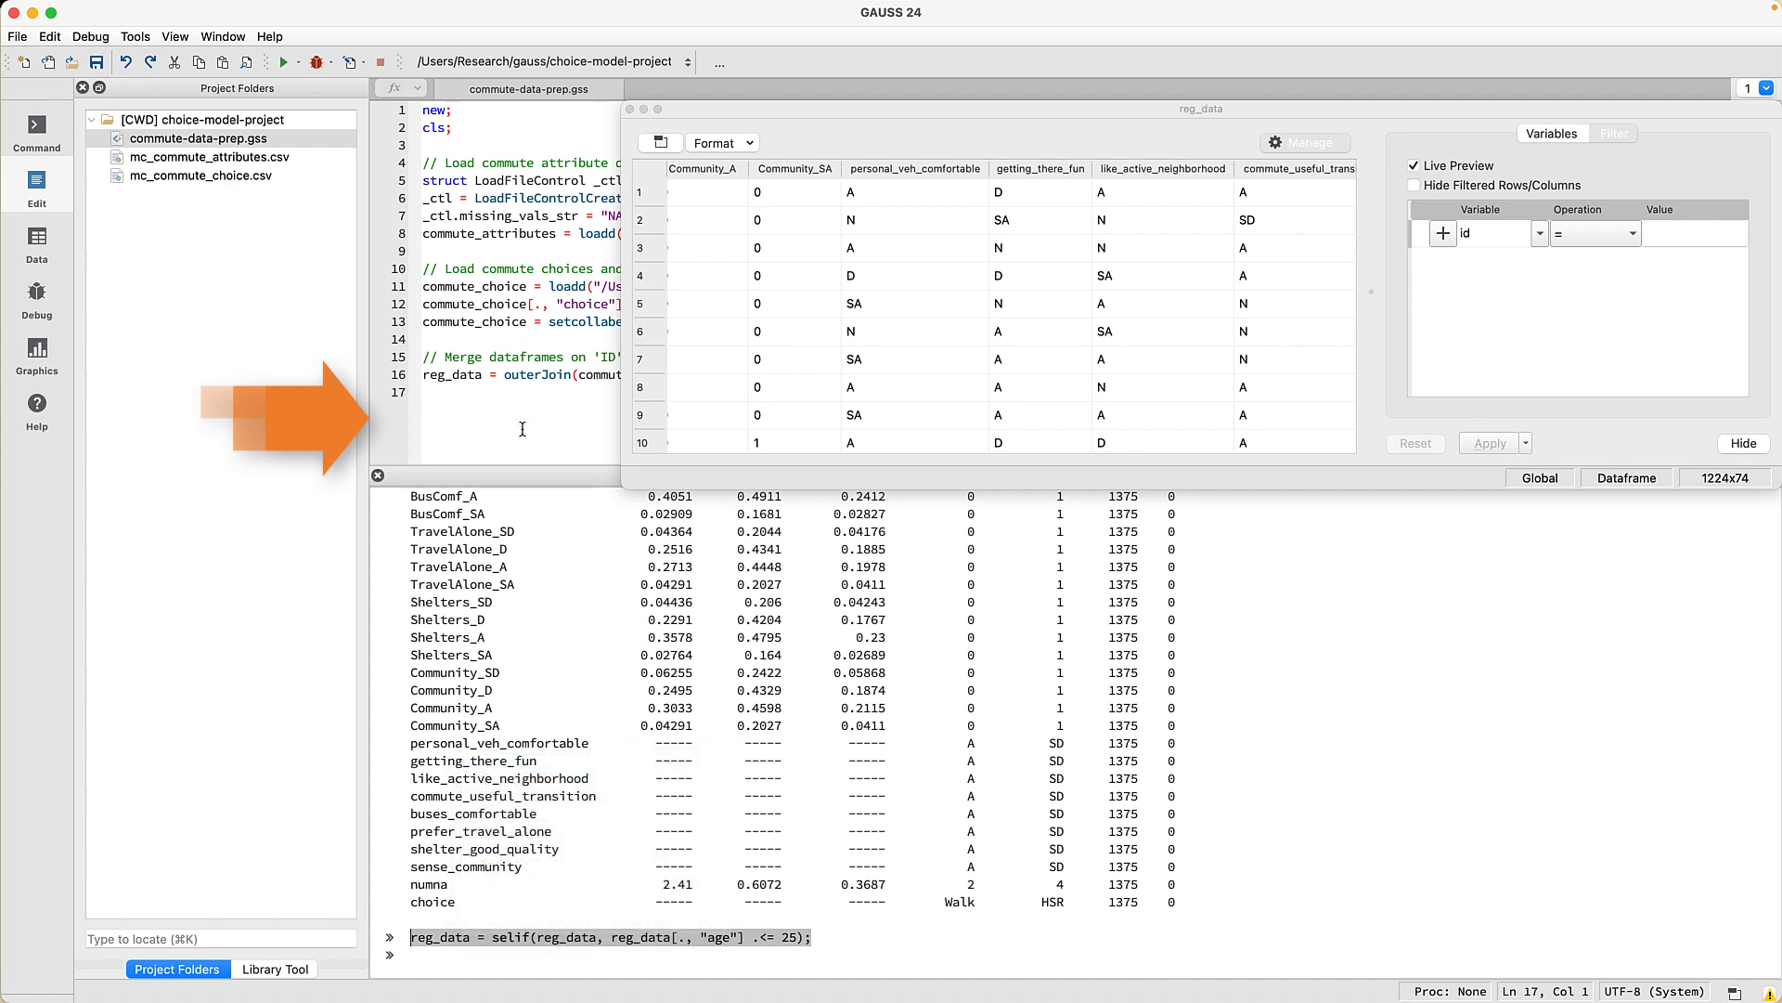
- Paste the selif line under a '// Filter on age' comment in commute-data-prep.gss and rerun it
{"action": "left_click", "coordinate": [507, 437]}
{"action": "key", "text": "Return"}
{"action": "type", "text": "// Filter on age"}
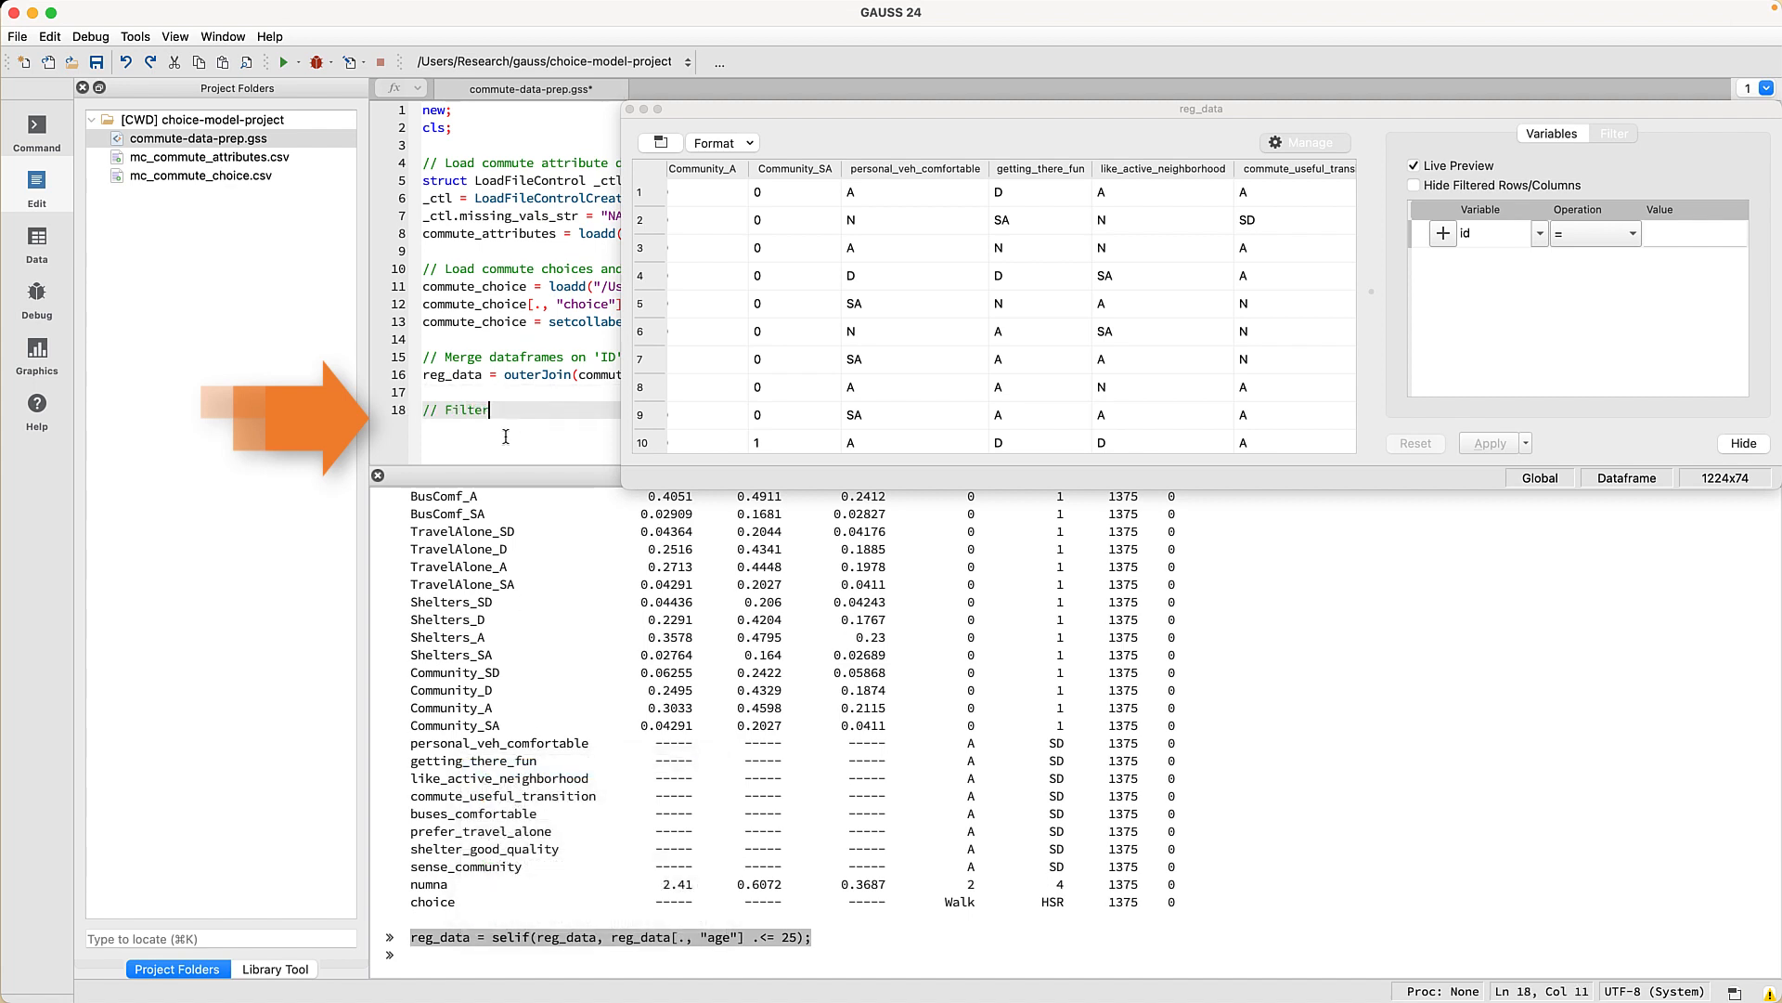
{"action": "key", "text": "Return"}
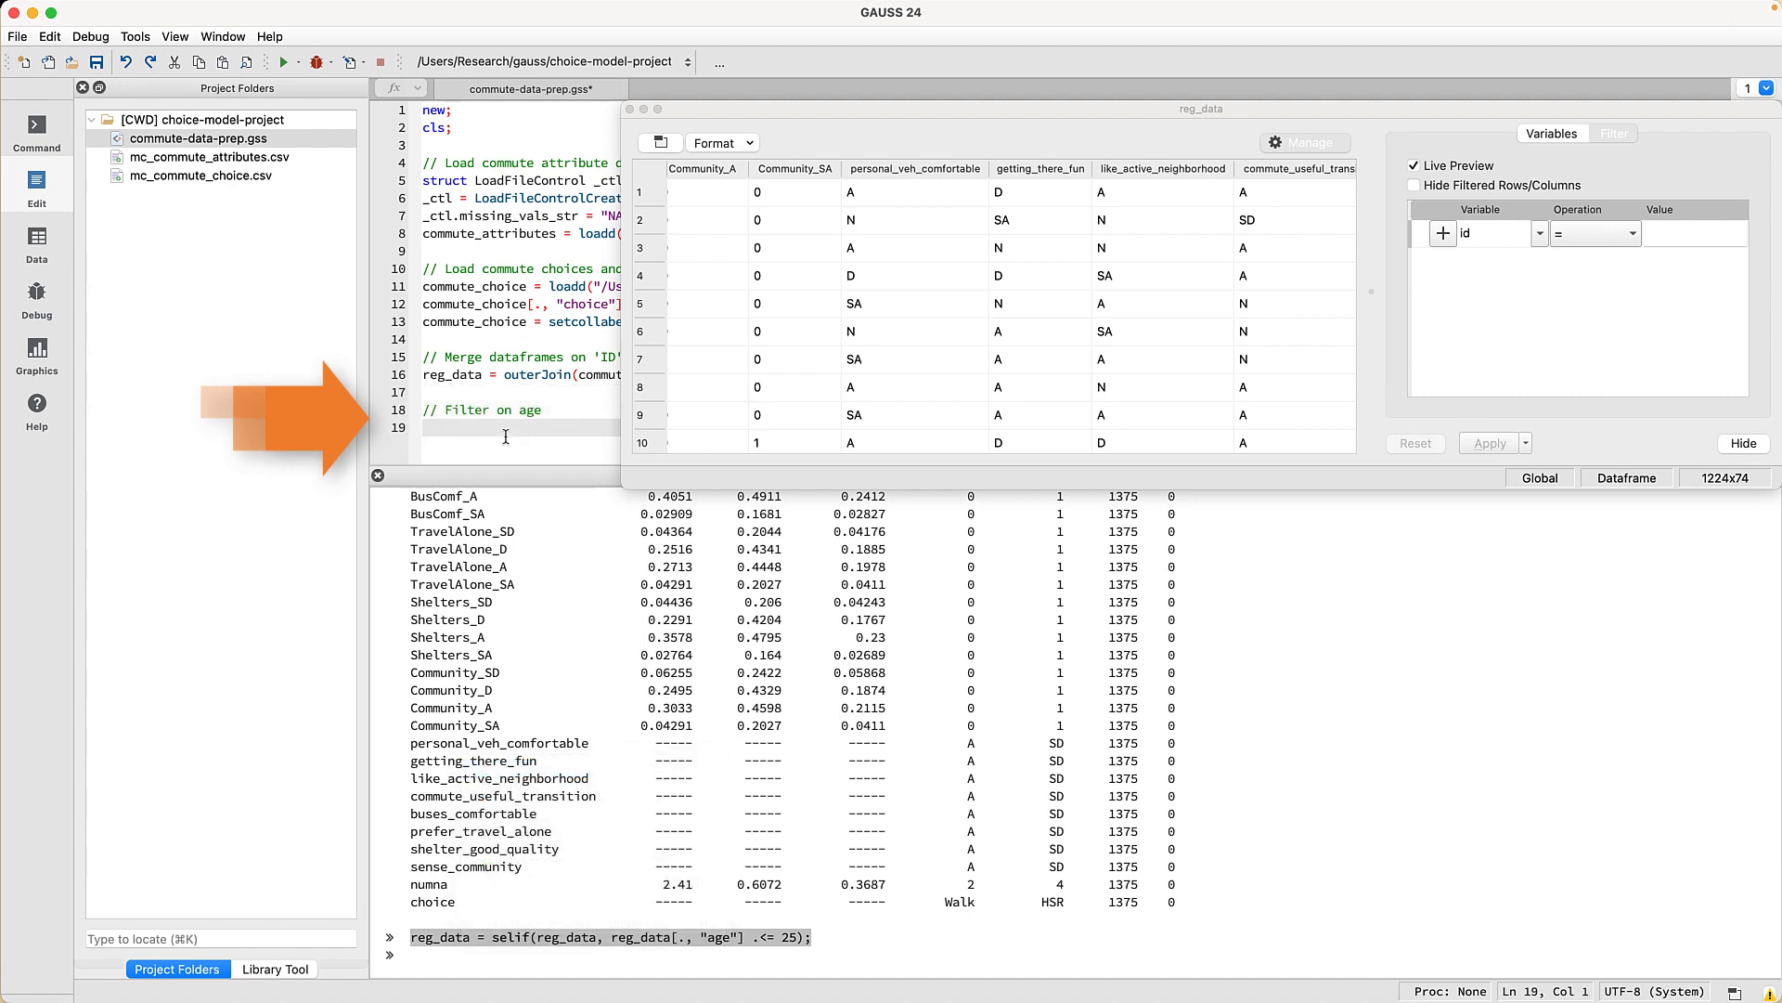
{"action": "key", "text": "cmd+v"}
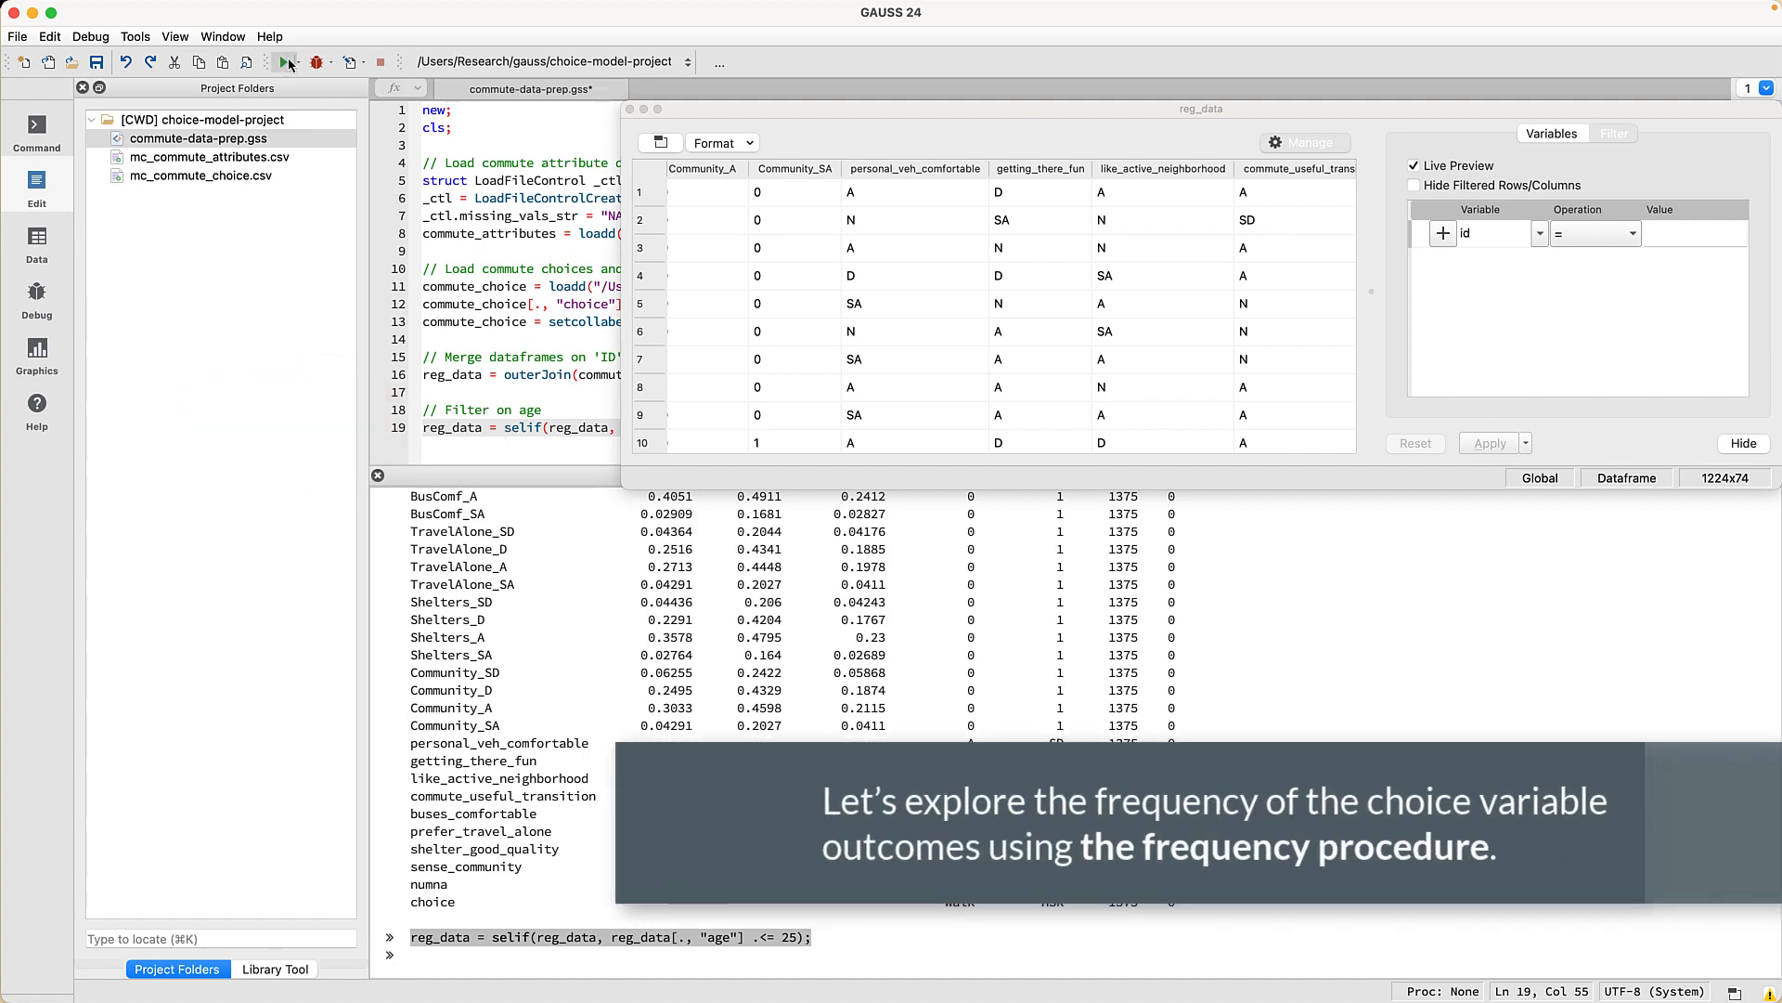
{"action": "left_click", "coordinate": [288, 65]}
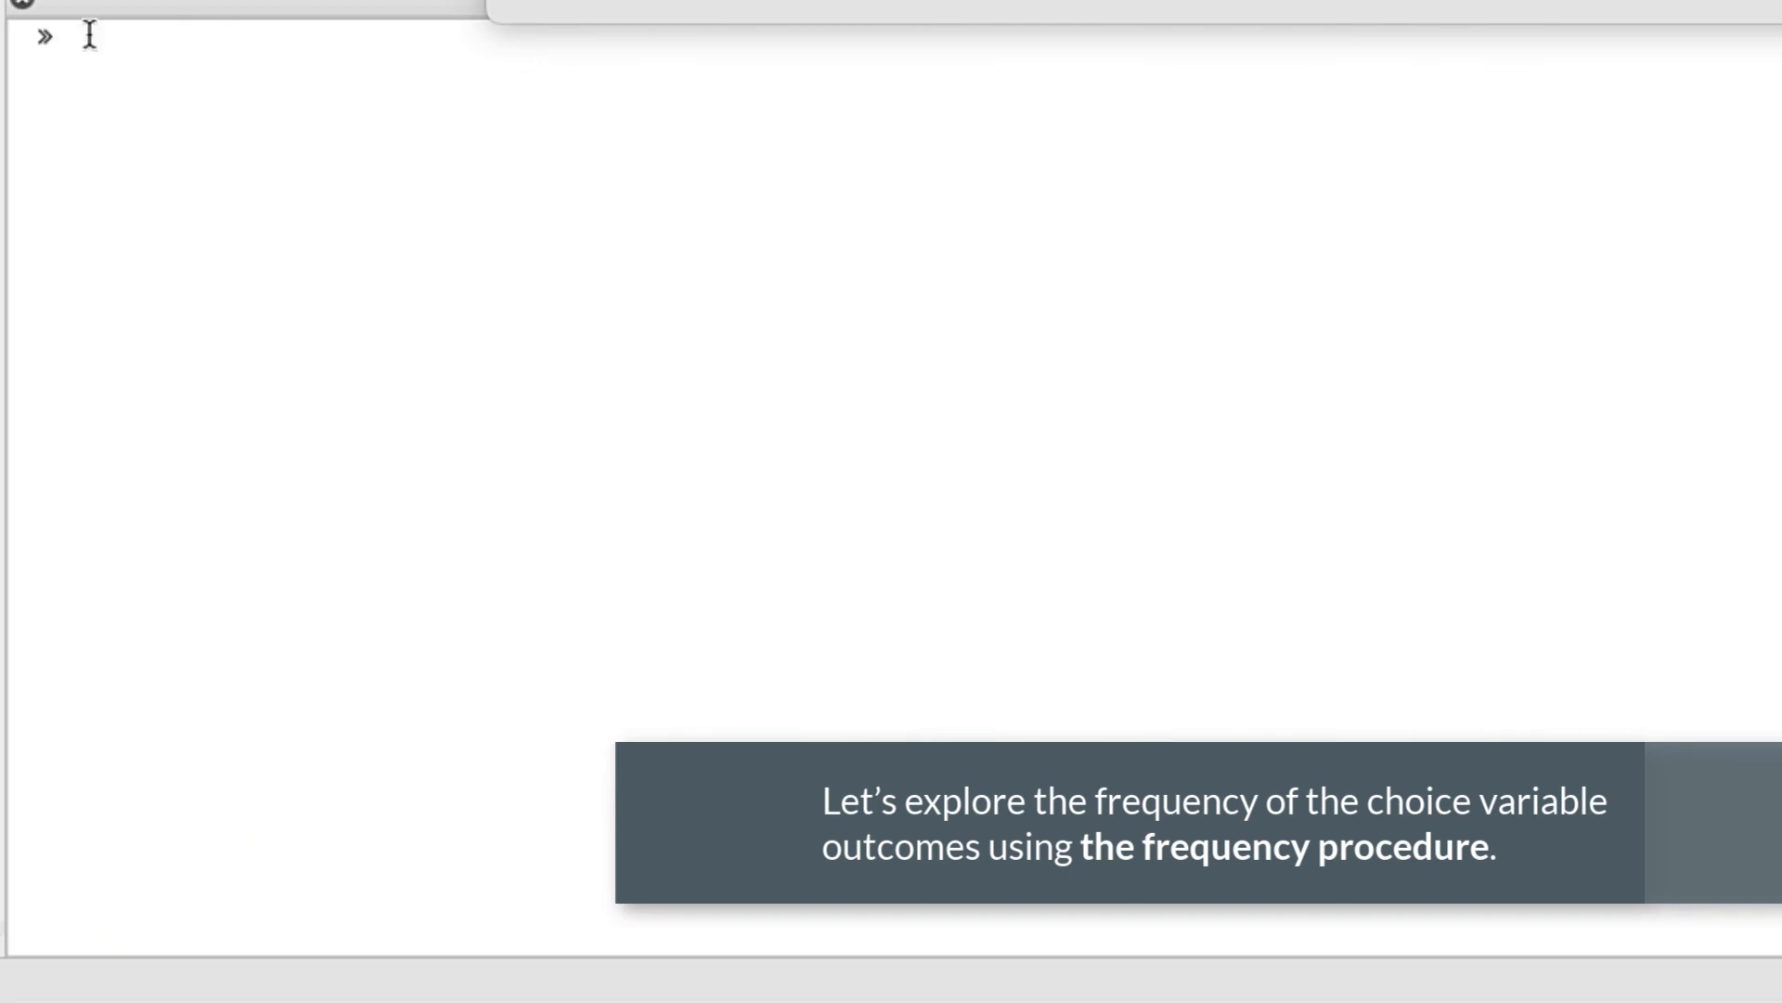
- Count choice frequencies (Walk 681, Car 223, Cycle 39, HSR 281) and cross-tabulate choice by gender
{"action": "type", "text": "frequency(re"}
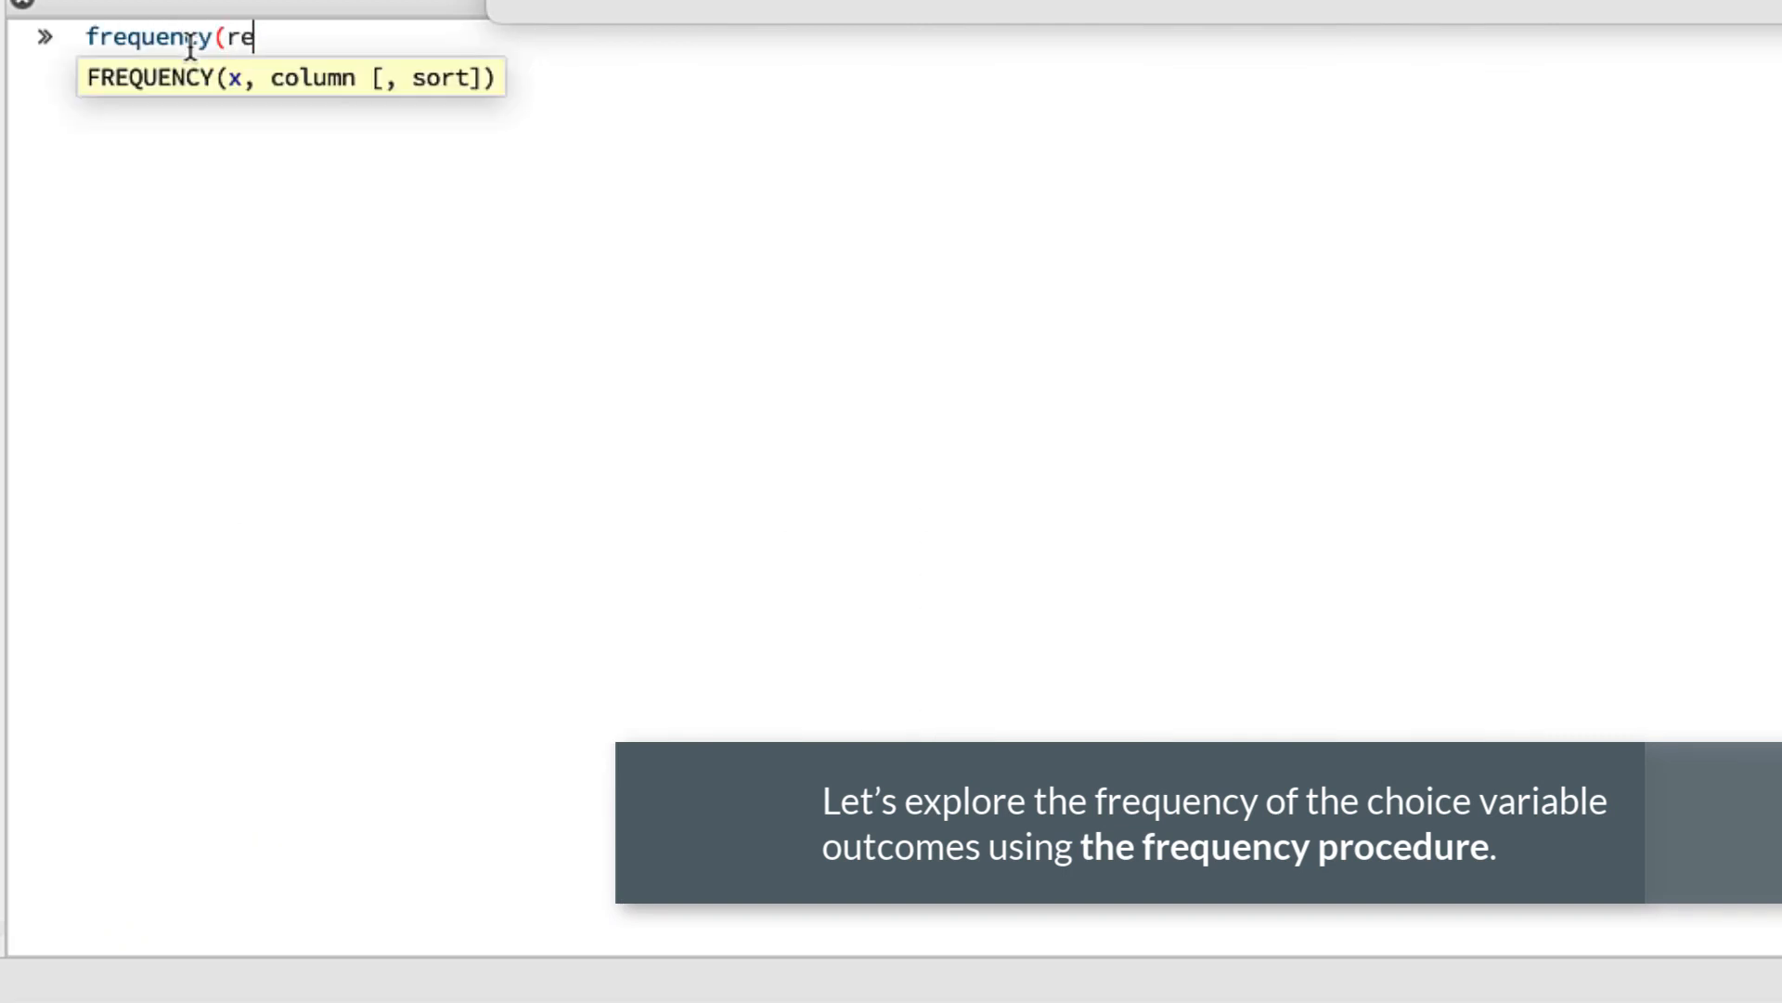
{"action": "type", "text": "g_data, \"cho"}
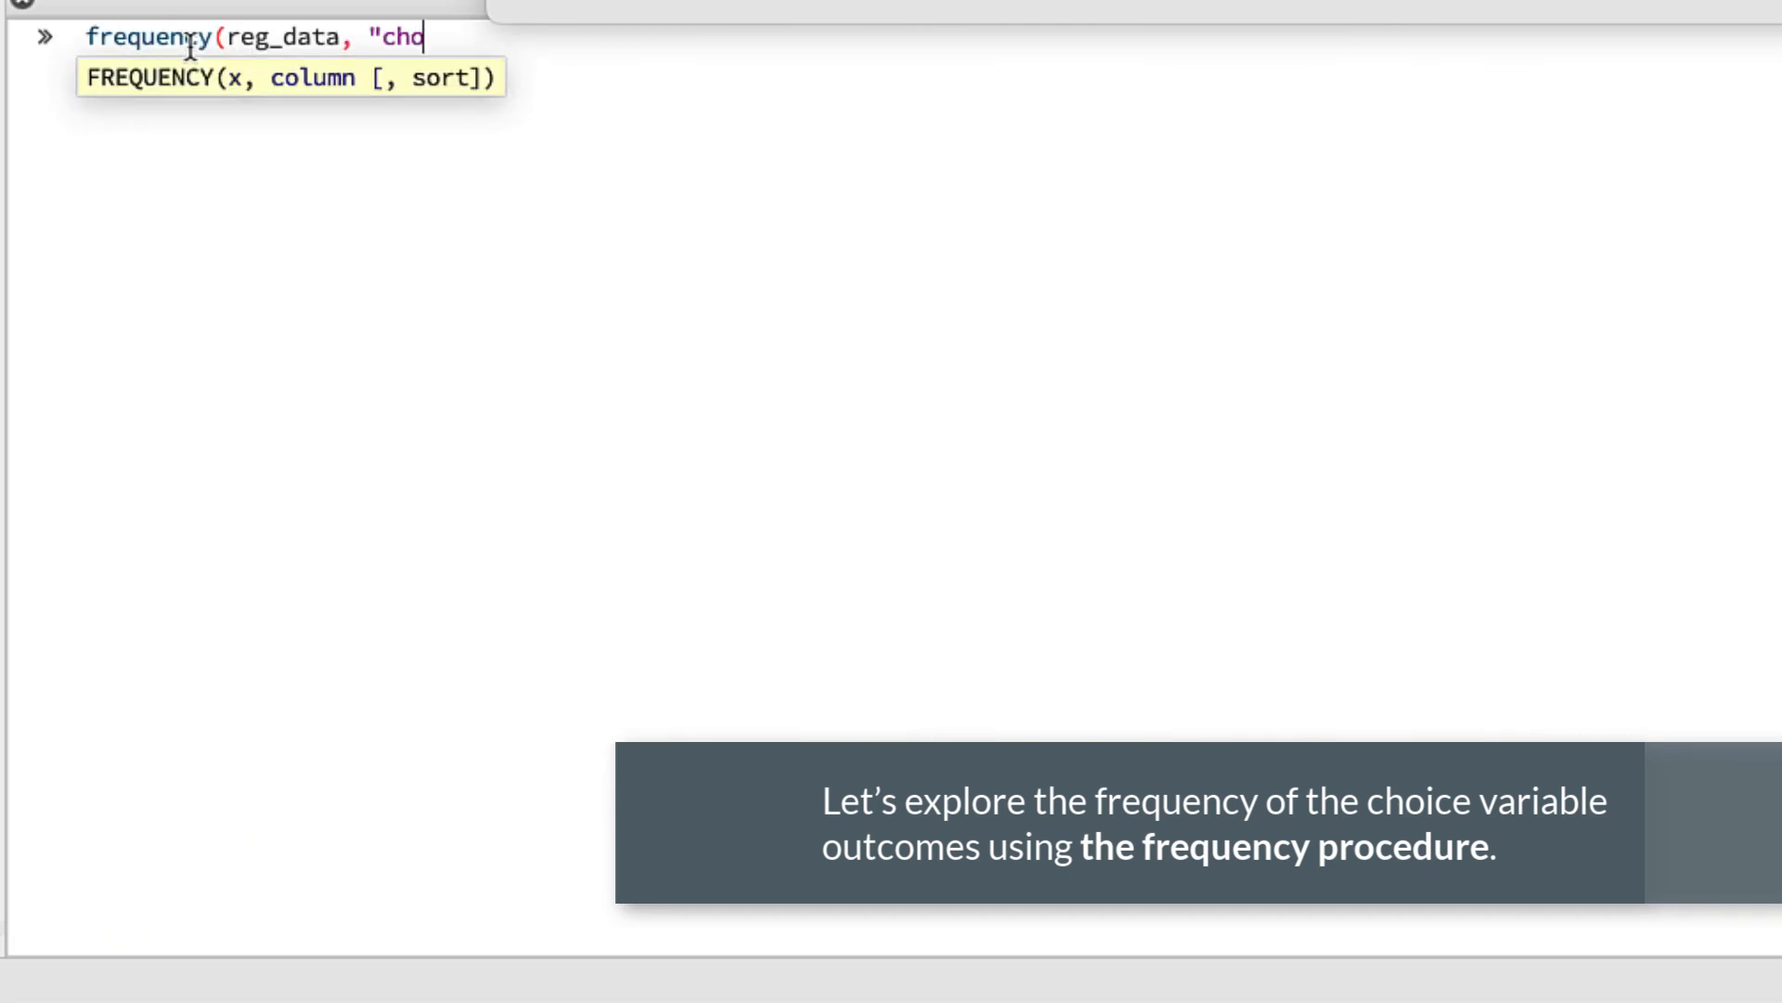
{"action": "type", "text": "ice\")"}
{"action": "key", "text": "Return"}
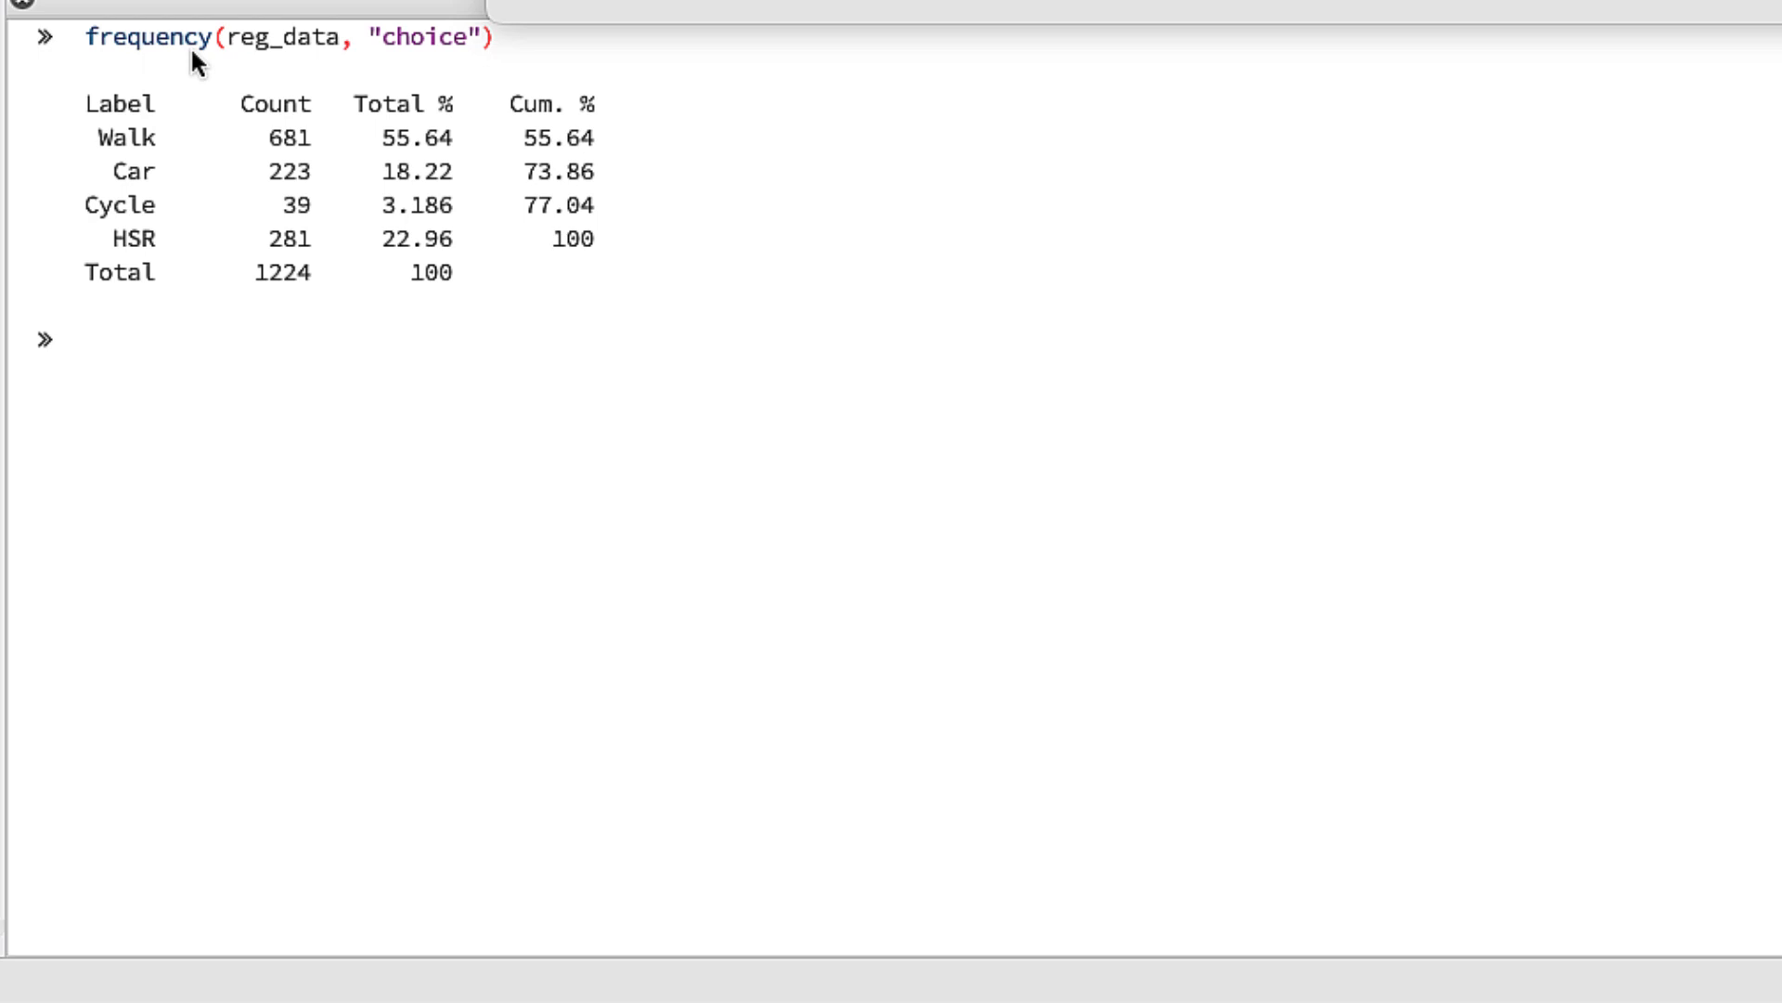
{"action": "type", "text": "call tabu"}
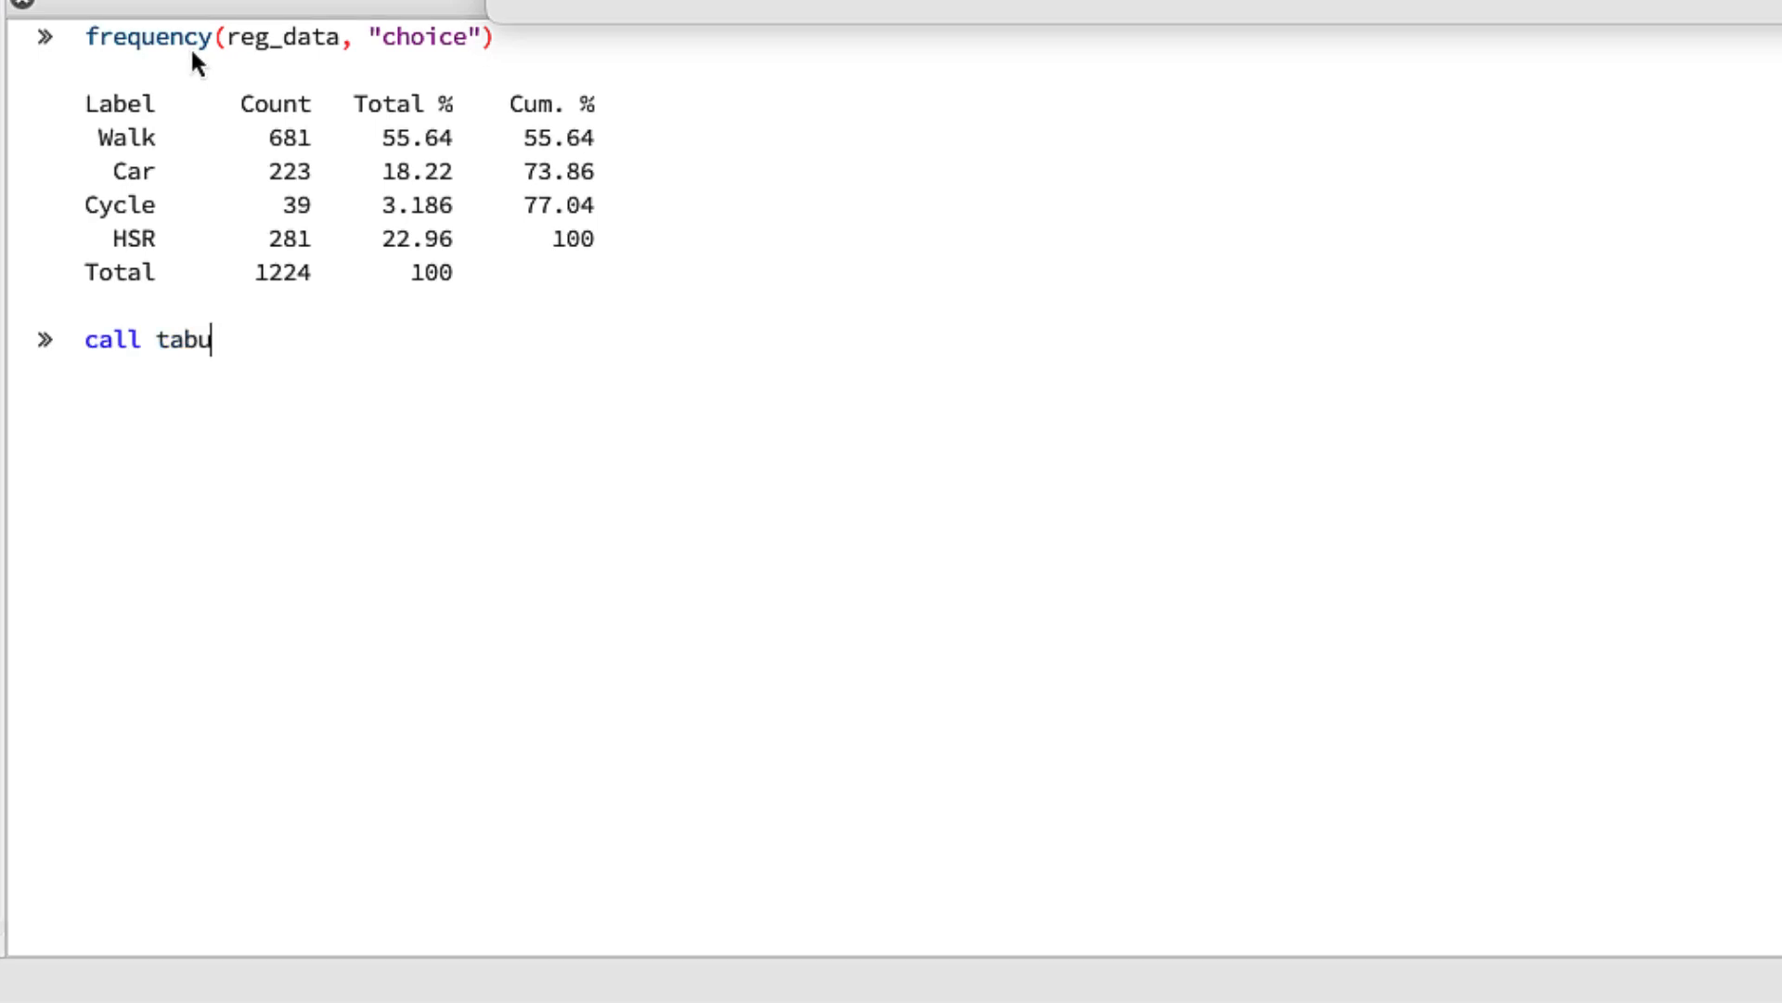
{"action": "type", "text": "late(reg_data, \"choic"}
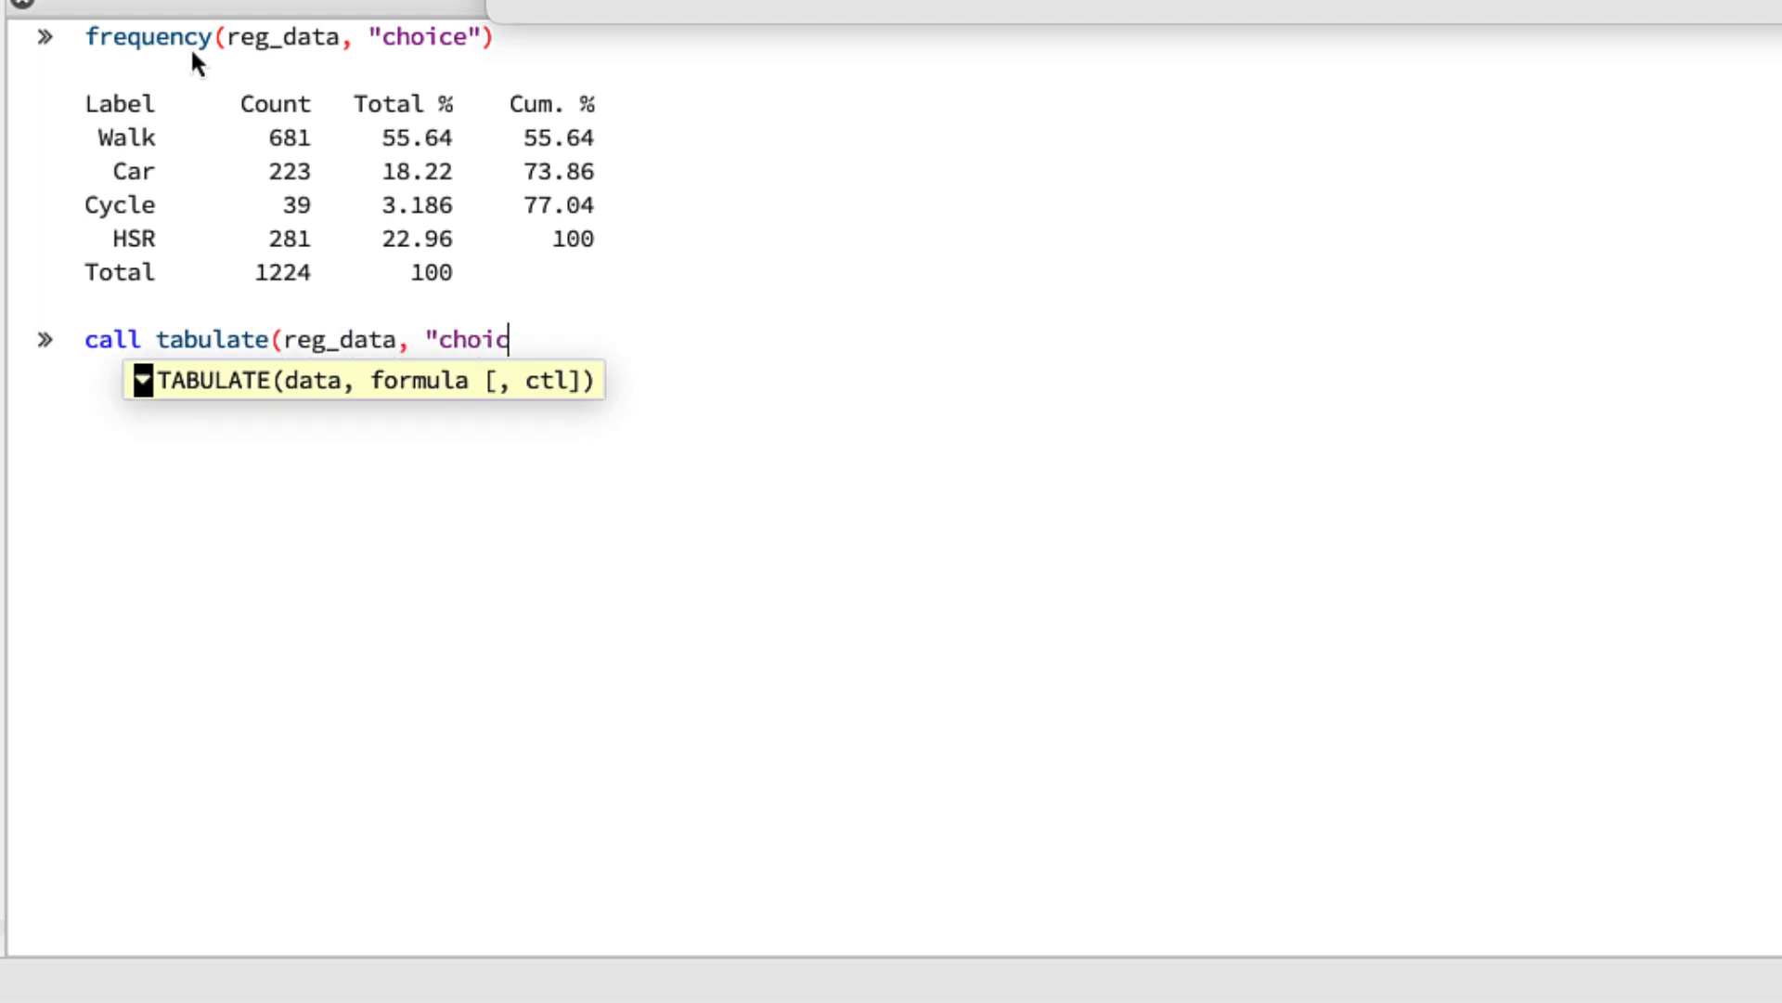
{"action": "type", "text": "e ~ gender\")"}
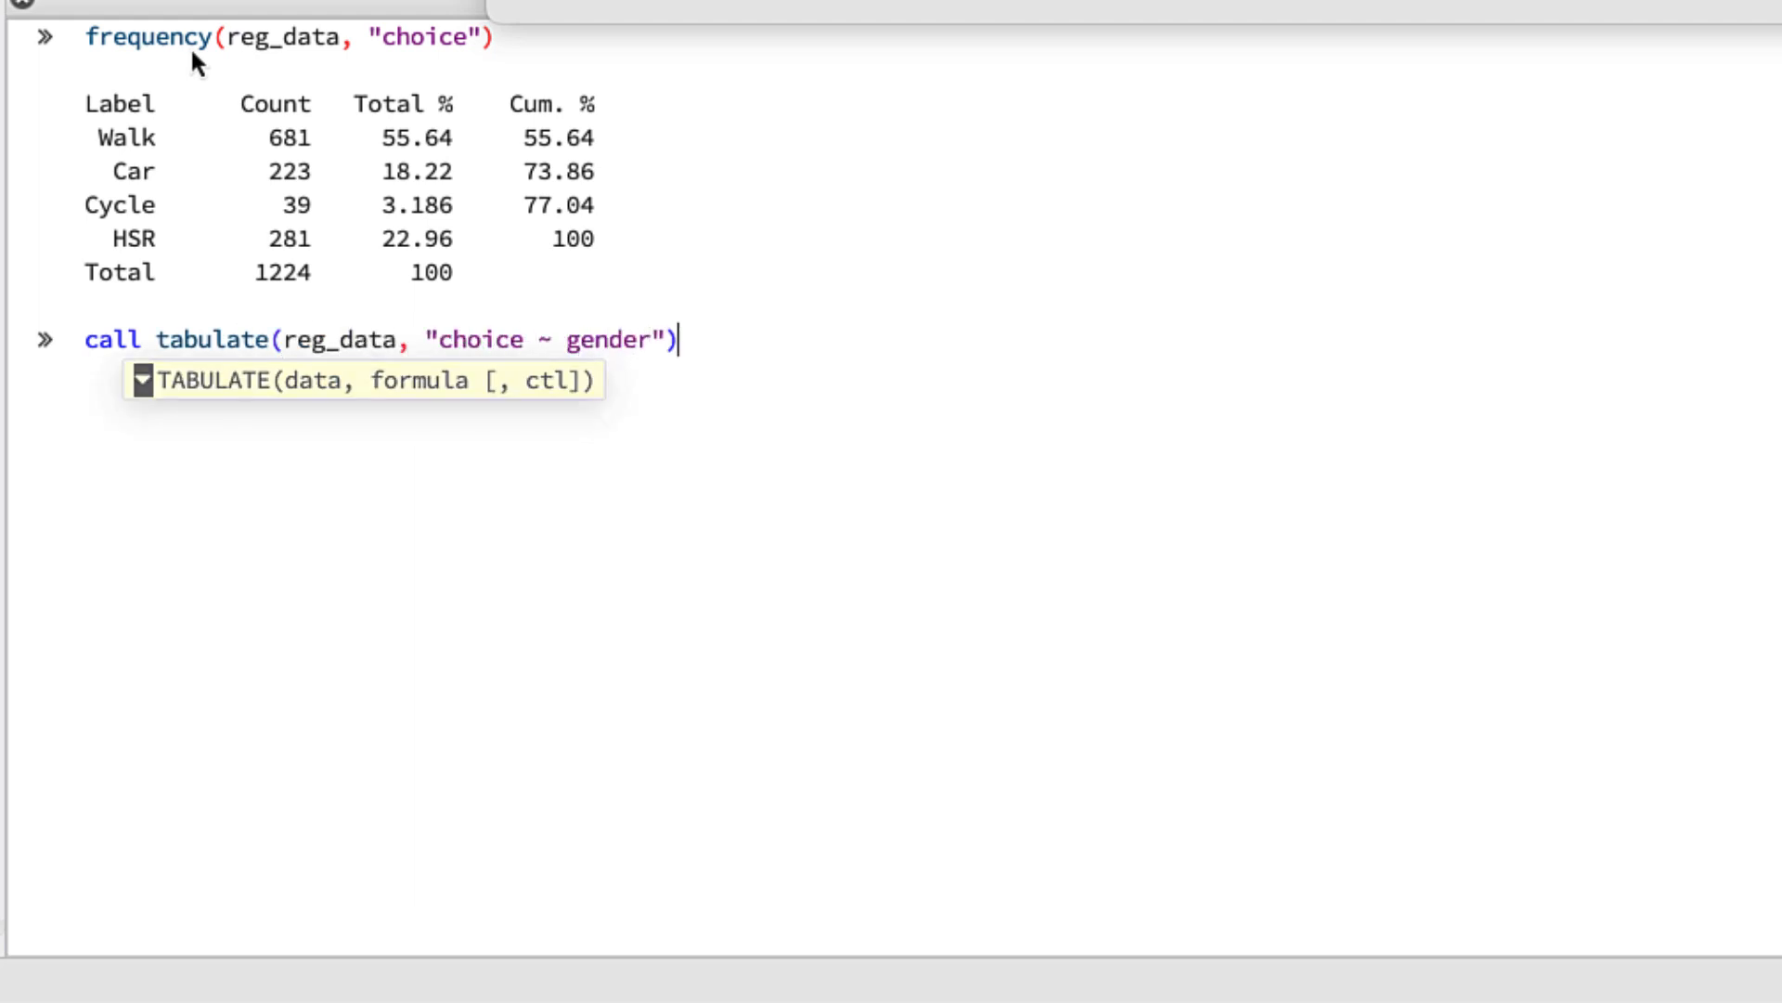
{"action": "key", "text": "Return"}
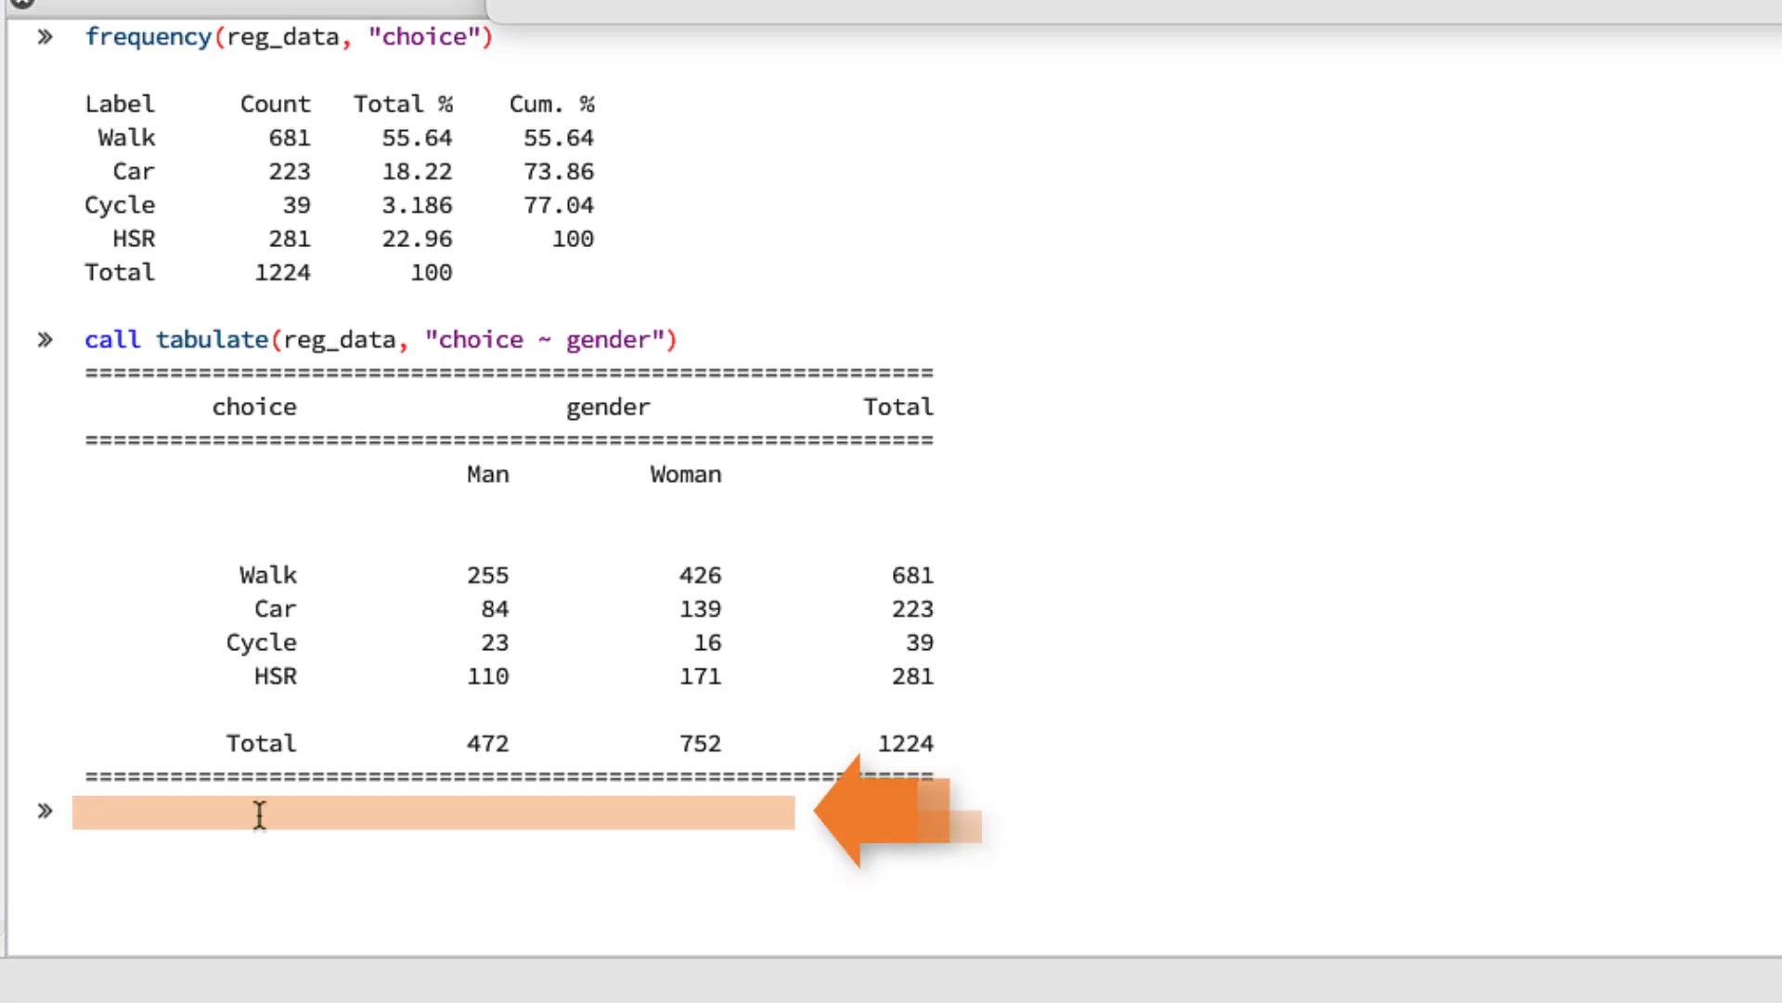
- Run dstatmt on street_density by choice: means 13.89 Walk, 11.55 Car, 13.55 Cycle, 12.95 HSR
{"action": "type", "text": "dstatmt(reg_data, \""}
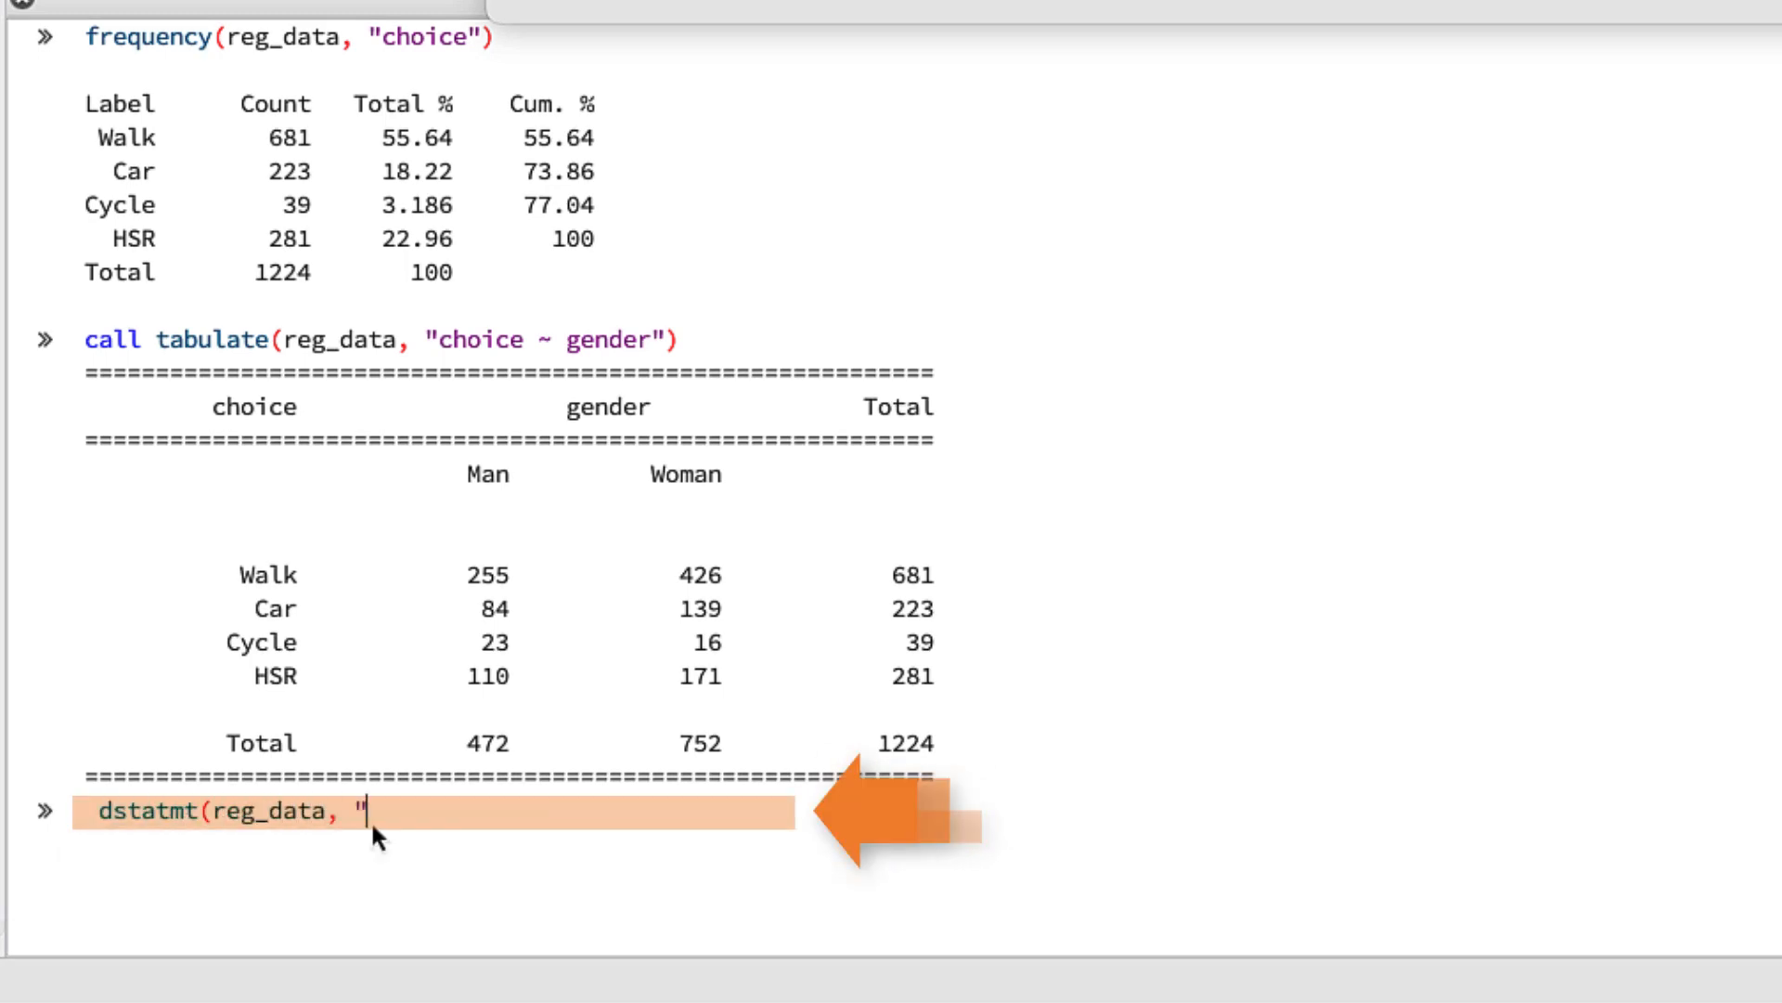
{"action": "type", "text": "street_density + "}
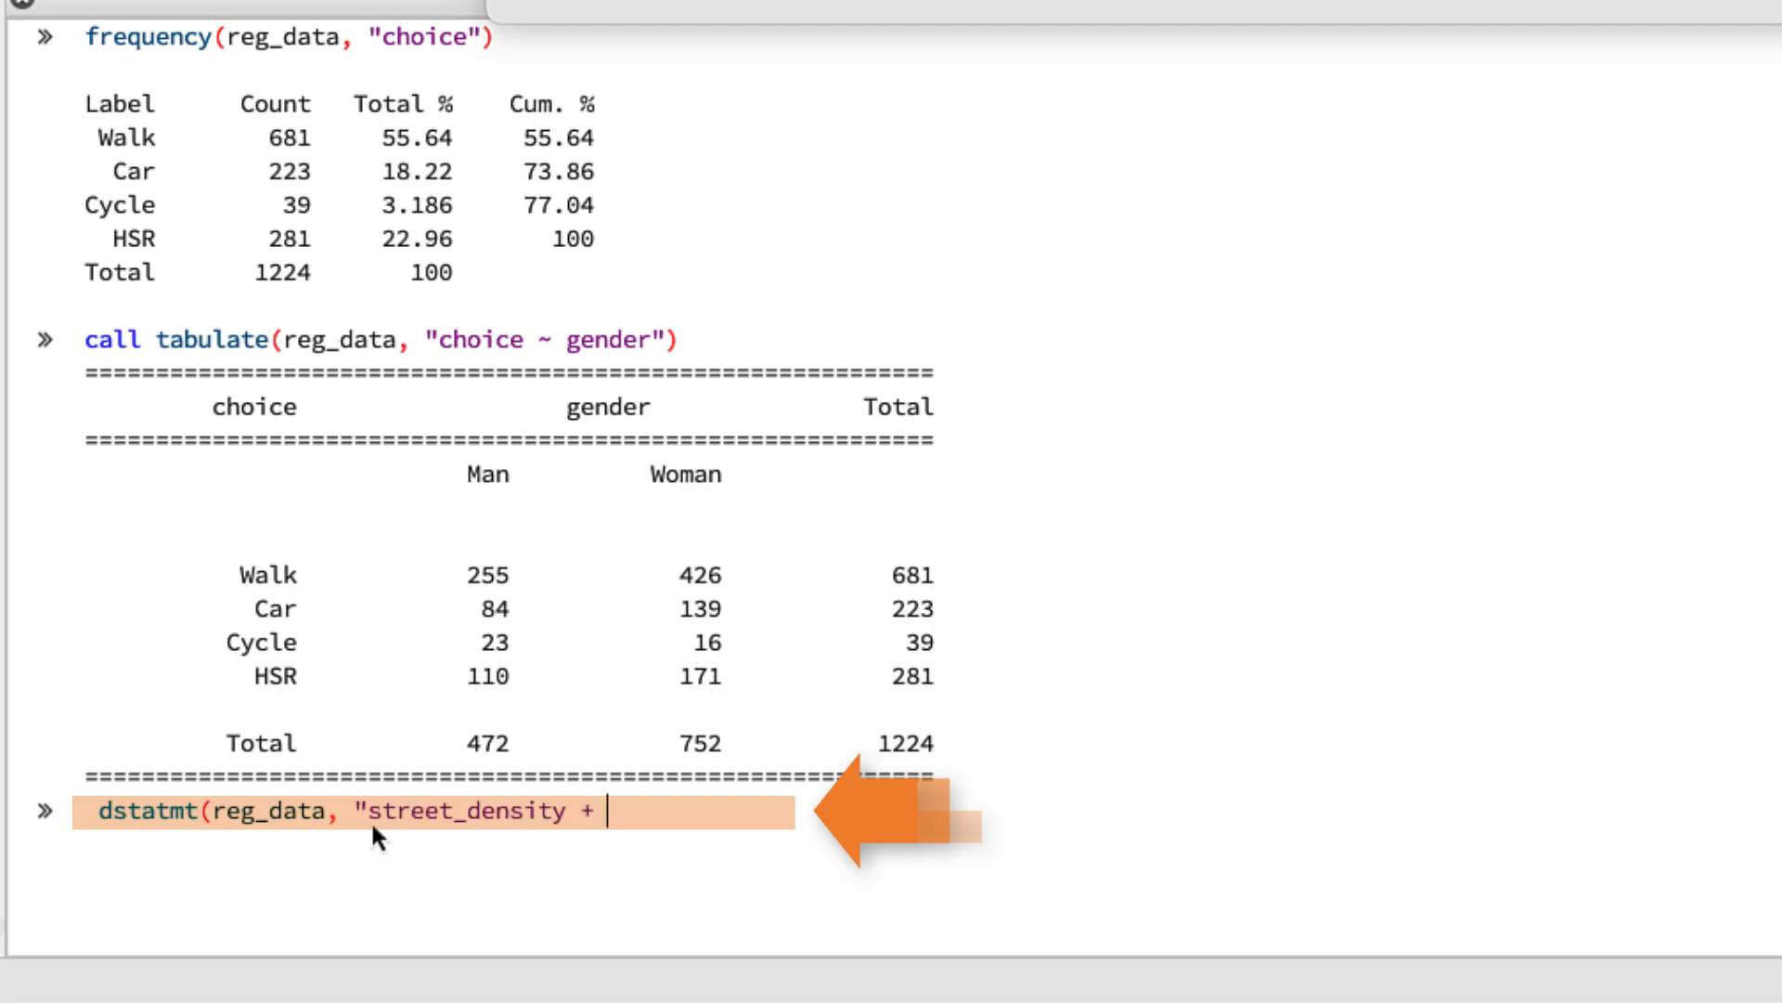
{"action": "type", "text": "by(choice)\")"}
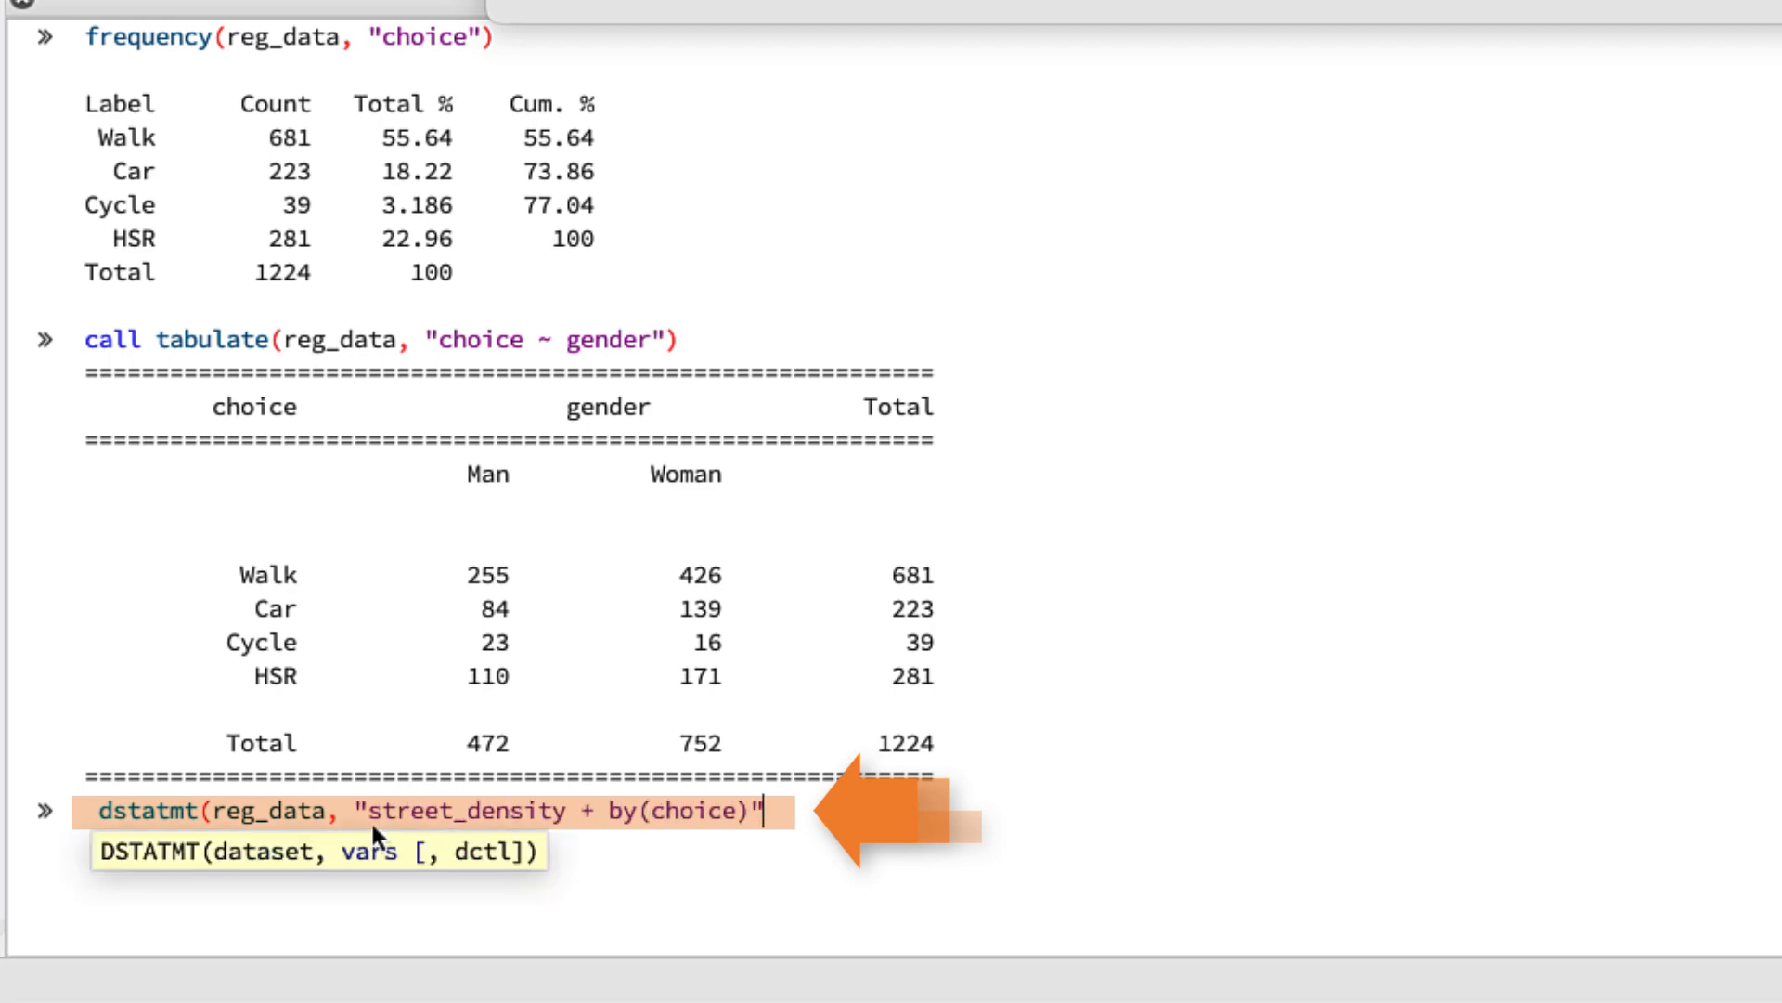
{"action": "key", "text": "Return"}
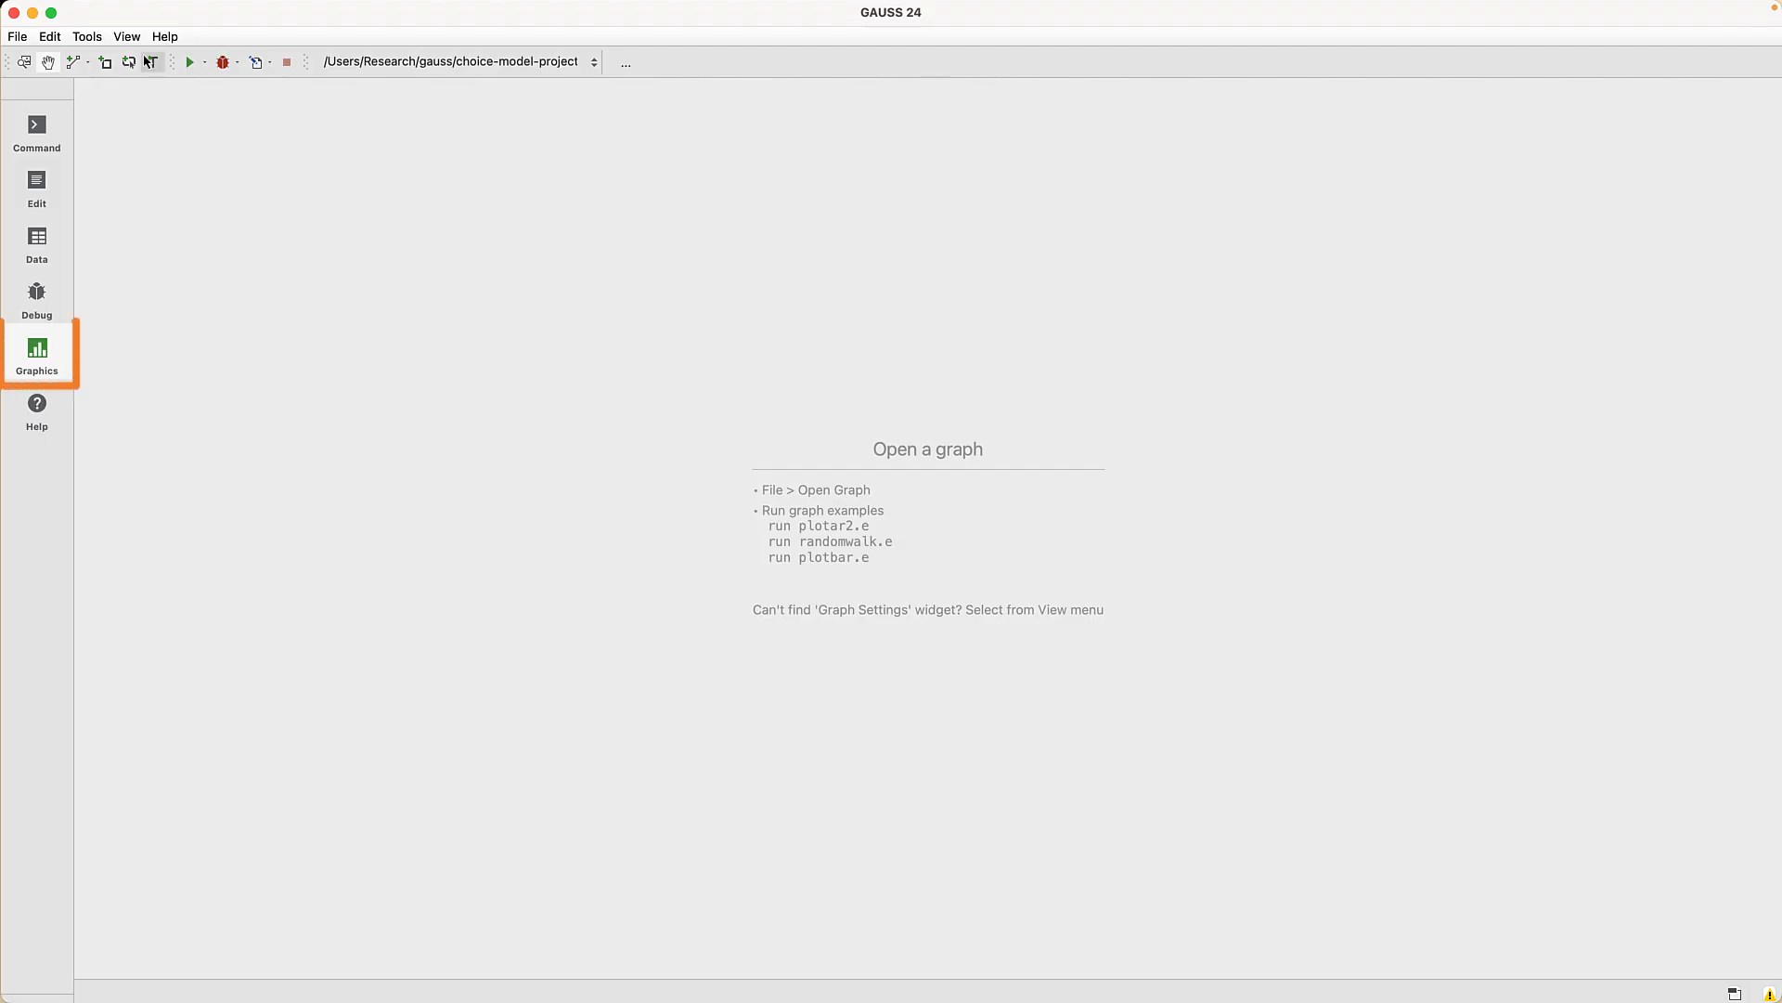
- Scatter-plot street_density against sidewalk_density by choice, then hide the Car and HSR points
{"action": "left_click", "coordinate": [126, 36]}
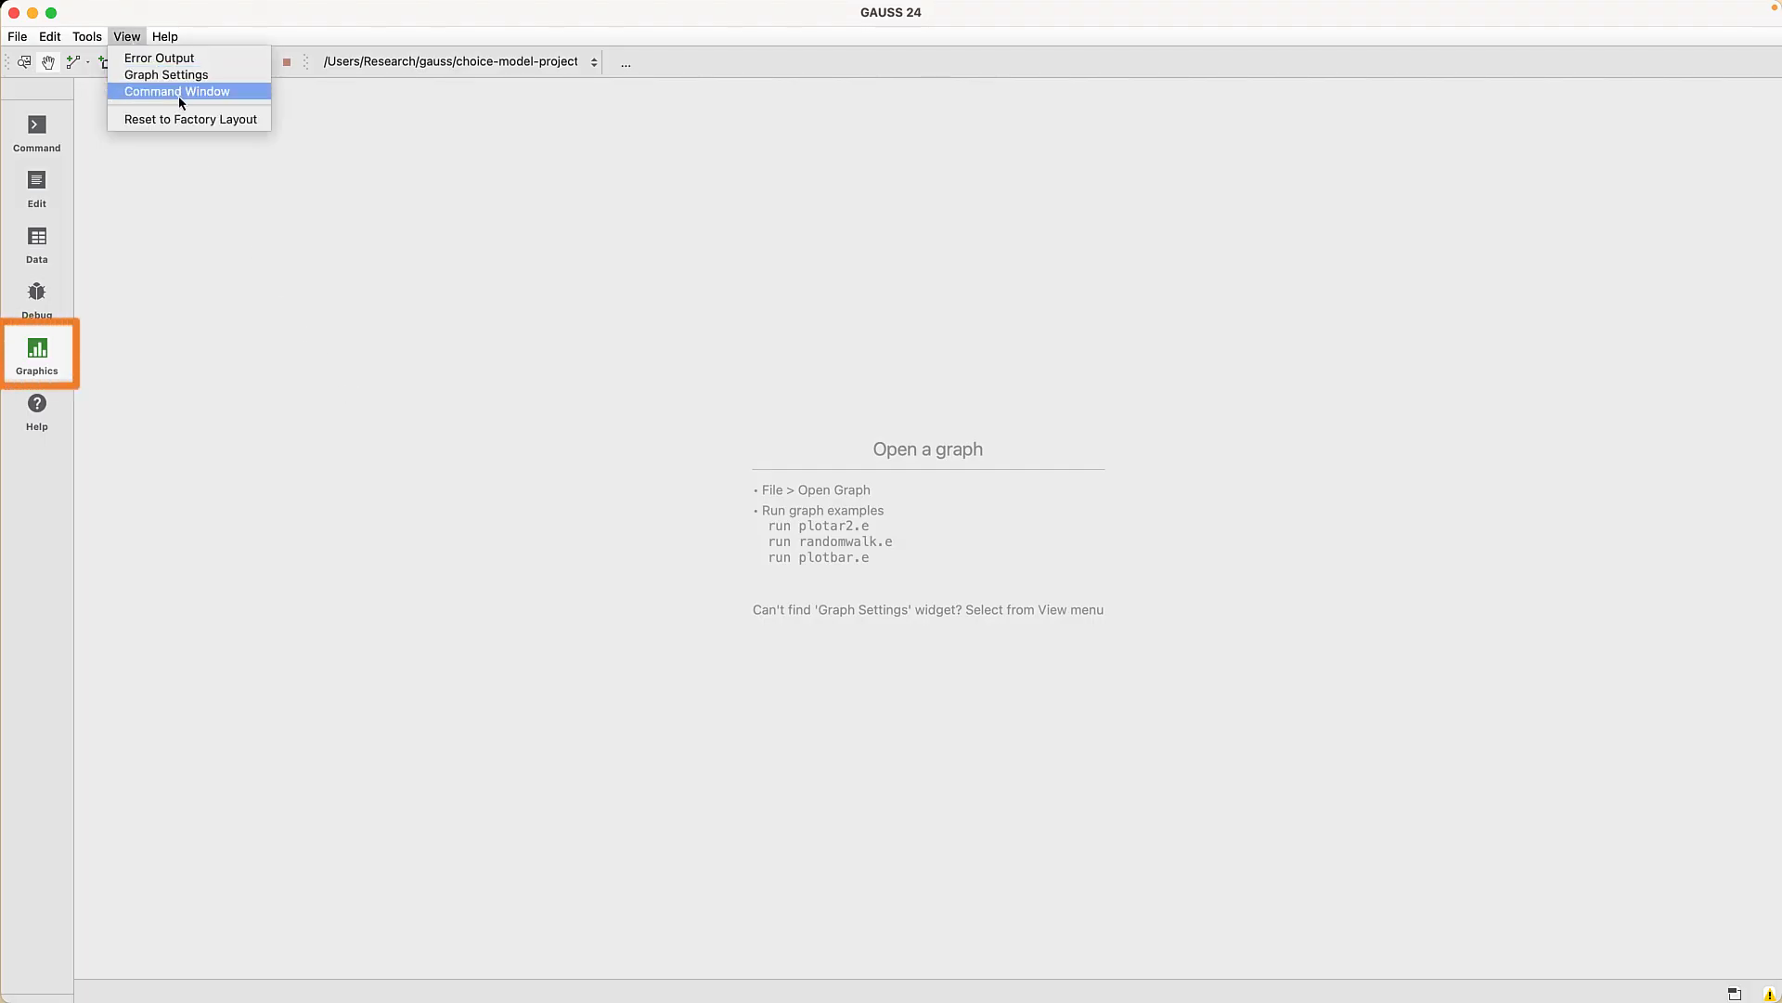
{"action": "left_click", "coordinate": [179, 92]}
{"action": "type", "text": "plotSc"}
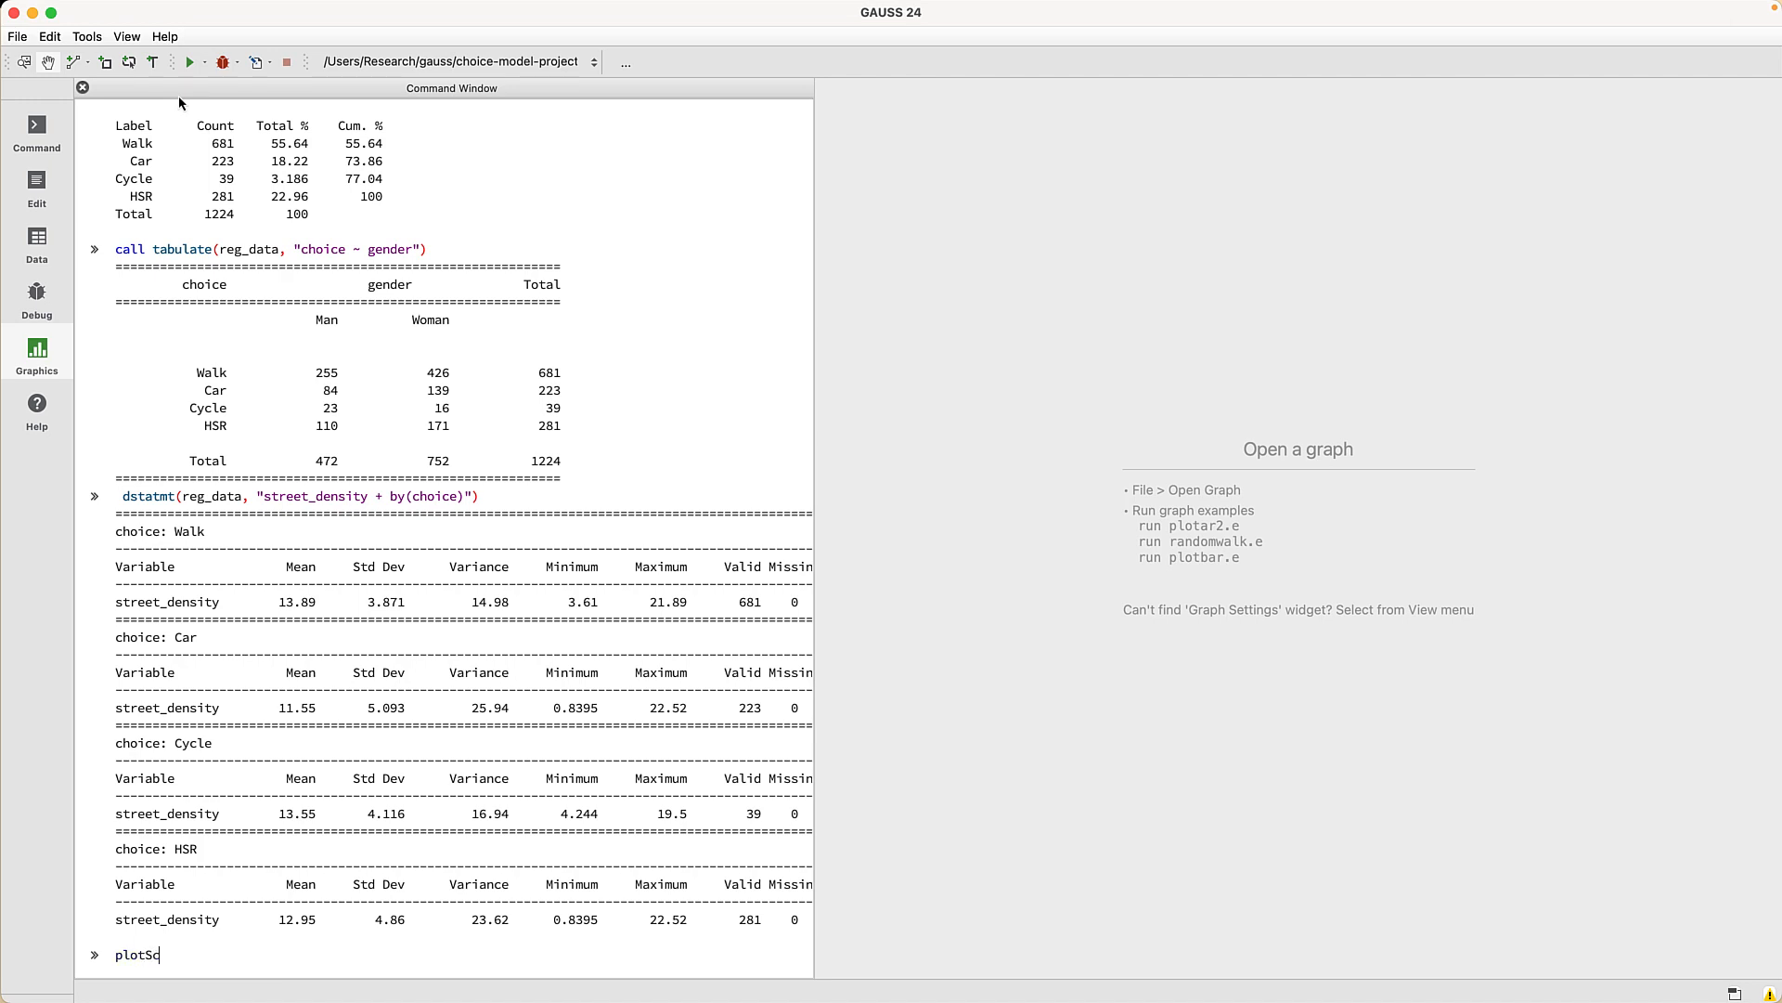
{"action": "type", "text": "atter(reg_data, \""}
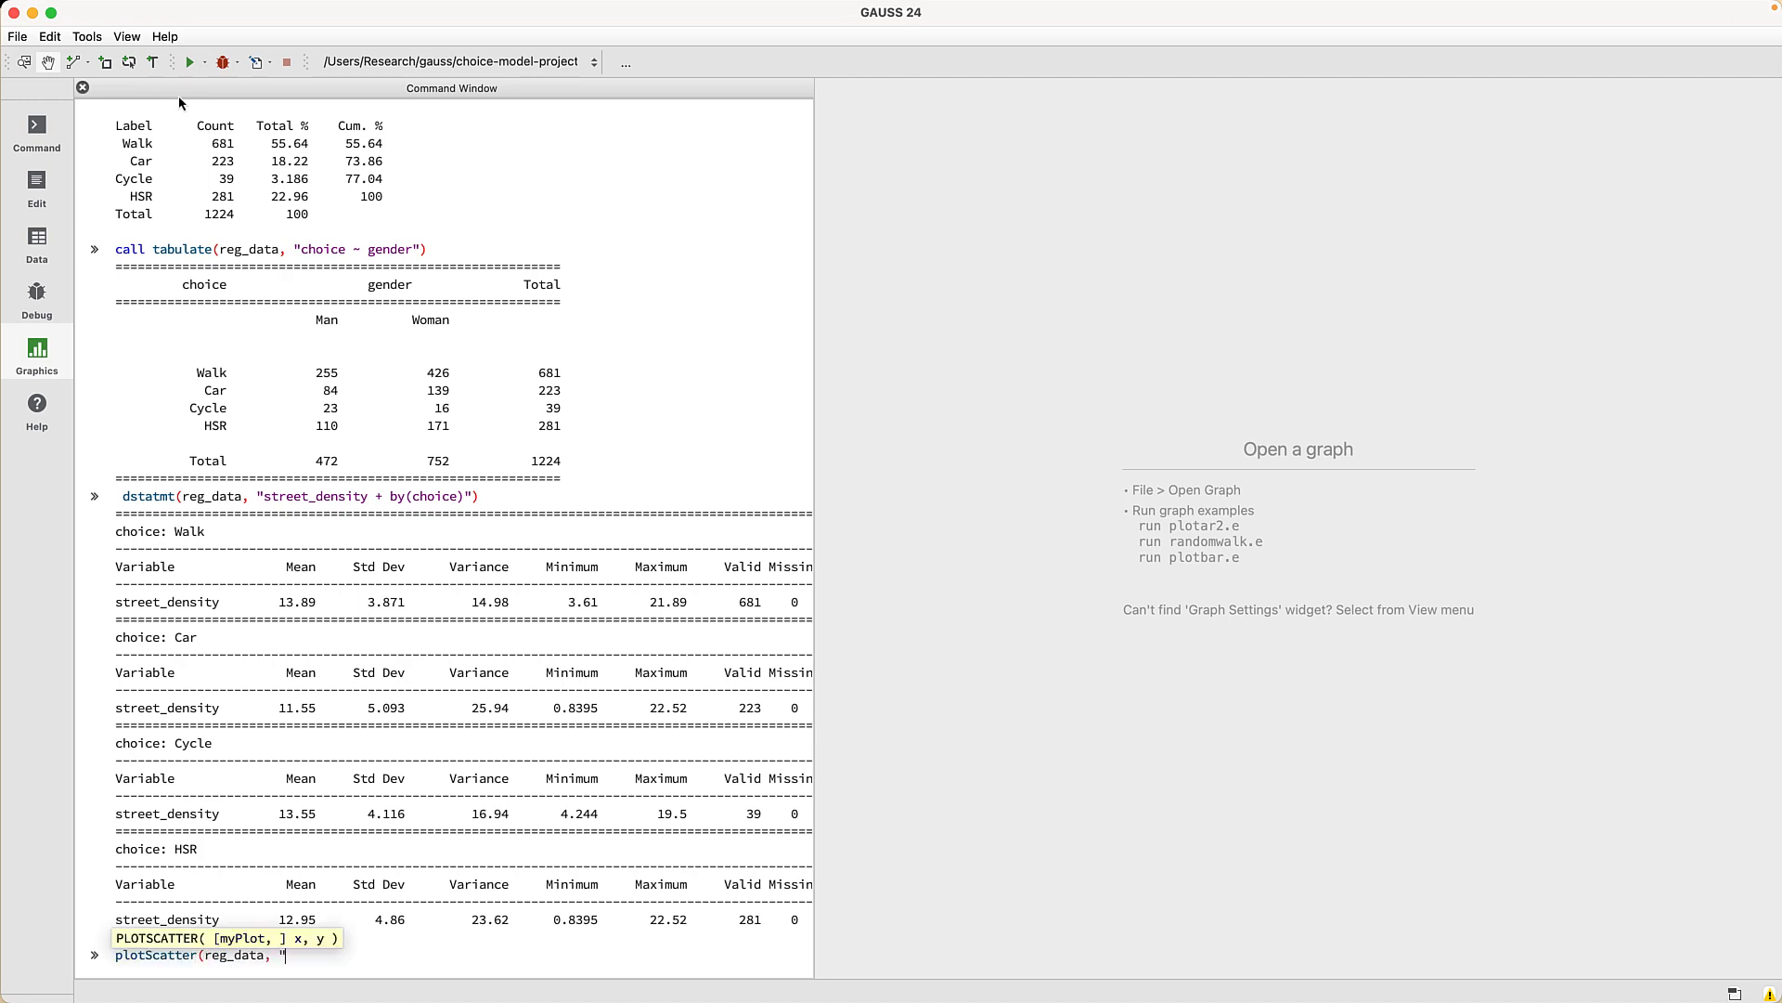
{"action": "type", "text": "street_density ~ sidewalk_density + by(c"}
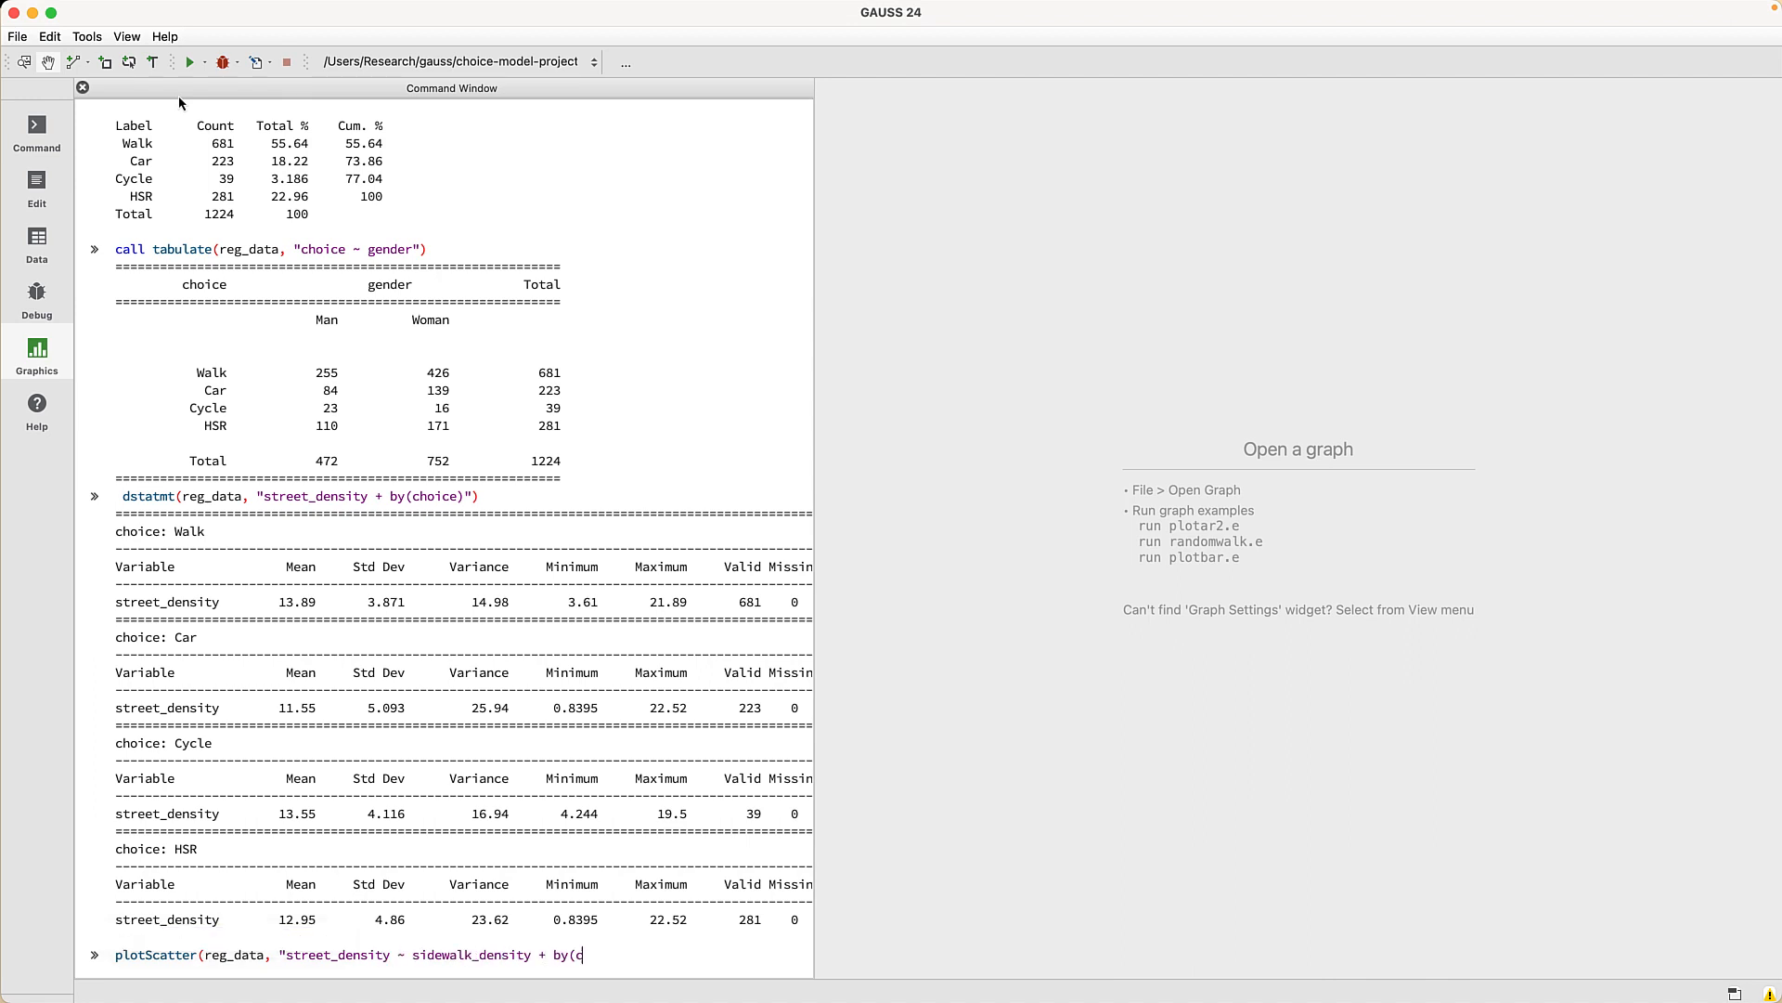
{"action": "type", "text": "hoice)\")"}
{"action": "key", "text": "Return"}
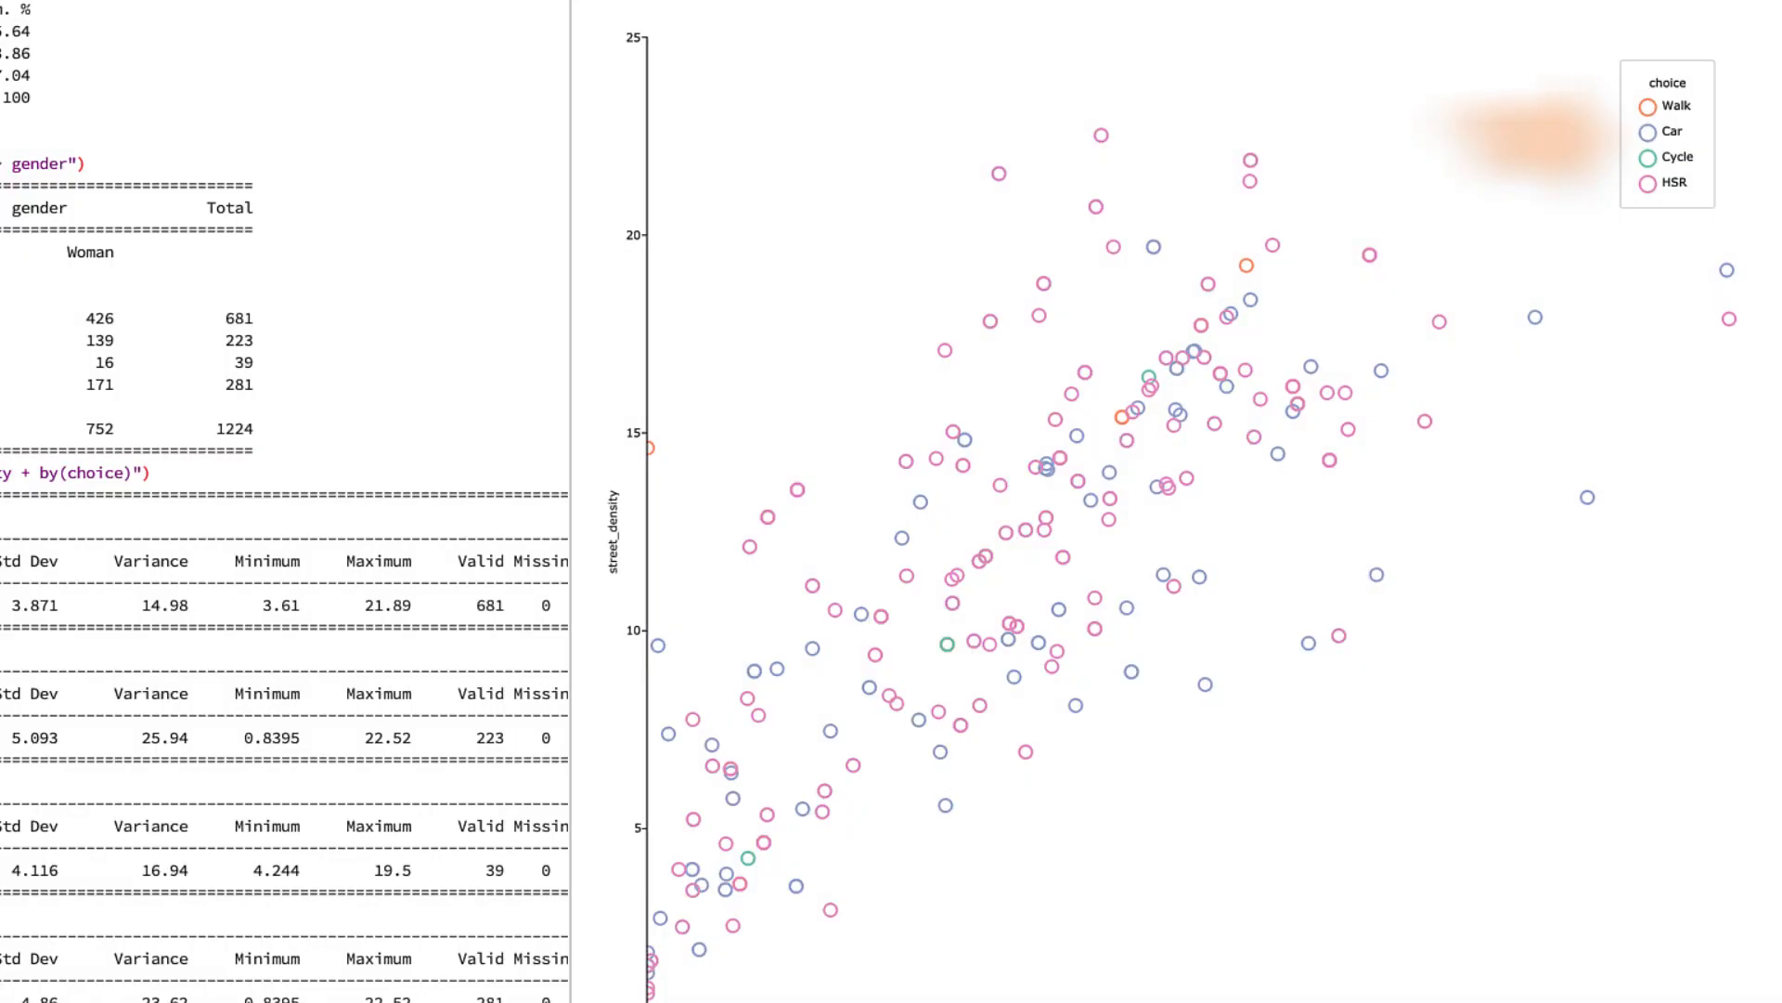
{"action": "left_click", "coordinate": [1654, 136]}
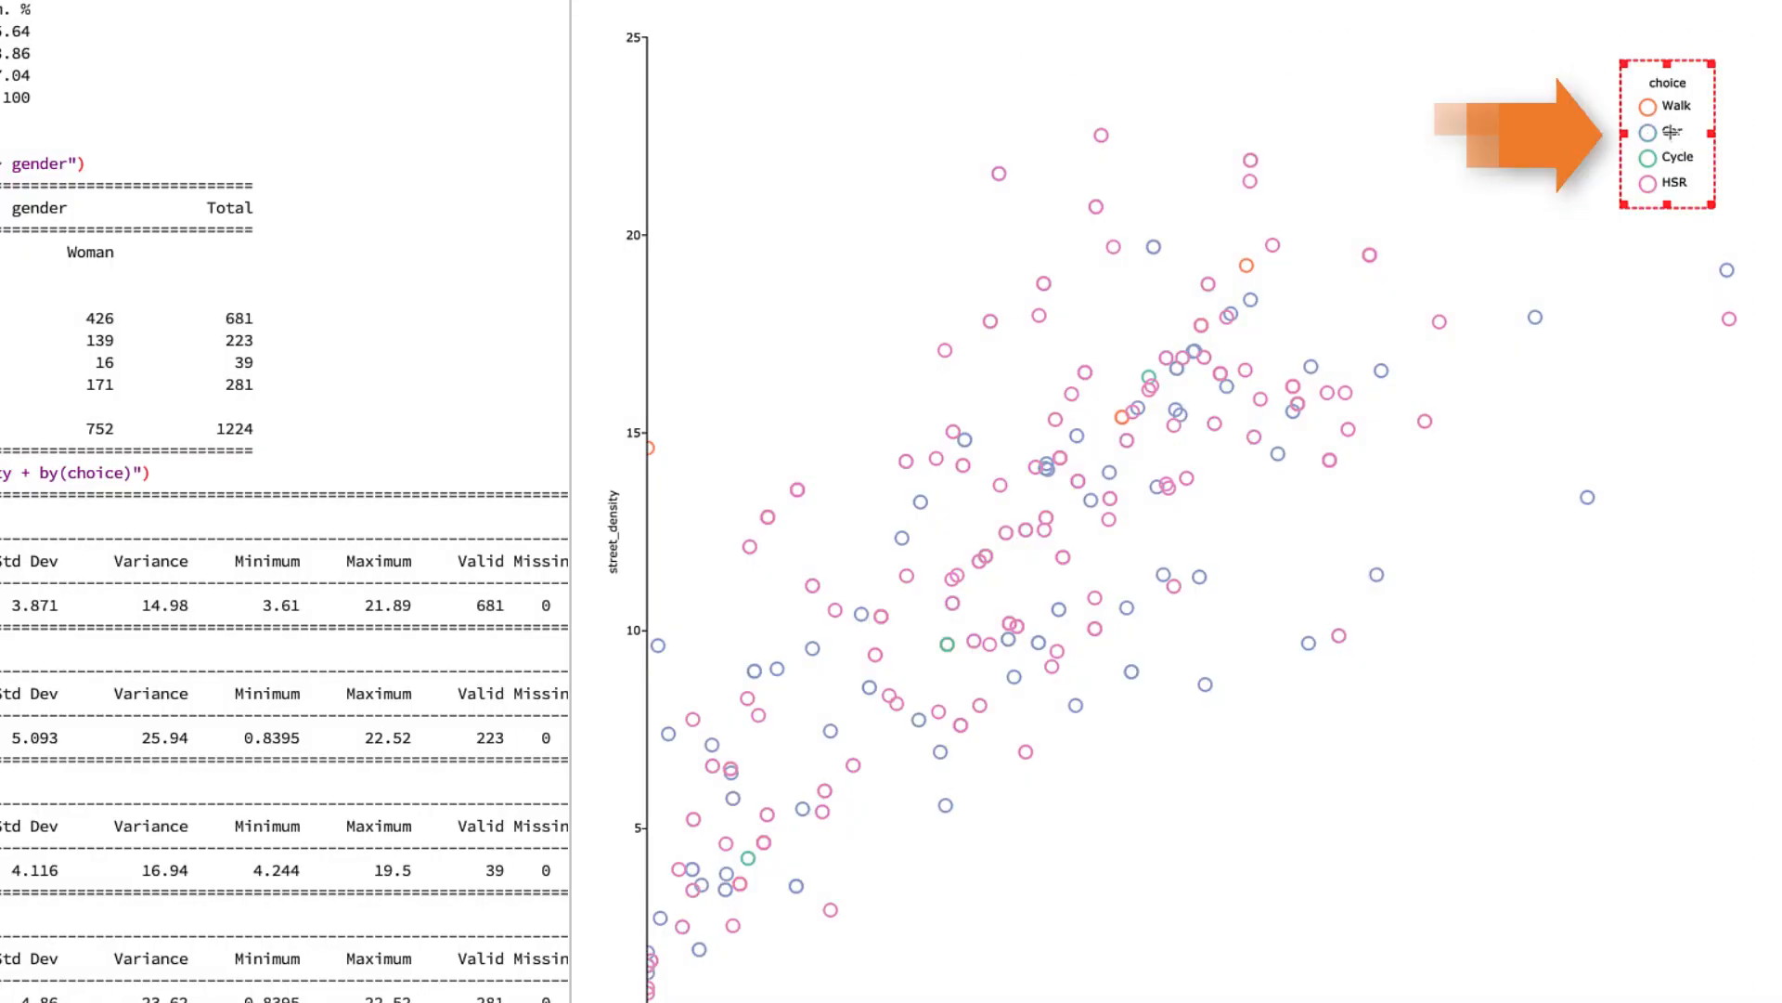
{"action": "left_click", "coordinate": [1676, 182]}
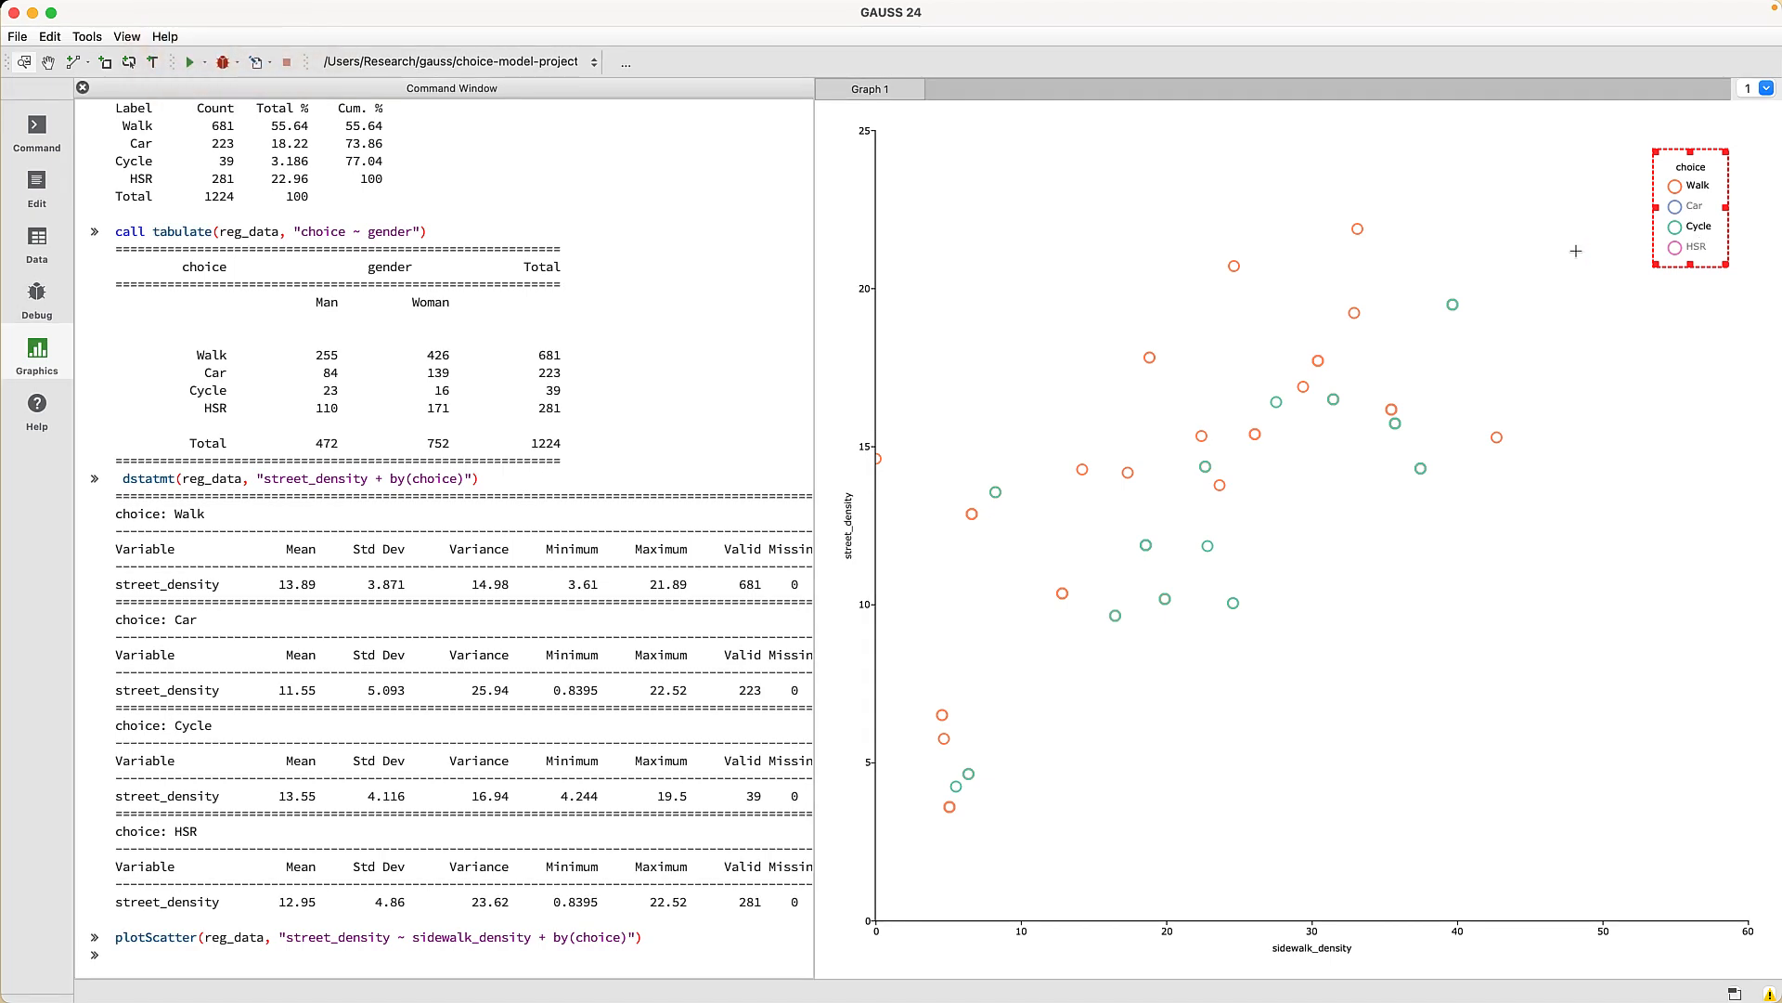
- Title the scatter plot 'Street and Sidewalk Density' with title font size 18 in Graph Settings
{"action": "left_click", "coordinate": [126, 37]}
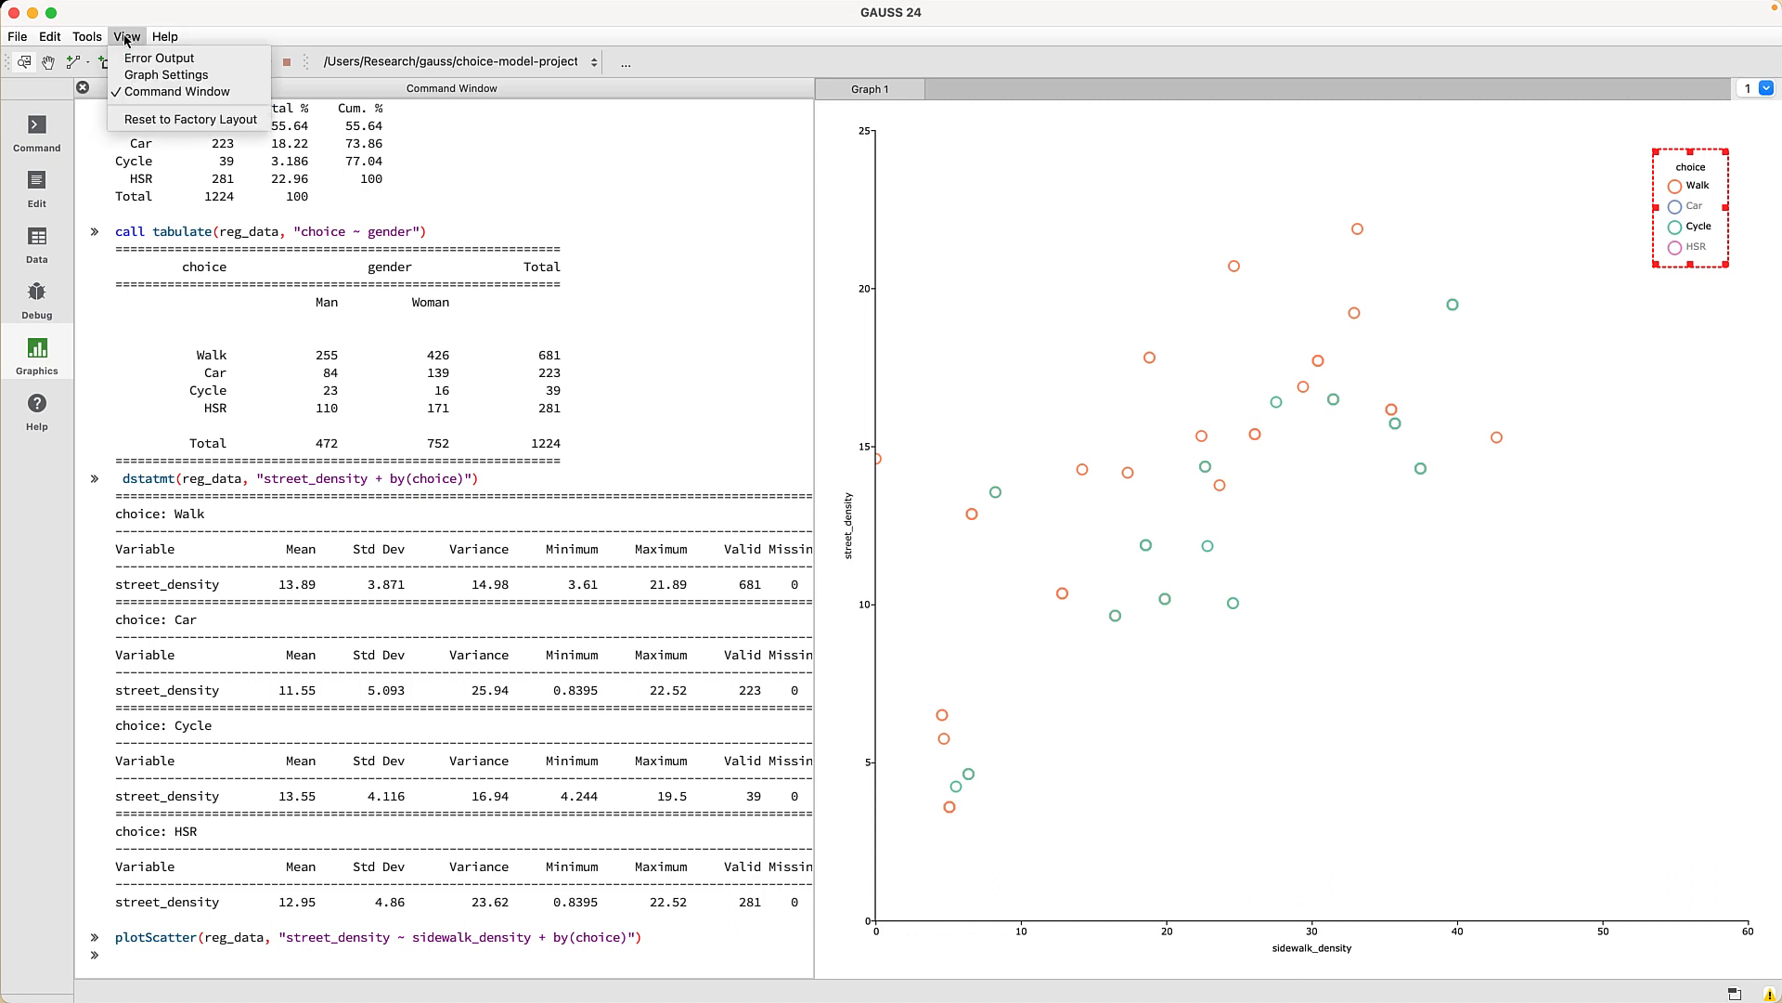
{"action": "left_click", "coordinate": [155, 75]}
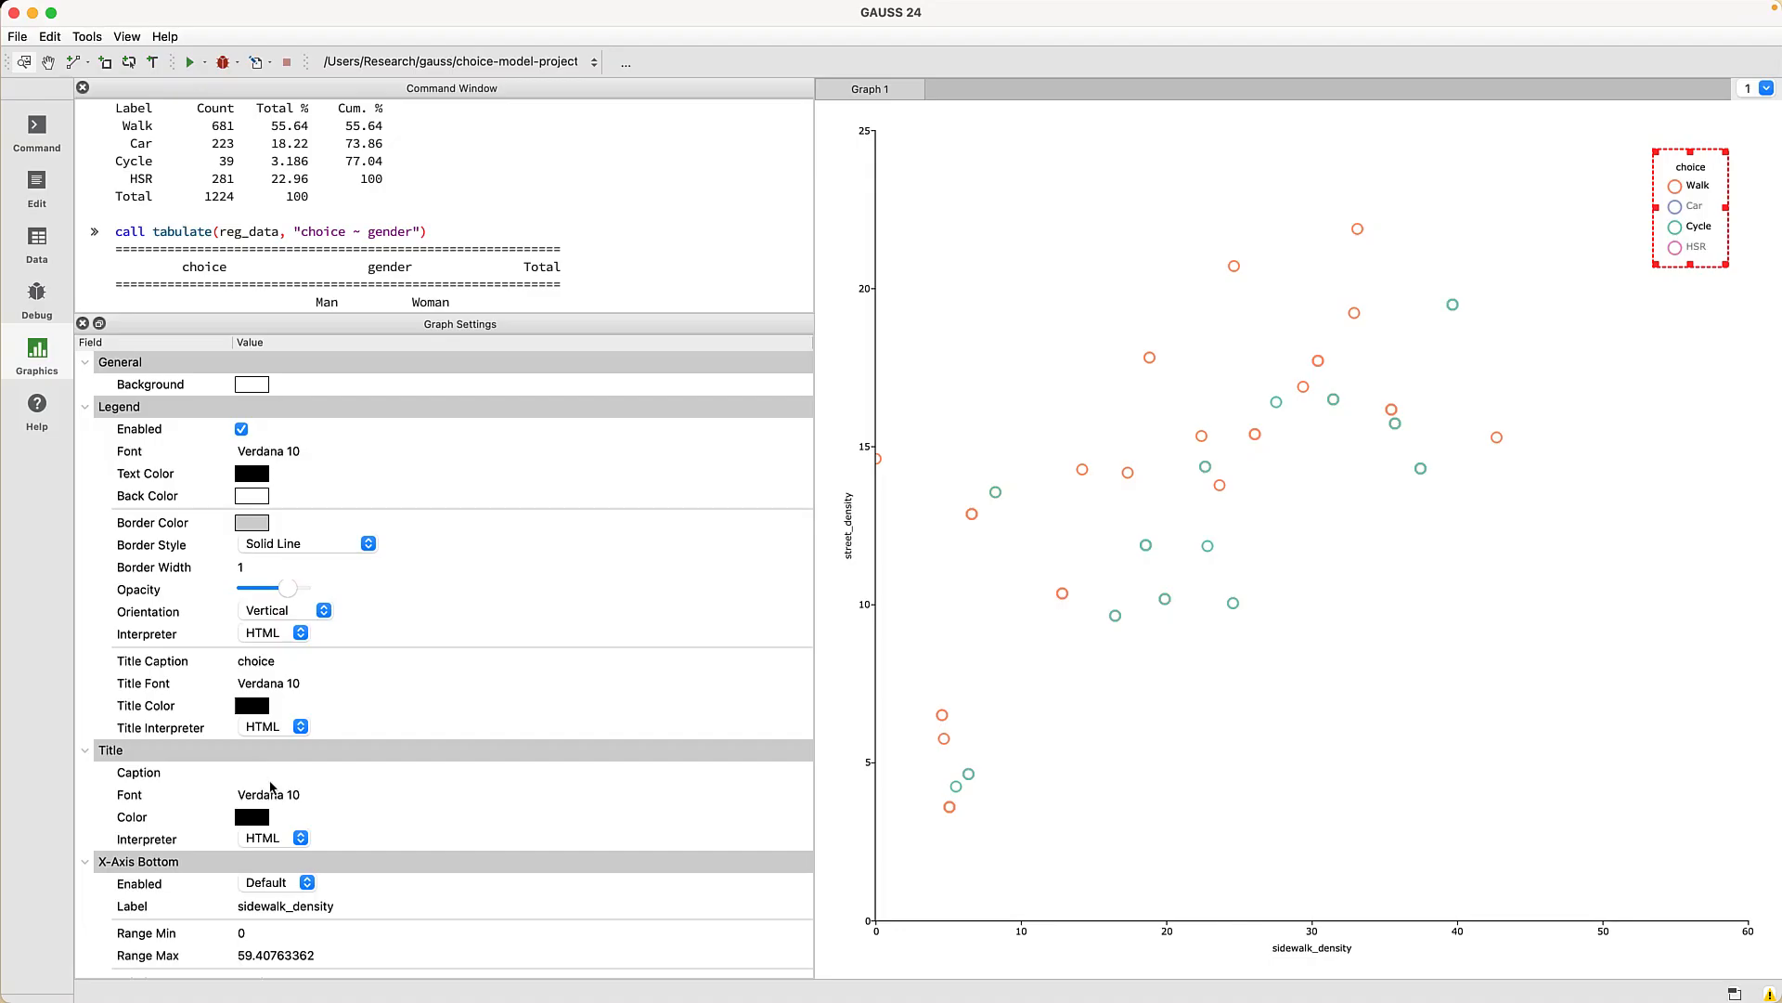
{"action": "double_click", "coordinate": [279, 773]}
{"action": "type", "text": "Str"}
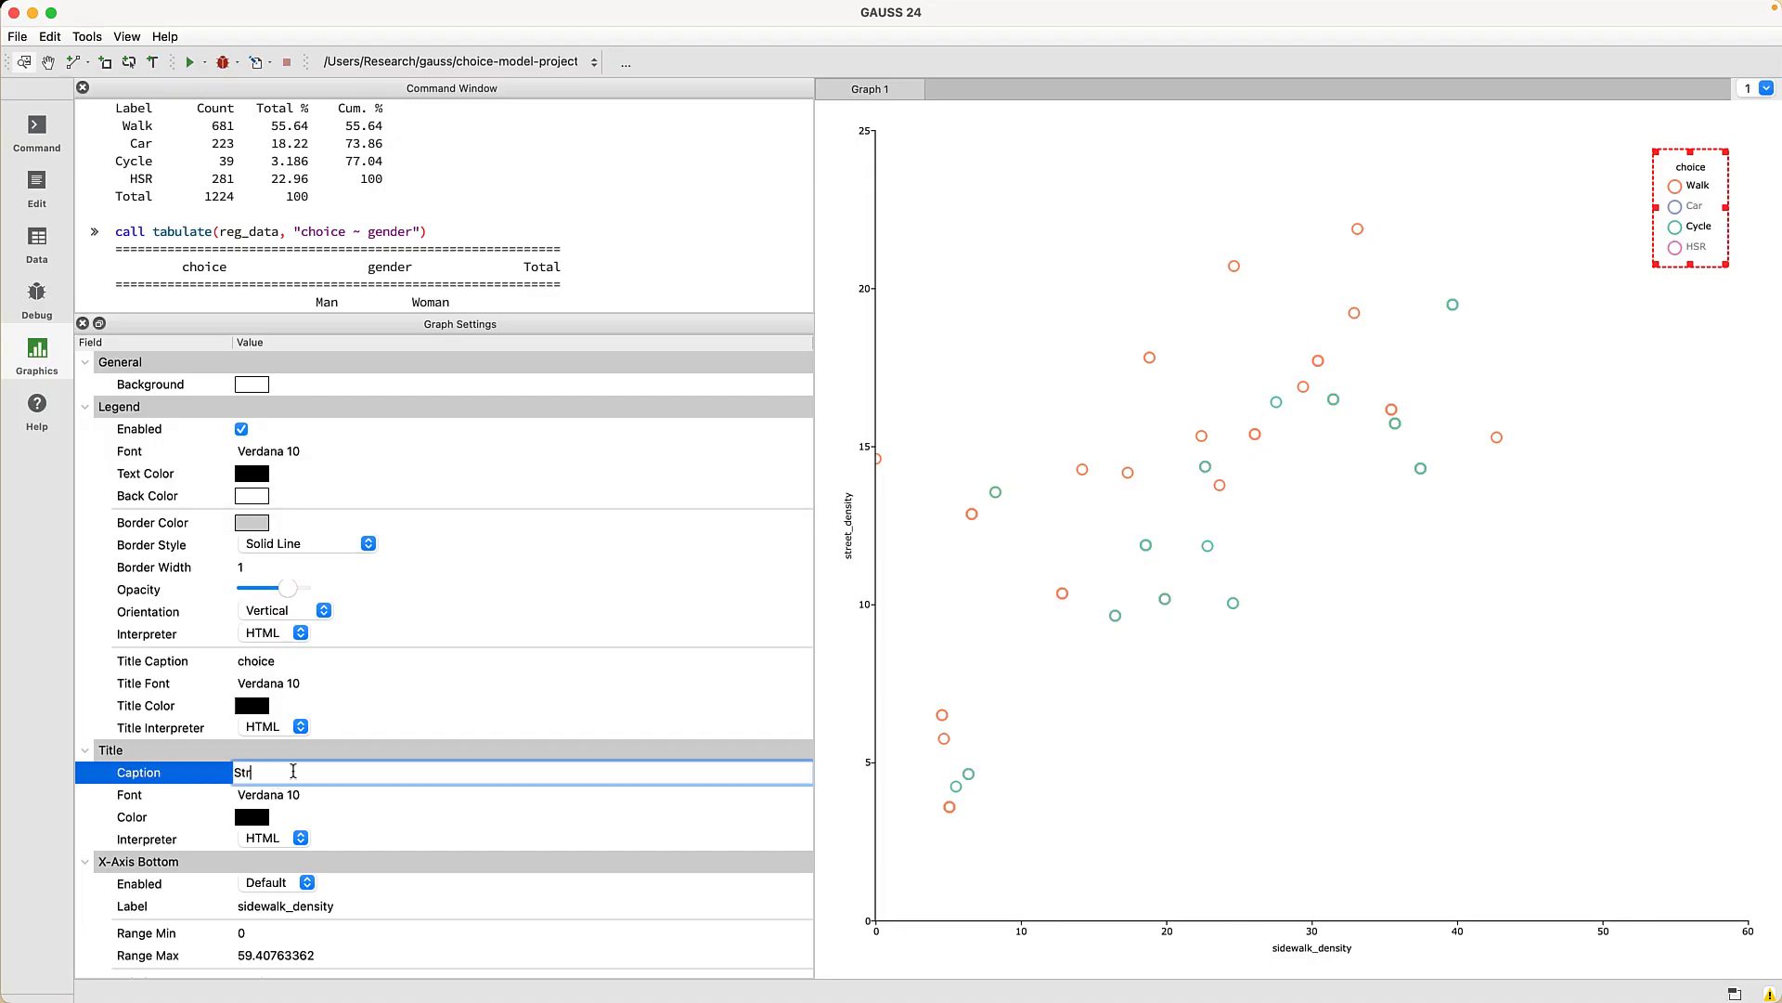
{"action": "type", "text": "eet and Sidewalk Density"}
{"action": "key", "text": "Return"}
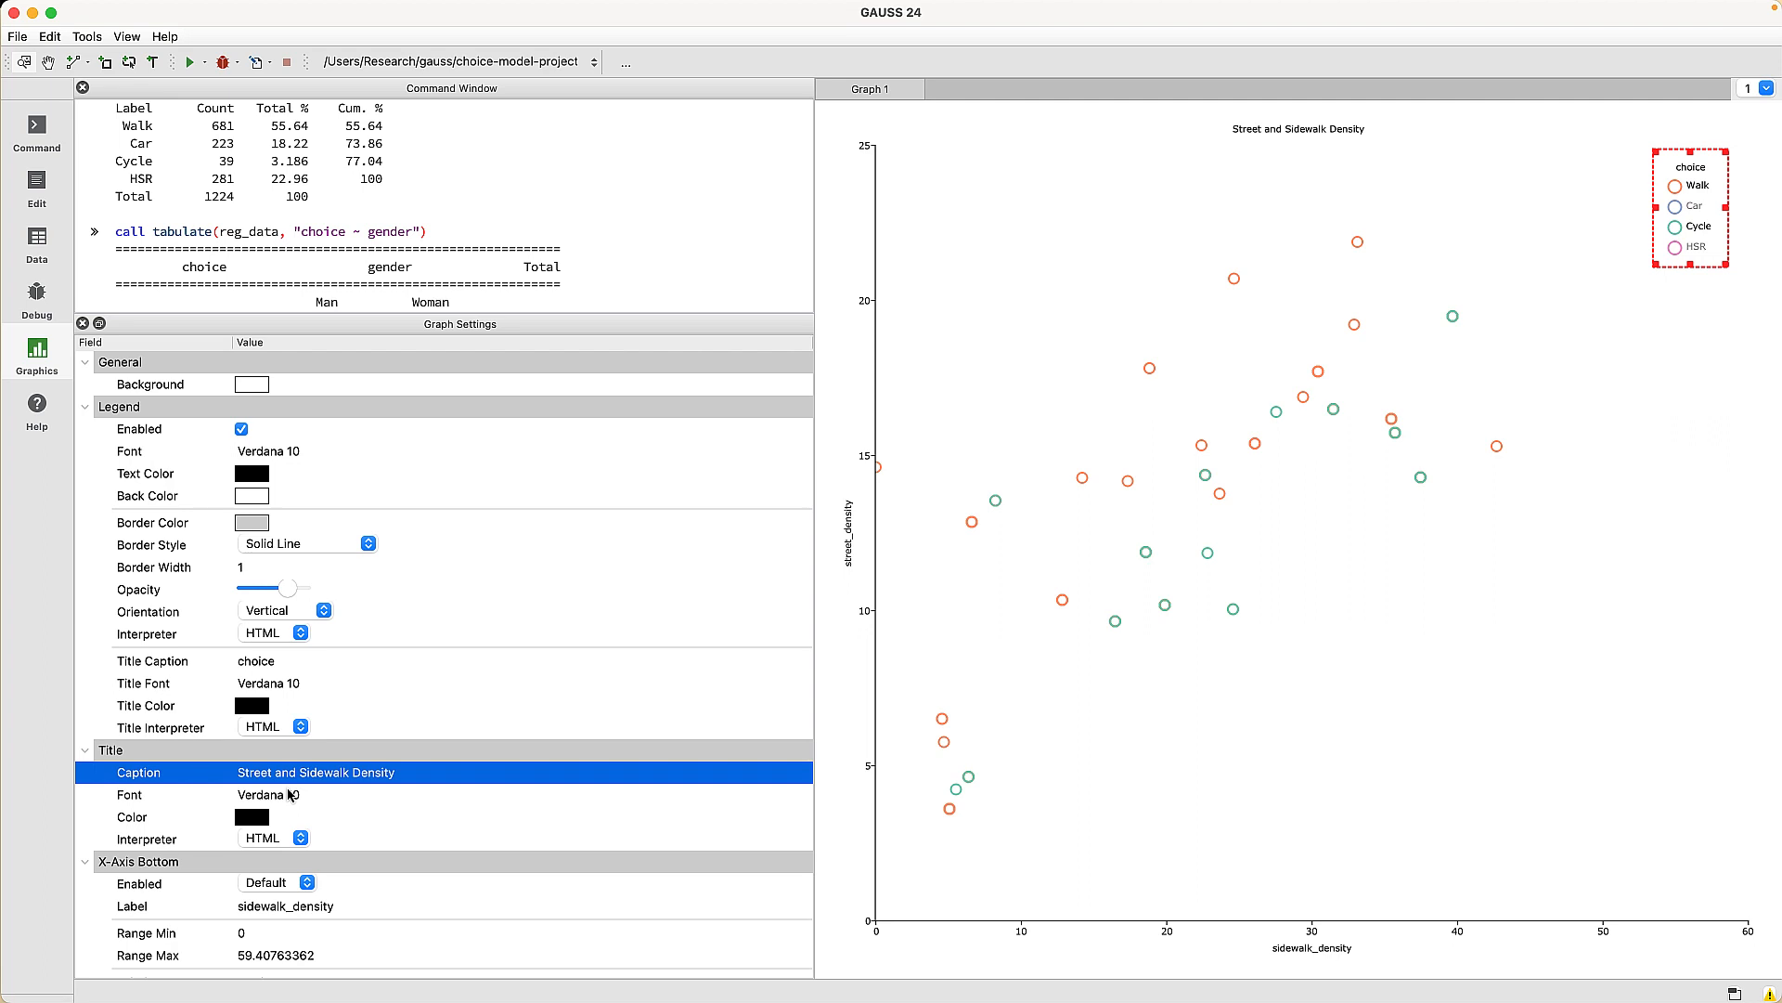
{"action": "double_click", "coordinate": [289, 795]}
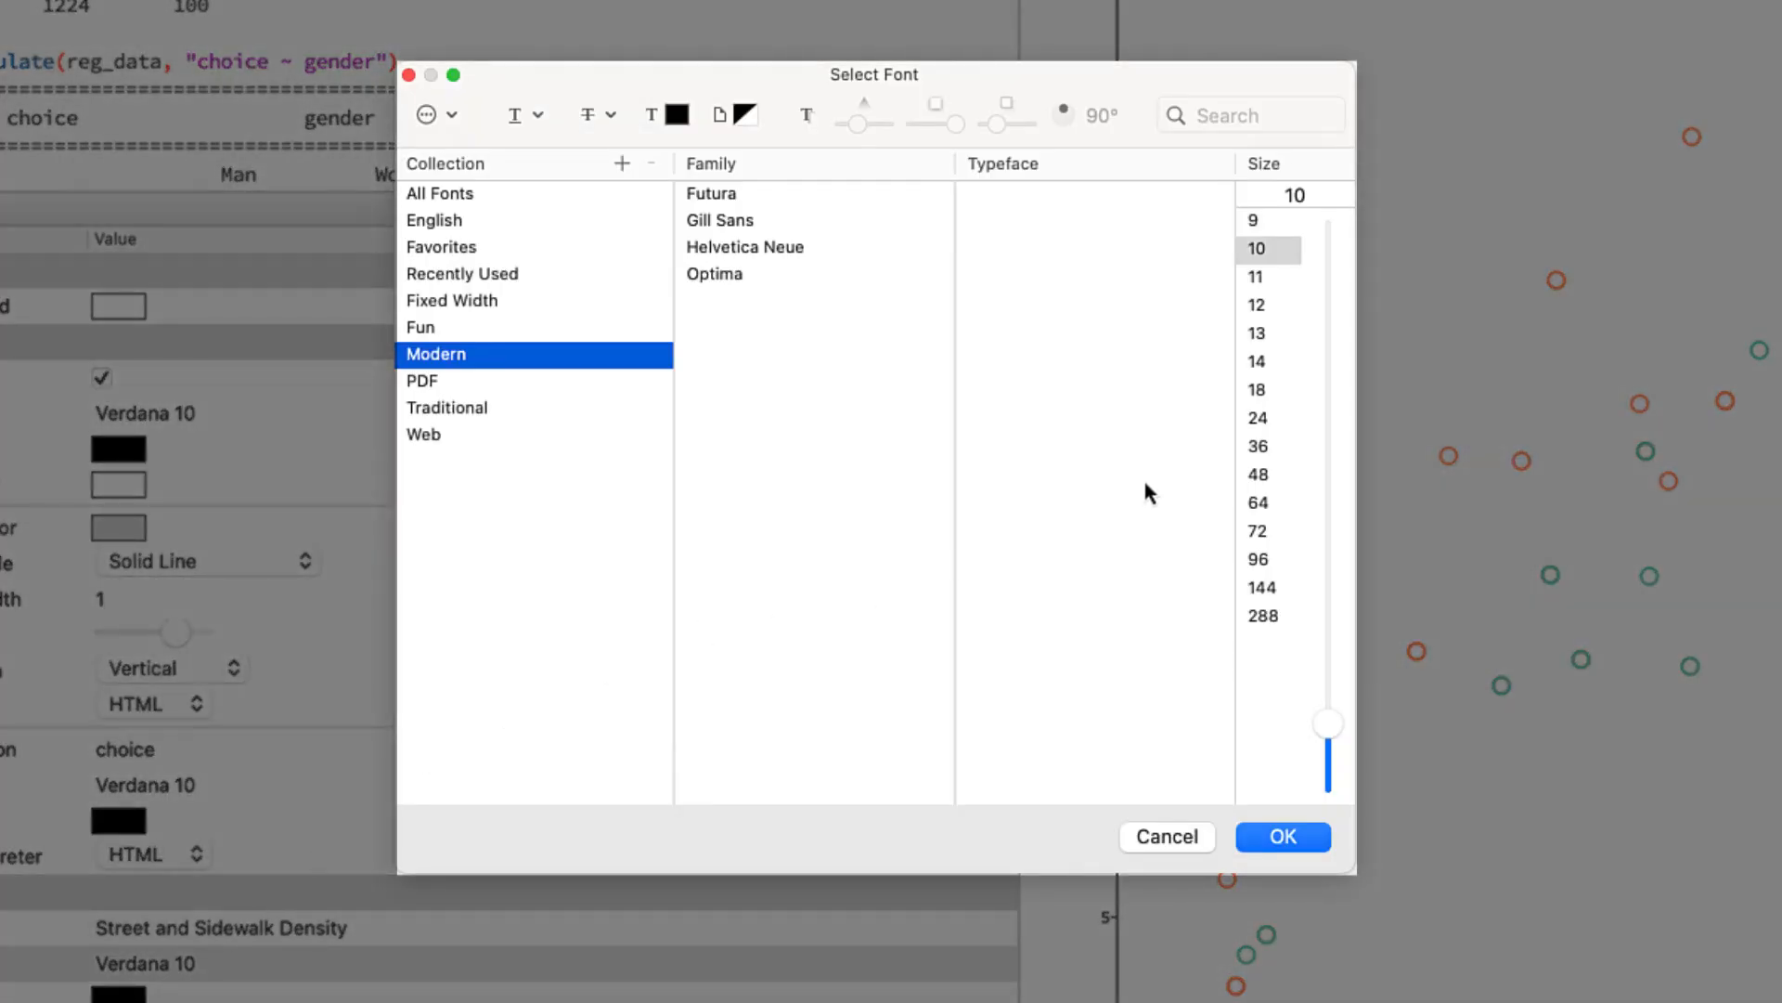
{"action": "left_click", "coordinate": [1283, 389]}
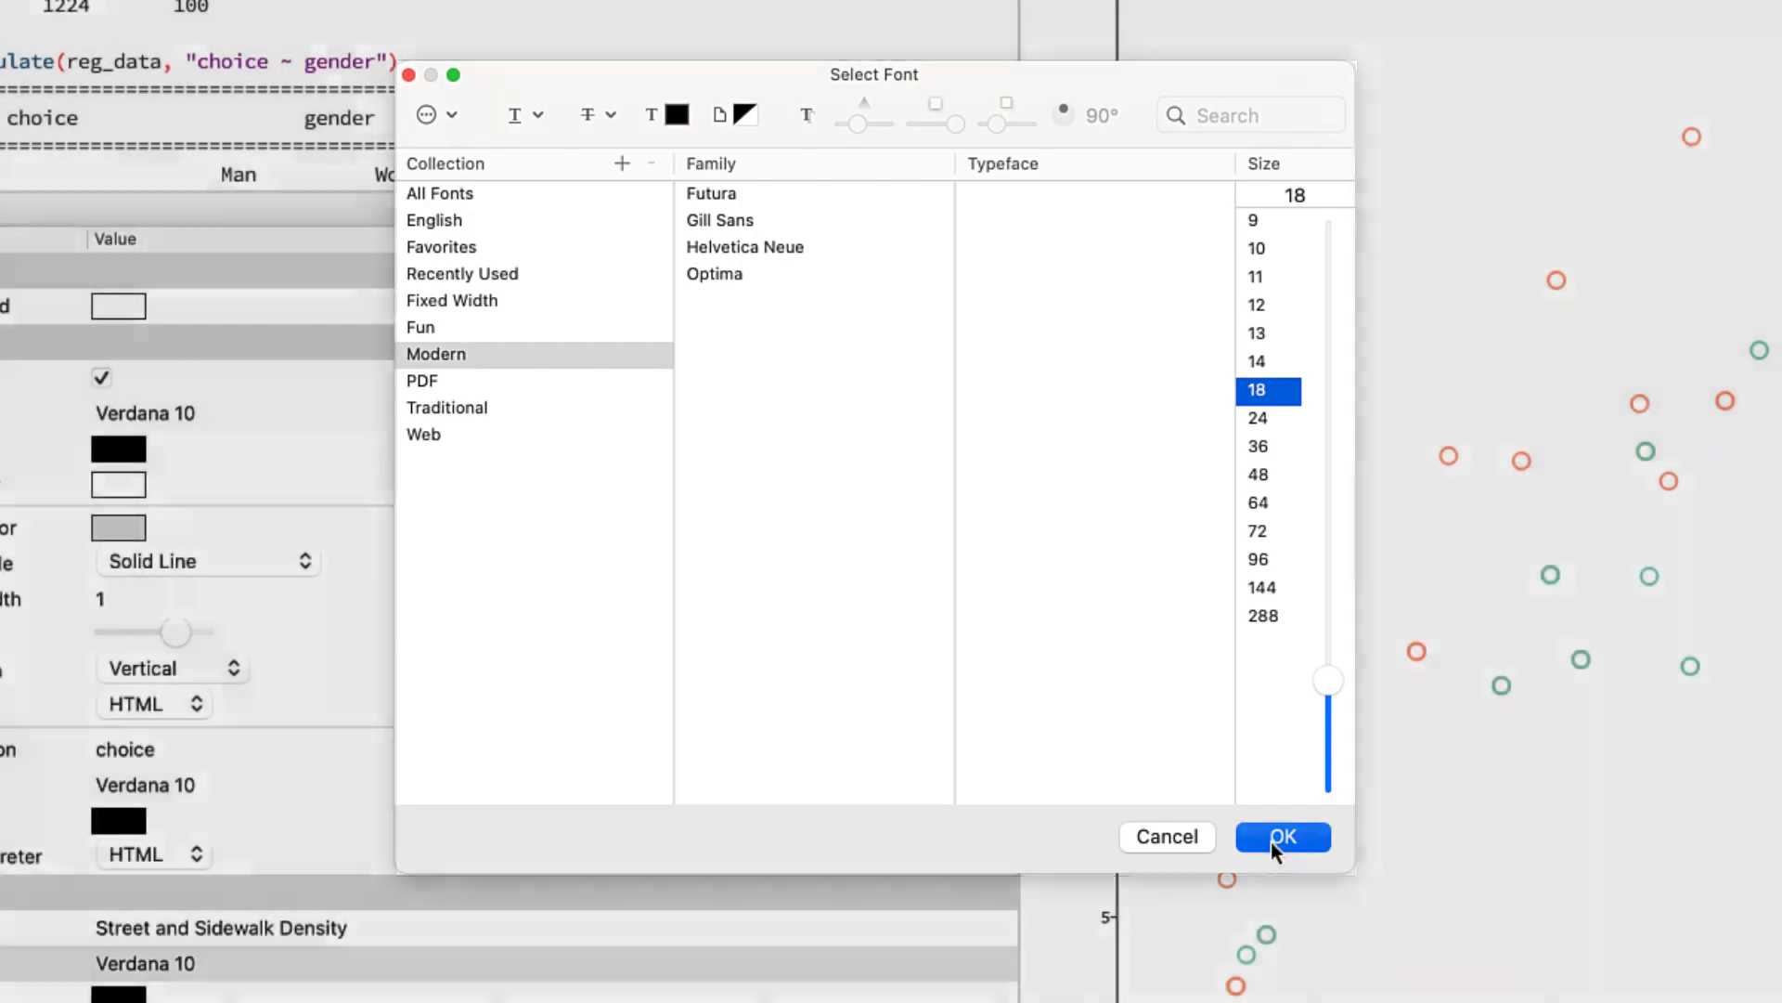
{"action": "left_click", "coordinate": [1274, 839]}
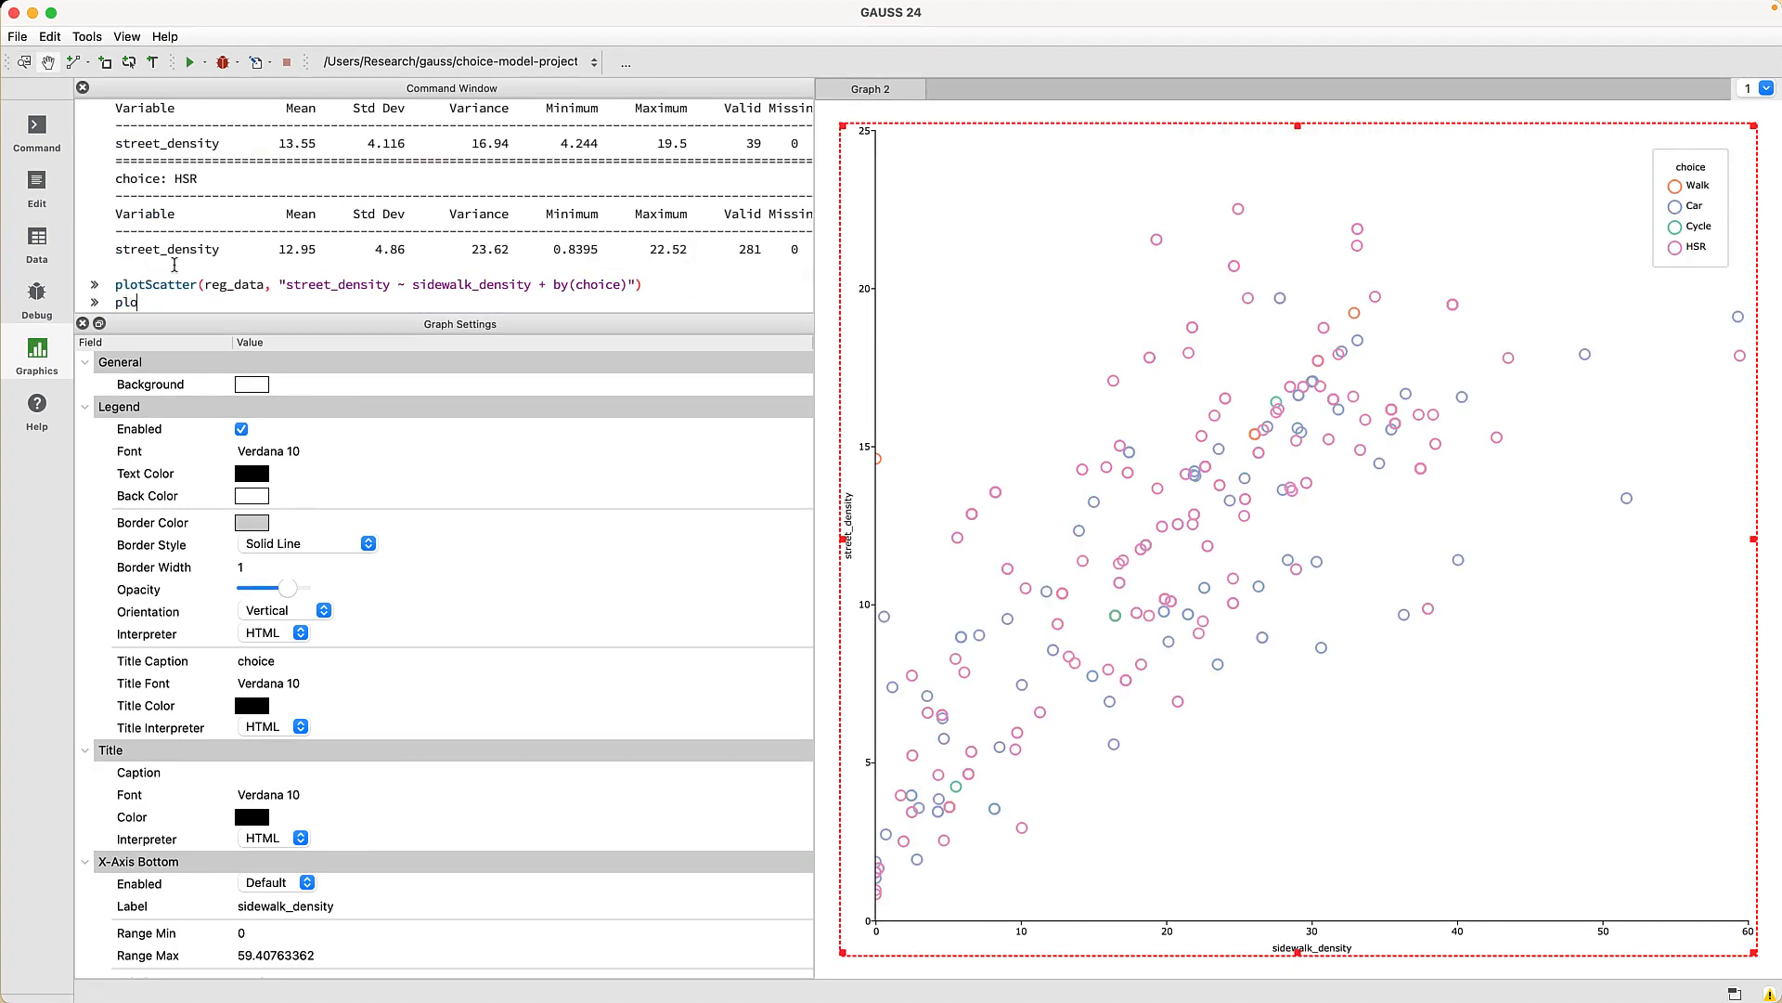
- Chart prefer_travel_alone frequencies with plotFreq, then return to the data-prep script
{"action": "type", "text": "tFreq(reg_da"}
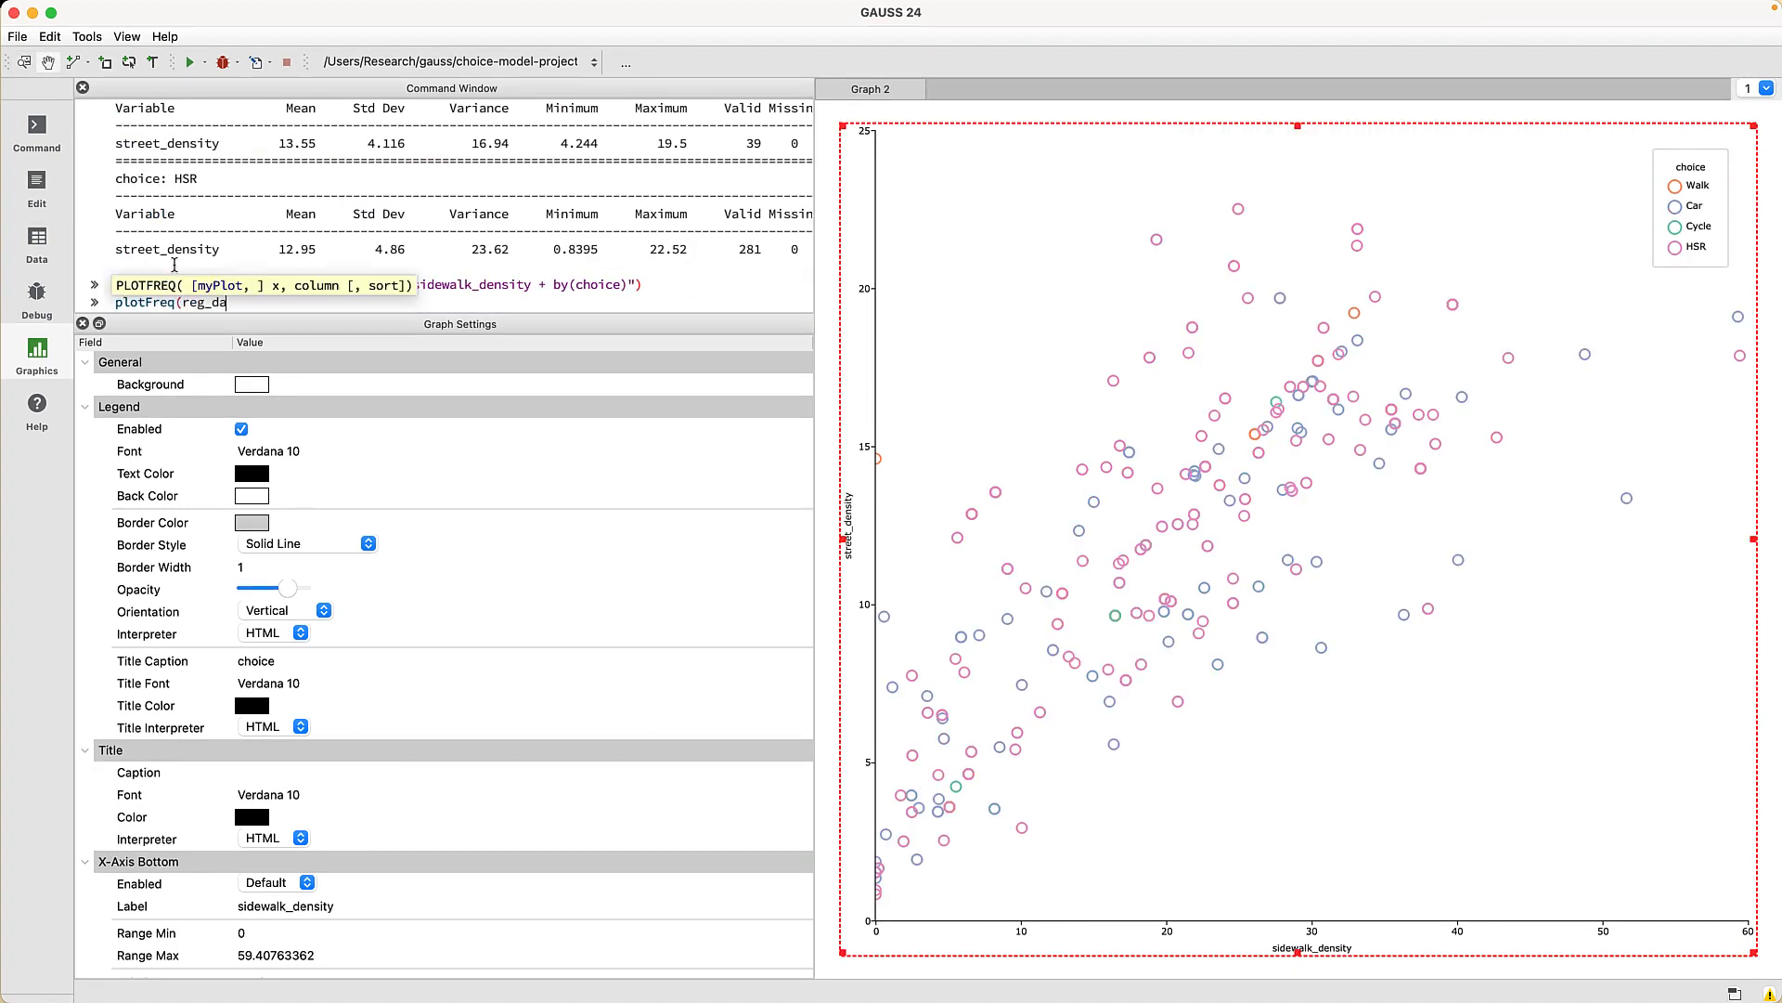
{"action": "type", "text": "ta, \"prefer_travel_alone\")"}
{"action": "key", "text": "Return"}
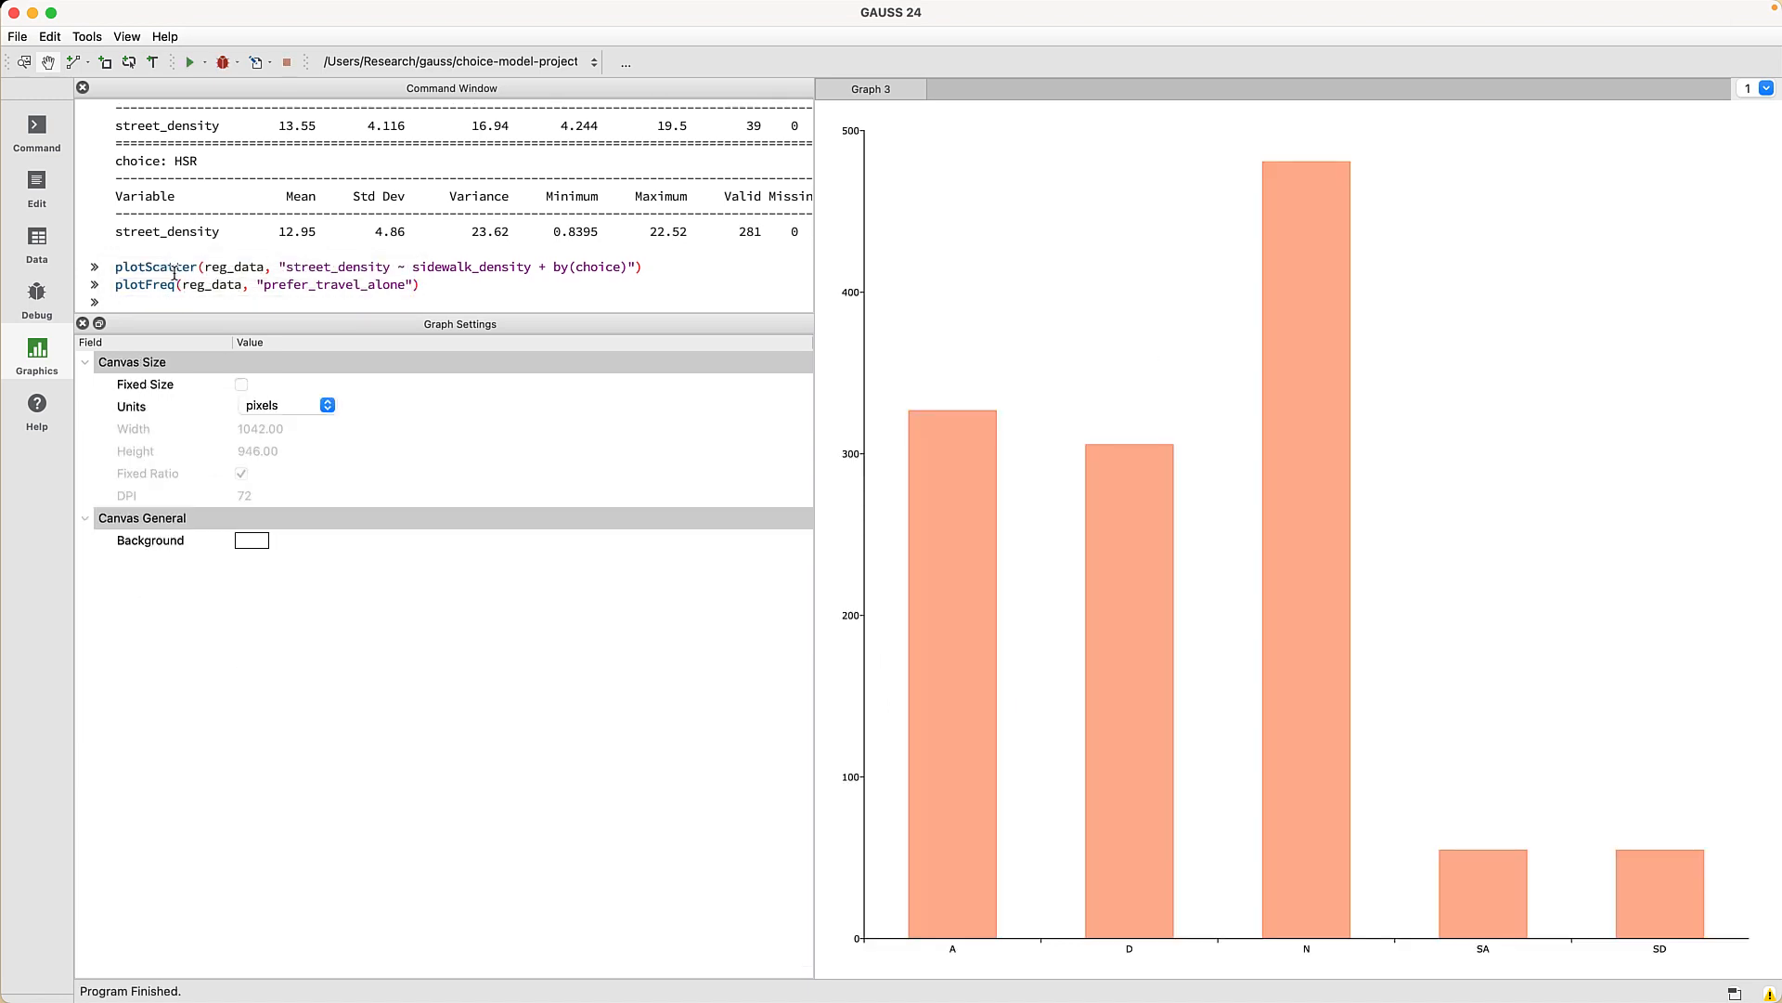
{"action": "left_click", "coordinate": [37, 182]}
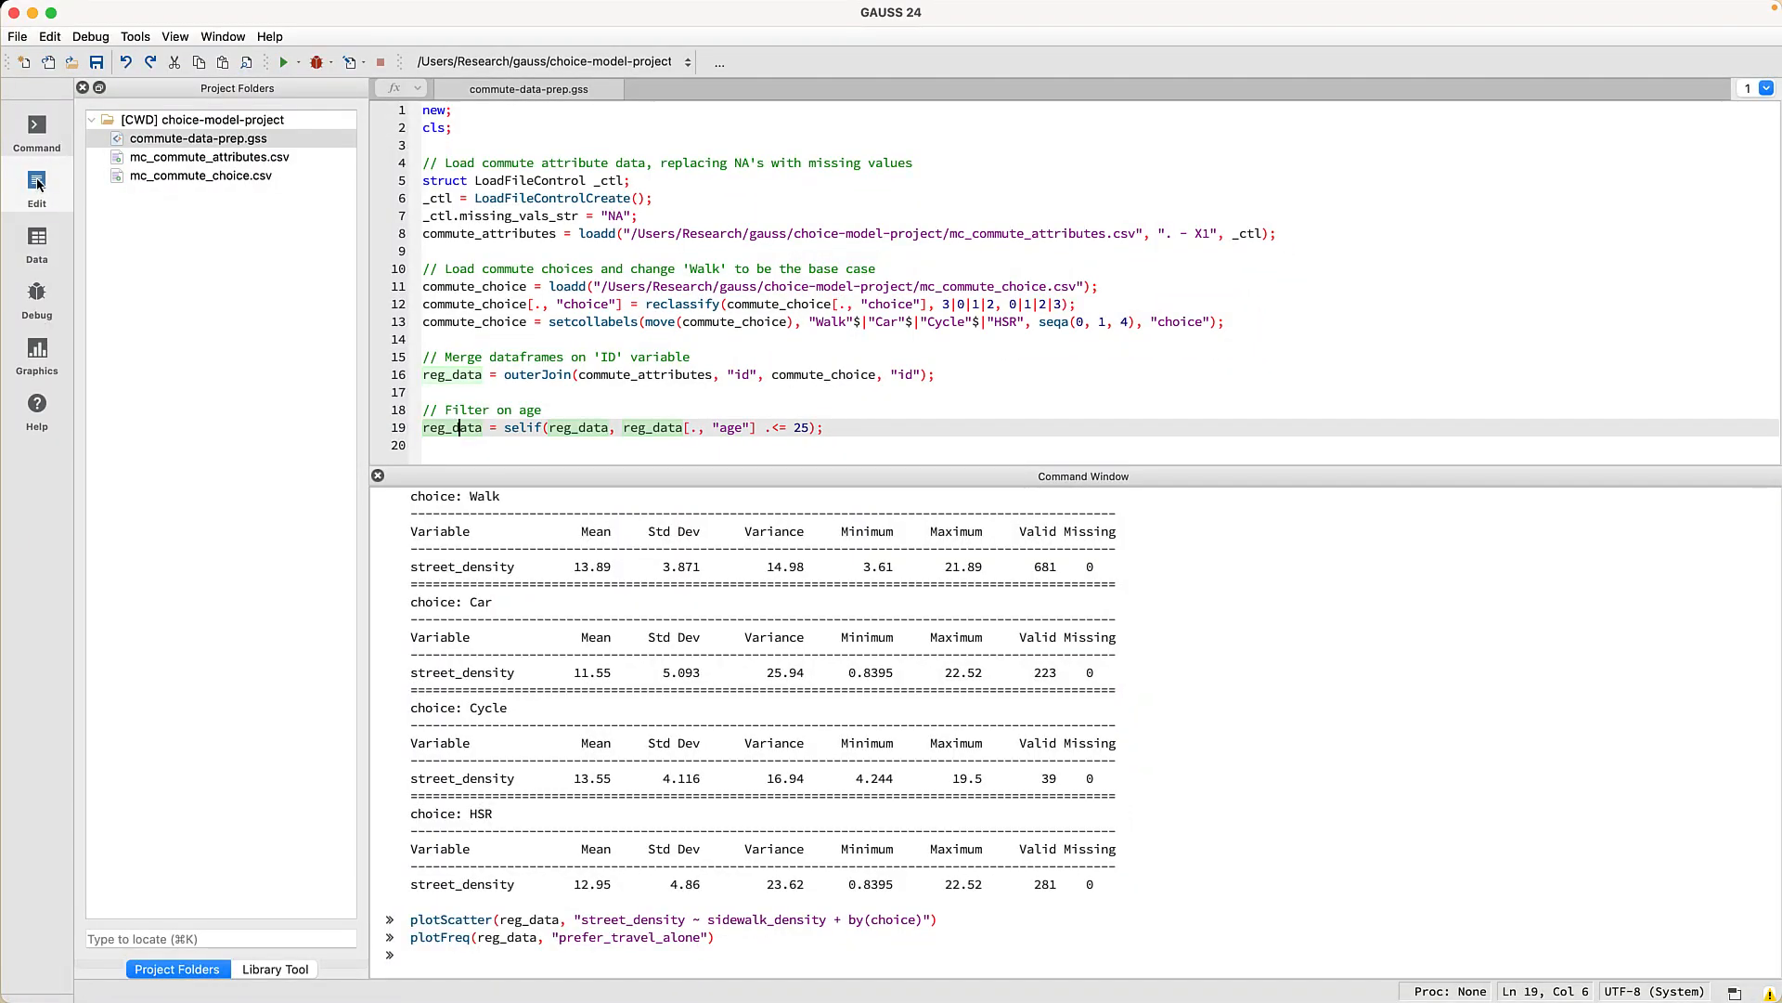
- Add a commented line creating choice_walk = reg_data[.,"choice"] .== "Walk" after the age filter
{"action": "left_click", "coordinate": [856, 429]}
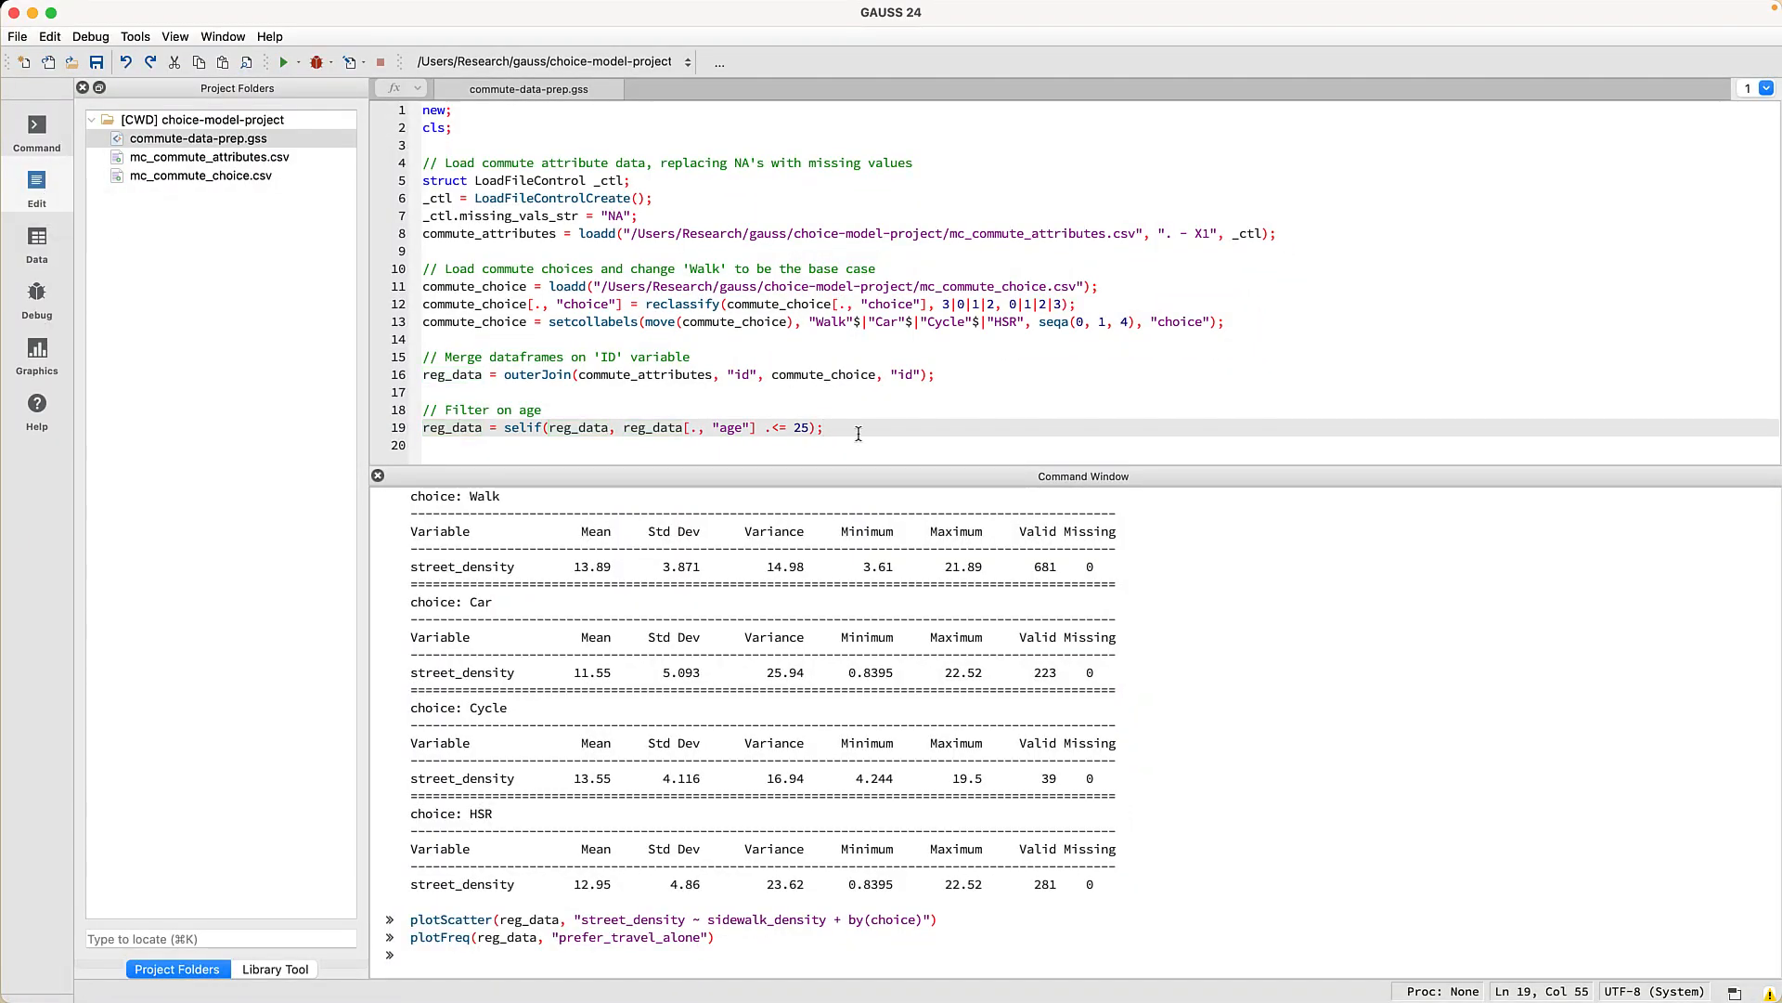
{"action": "key", "text": "Return"}
{"action": "key", "text": "Return"}
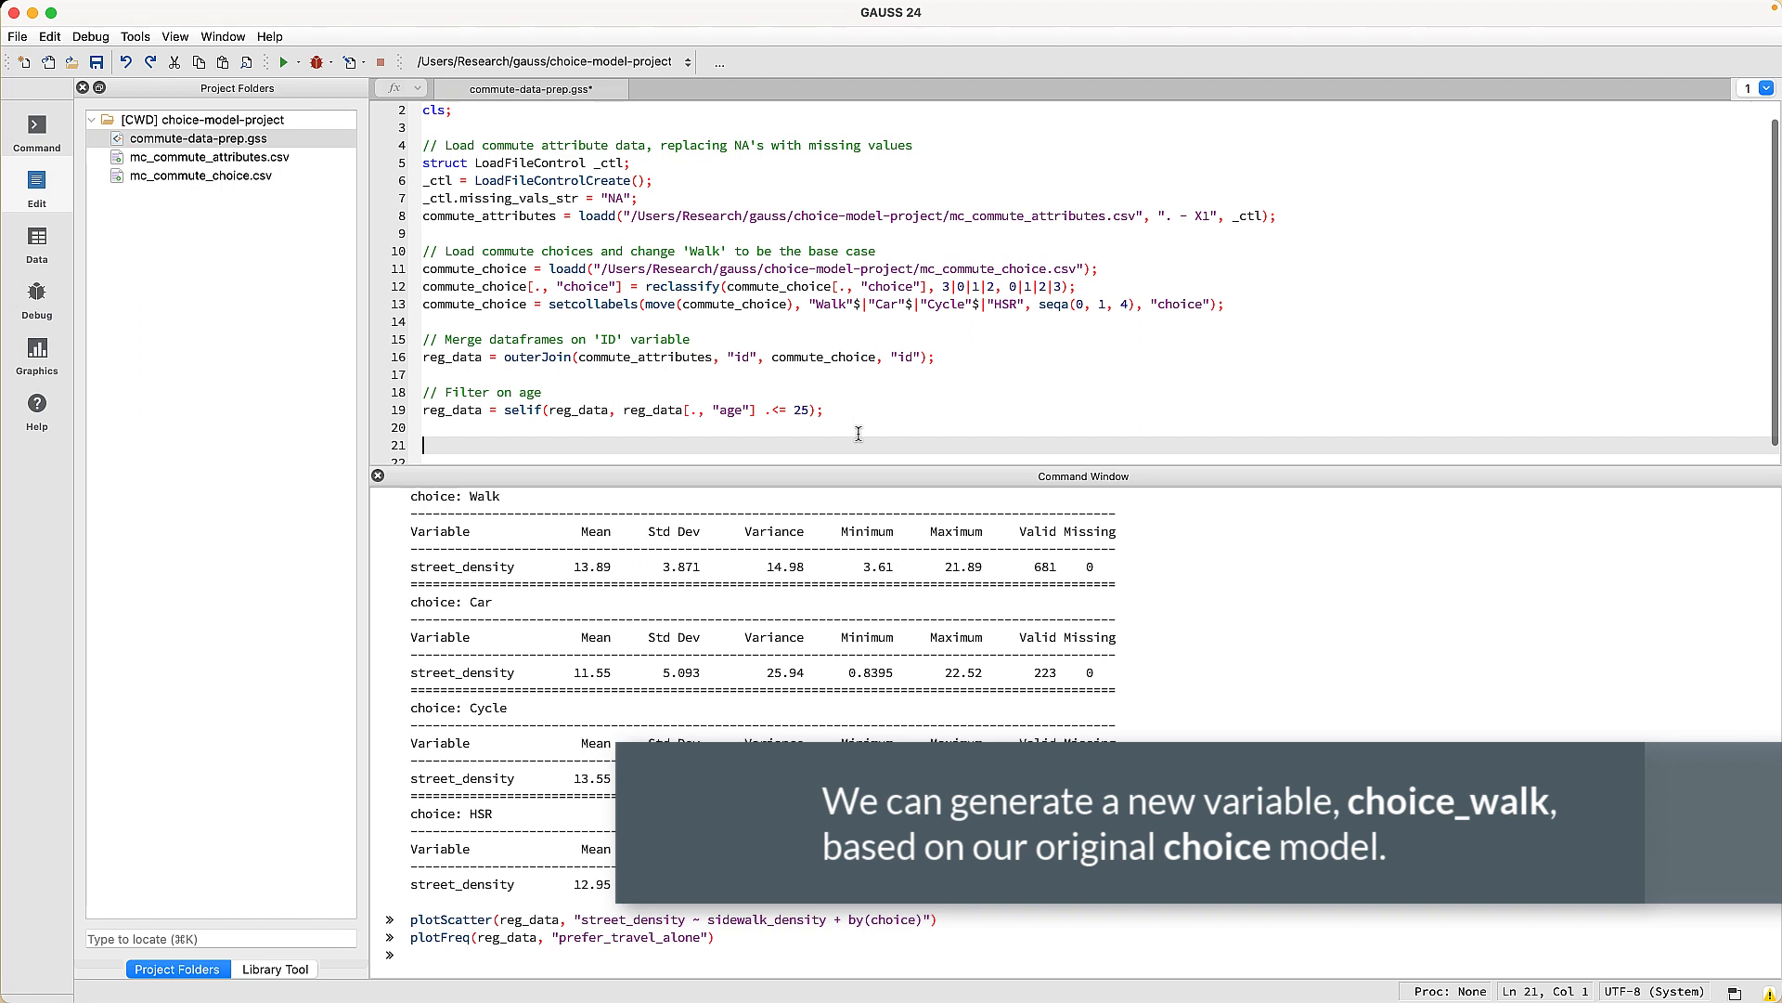
{"action": "type", "text": "// Create ind"}
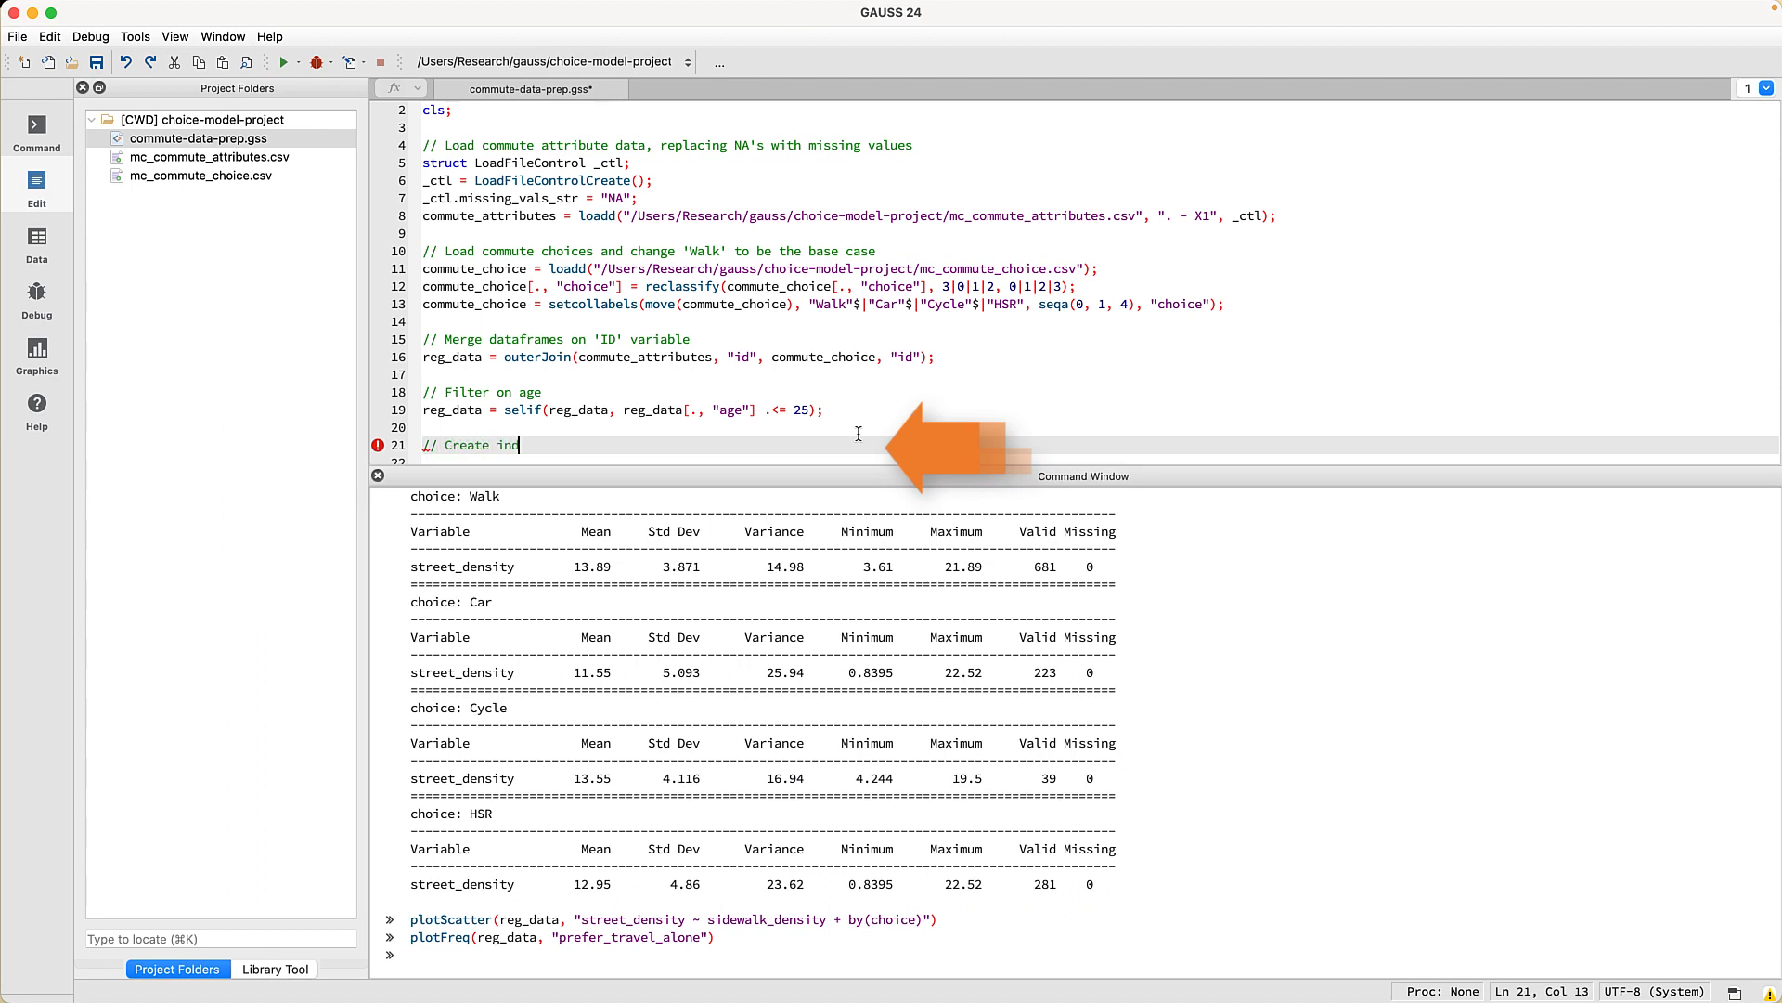
{"action": "type", "text": "icator variable for the choice of 'walk'"}
{"action": "key", "text": "Return"}
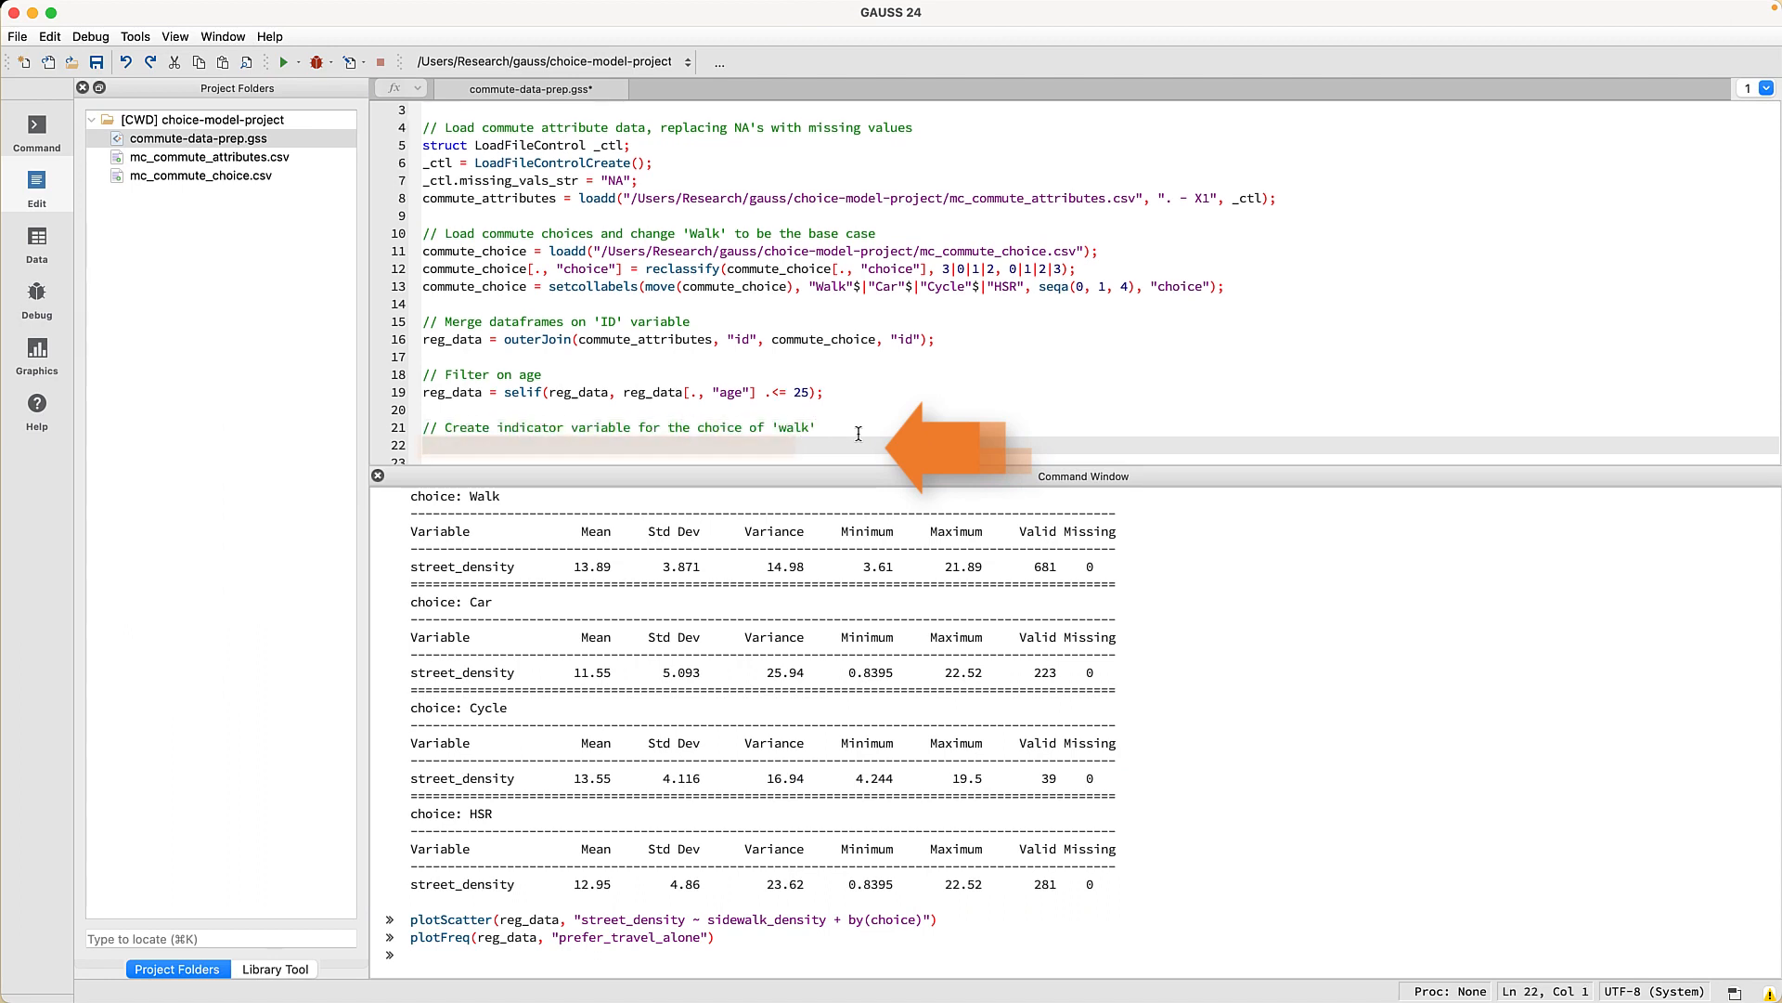
{"action": "type", "text": "choice_walk = reg_data[.,\""}
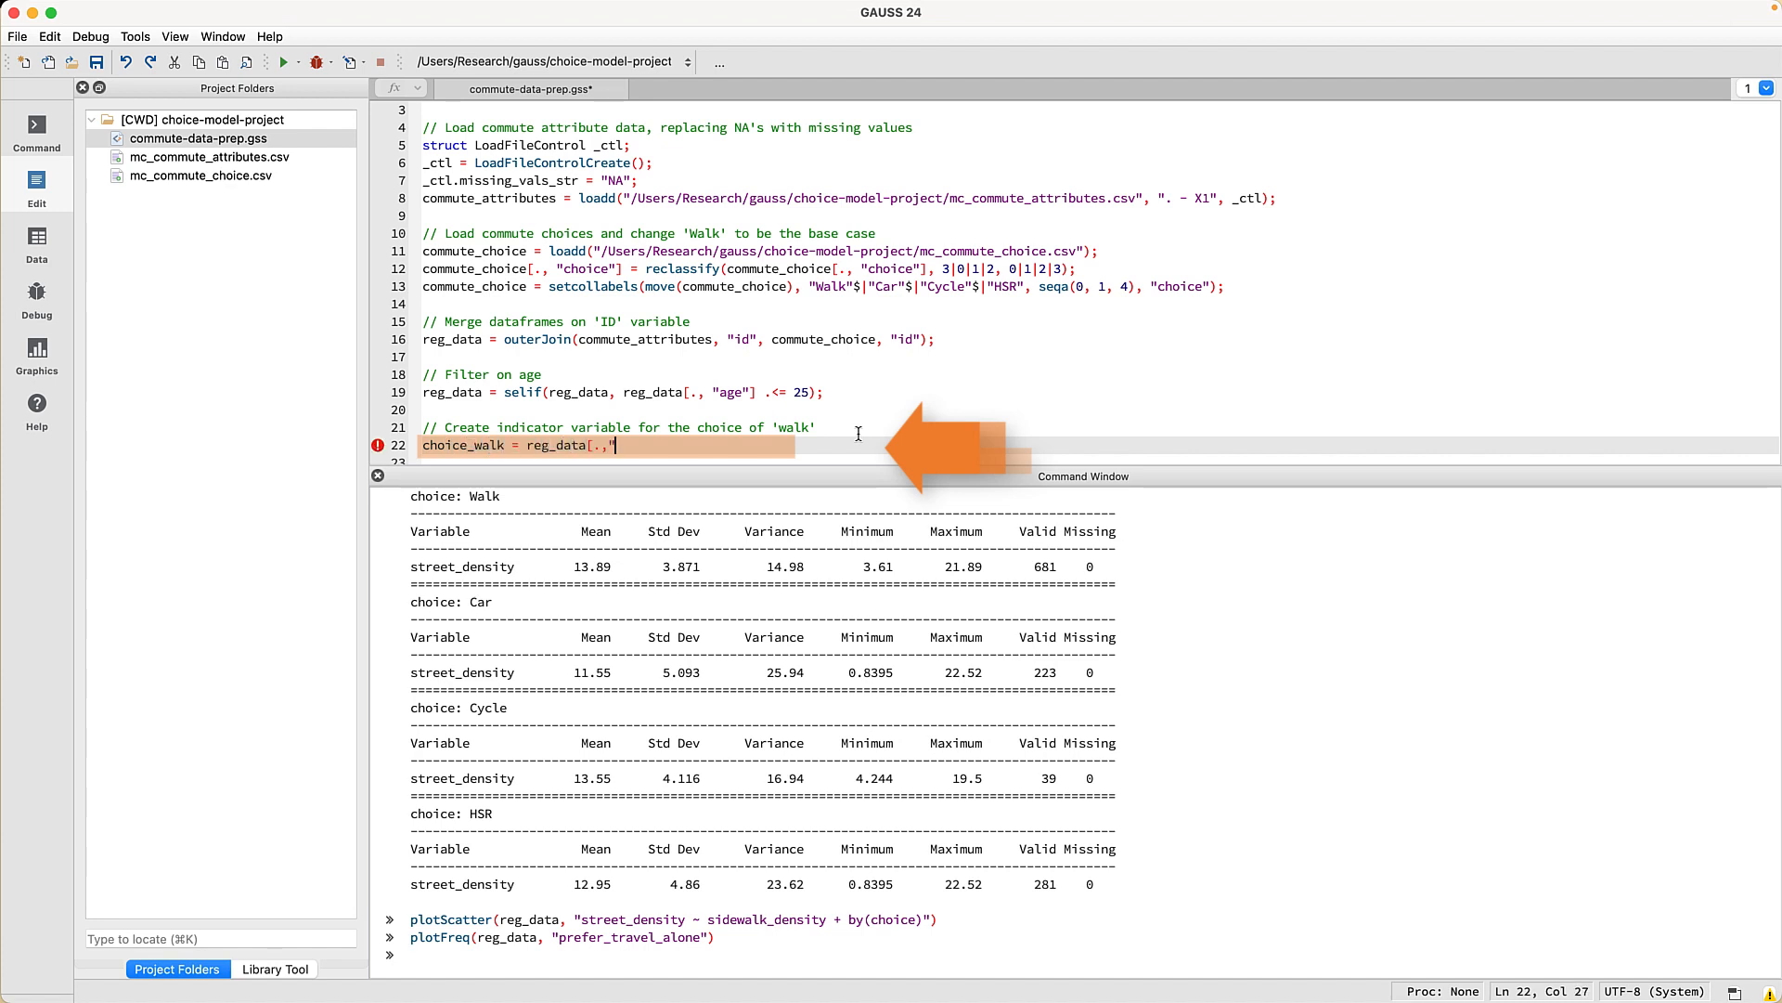
{"action": "type", "text": "choice\"] .== \"Walk\";"}
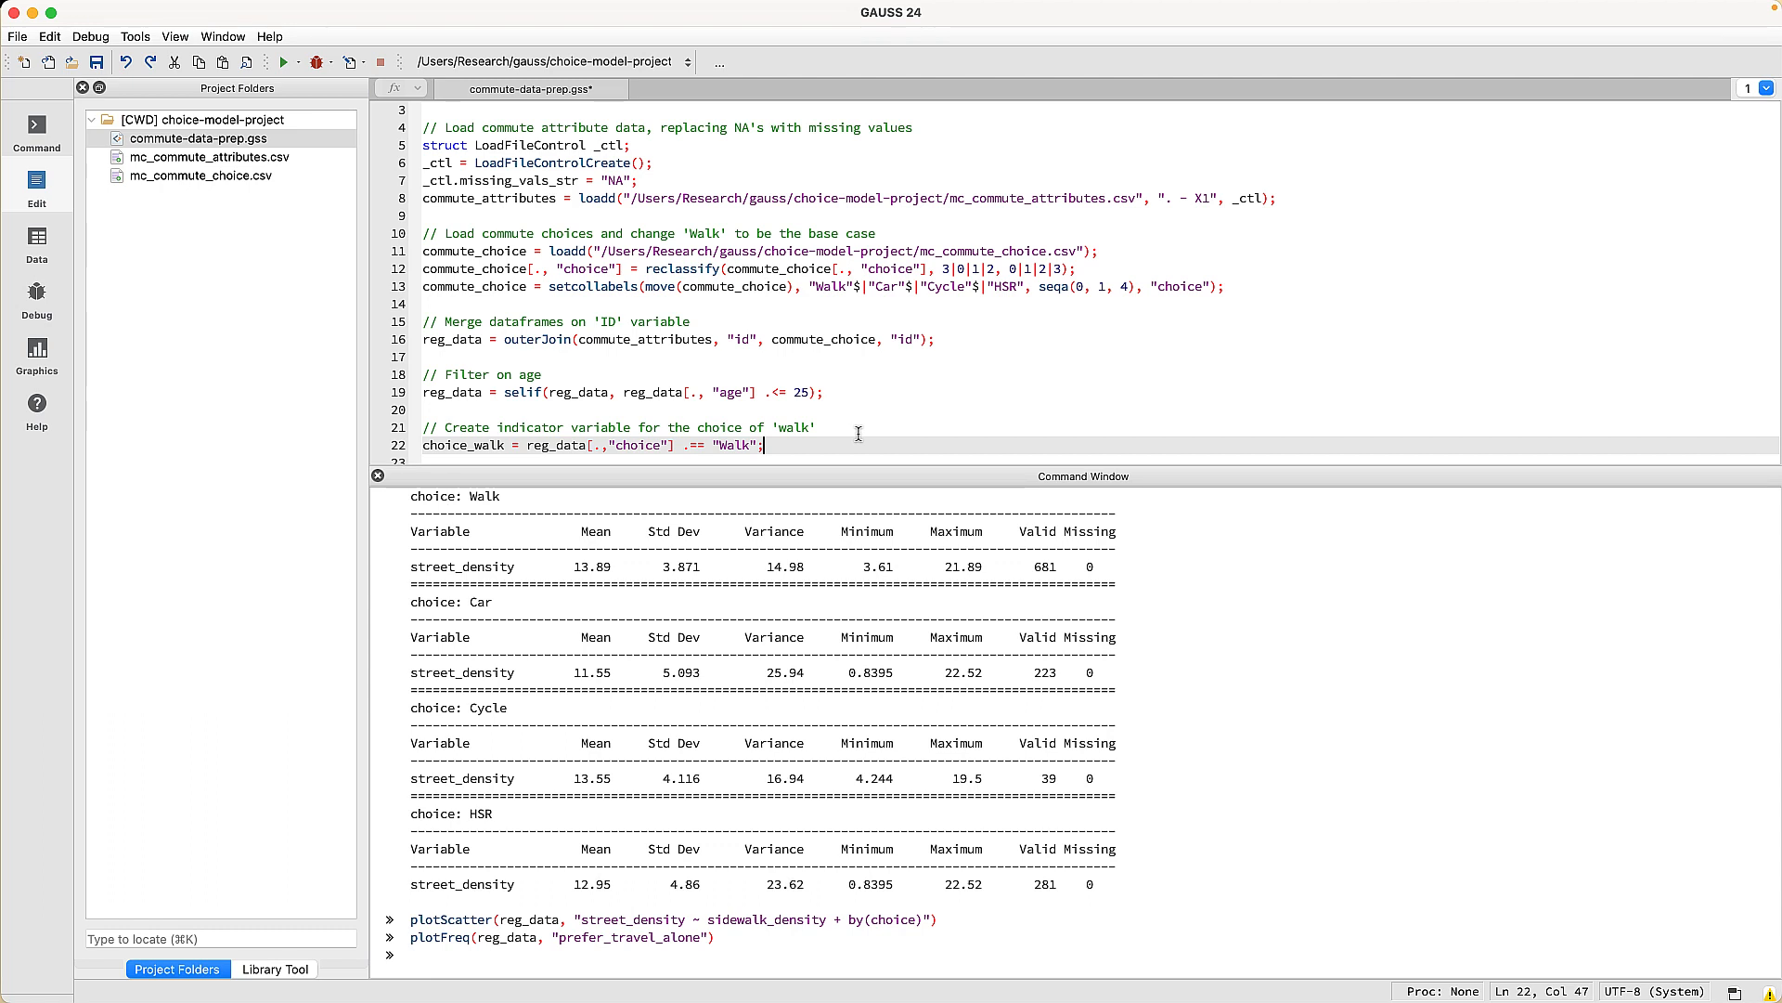
- Prepend choice_walk to reg_data via asdf under a comment, then save and run the script
{"action": "key", "text": "Return"}
{"action": "key", "text": "Return"}
{"action": "type", "text": "// Add 'w"}
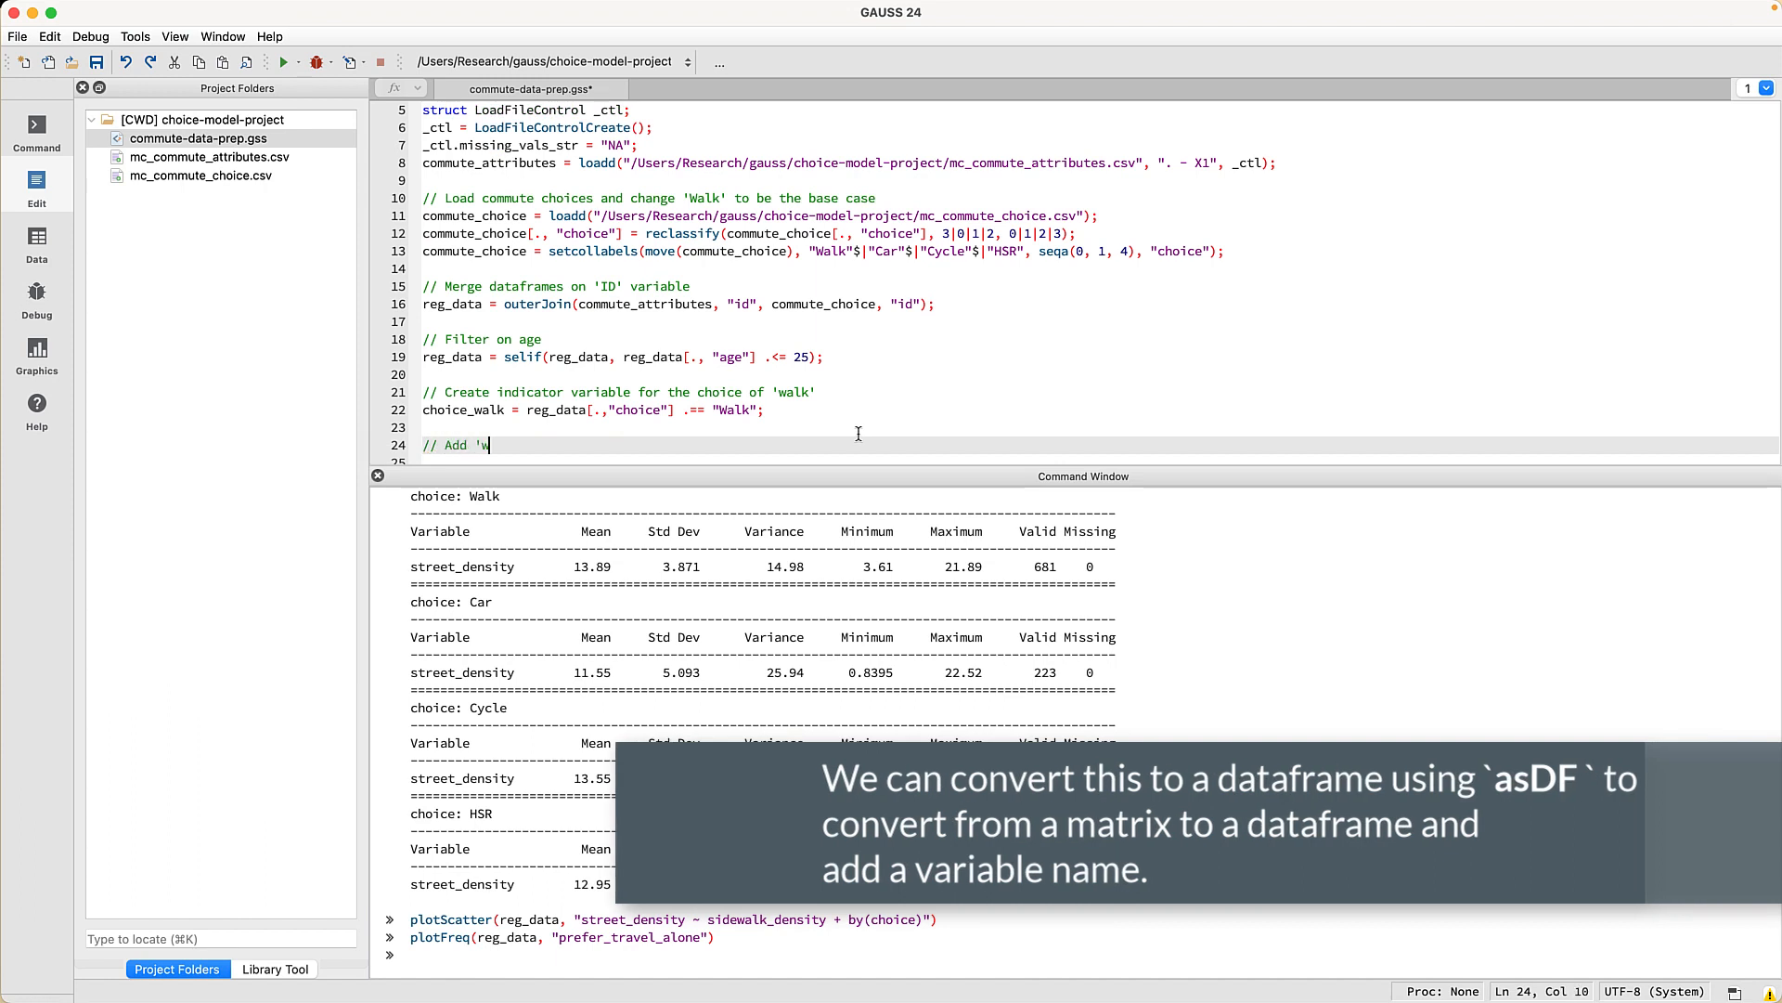
{"action": "type", "text": "alk' indicator variable to reg_data"}
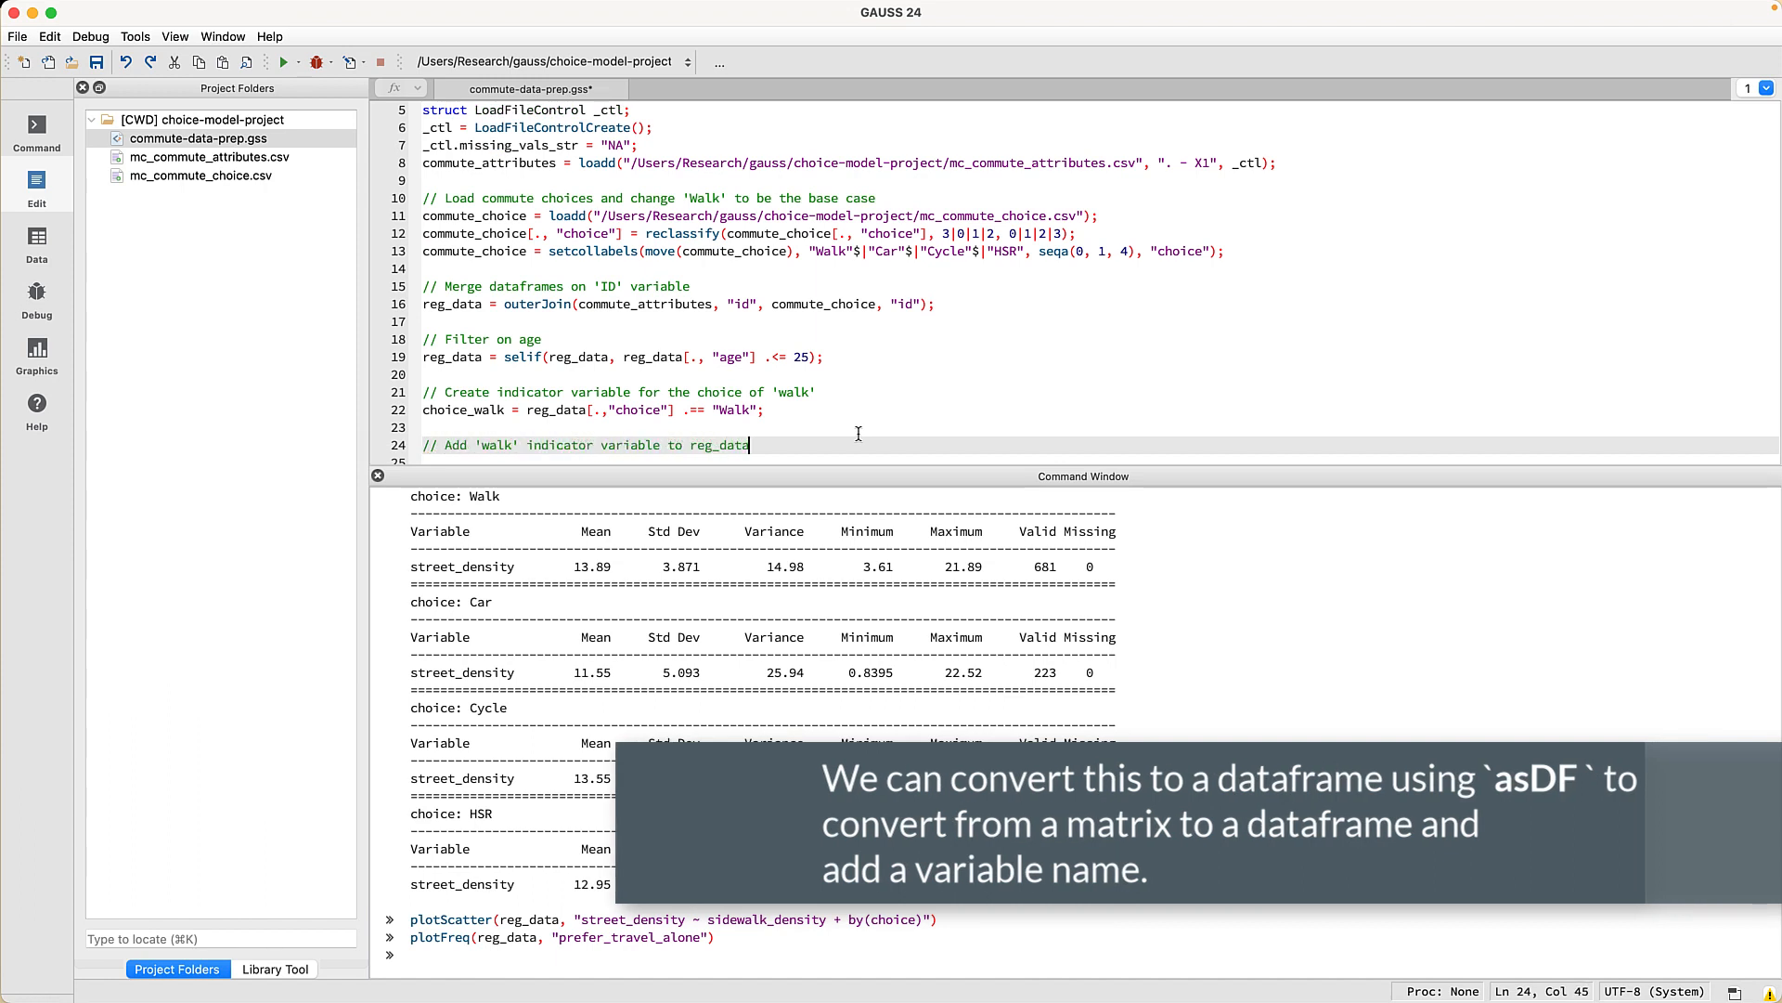
{"action": "key", "text": "Return"}
{"action": "type", "text": "reg_data = a"}
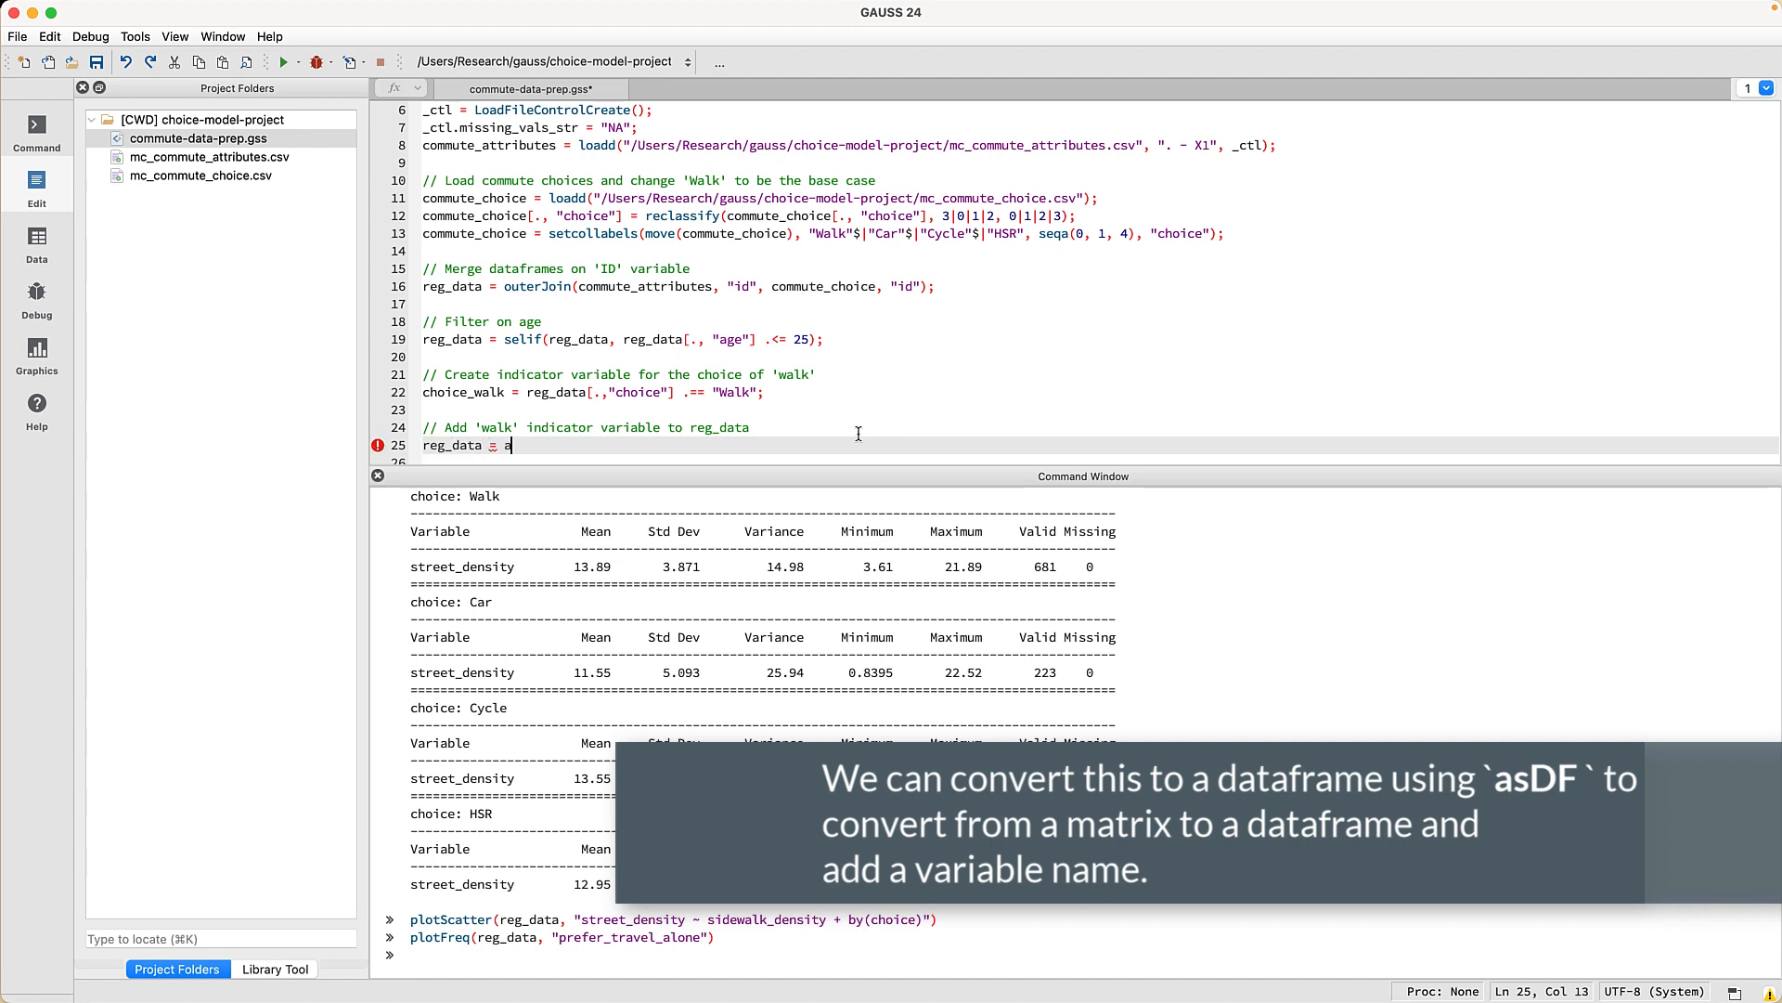
{"action": "type", "text": "sdf(choice_w"}
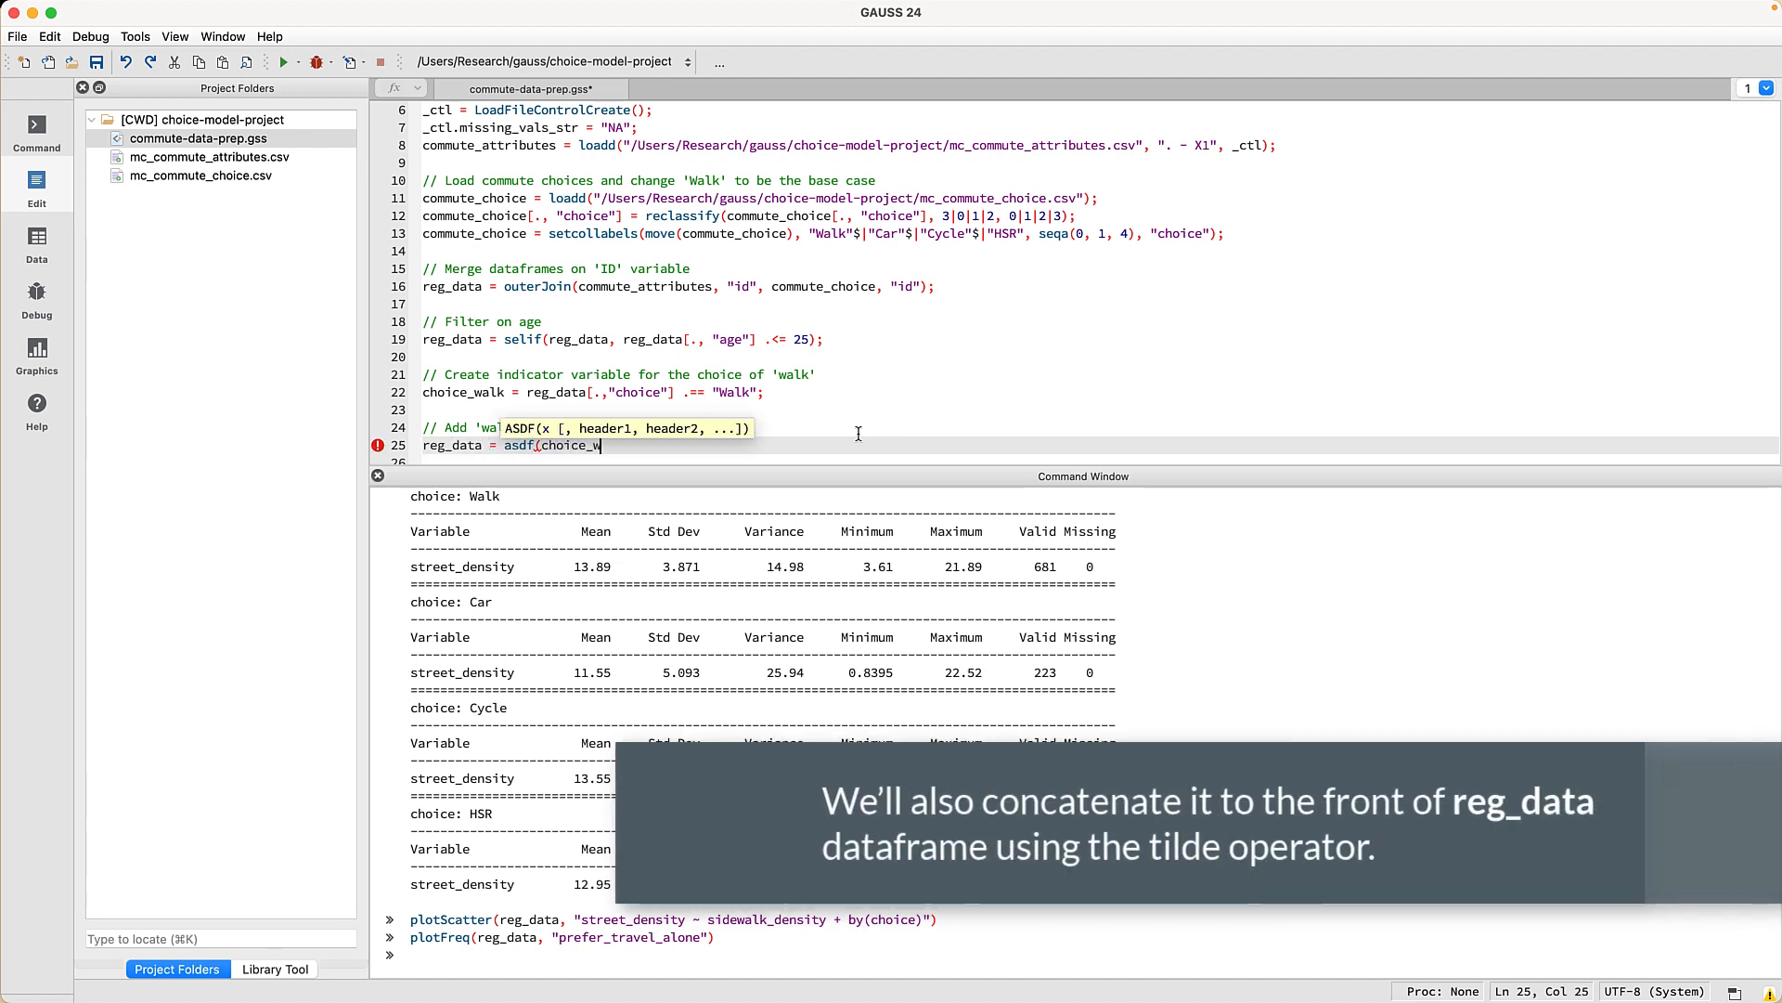
{"action": "type", "text": "alk, \"choice_walk\") "}
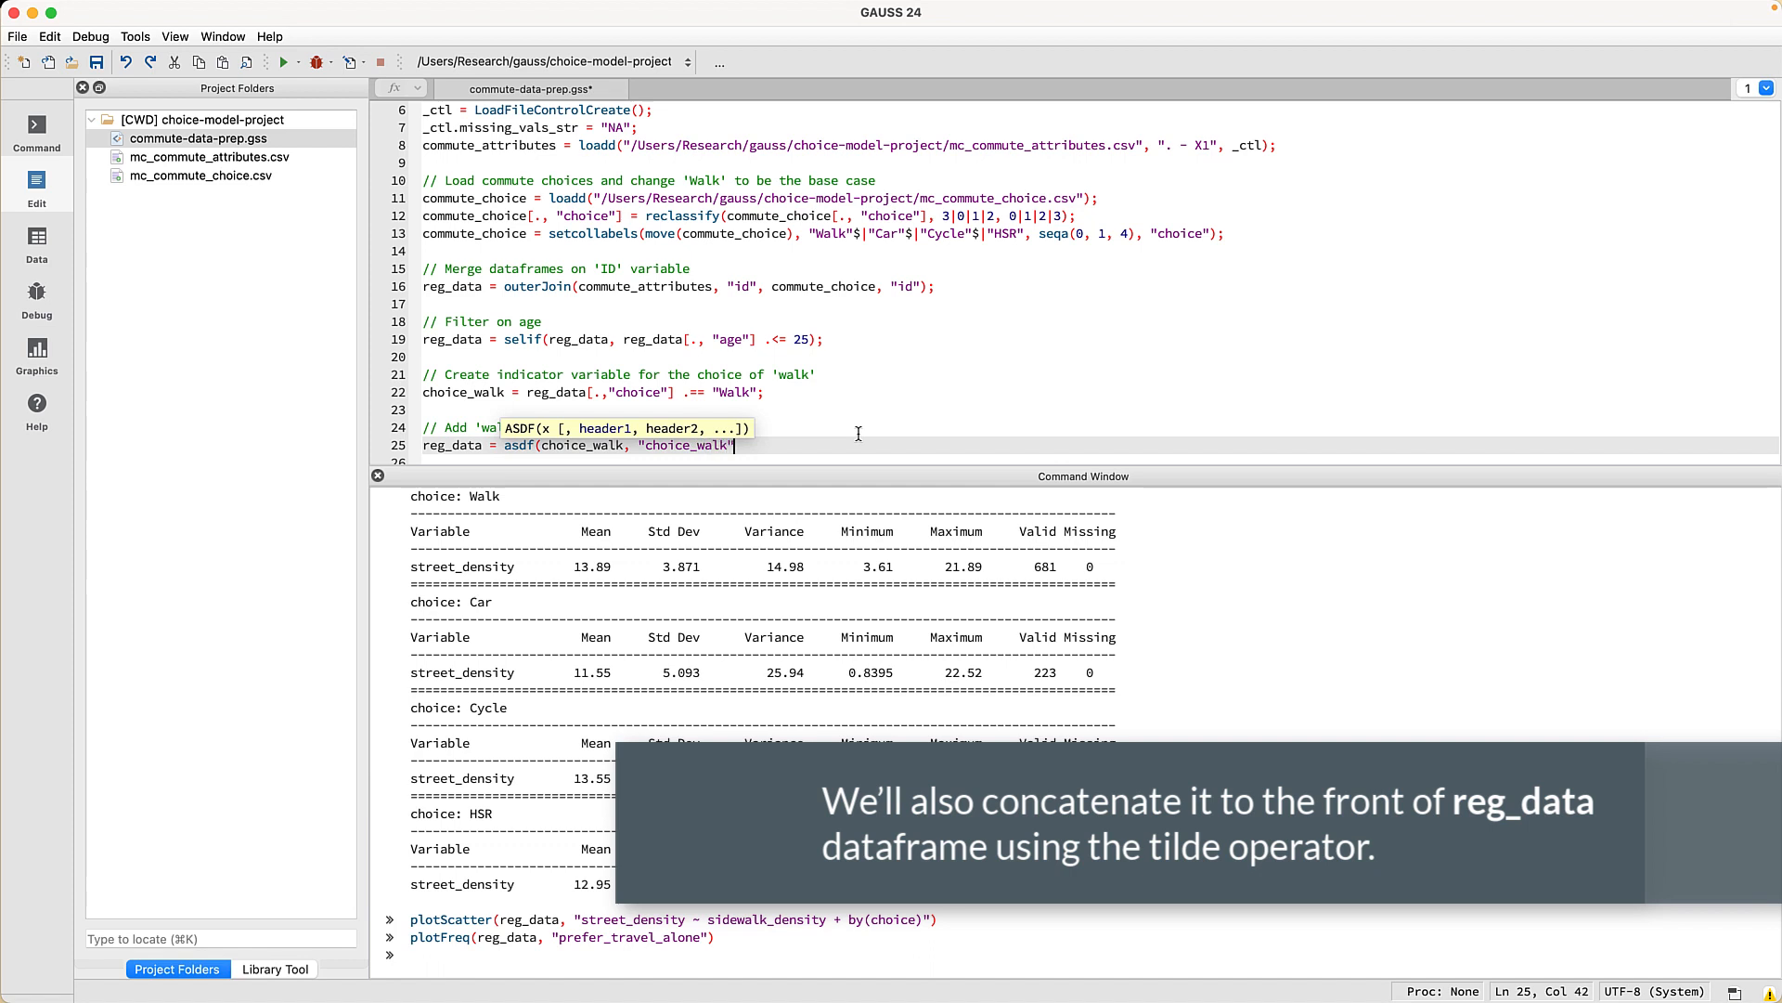
{"action": "type", "text": "~ reg_"}
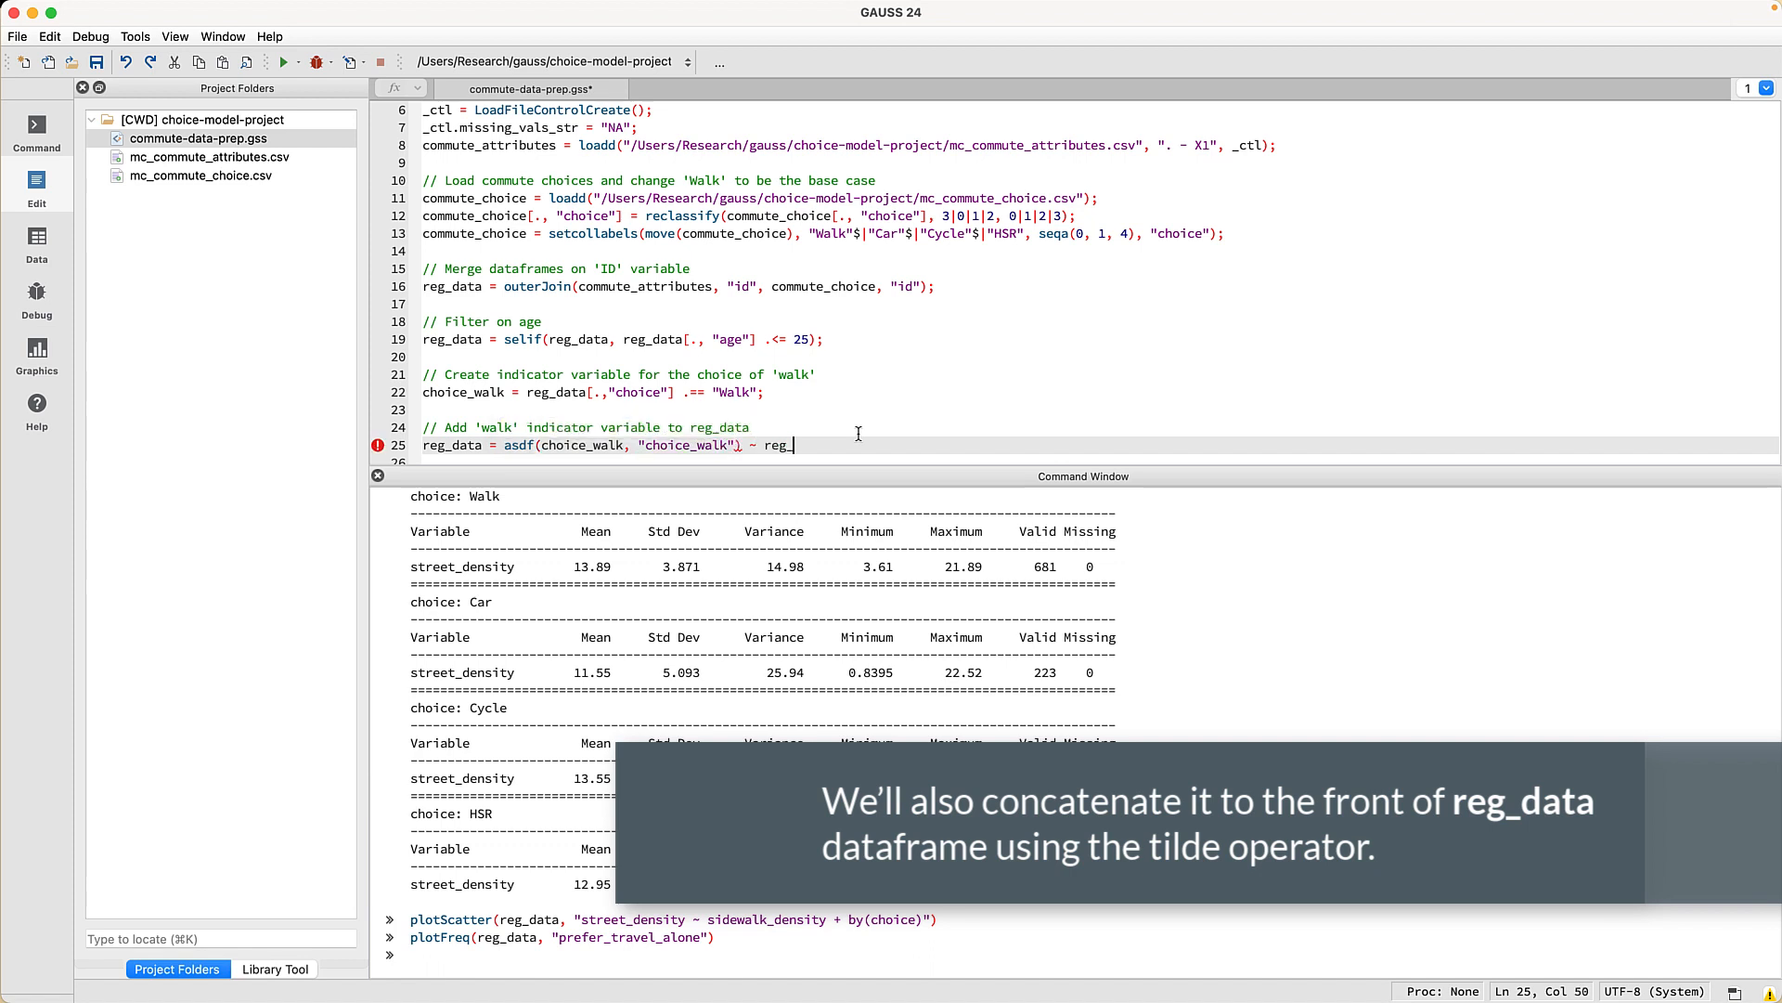
{"action": "type", "text": "data;"}
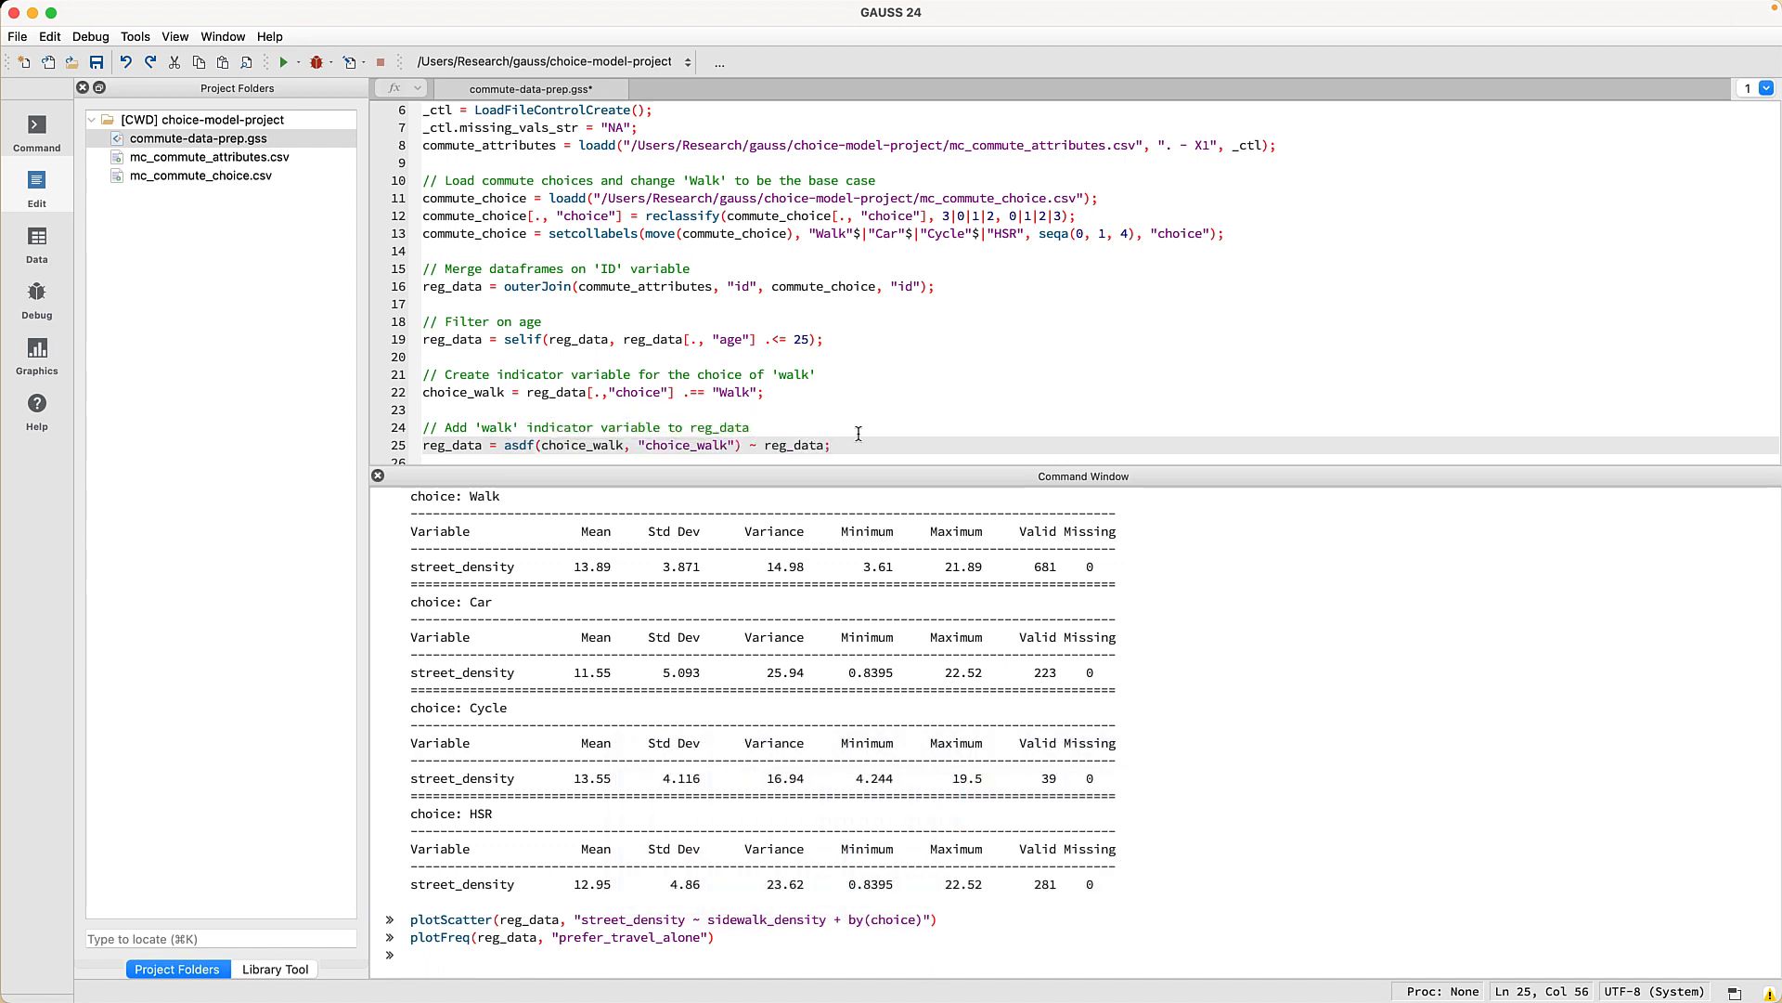
{"action": "left_click", "coordinate": [285, 62]}
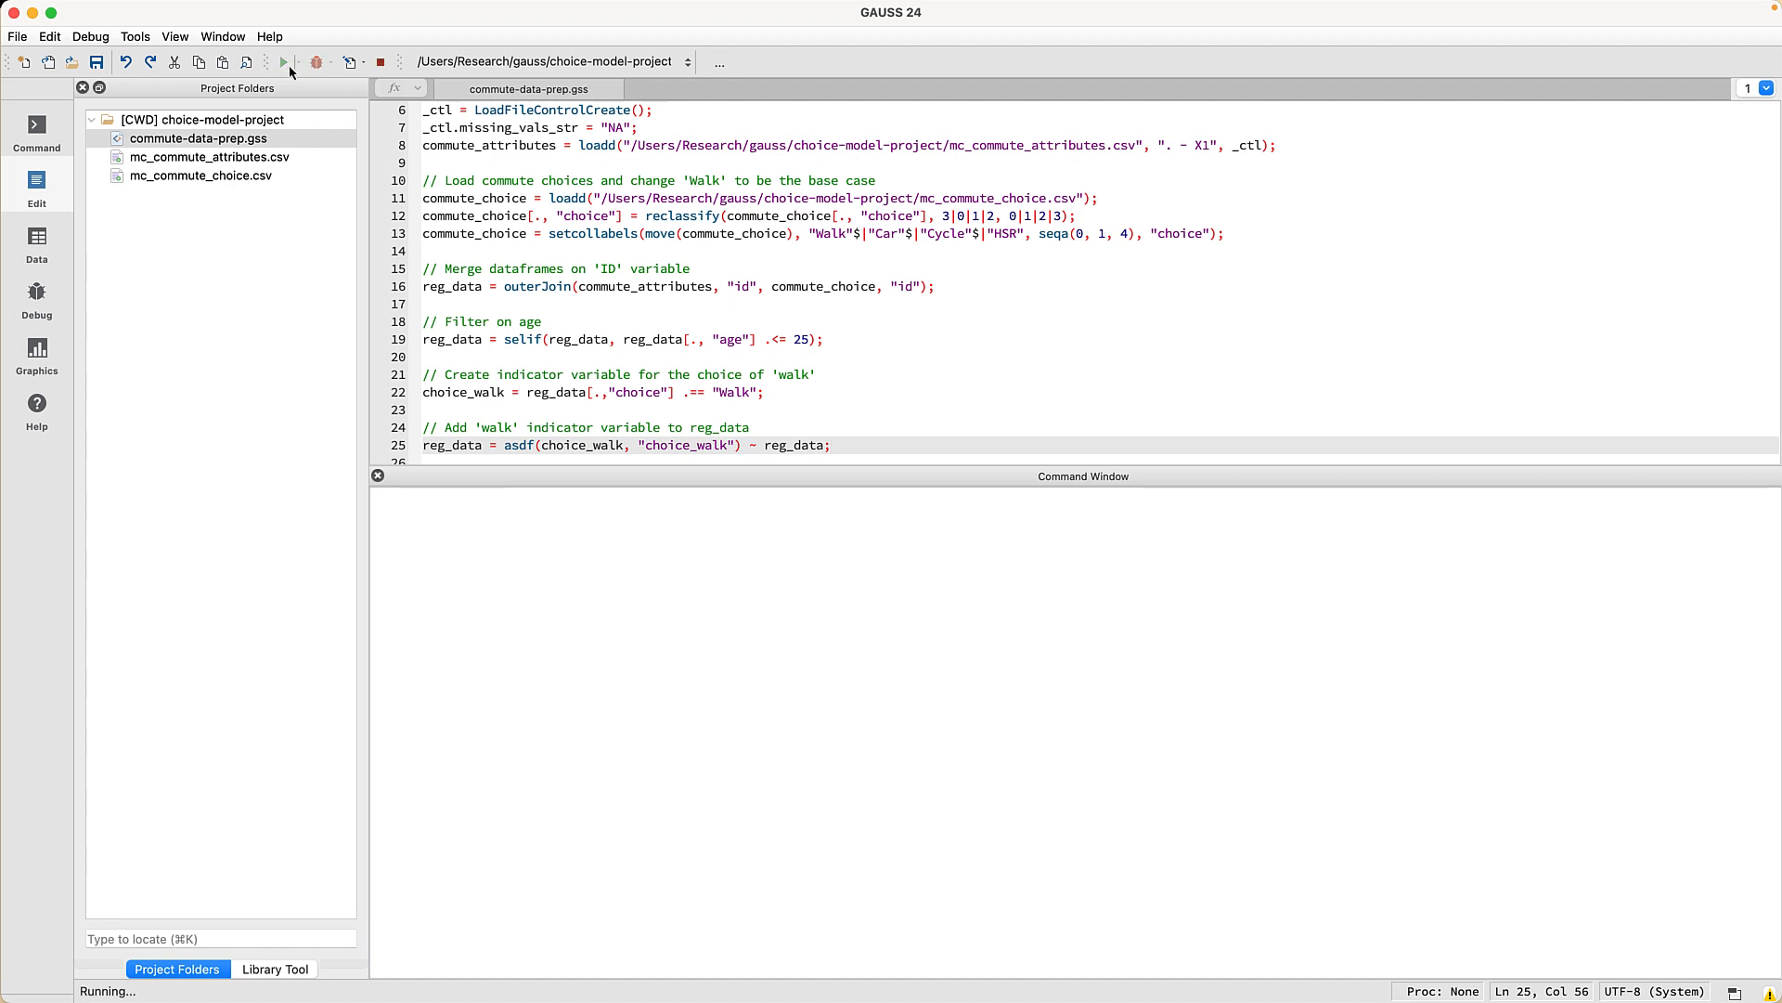
- Preview the first rows of reg_data with head(reg_data)
{"action": "left_click", "coordinate": [459, 514]}
{"action": "type", "text": "hea"}
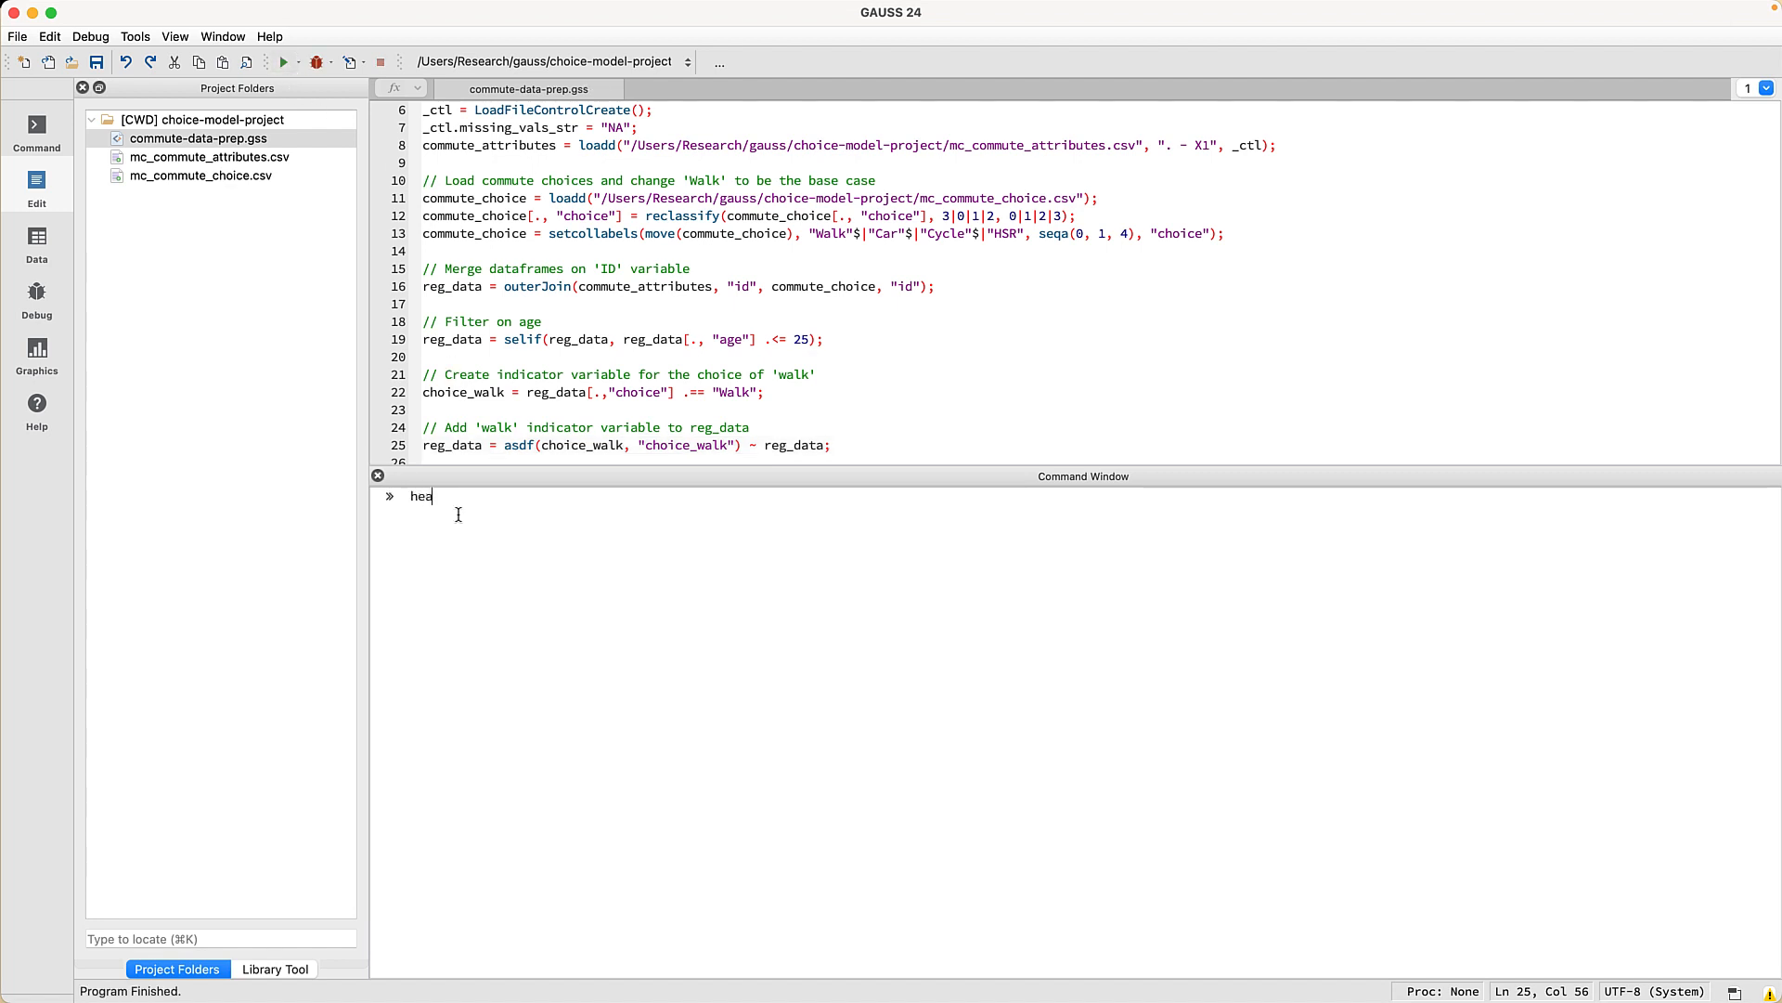
{"action": "type", "text": "d(reg_data)"}
{"action": "key", "text": "Return"}
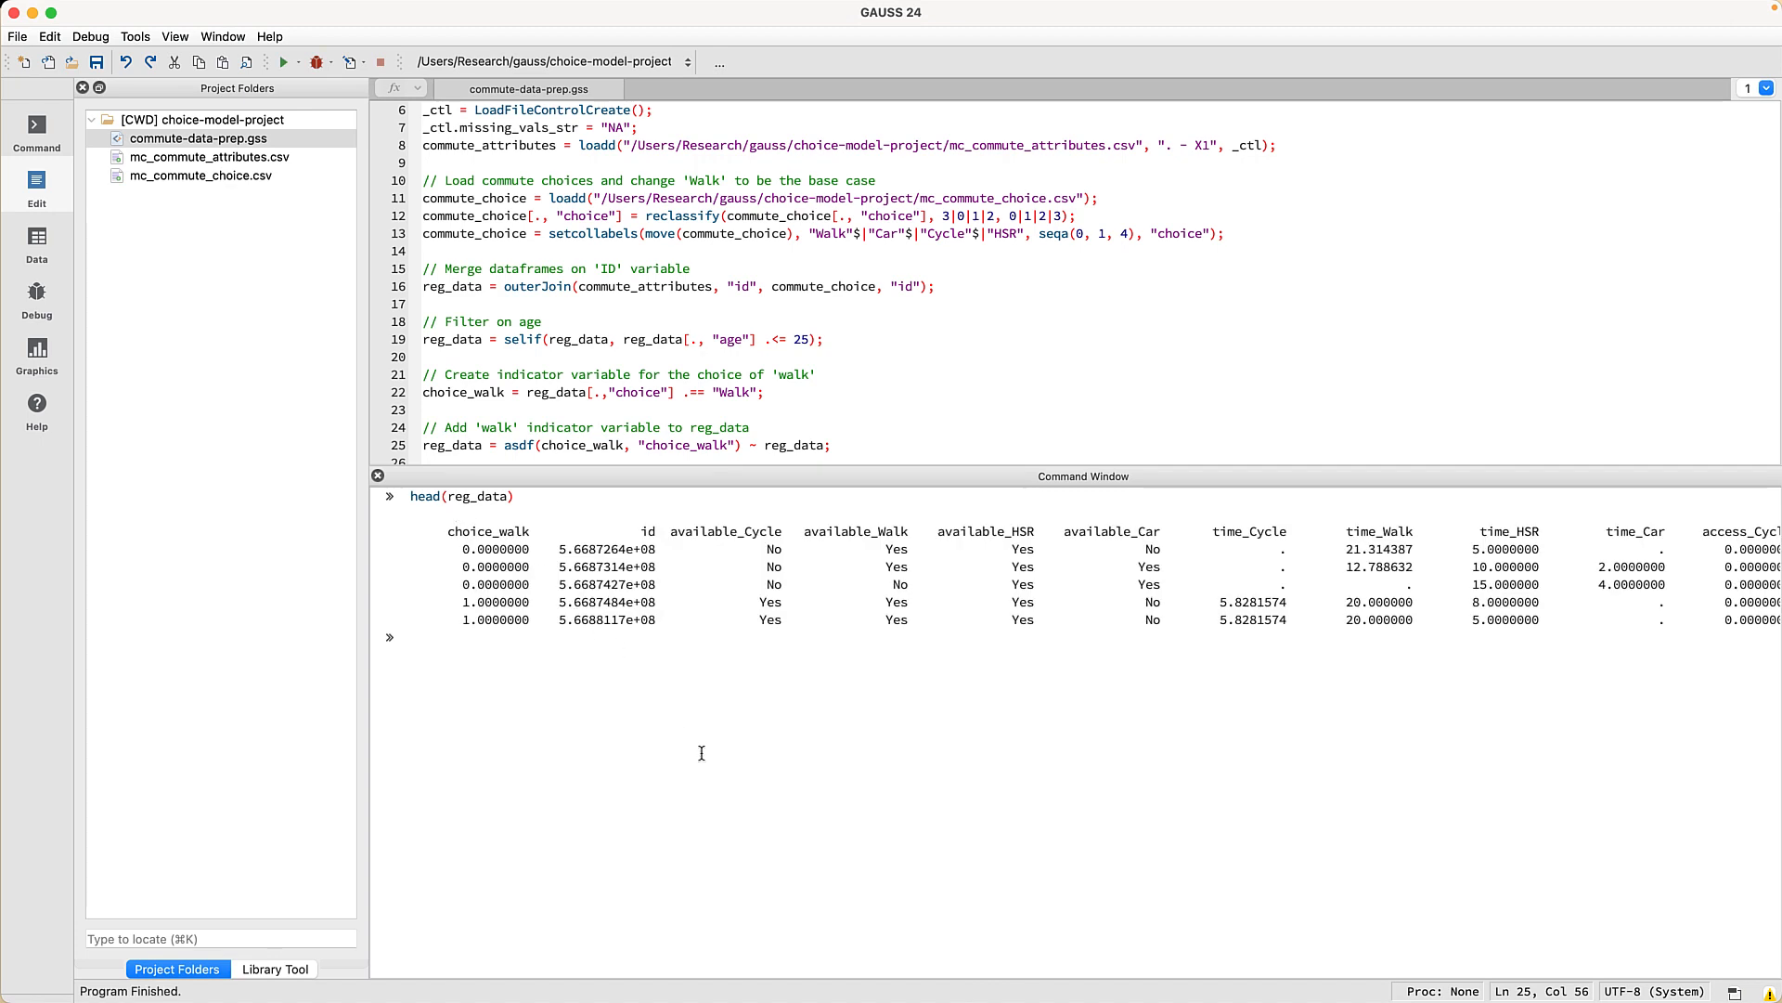
- Change choice_walk to a Category variable in the reg_data viewer's Manage panel
{"action": "left_click", "coordinate": [450, 445]}
{"action": "key", "text": "super+e"}
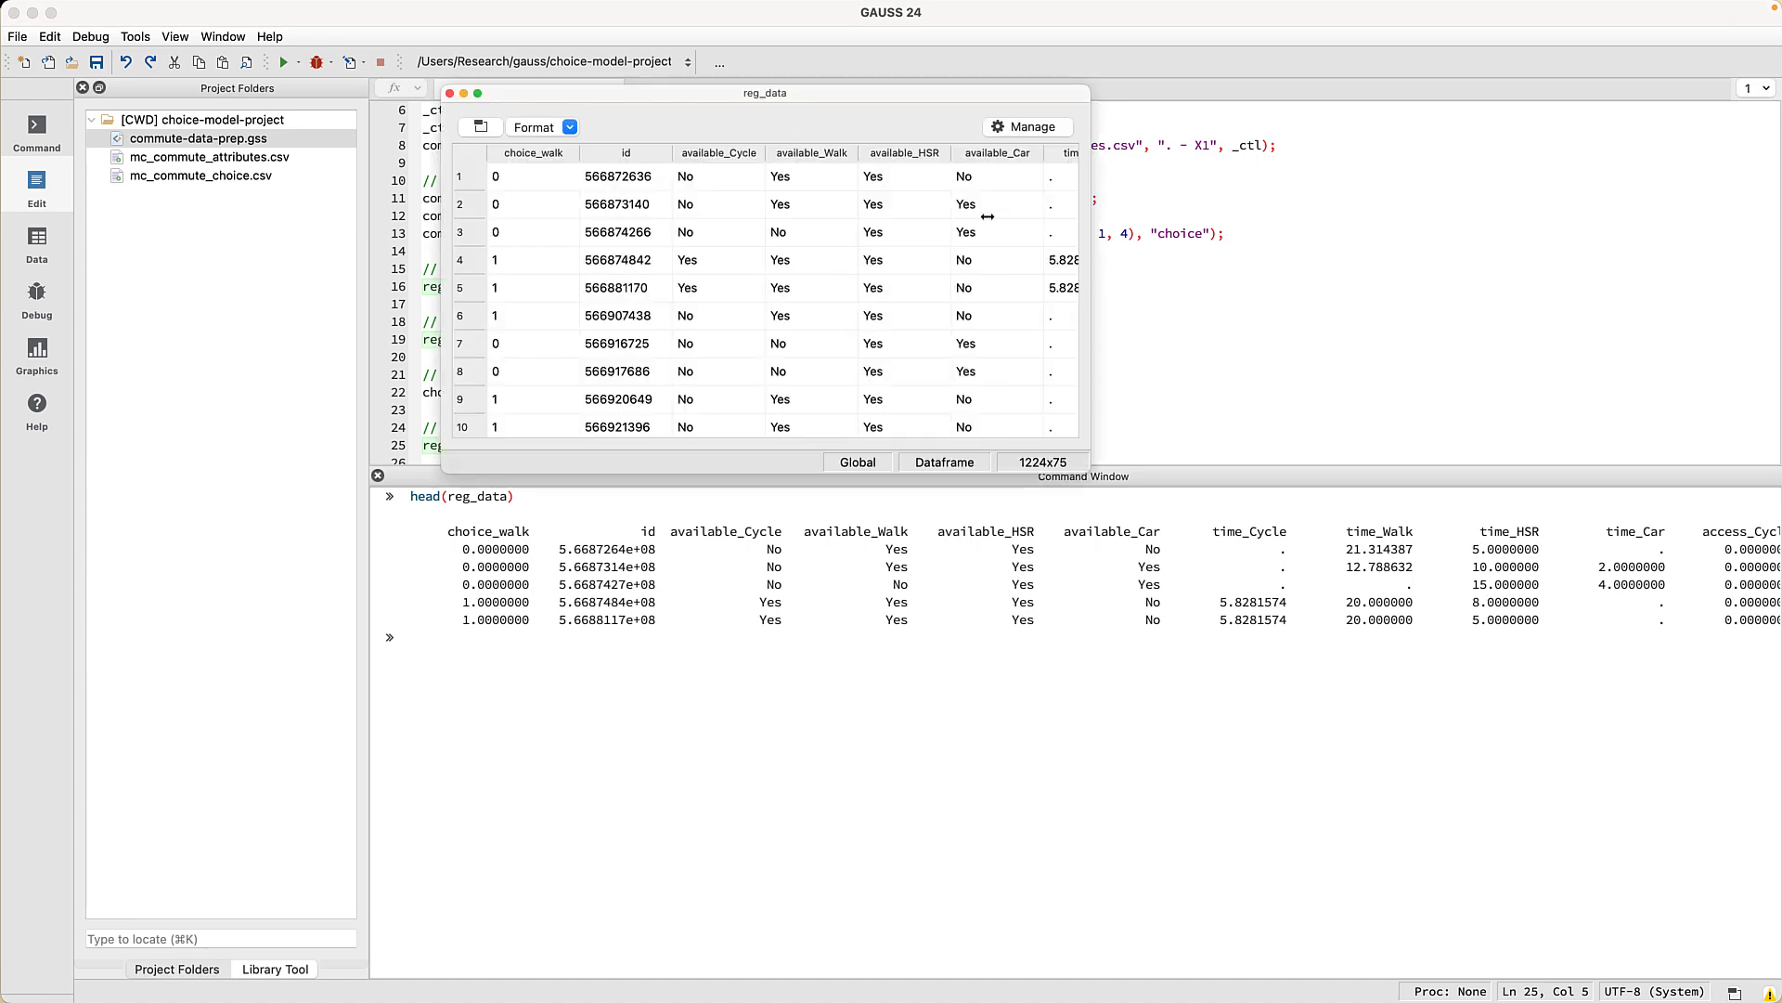
{"action": "left_click", "coordinate": [1030, 127]}
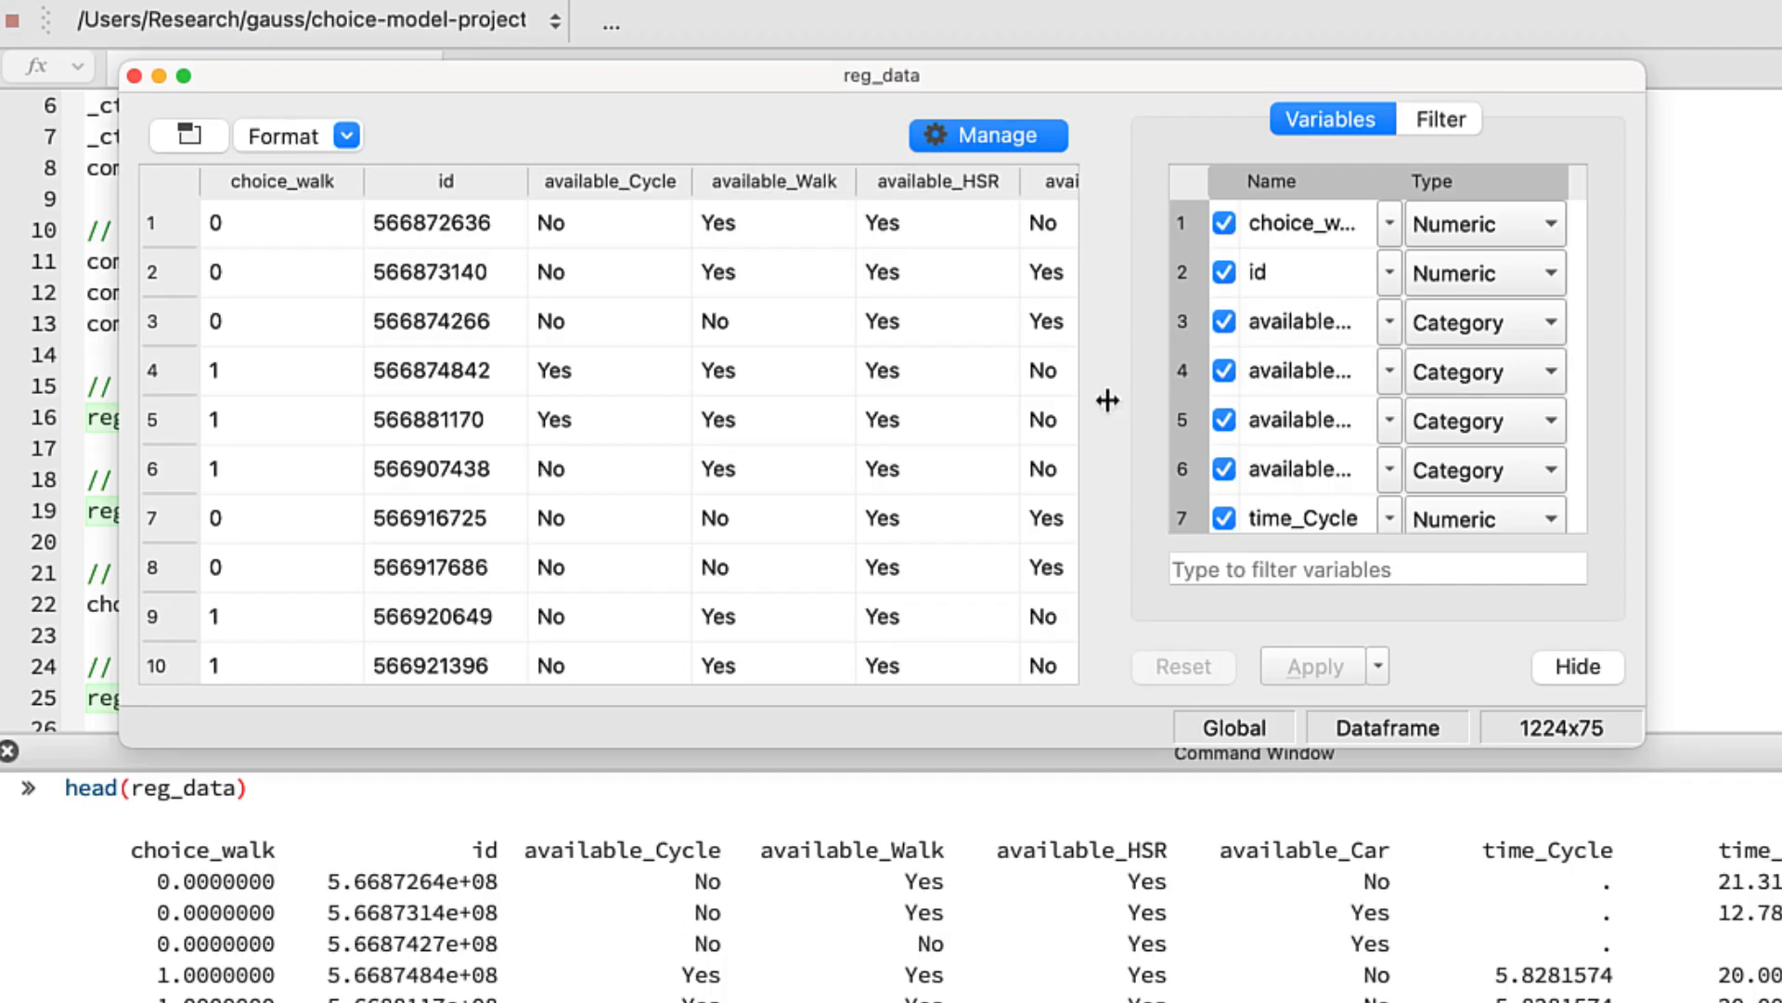
{"action": "left_click_drag", "start_coordinate": [1107, 400], "coordinate": [1010, 399]}
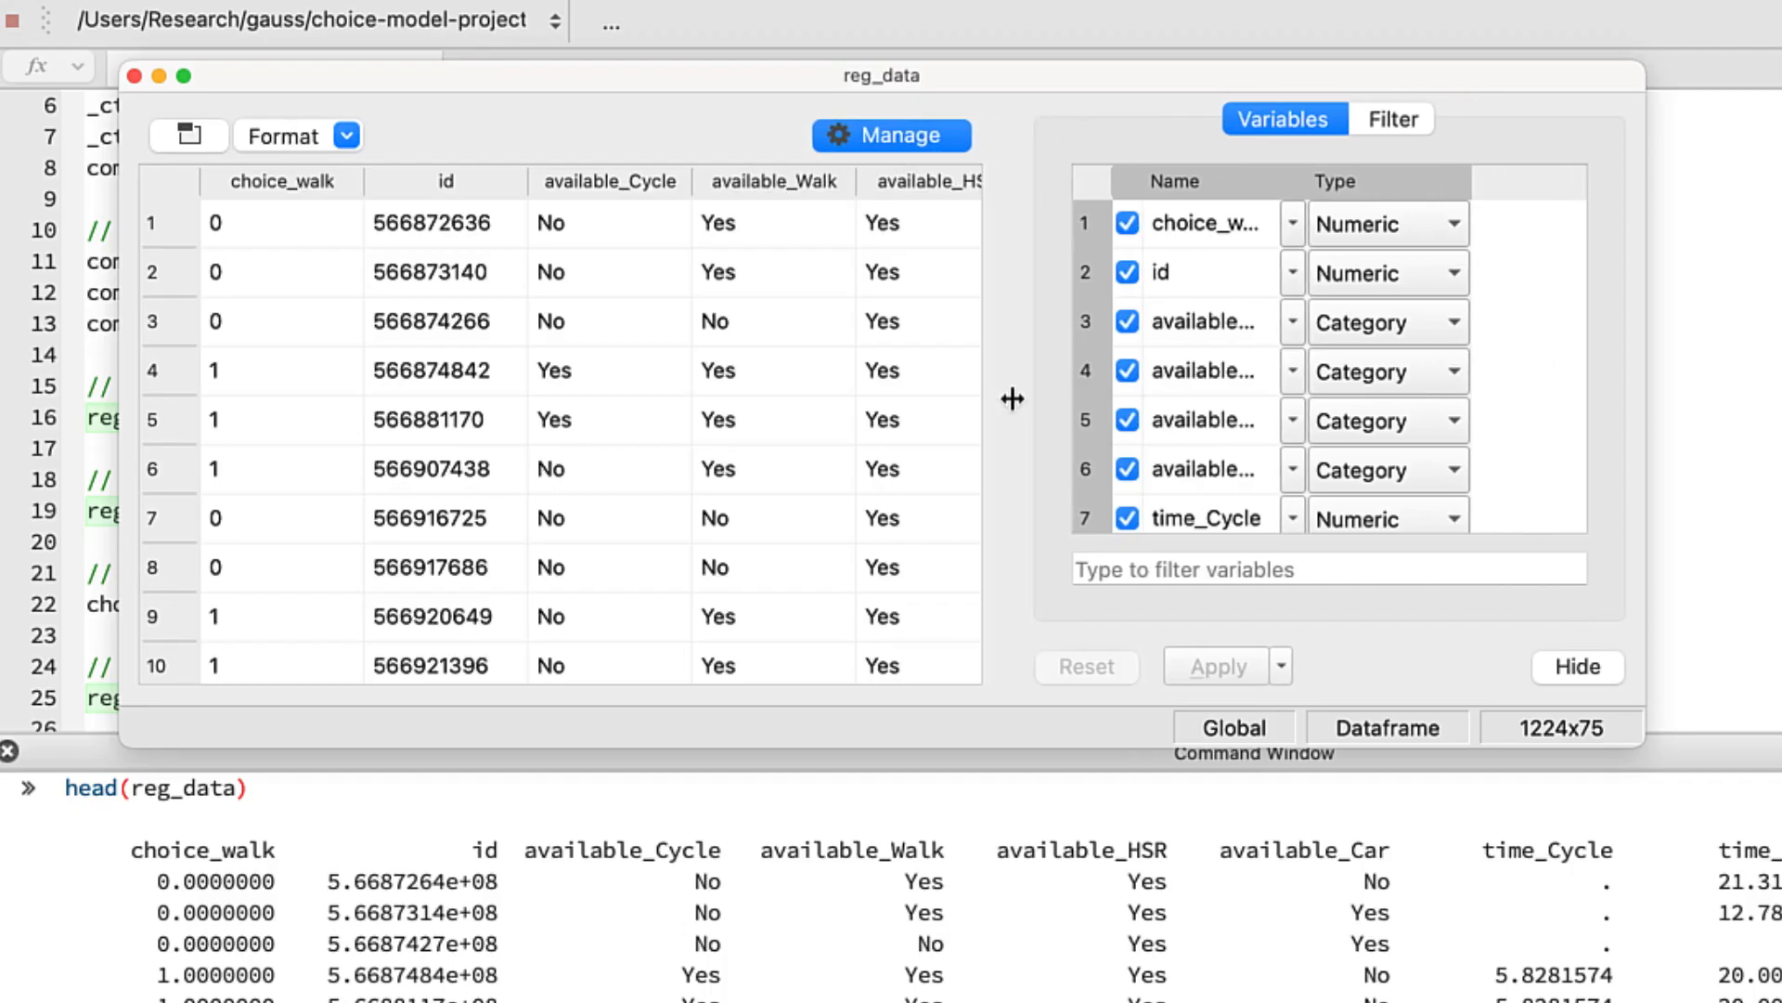
{"action": "left_click", "coordinate": [1417, 214]}
{"action": "left_click", "coordinate": [1423, 255]}
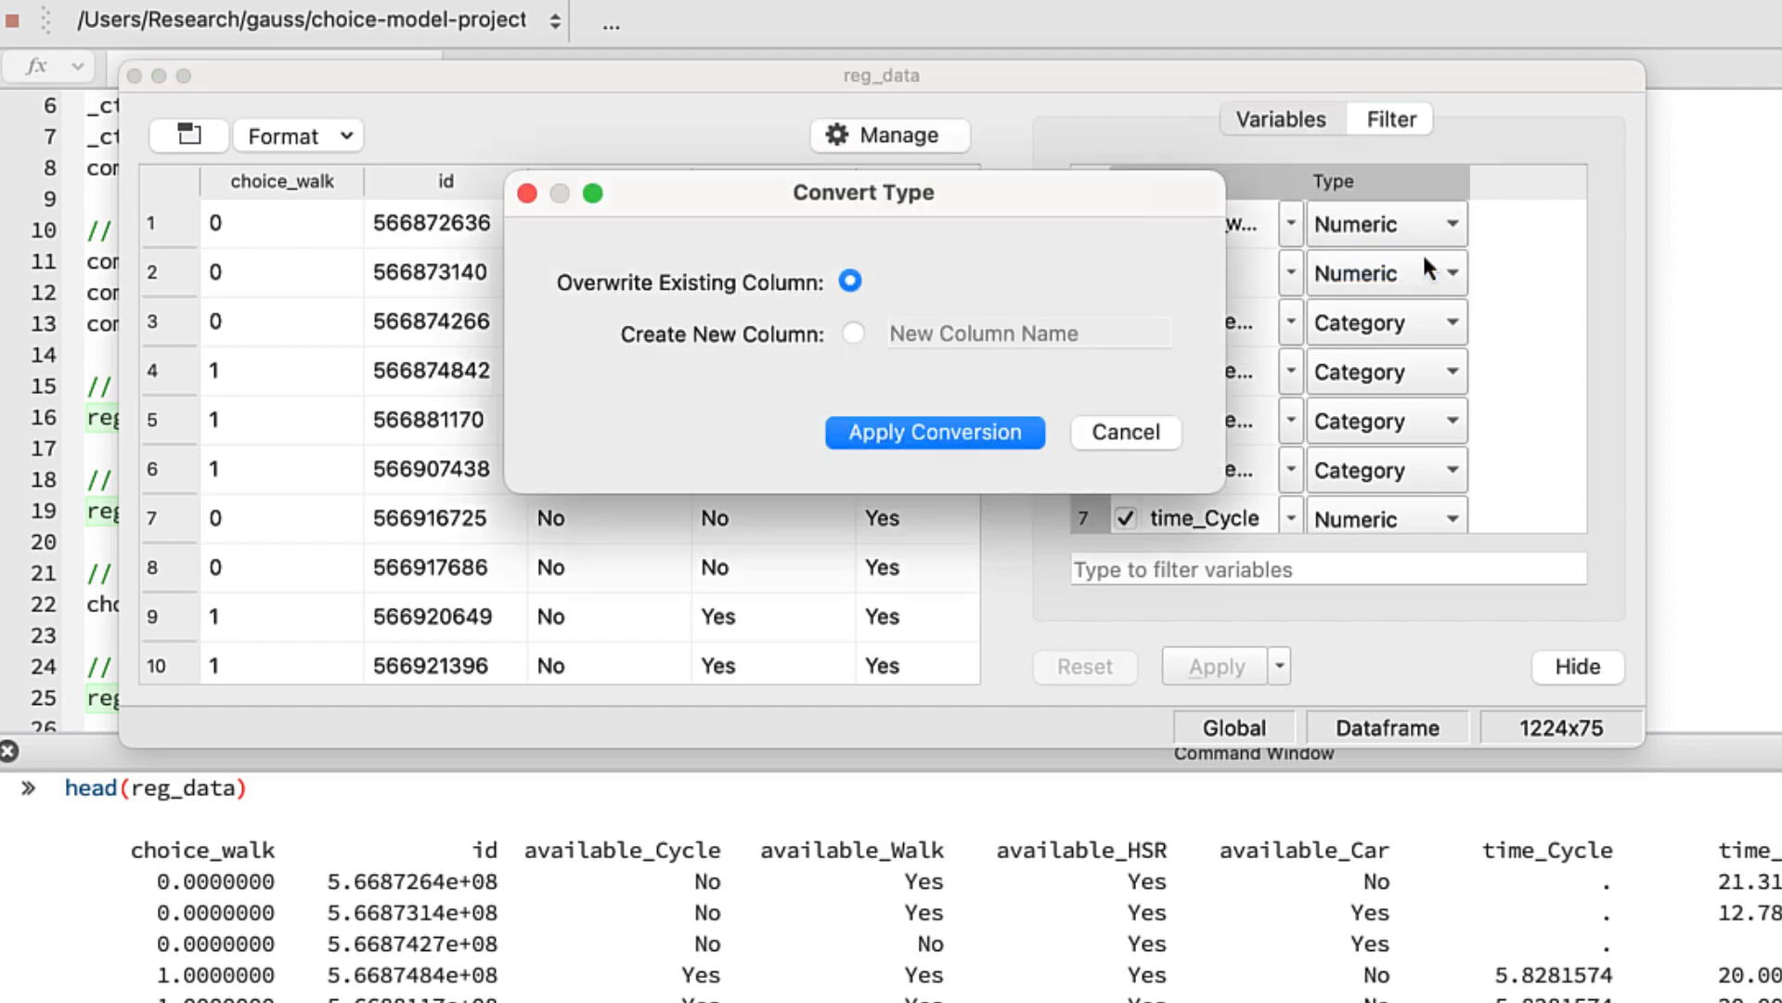
{"action": "left_click", "coordinate": [989, 433]}
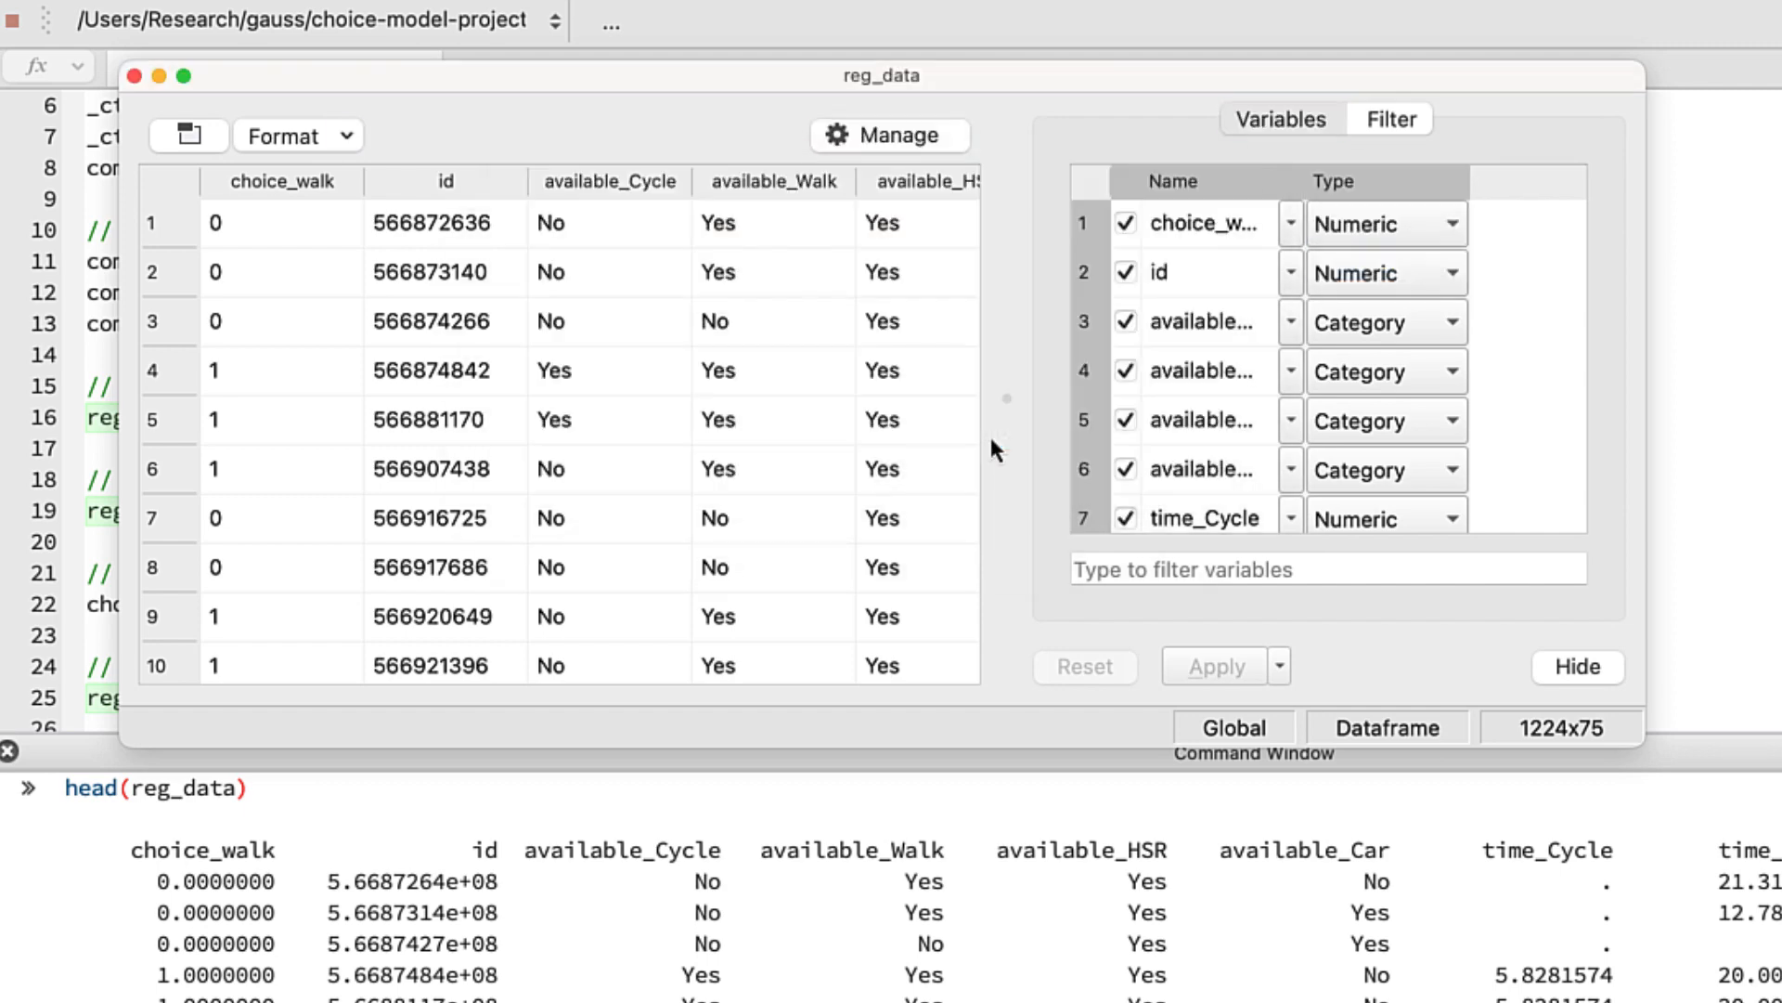
- Label choice_walk keys 0 and 1 as Not Walk and Walk, apply, and select the generated commands
{"action": "left_click", "coordinate": [1292, 231]}
{"action": "left_click", "coordinate": [1351, 340]}
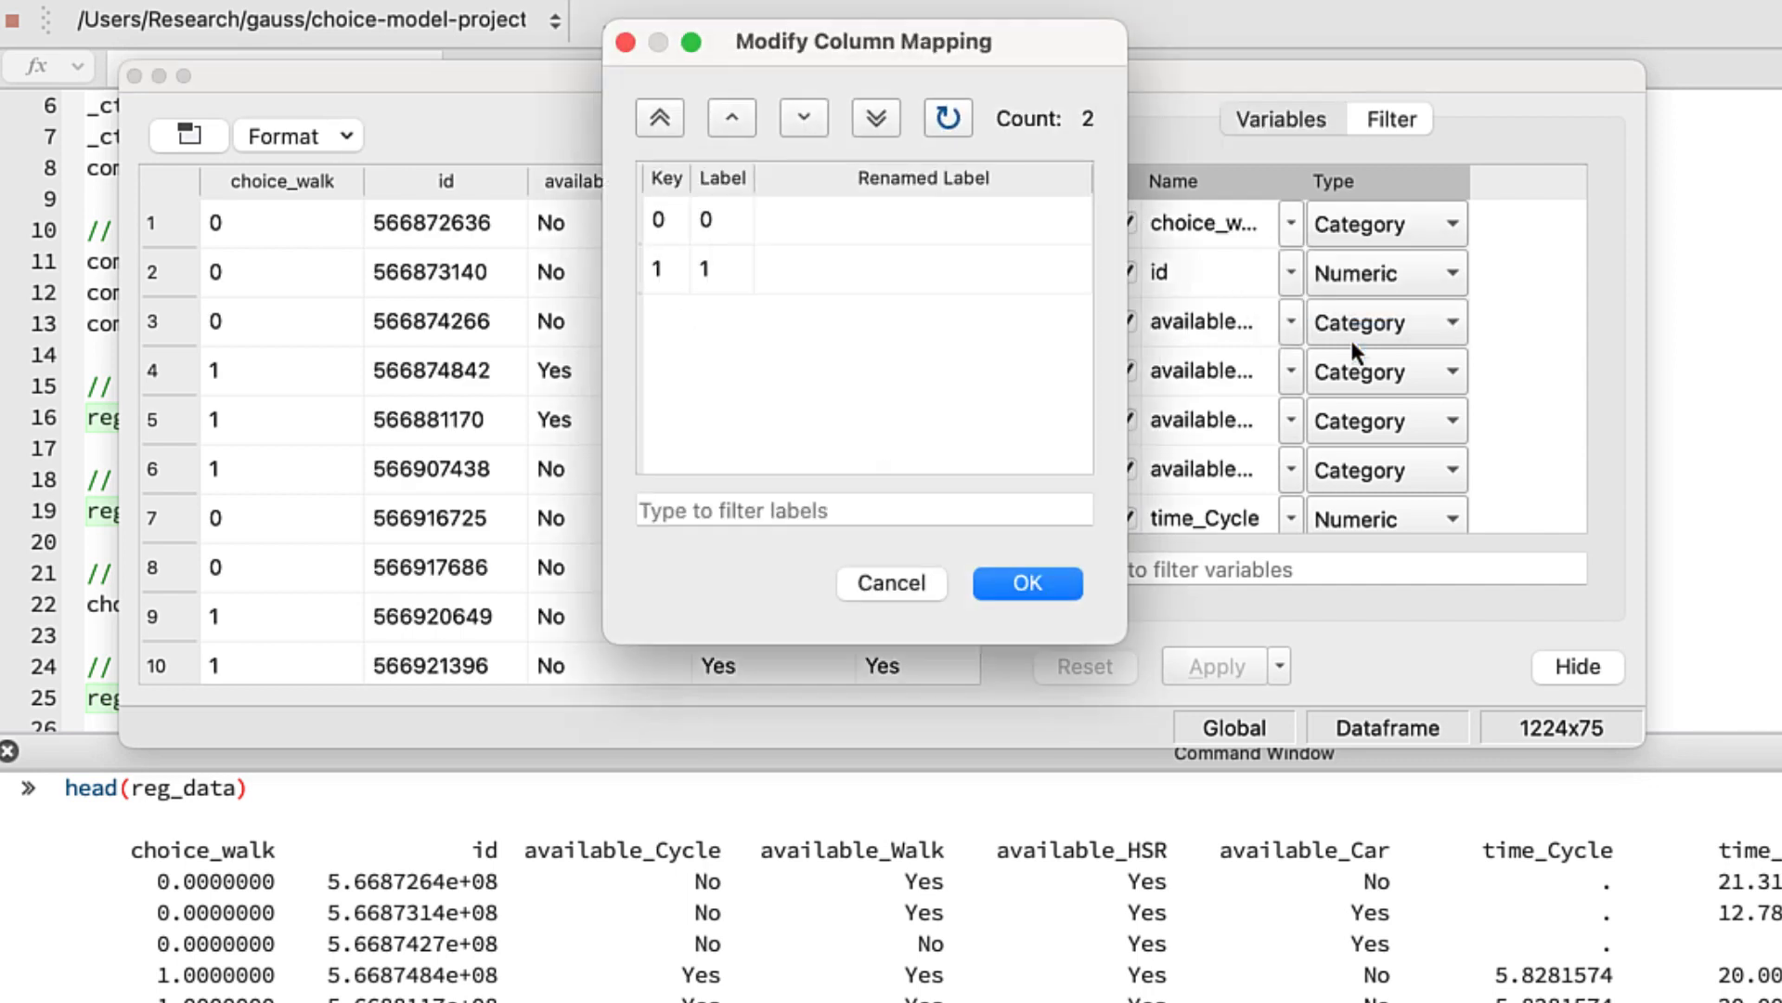
{"action": "left_click", "coordinate": [940, 220]}
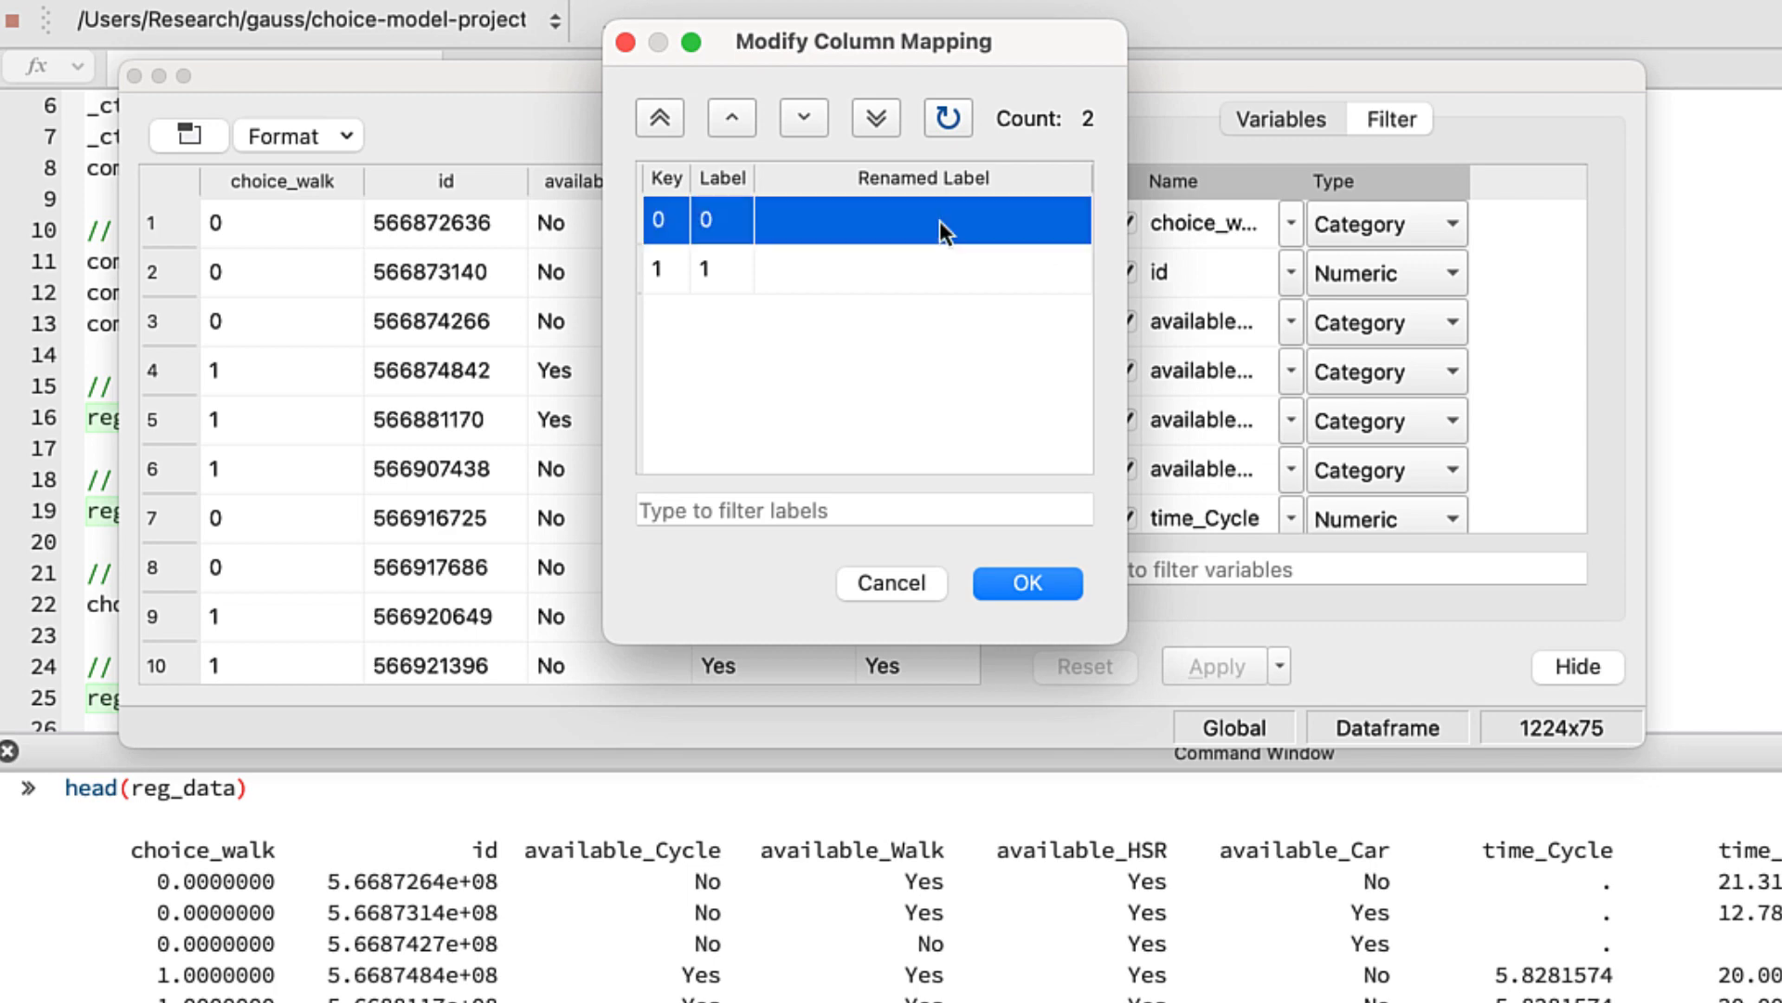
{"action": "type", "text": "Not Walk"}
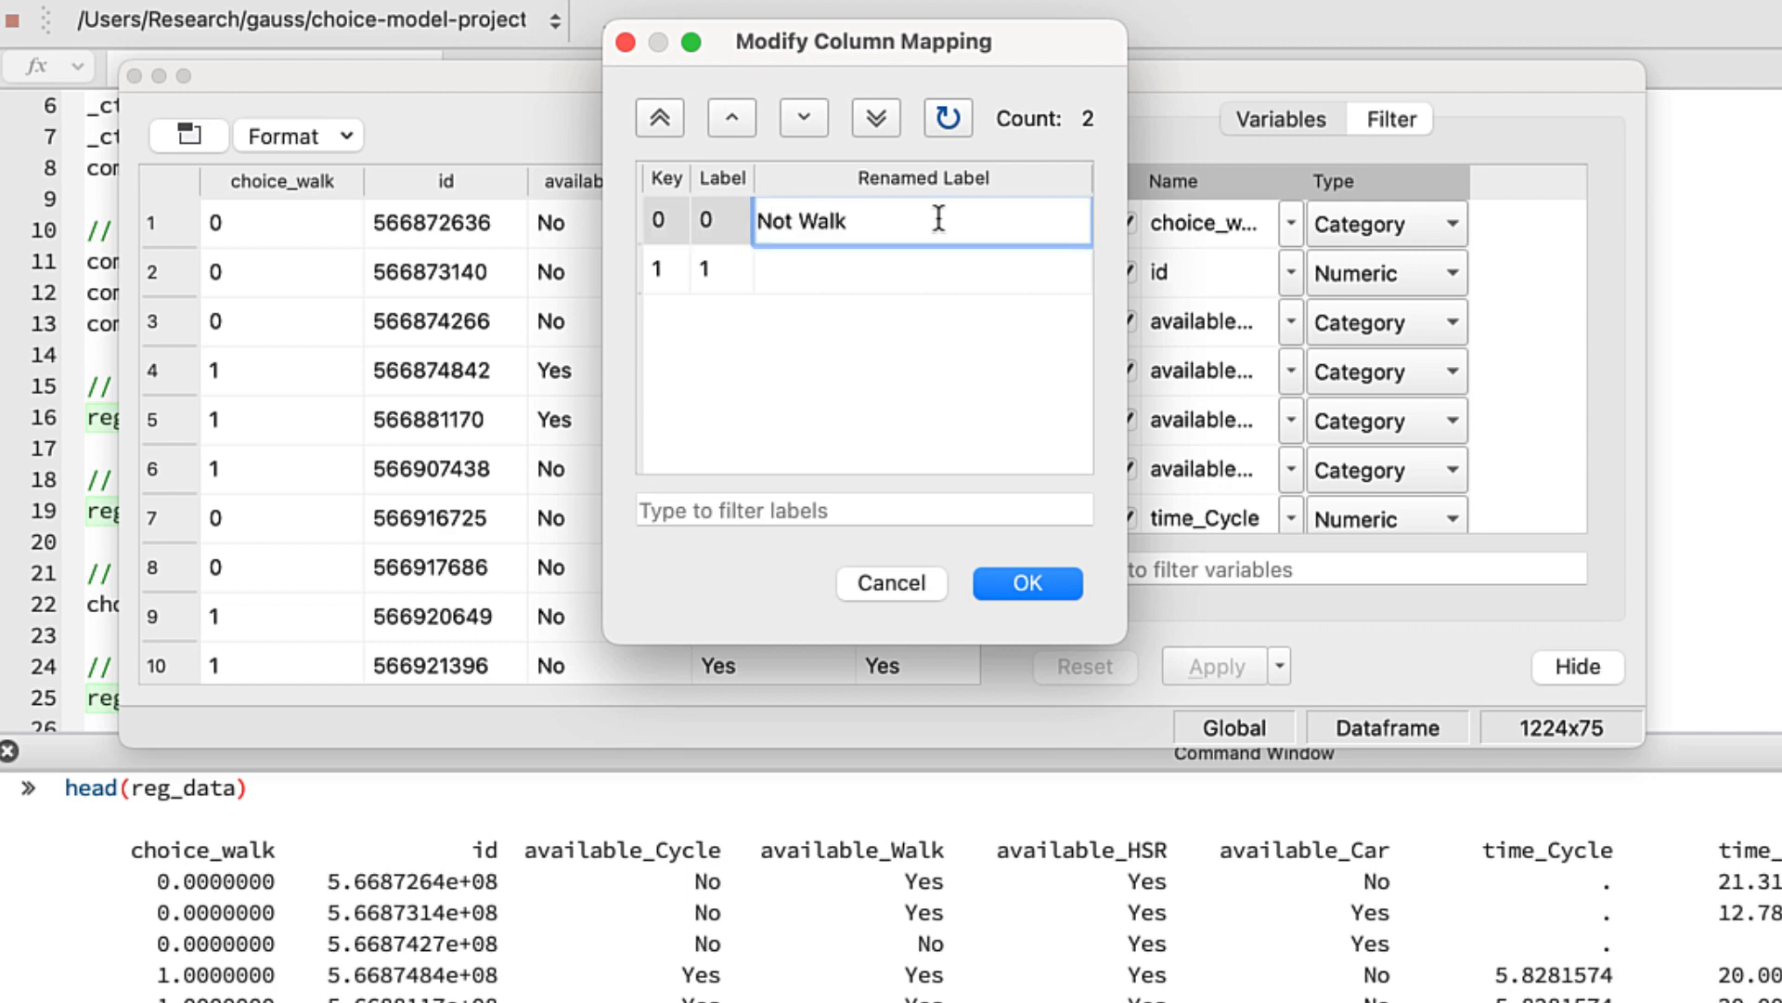
{"action": "left_click", "coordinate": [934, 264]}
{"action": "type", "text": "Walk"}
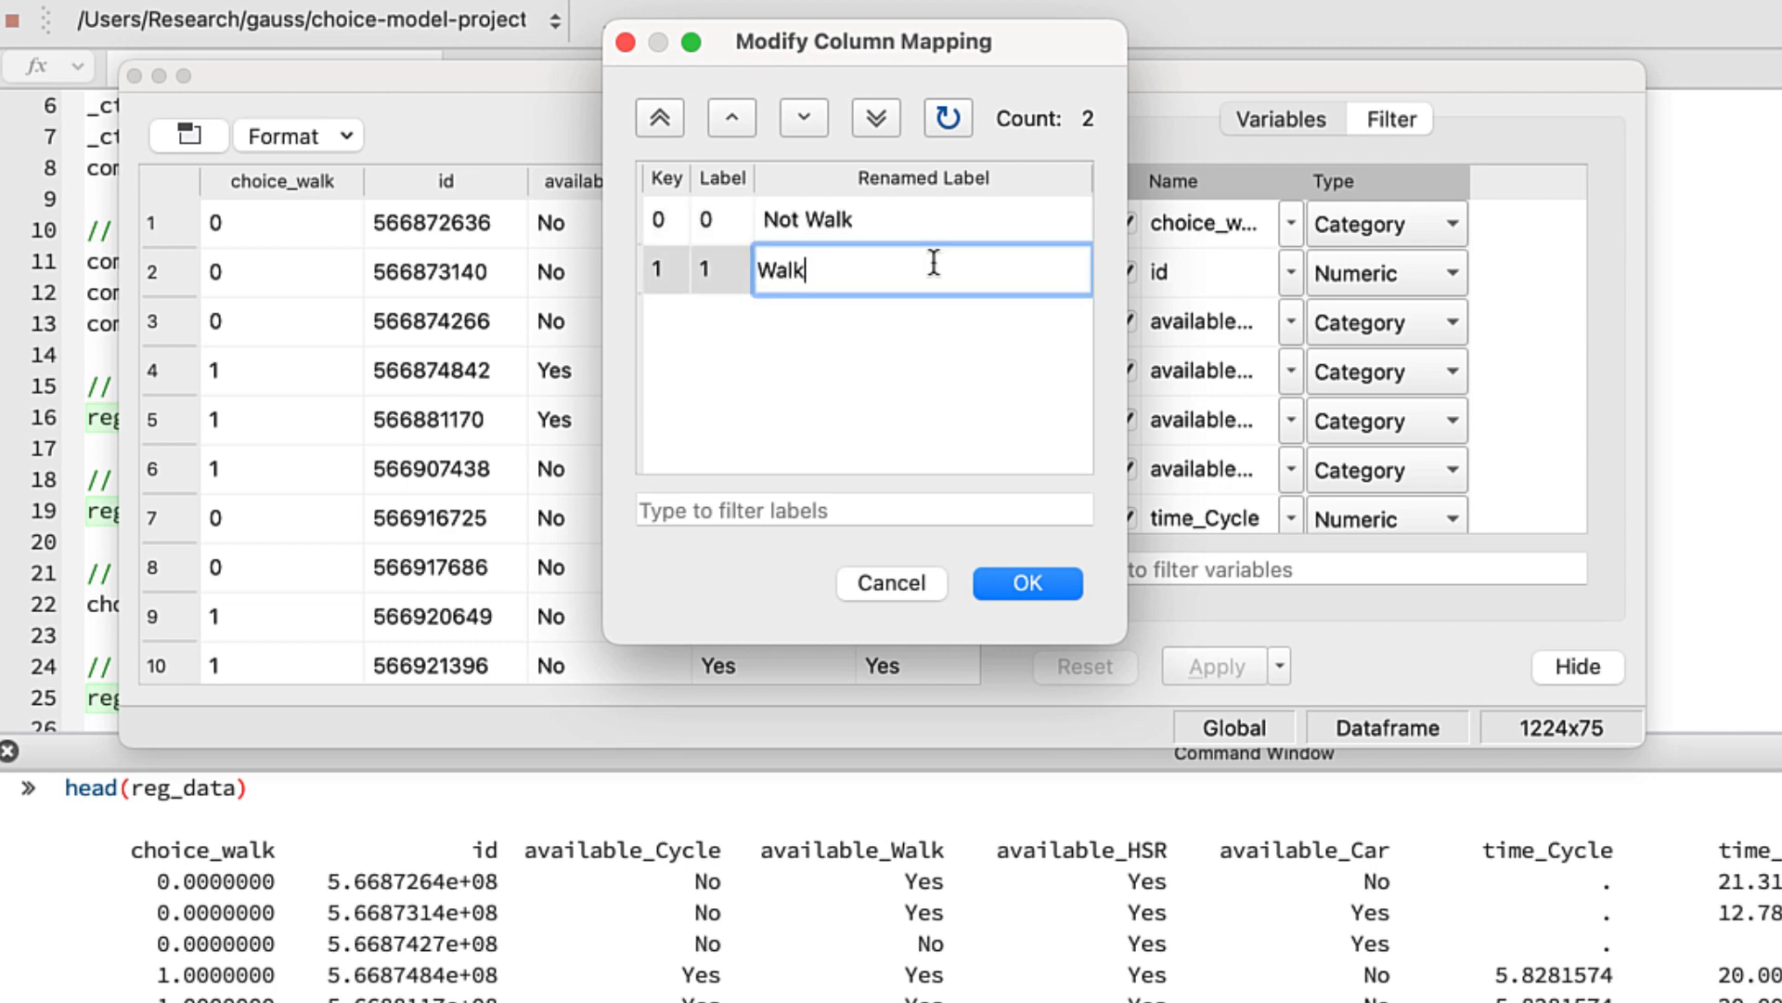
{"action": "left_click", "coordinate": [1027, 586]}
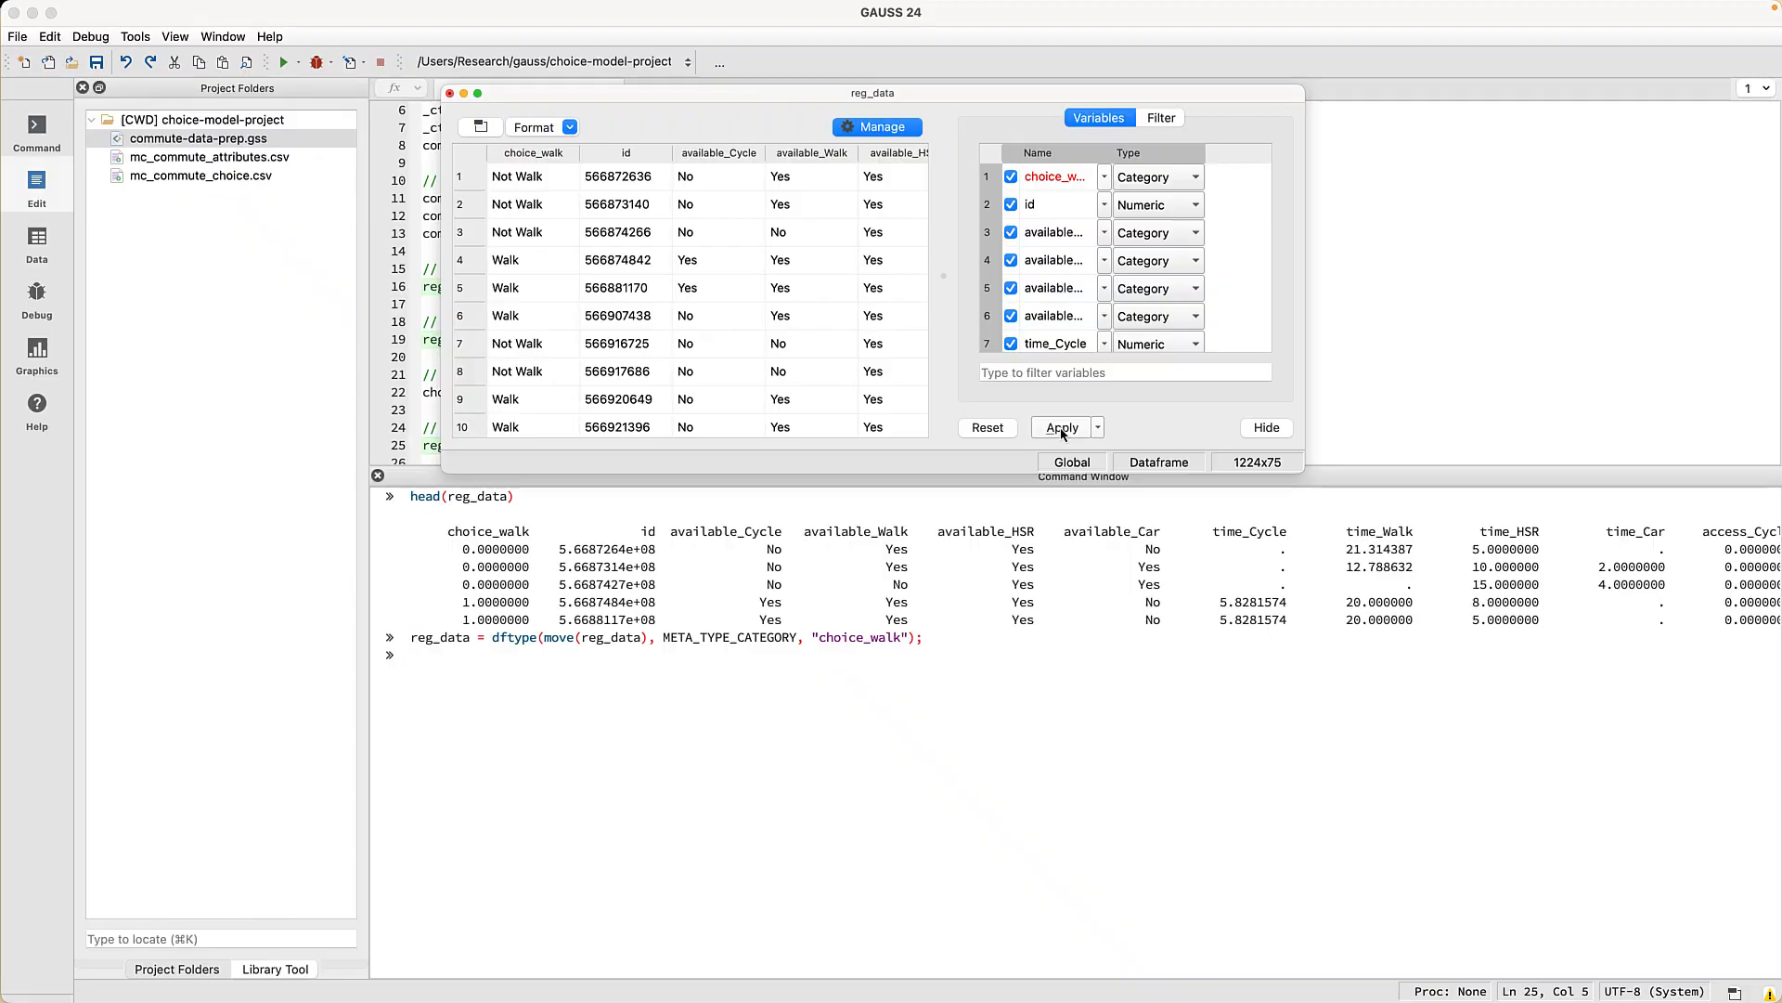
{"action": "left_click", "coordinate": [1218, 673]}
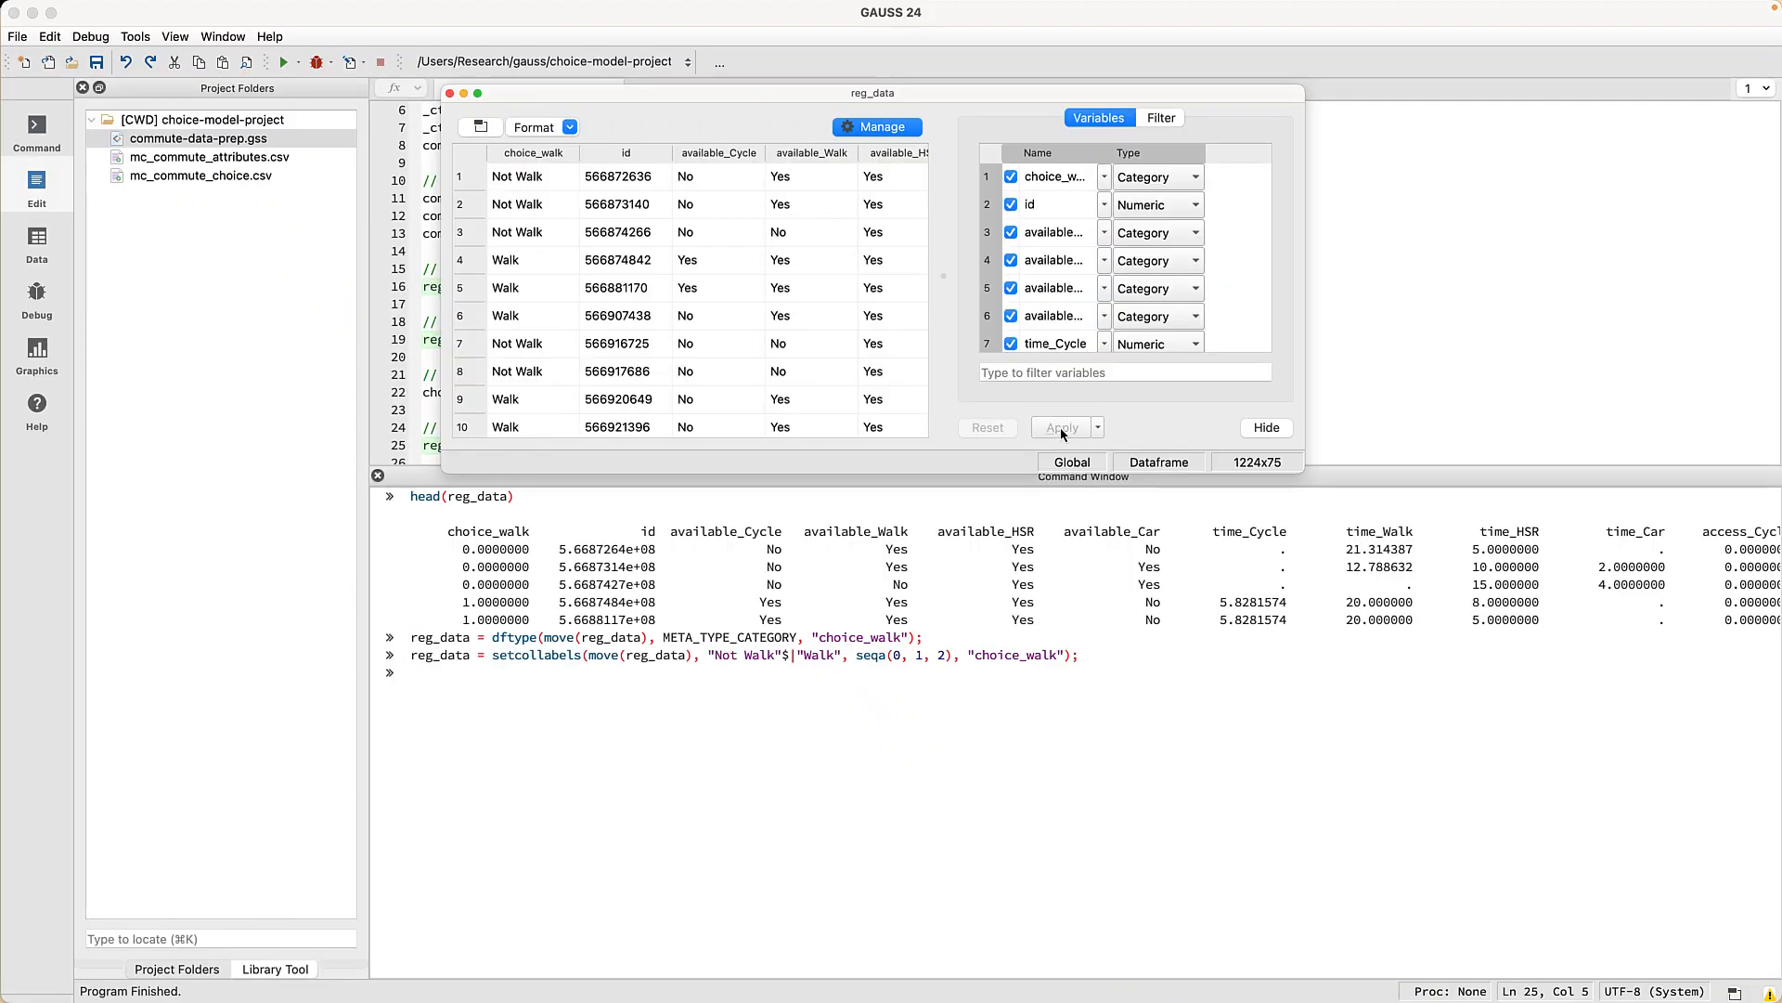
{"action": "left_click_drag", "start_coordinate": [1102, 660], "coordinate": [386, 631]}
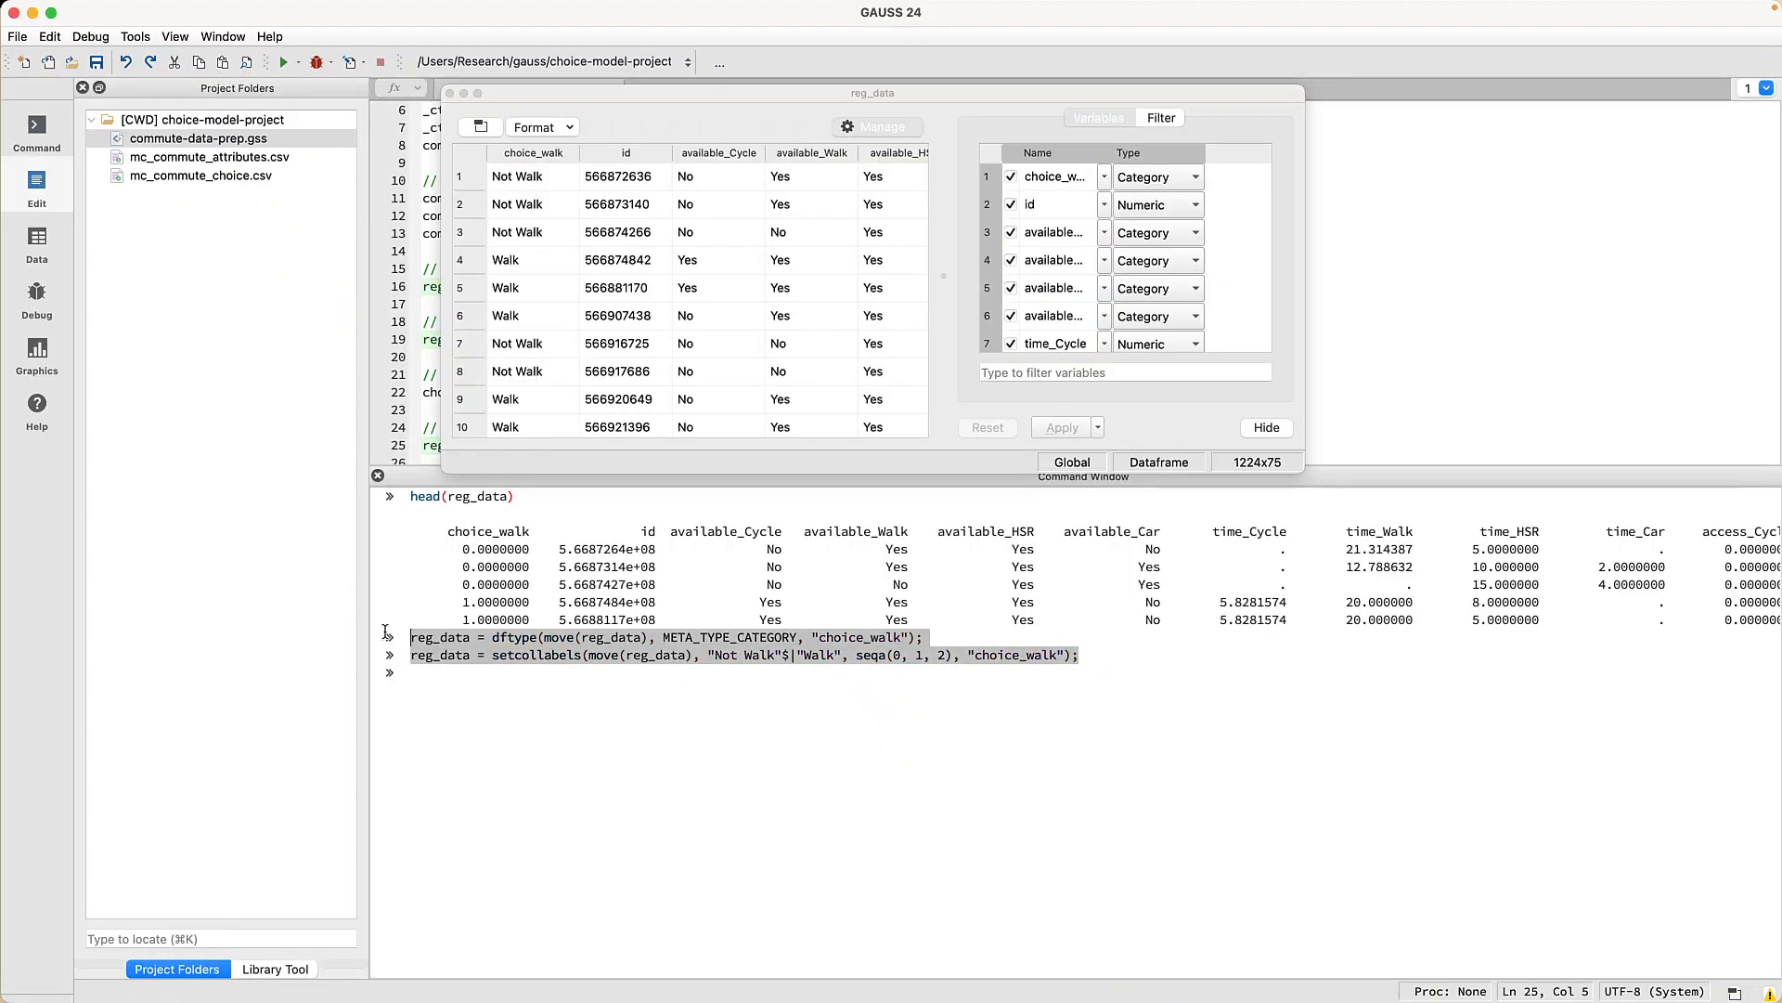
- Copy the generated dftype and setcollabels commands and close the reg_data viewer
{"action": "right_click", "coordinate": [494, 650]}
{"action": "left_click", "coordinate": [557, 661]}
{"action": "left_click", "coordinate": [449, 92]}
- Add the comment "// Convert to 'choice_walk' to be a categorical variable" and paste the commands beneath it
{"action": "left_click", "coordinate": [875, 446]}
{"action": "key", "text": "Return"}
{"action": "key", "text": "Return"}
{"action": "type", "text": "// Convert"}
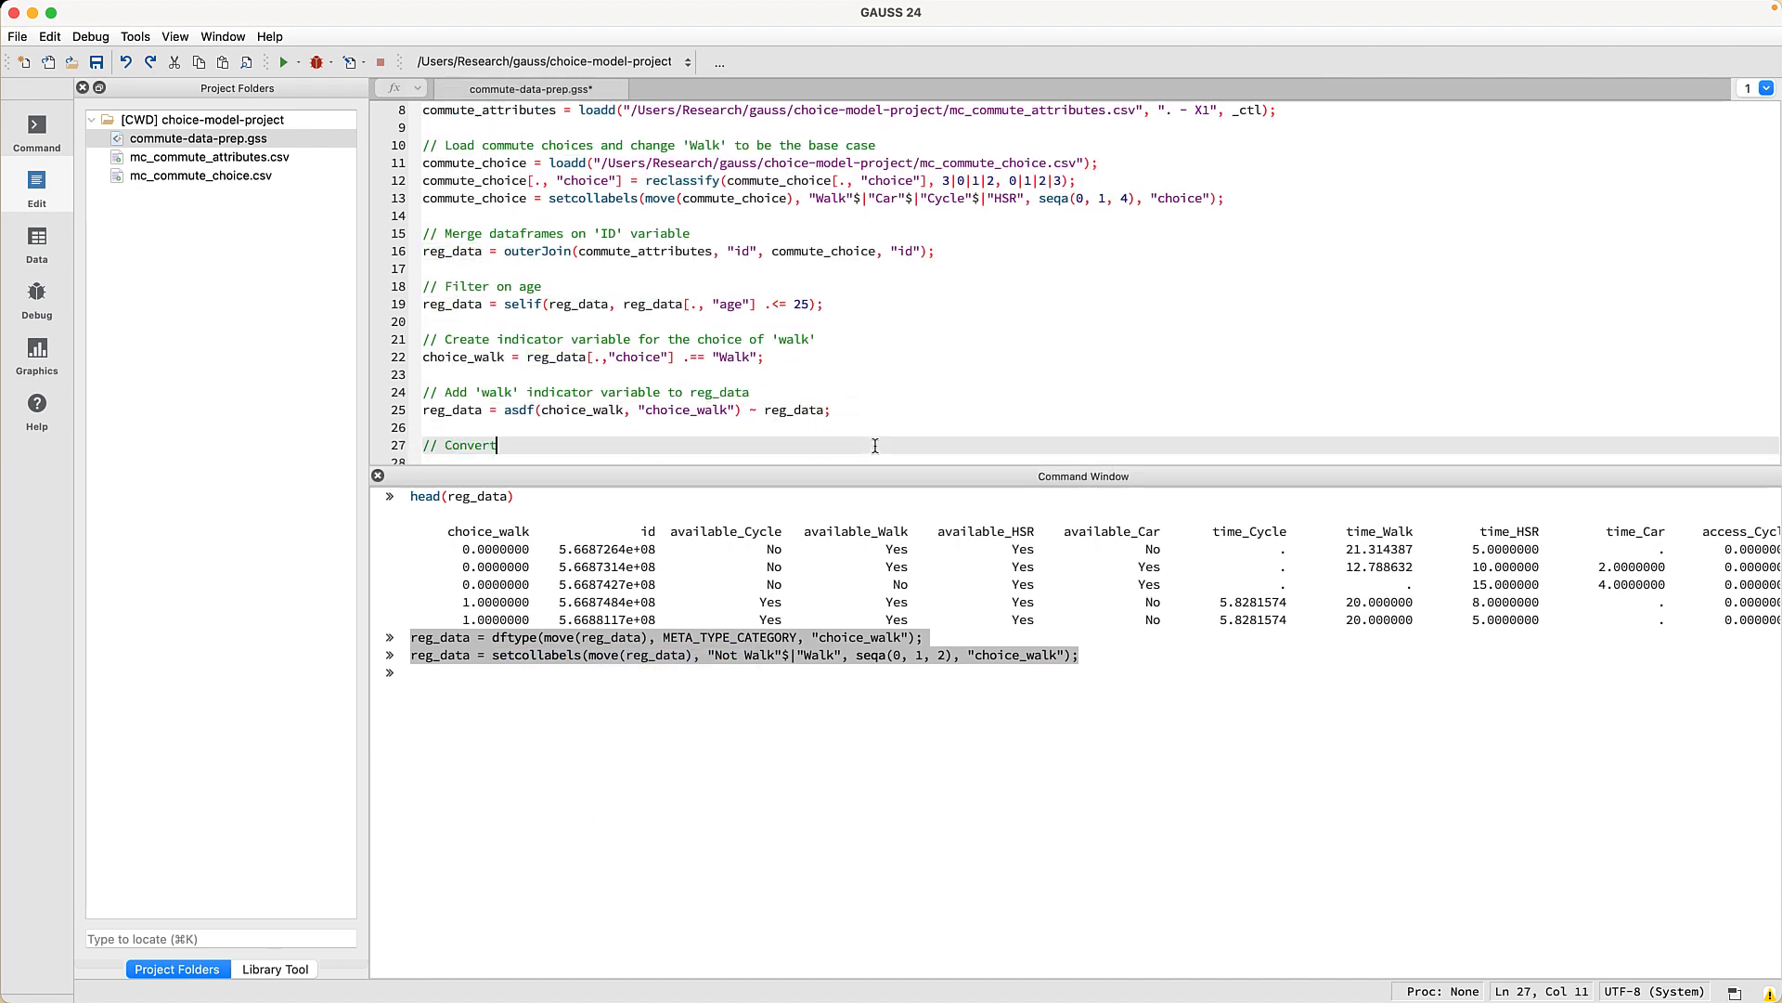
{"action": "type", "text": " to 'choice_walk' to be a categorical variable"}
{"action": "key", "text": "Return"}
{"action": "key", "text": "super+v"}
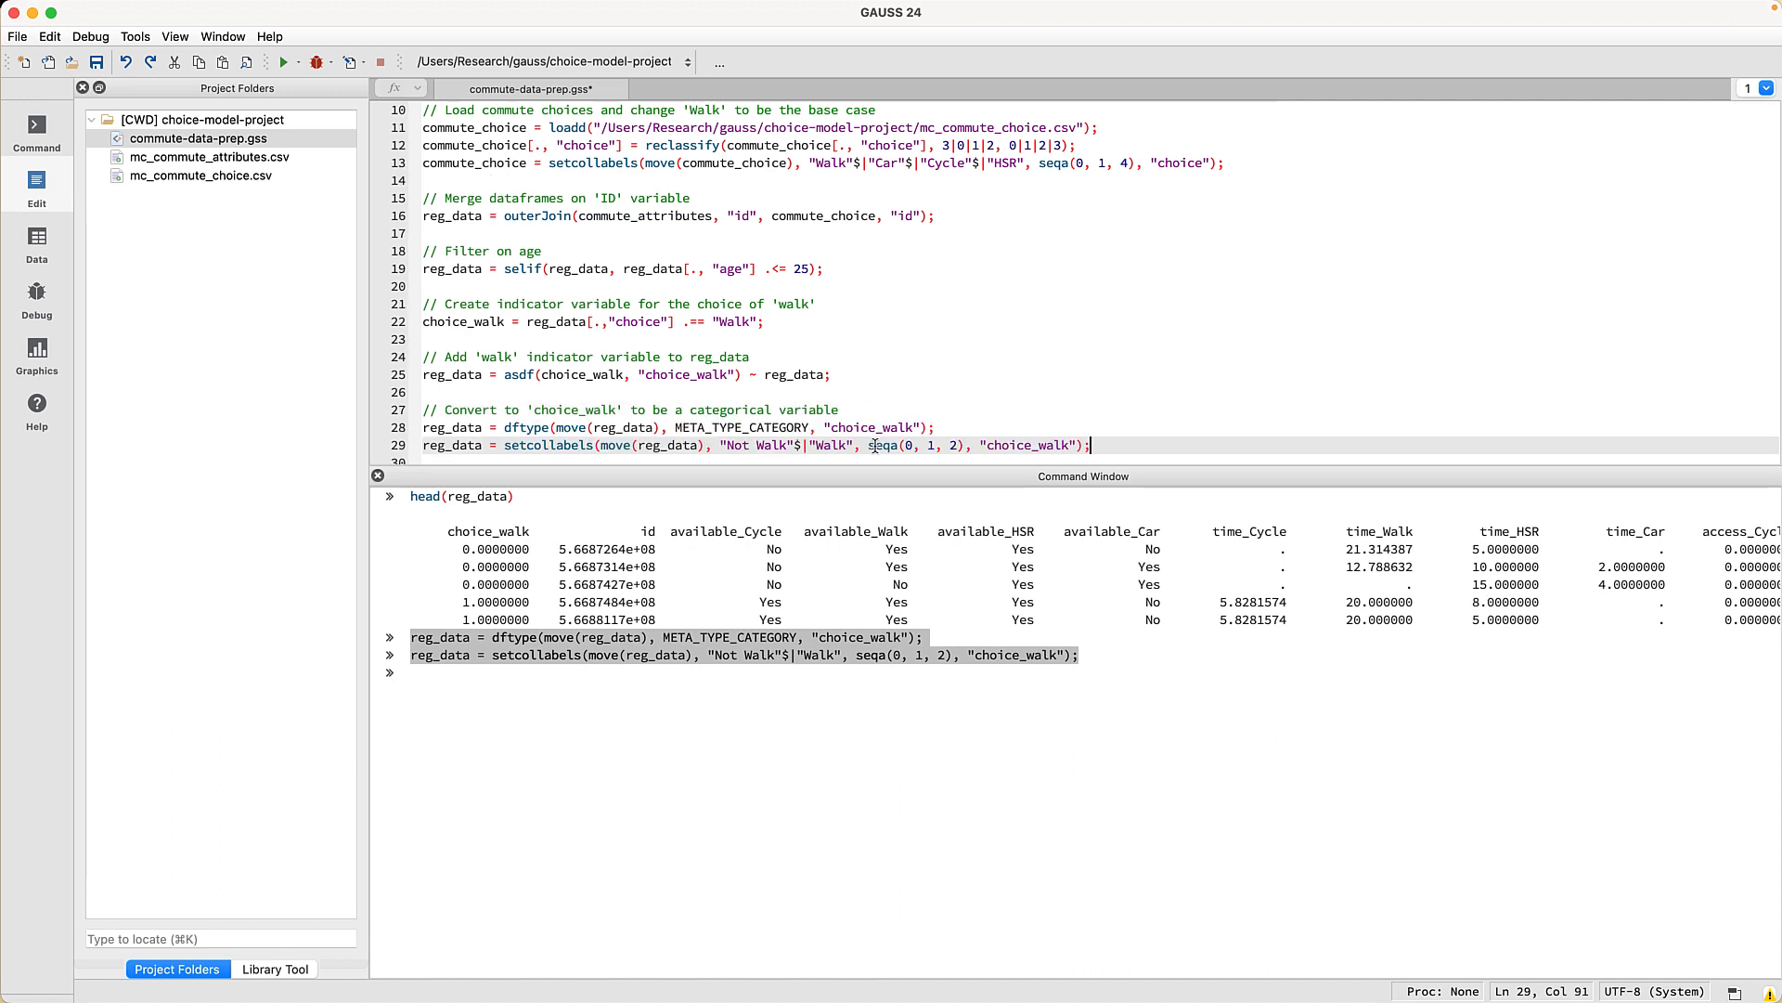
{"action": "key", "text": "Return"}
{"action": "key", "text": "Return"}
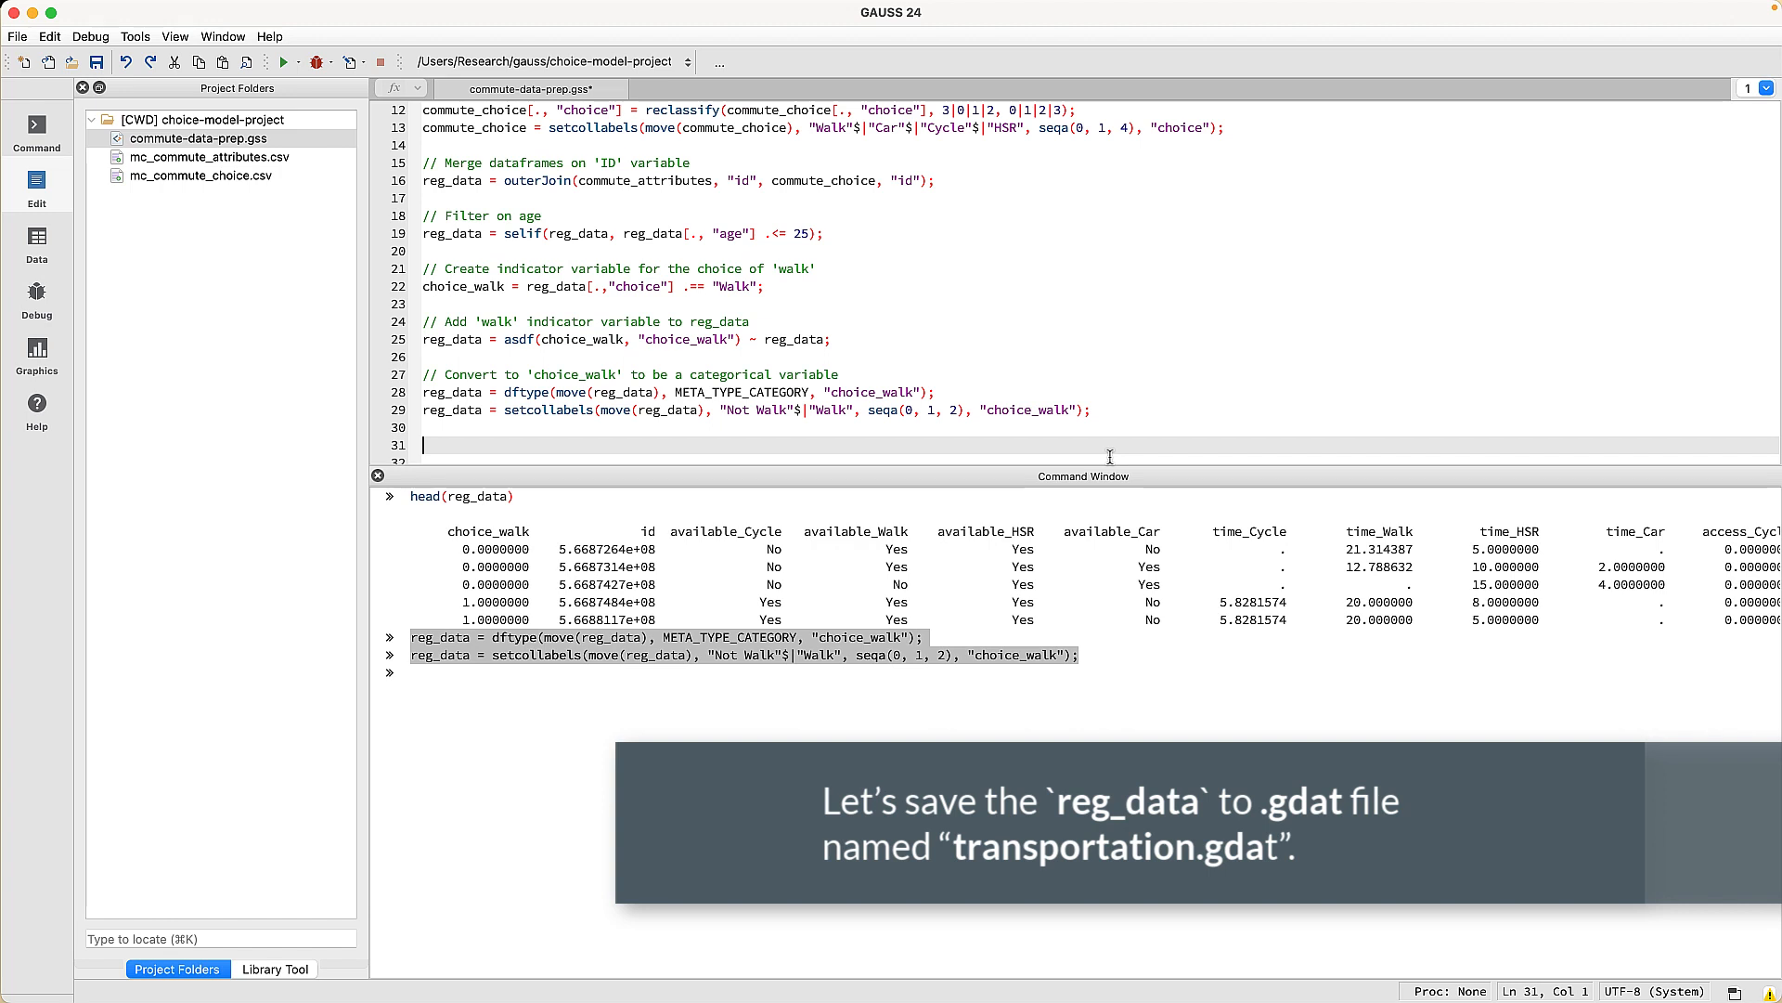
- Add a commented saved(reg_data, "transportation.gdat"); line, run the script, and open the new transportation.gdat
{"action": "type", "text": "// Save c"}
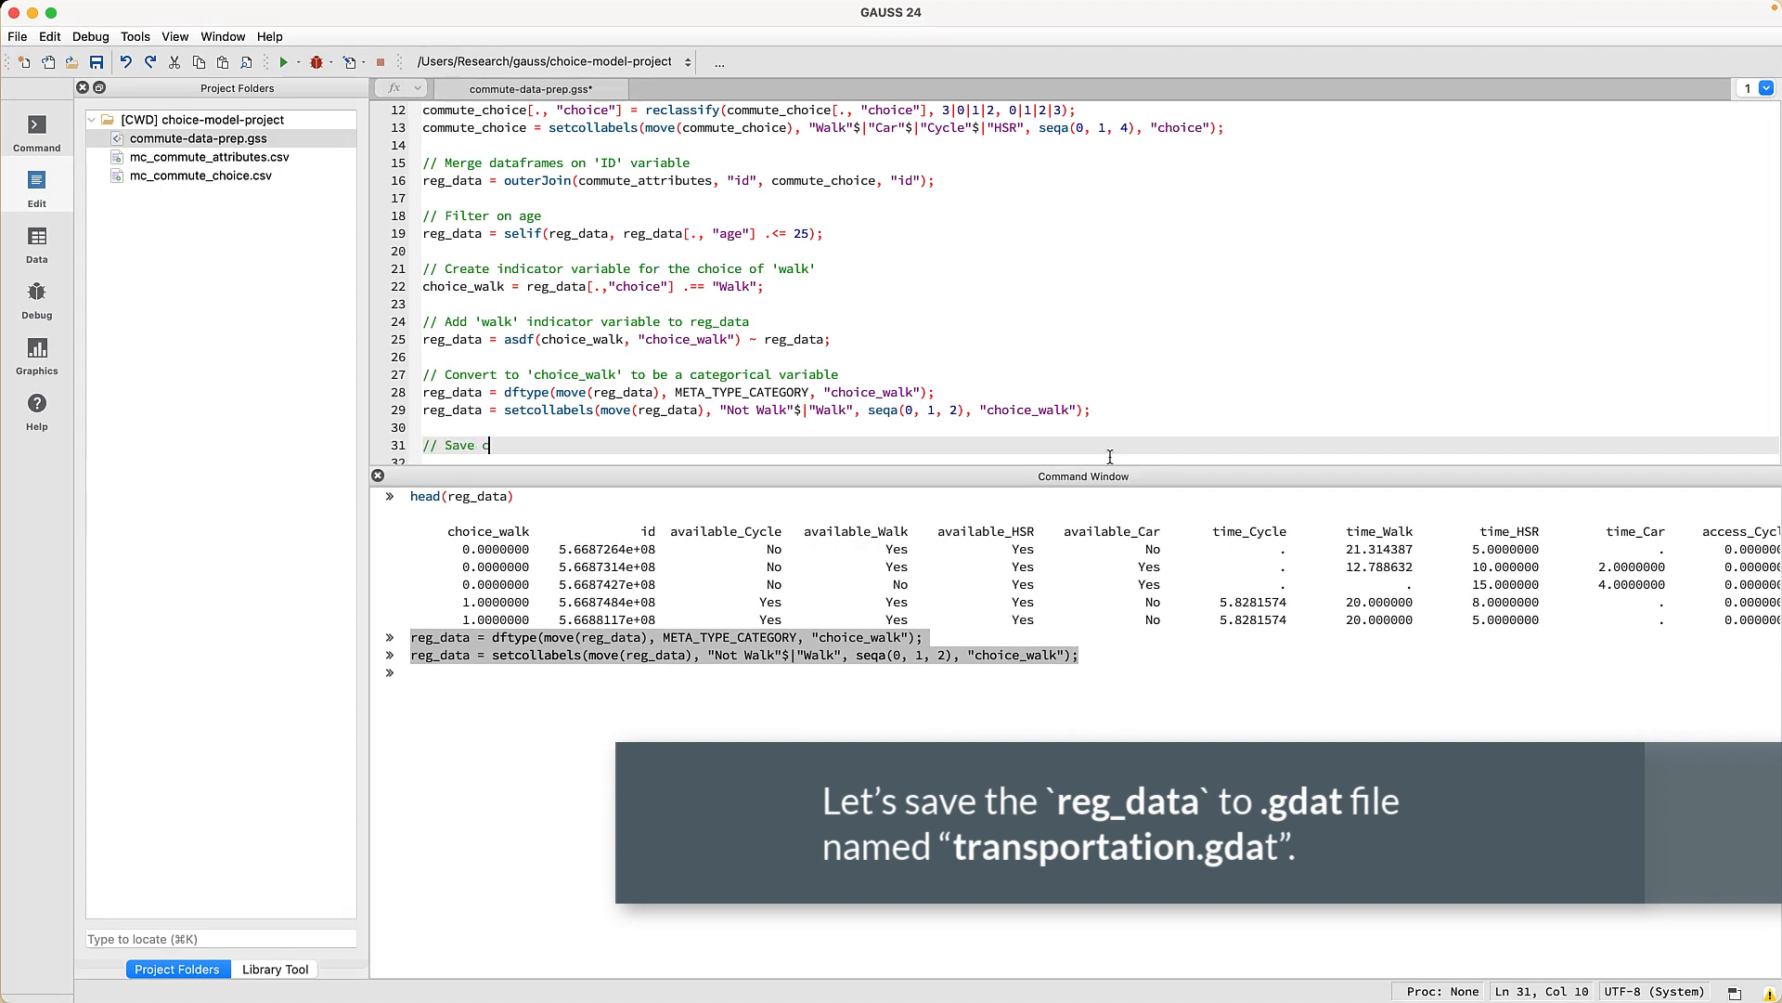
{"action": "type", "text": "leaned data to a GAUSS dataset"}
{"action": "key", "text": "Return"}
{"action": "type", "text": "saved(reg_dat"}
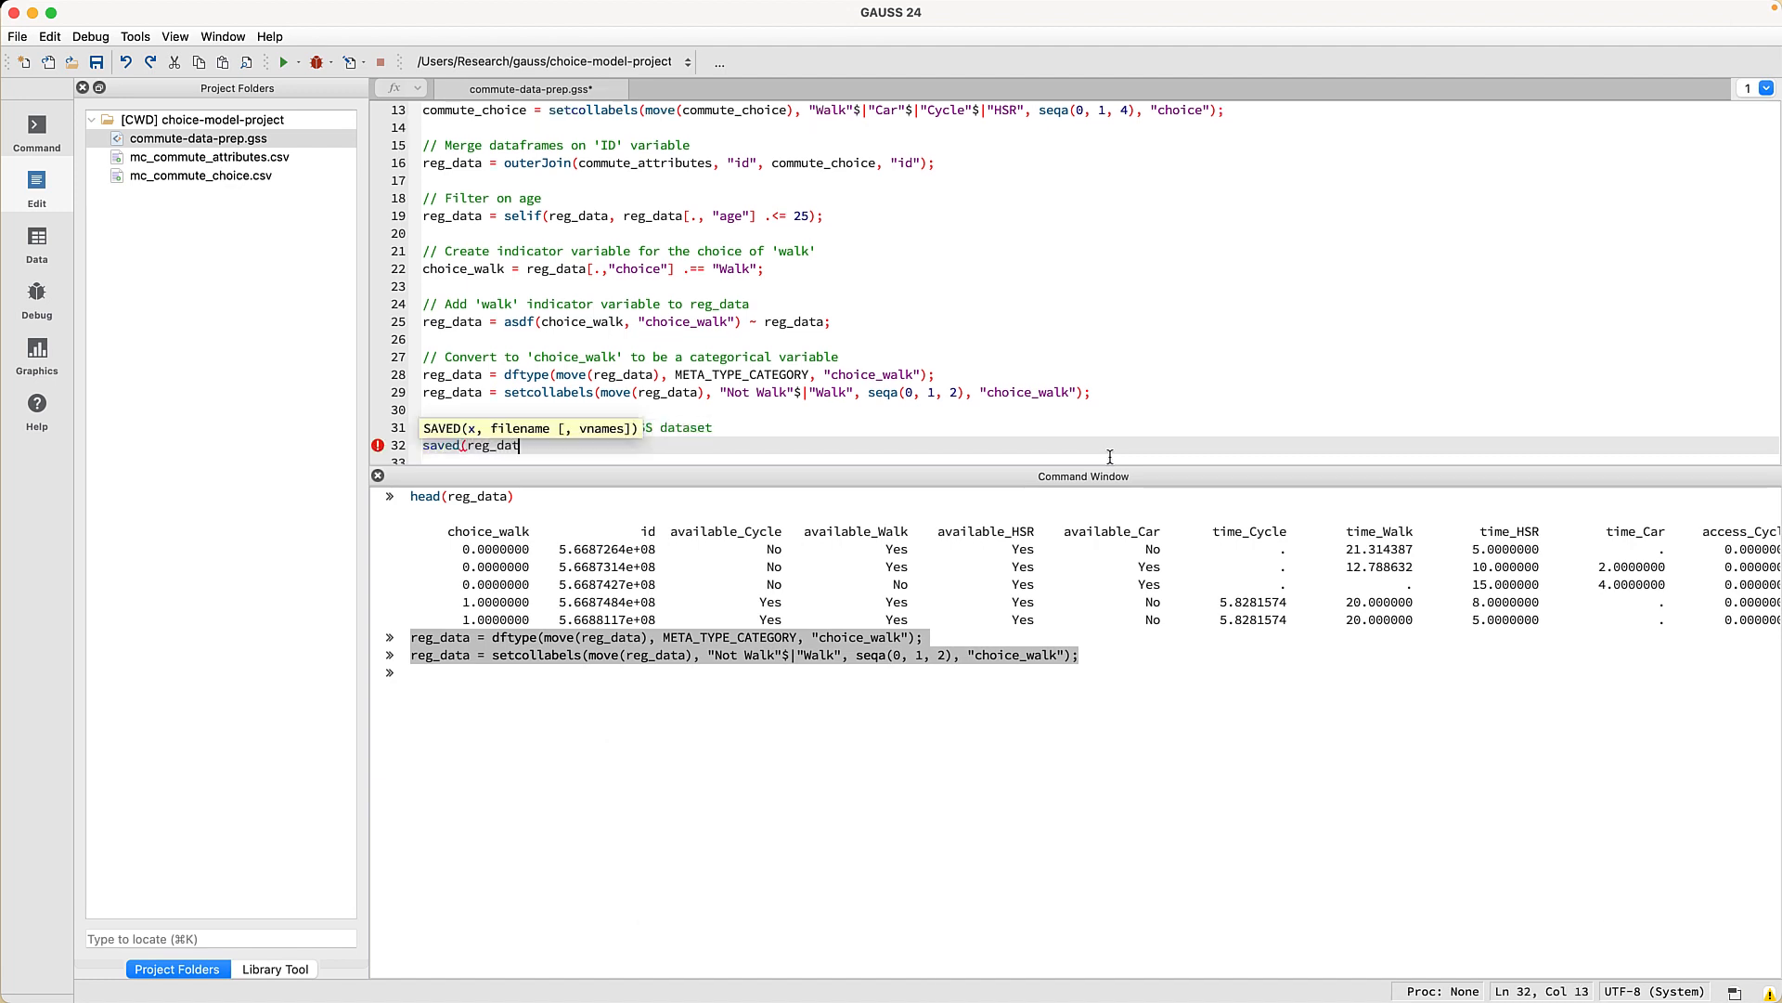
{"action": "type", "text": "a, \"transportation.gdat\");"}
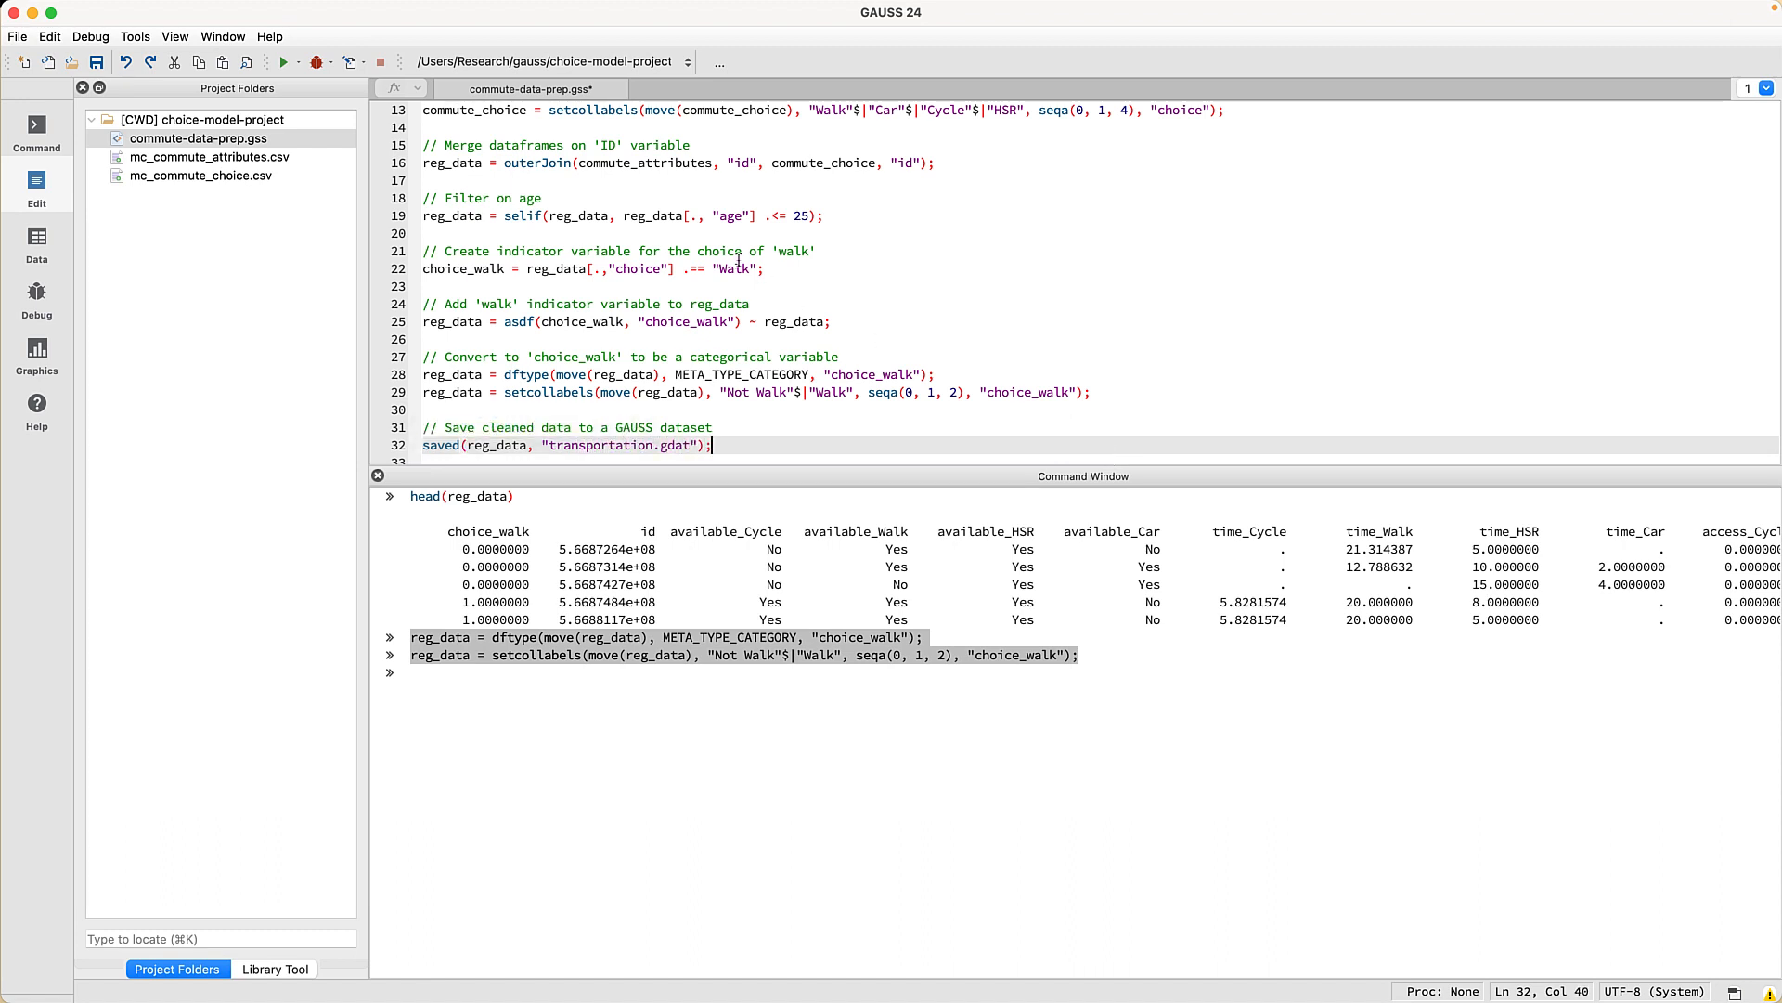
{"action": "left_click", "coordinate": [284, 62]}
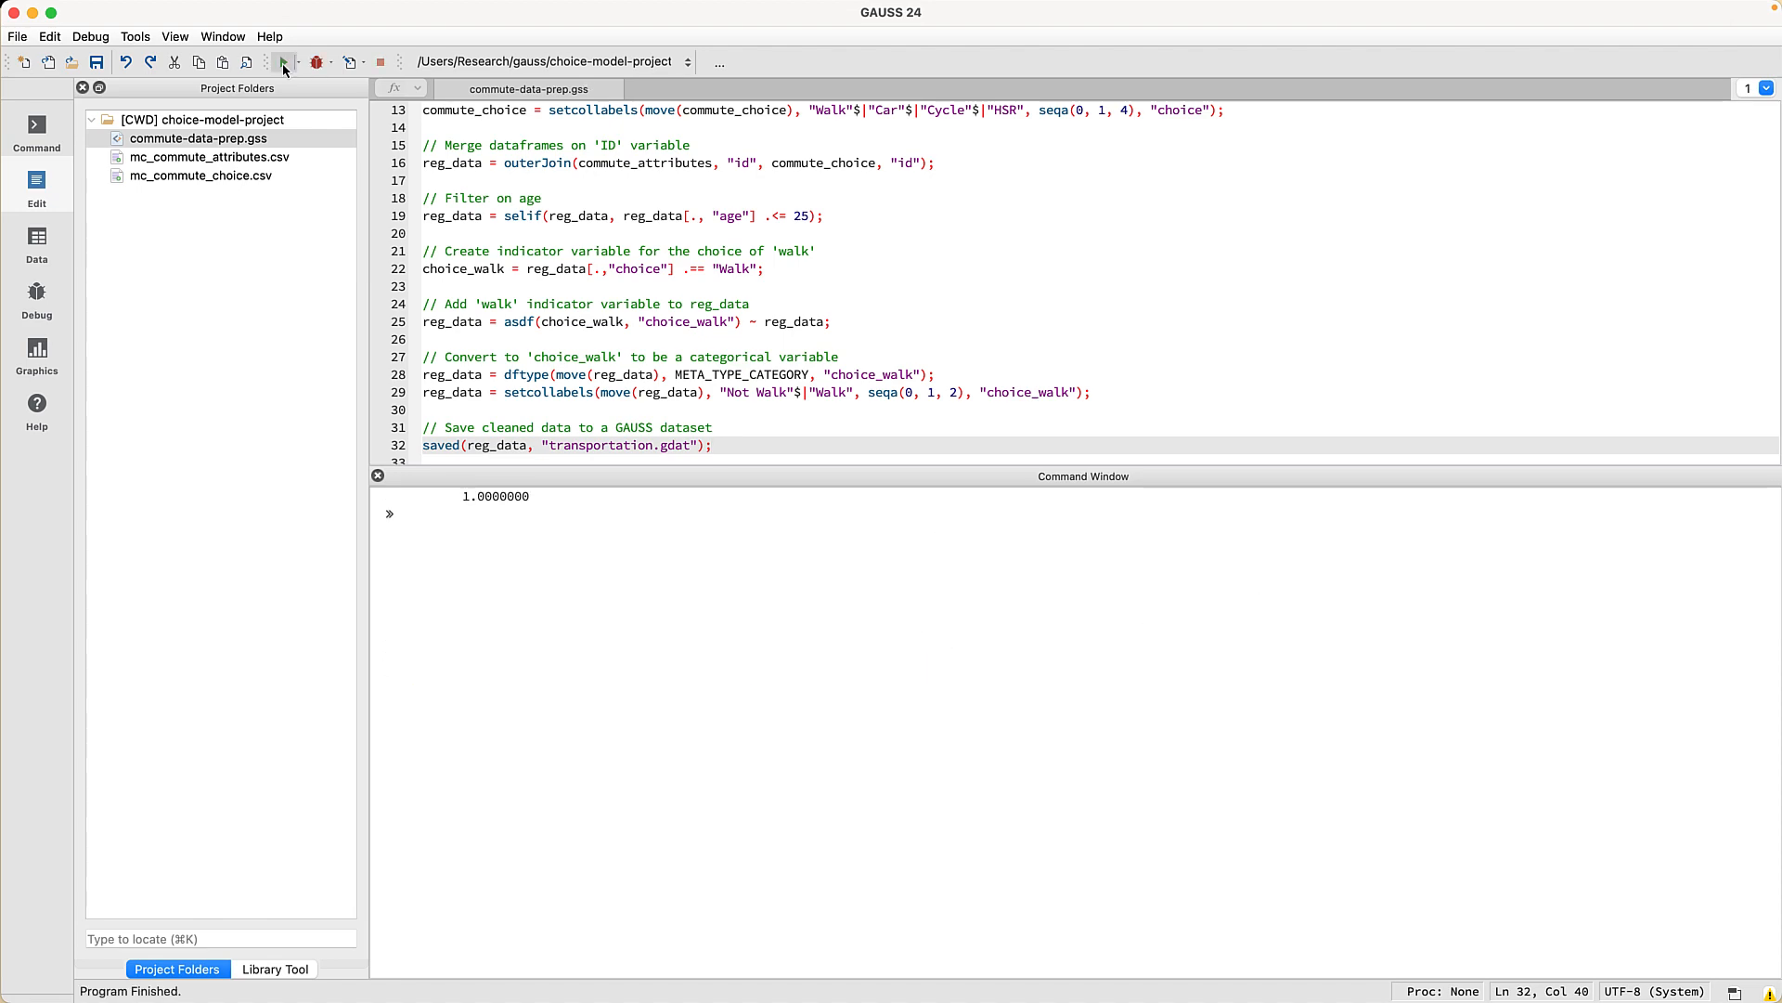
{"action": "double_click", "coordinate": [188, 200]}
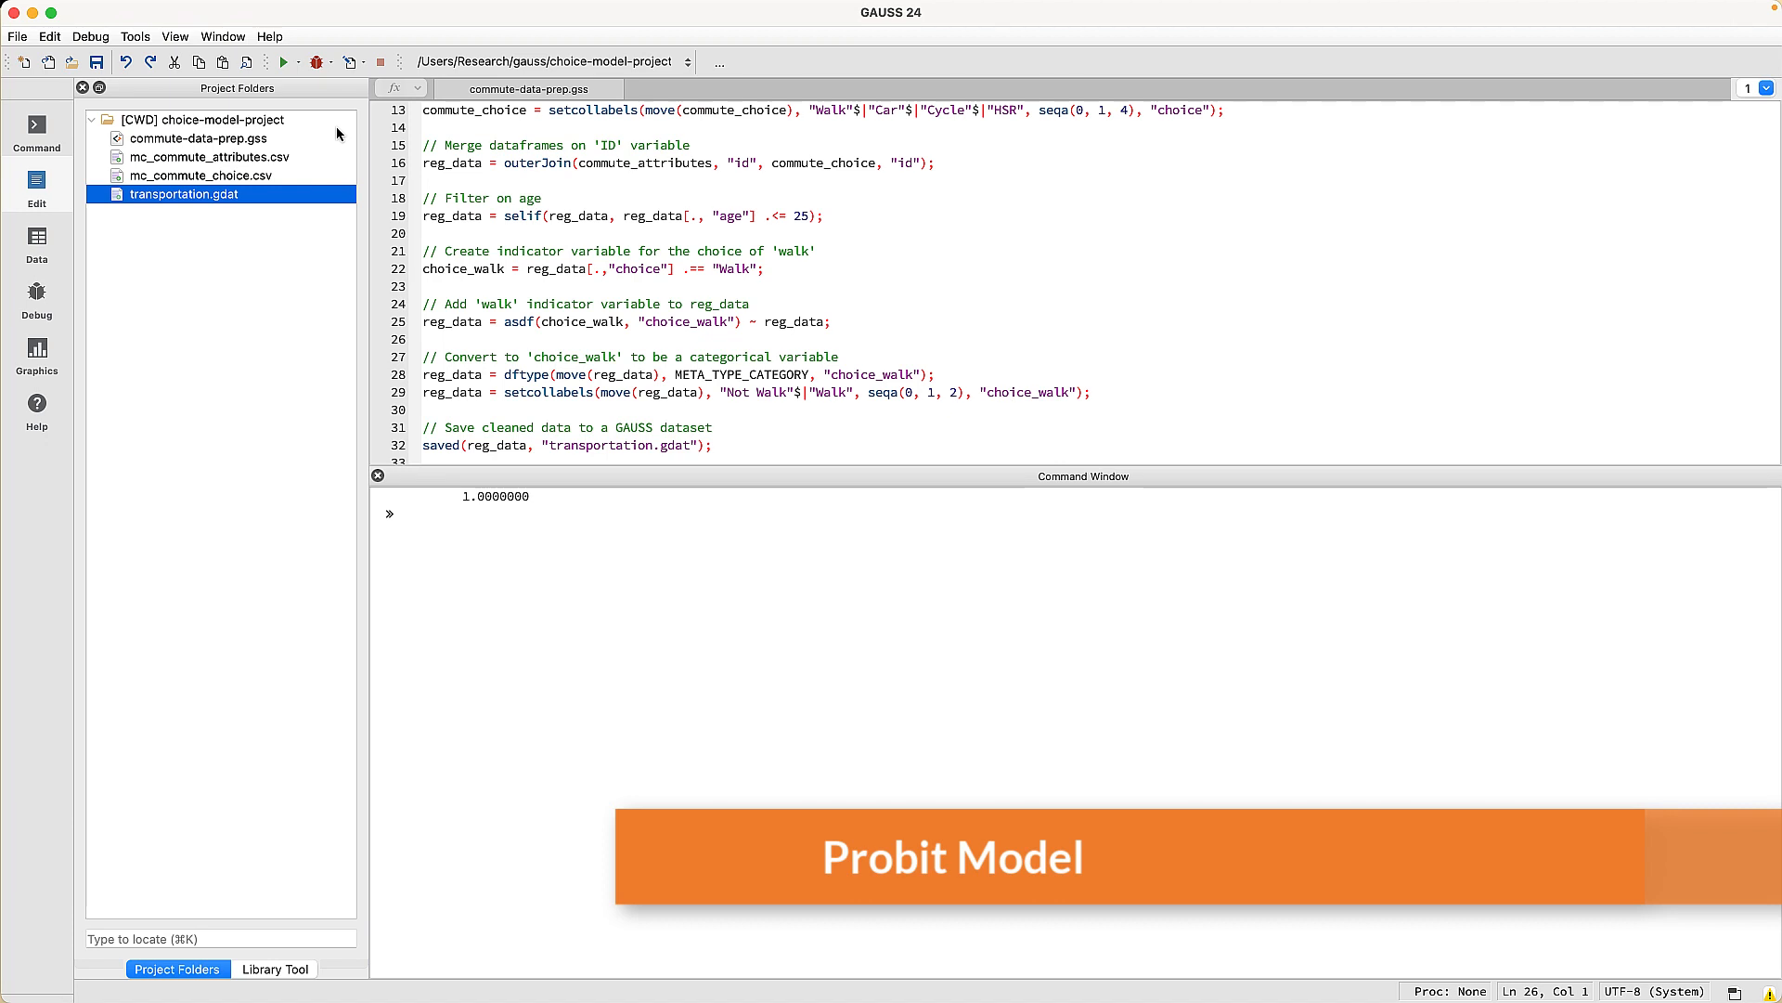
- Create a new program file and save it as commute-estimate.gss
{"action": "left_click", "coordinate": [17, 37]}
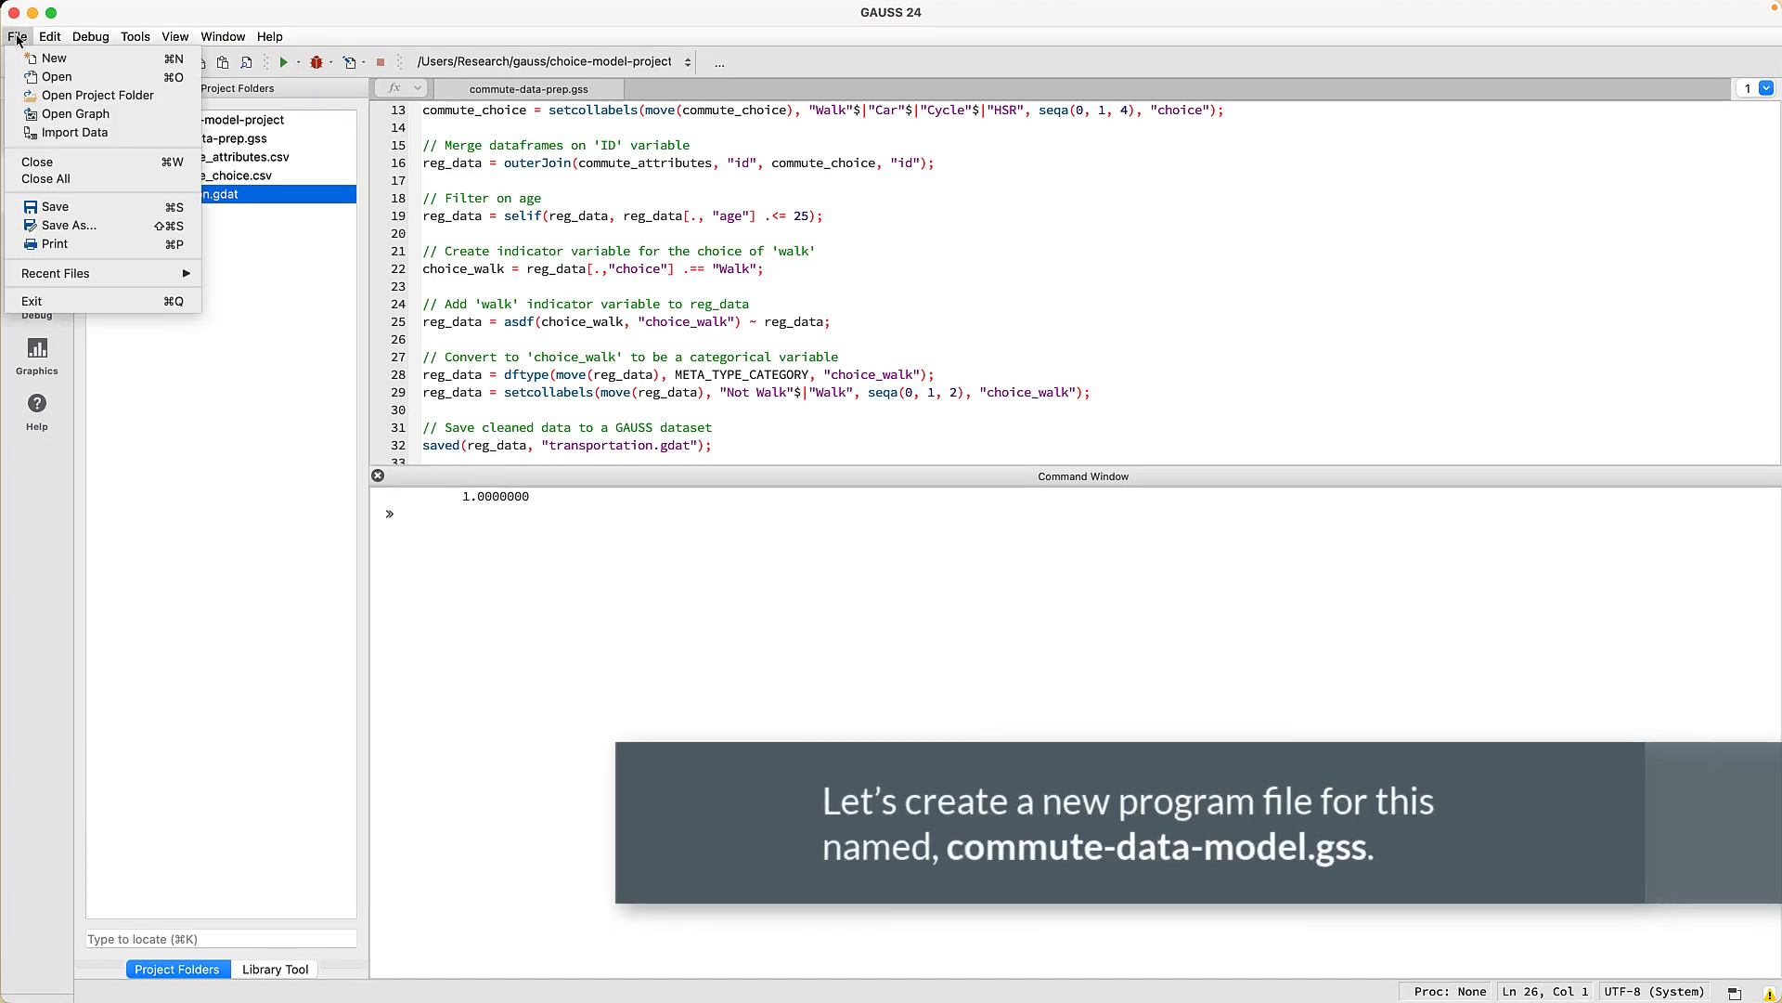
{"action": "left_click", "coordinate": [53, 59]}
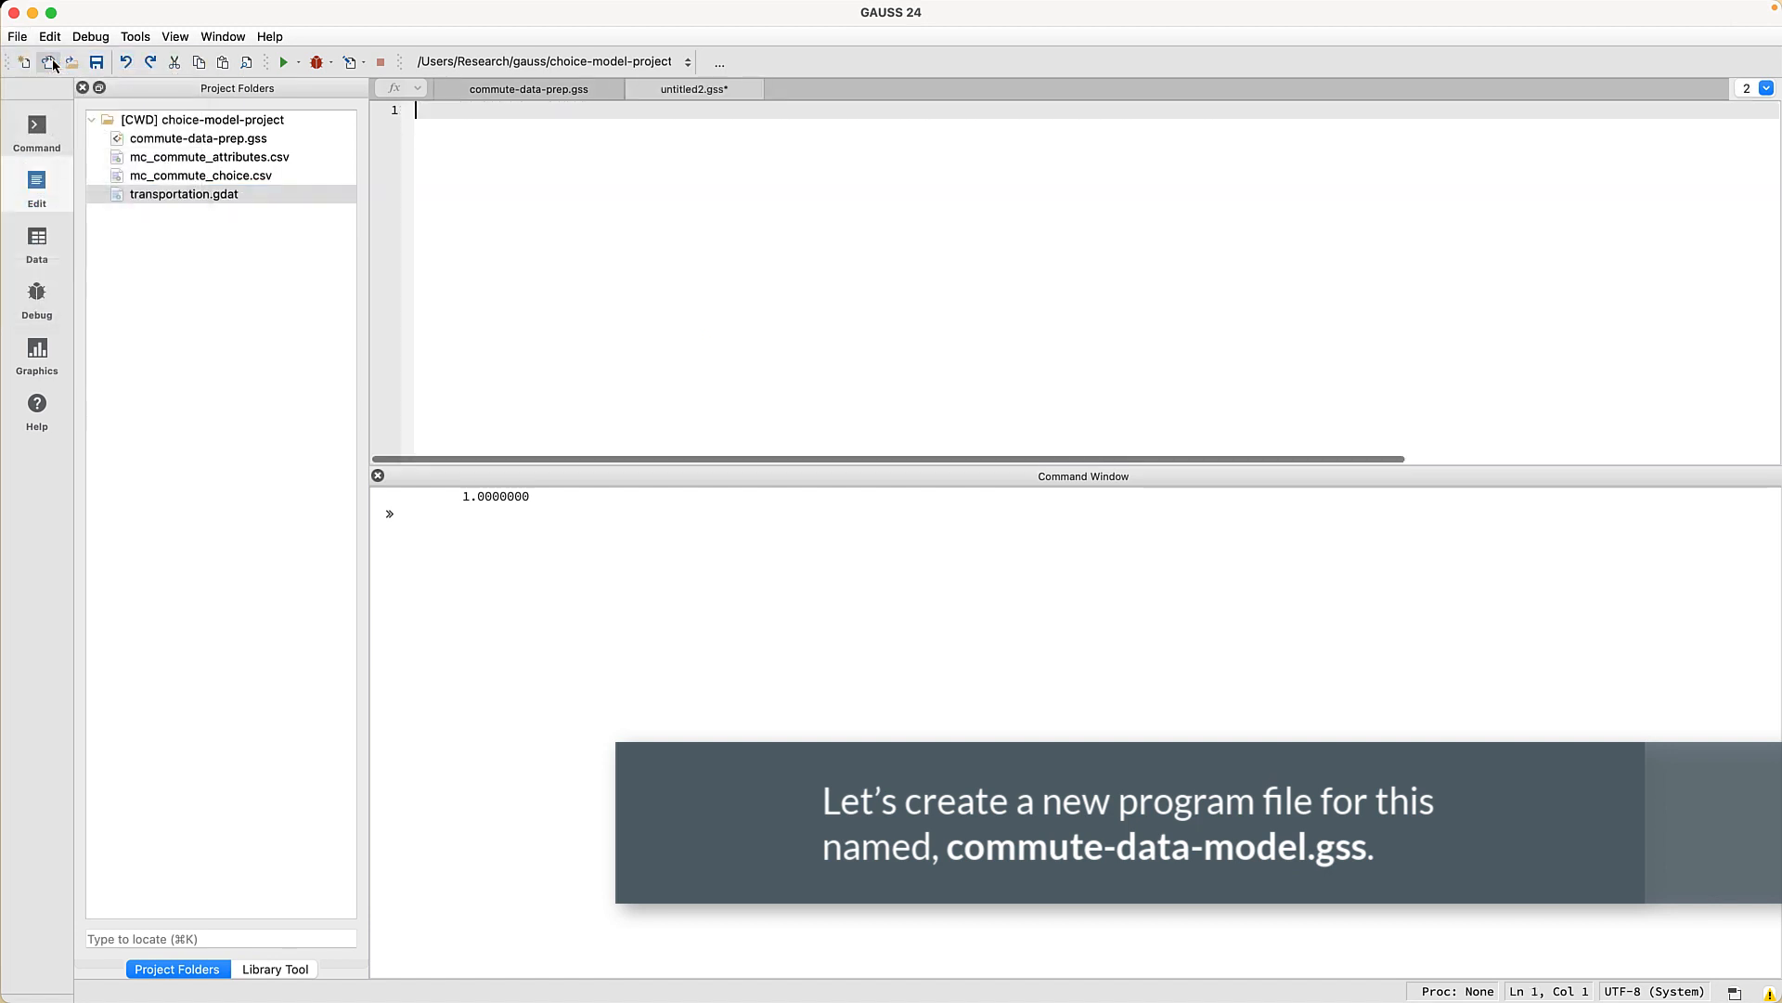
{"action": "left_click", "coordinate": [20, 39]}
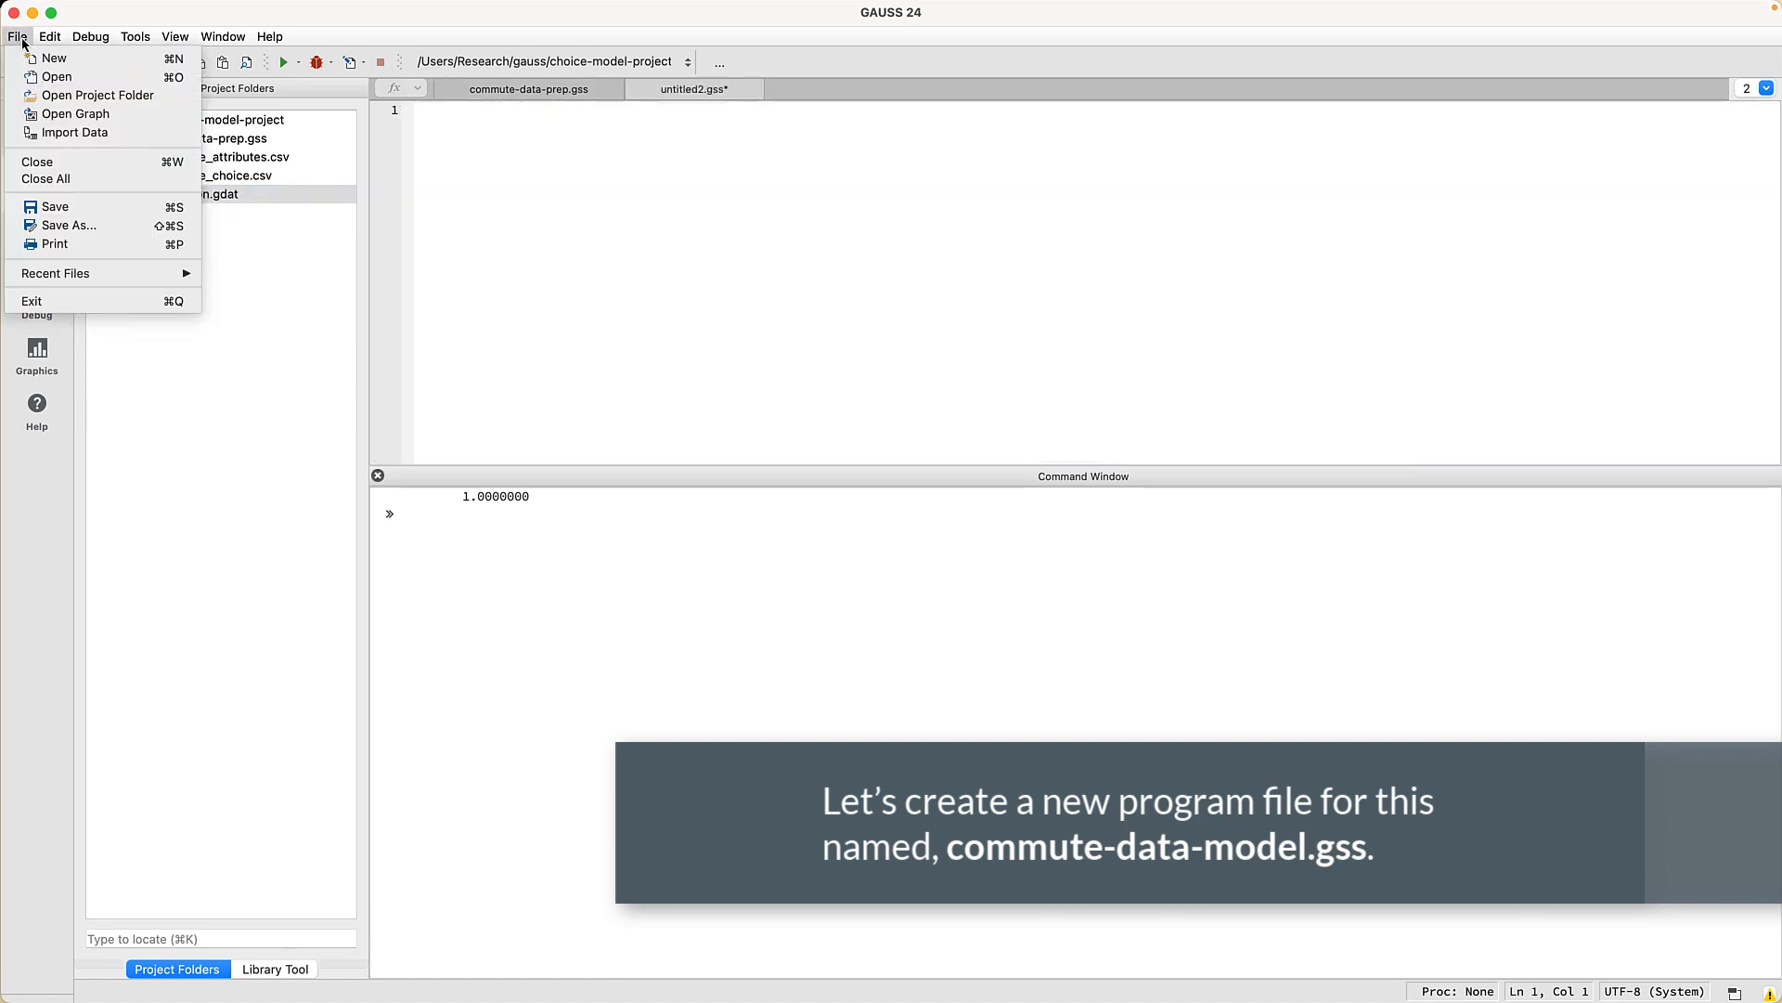
{"action": "left_click", "coordinate": [65, 225]}
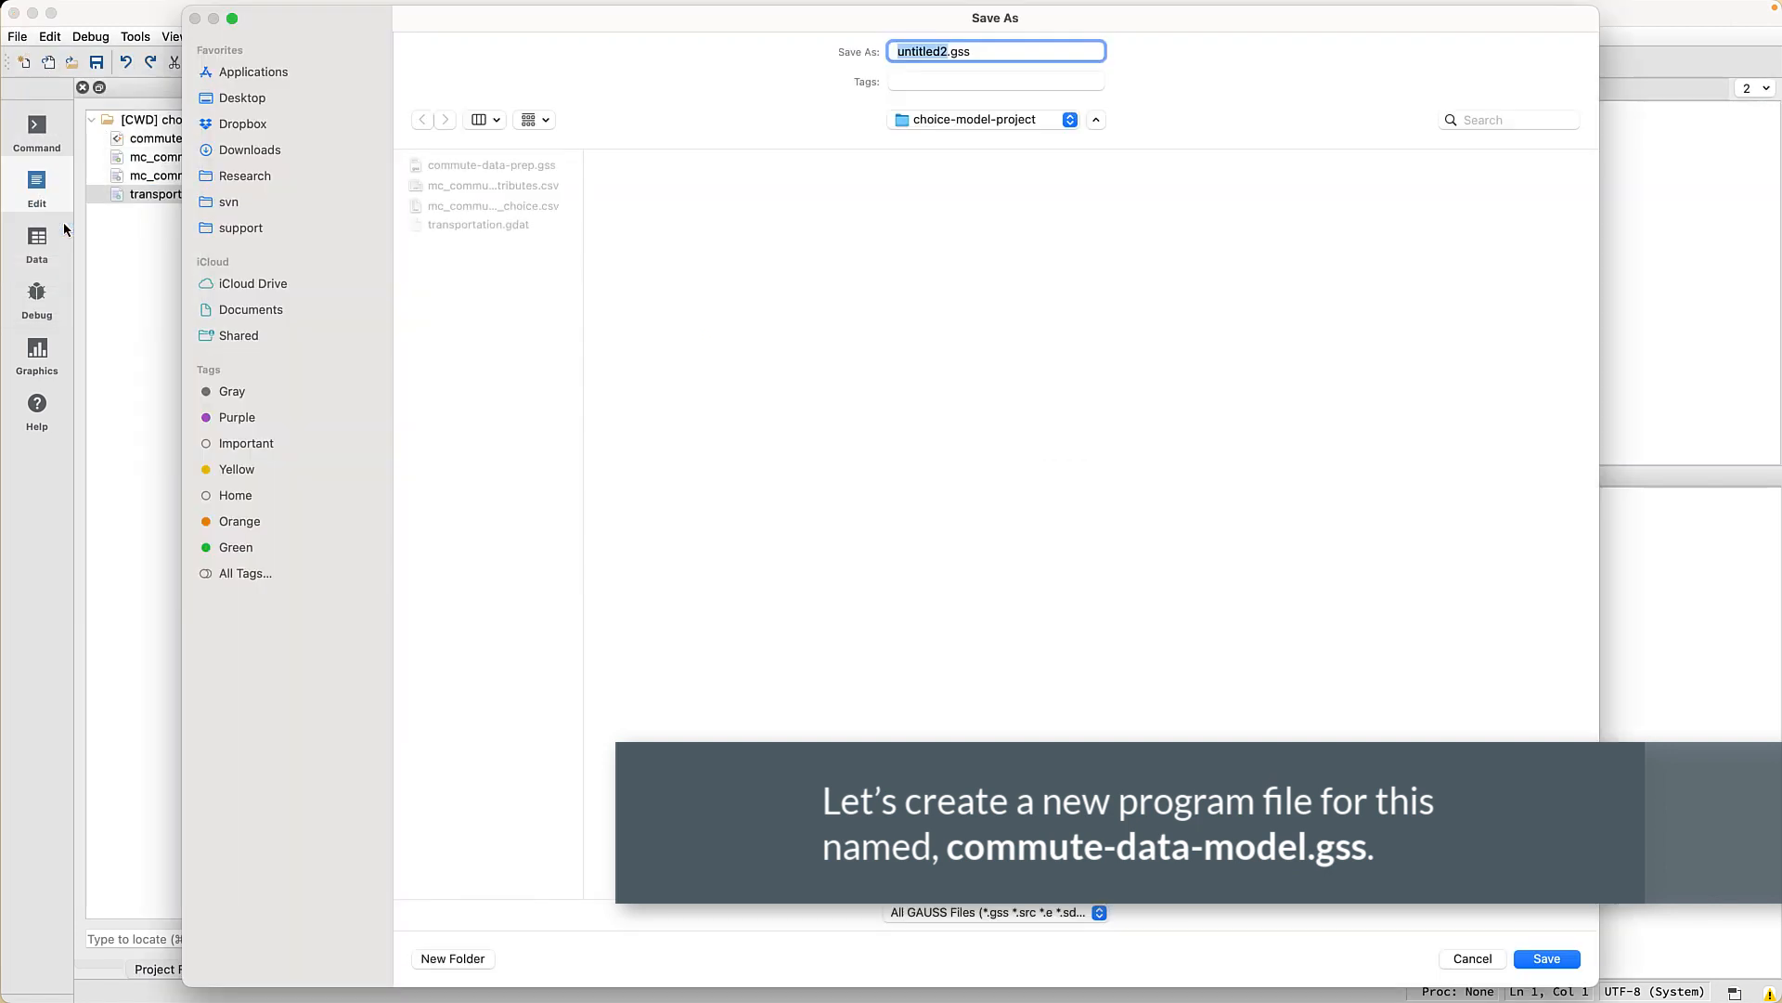
{"action": "type", "text": "comm"}
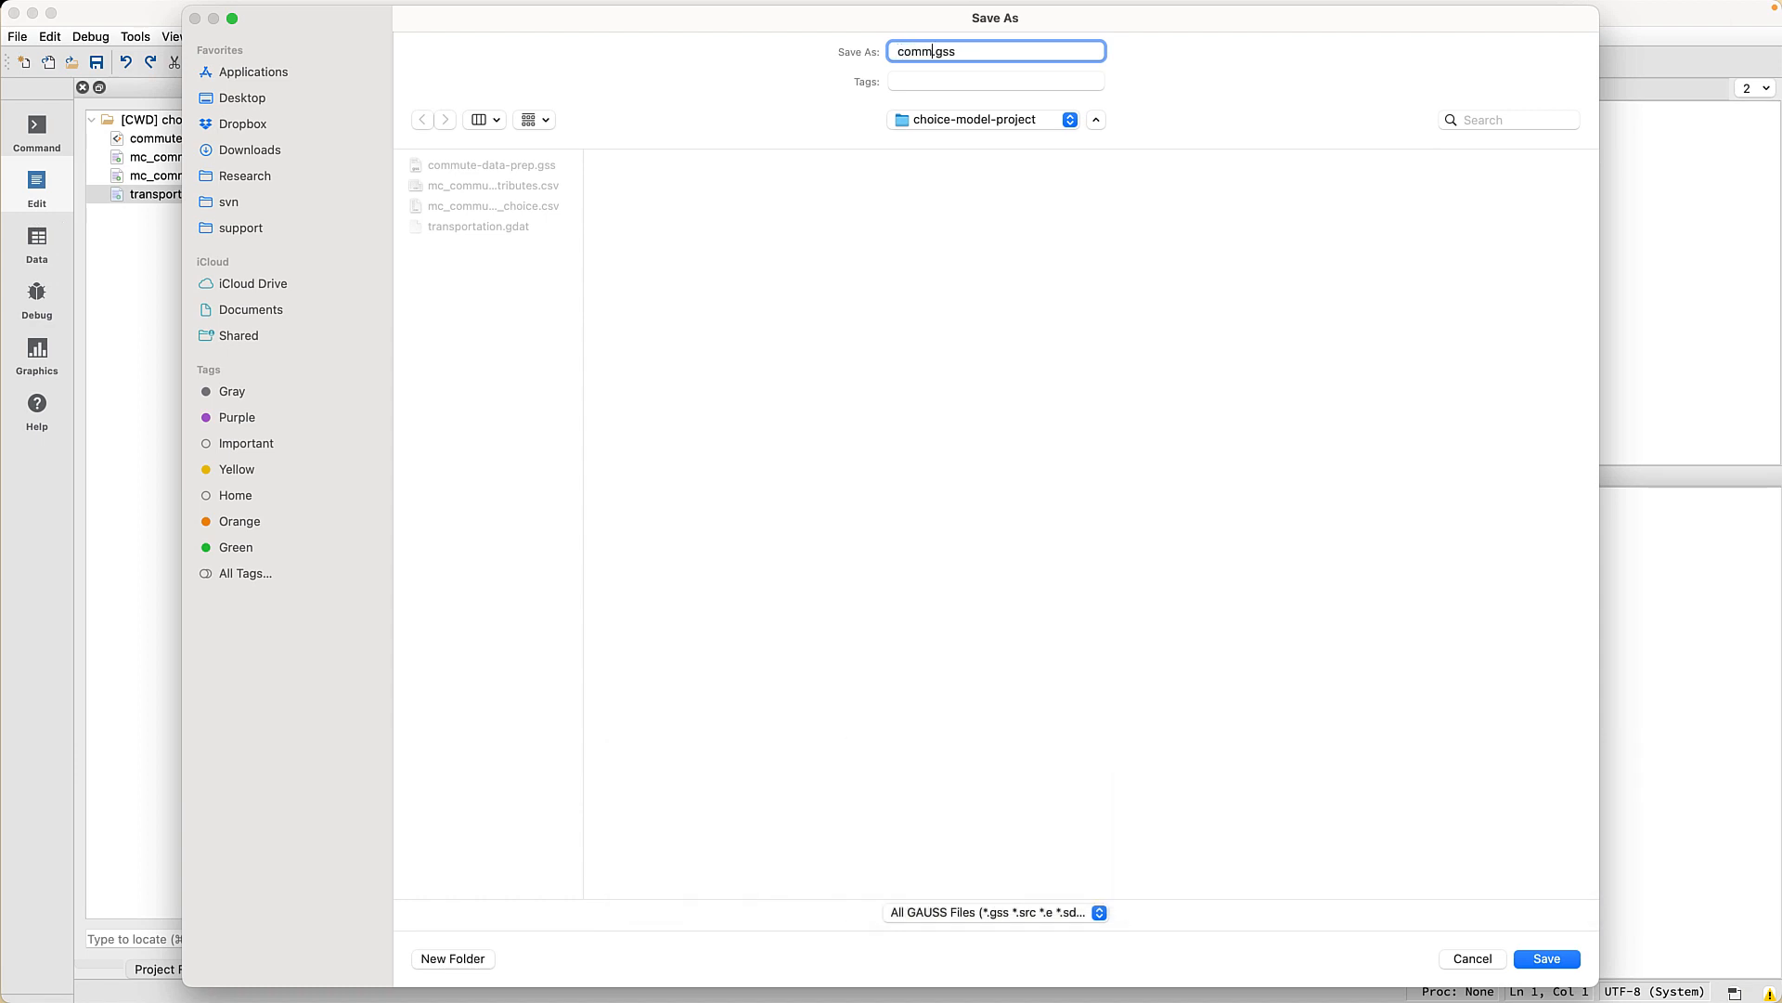
{"action": "type", "text": "ute-estimate"}
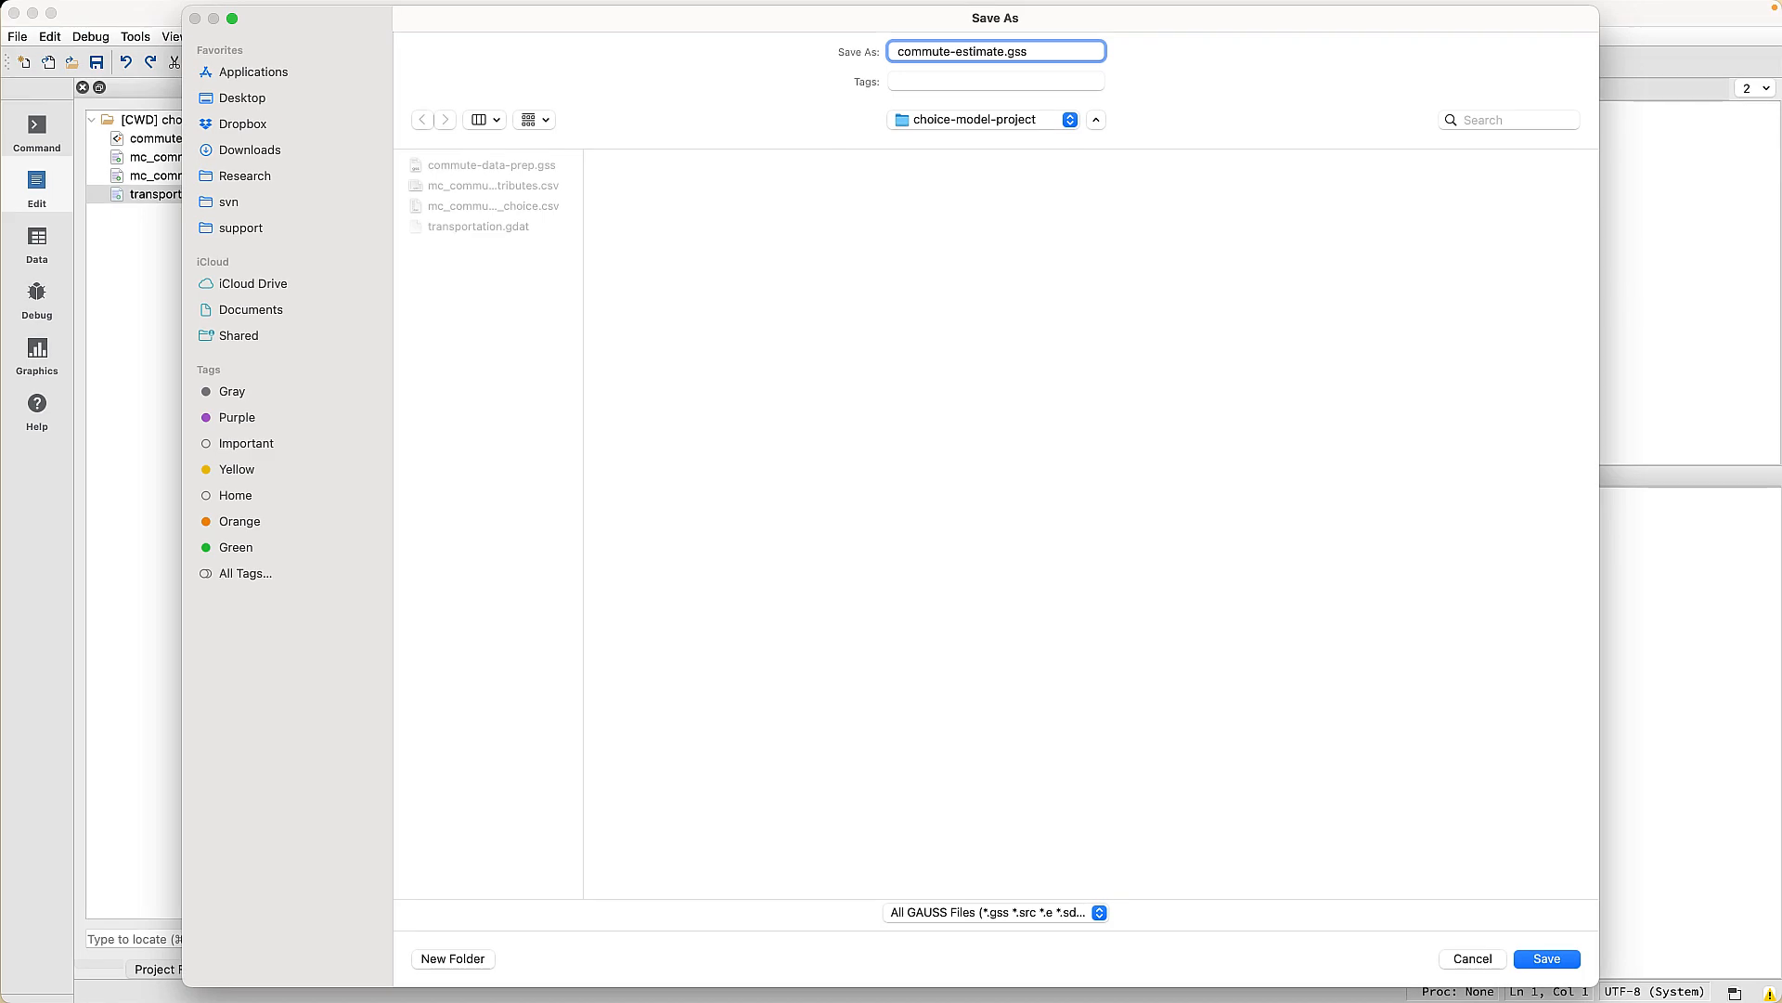
{"action": "key", "text": "Return"}
- Write new;, cls; and print __FILE_DIR; in the script and run it
{"action": "type", "text": "new;"}
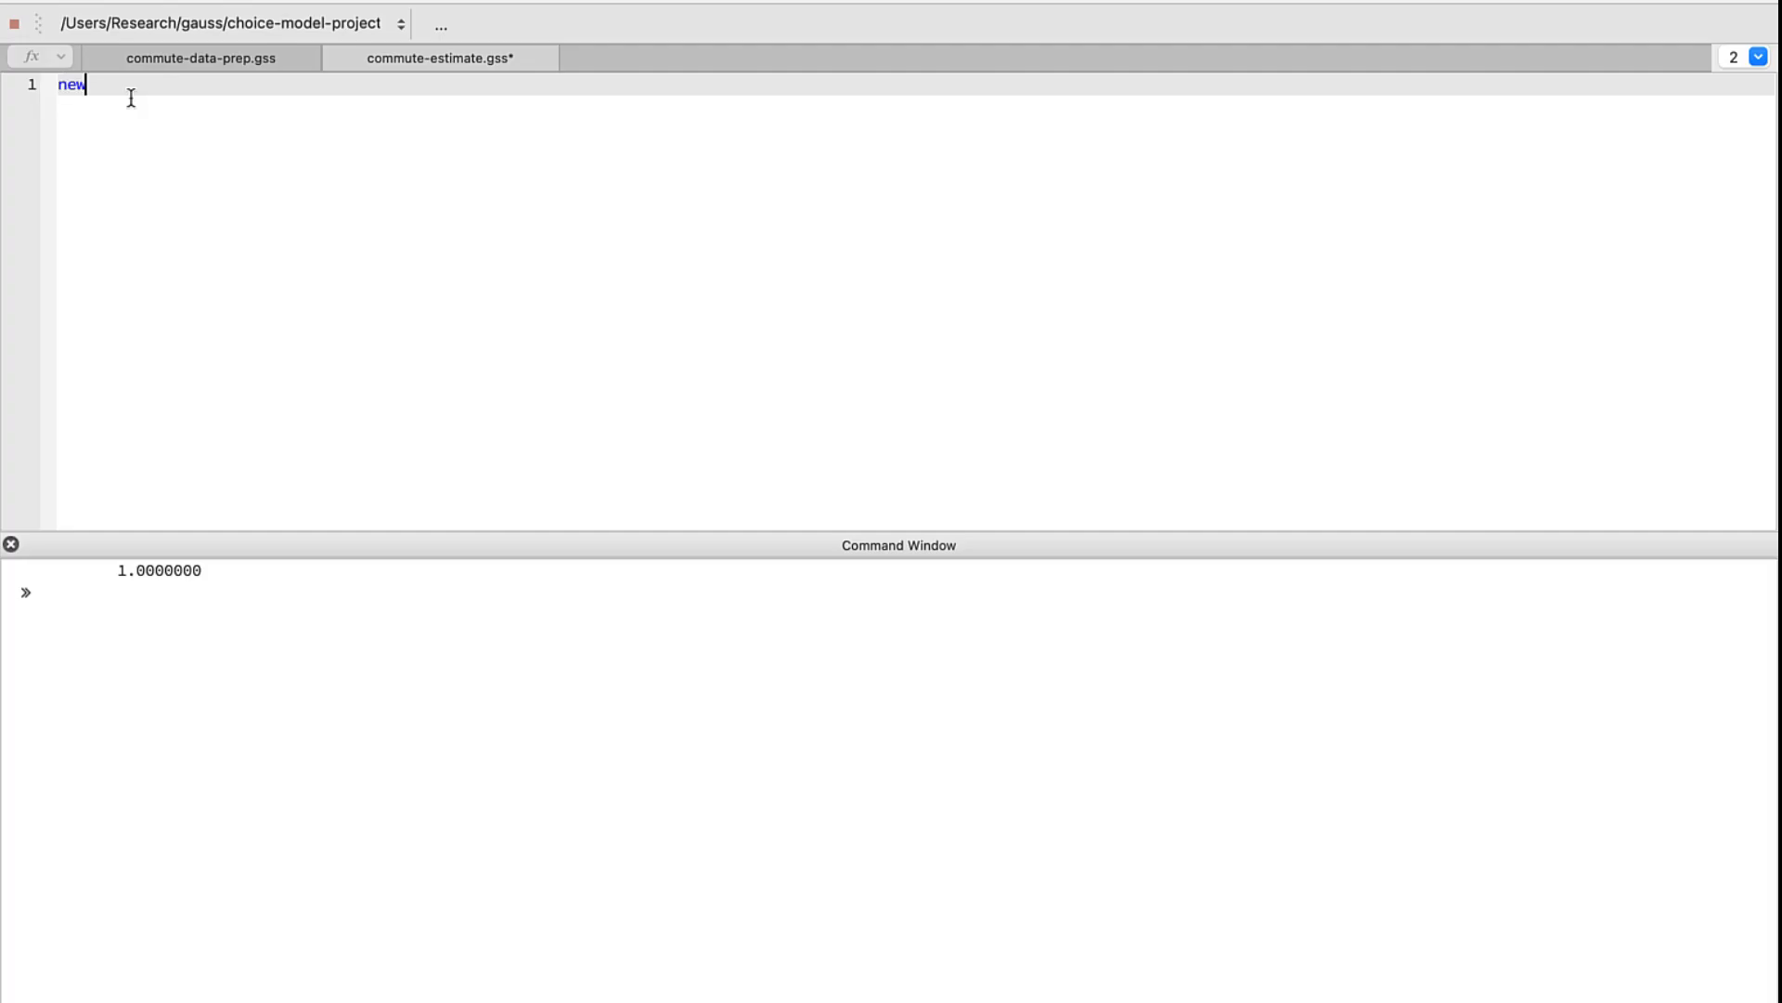
{"action": "key", "text": "Return"}
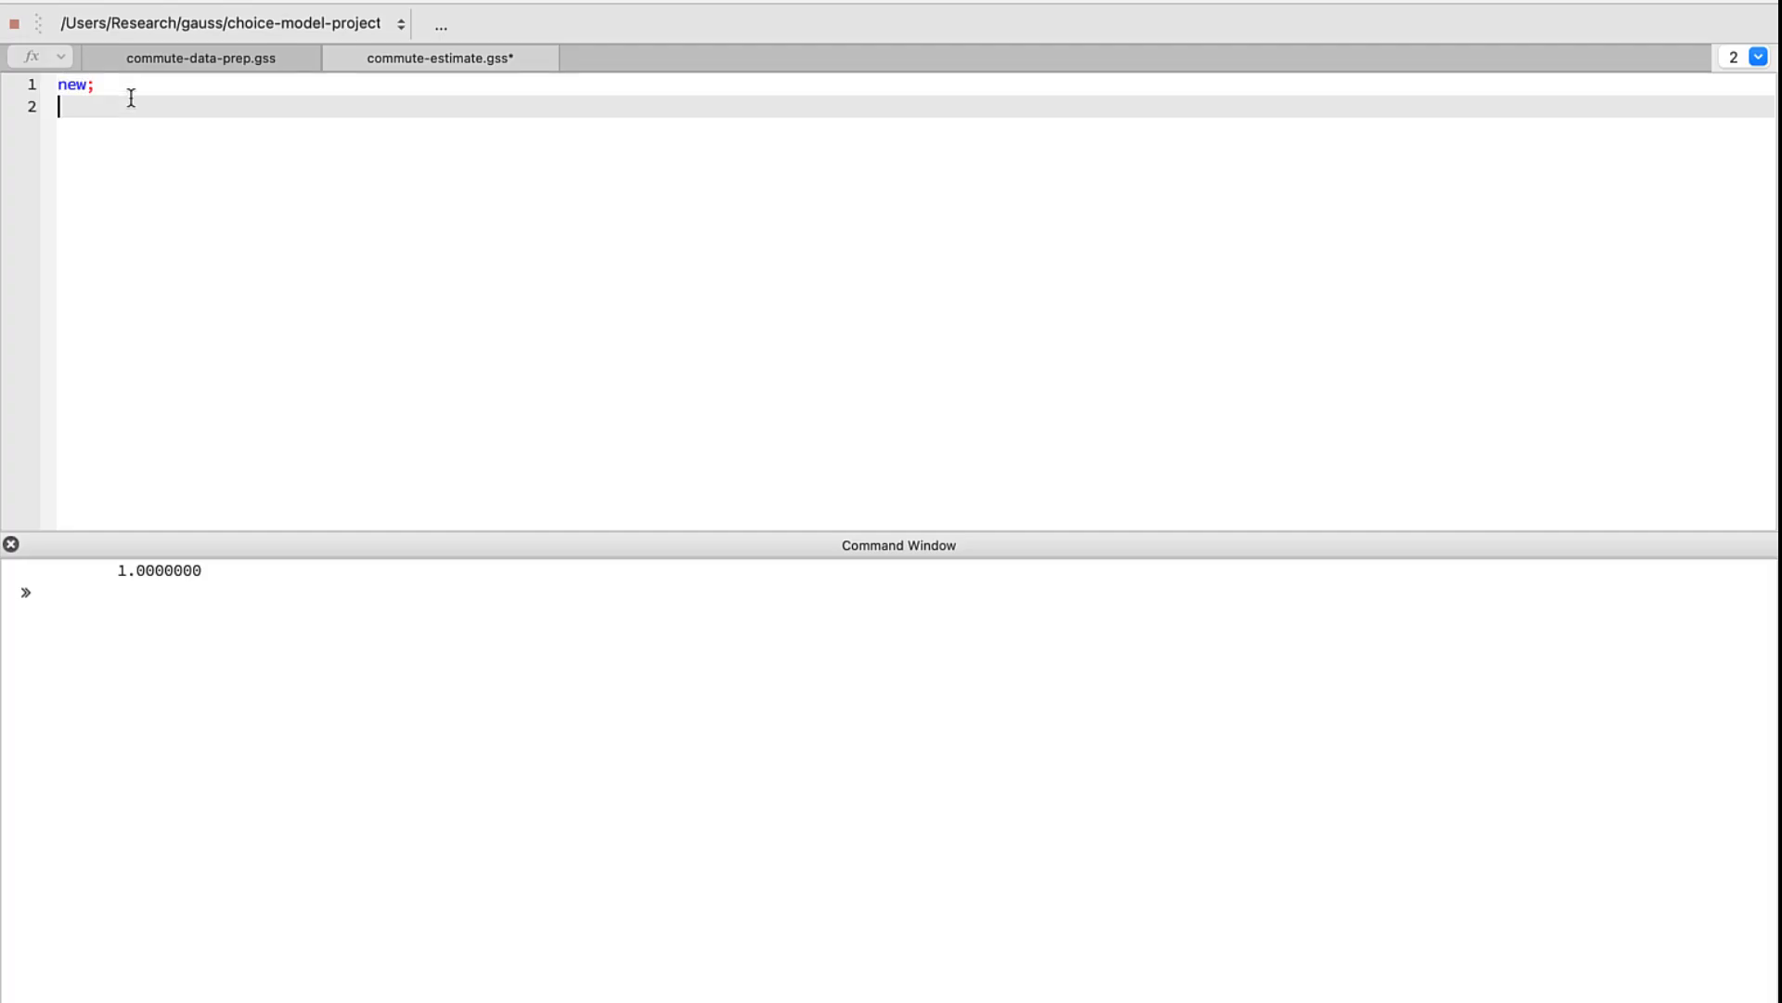
{"action": "type", "text": "cls;"}
{"action": "key", "text": "Return"}
{"action": "key", "text": "Return"}
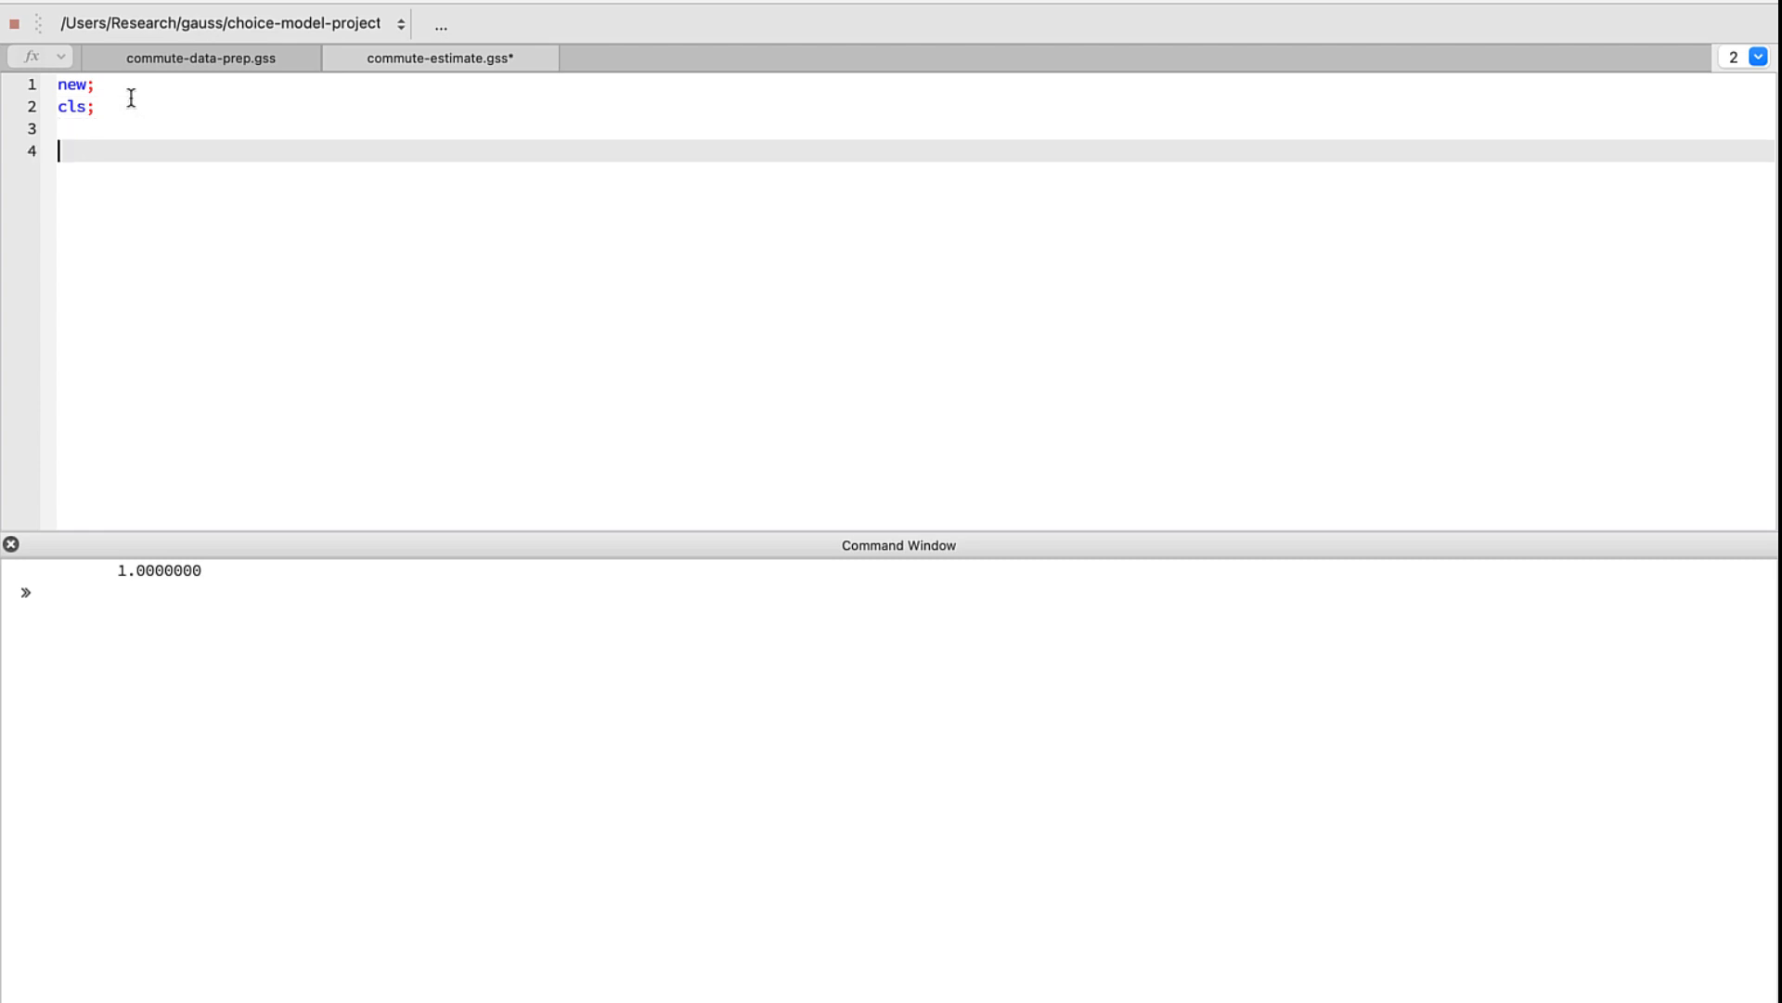
{"action": "type", "text": "print __FILE_DIR"}
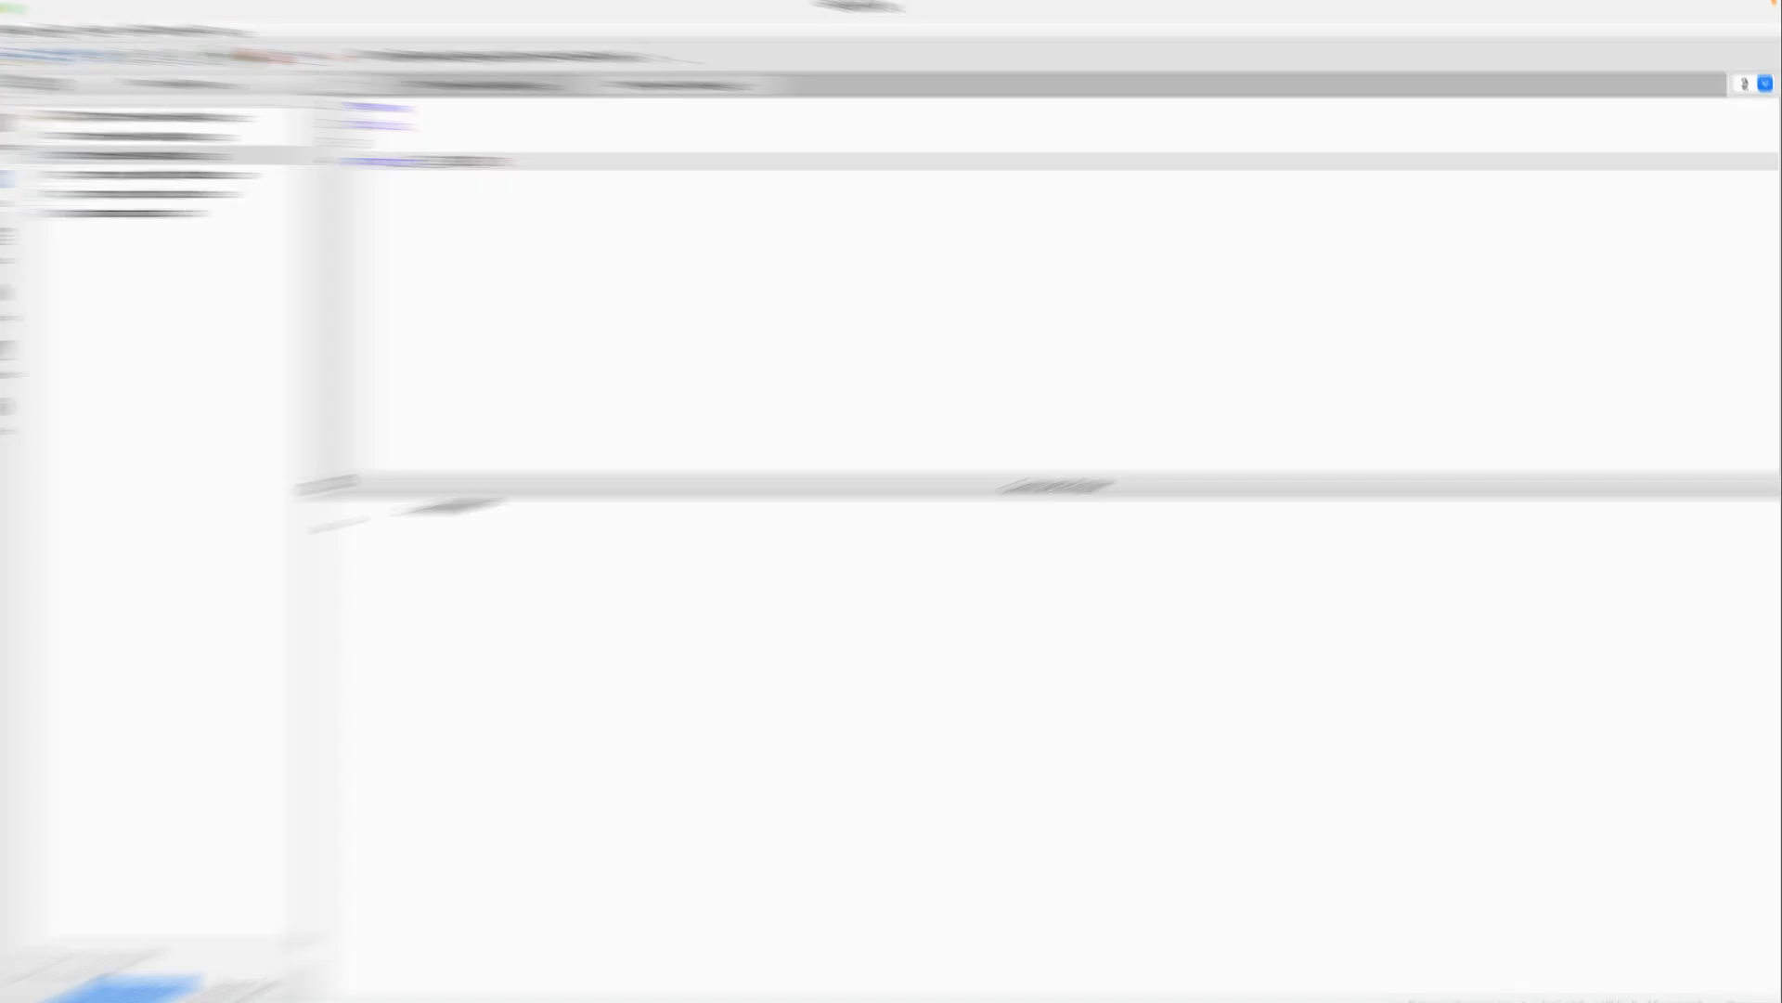
{"action": "type", "text": ";"}
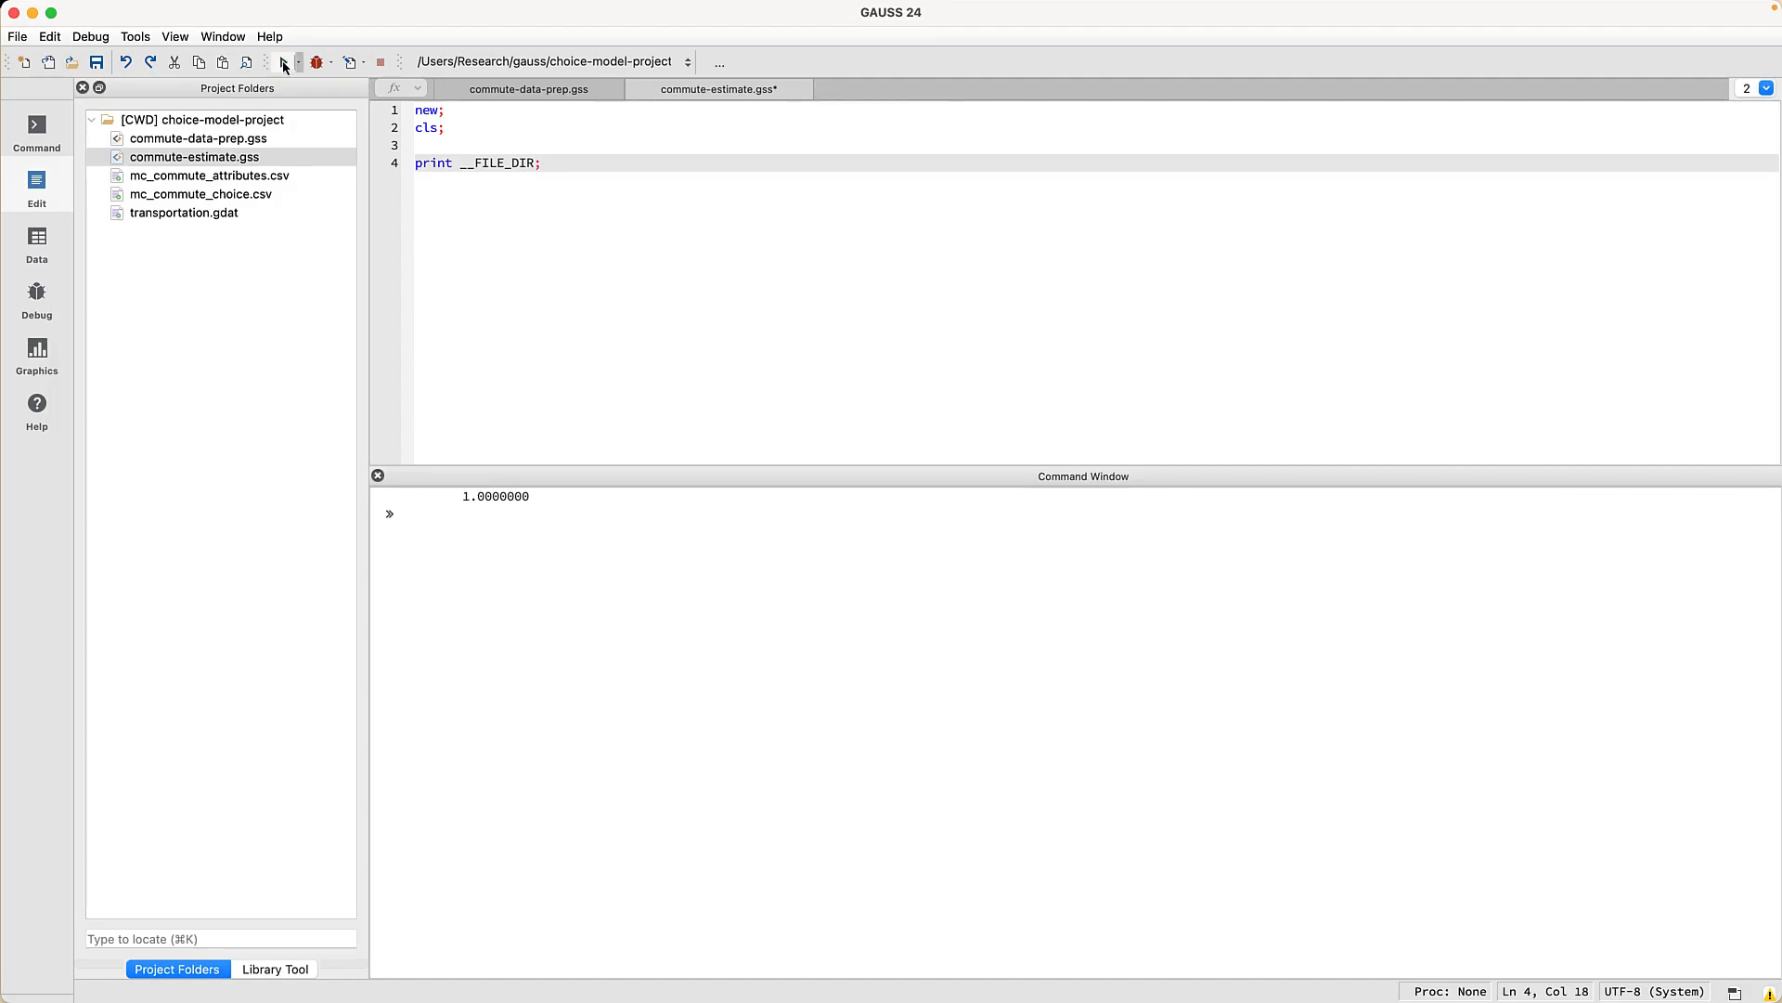
{"action": "left_click", "coordinate": [284, 63]}
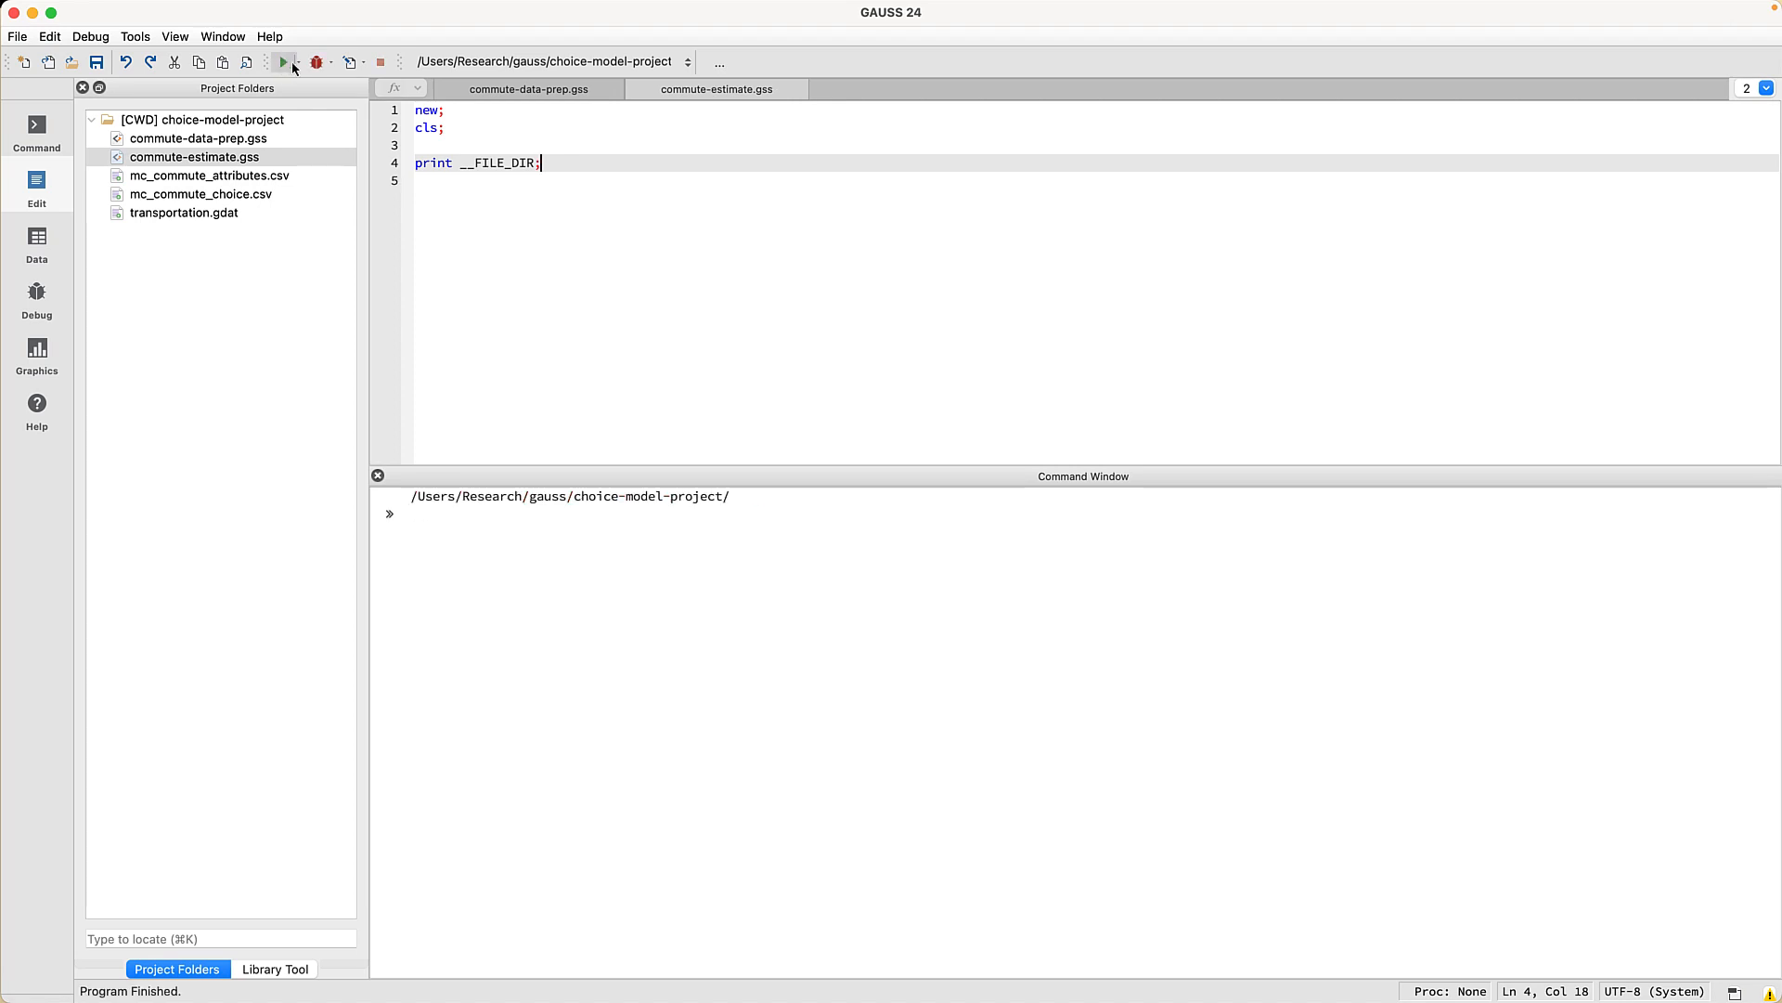
- Turn line 4 into fname = __FILE_DIR $+ "transportation.gdat";
{"action": "left_click", "coordinate": [416, 164]}
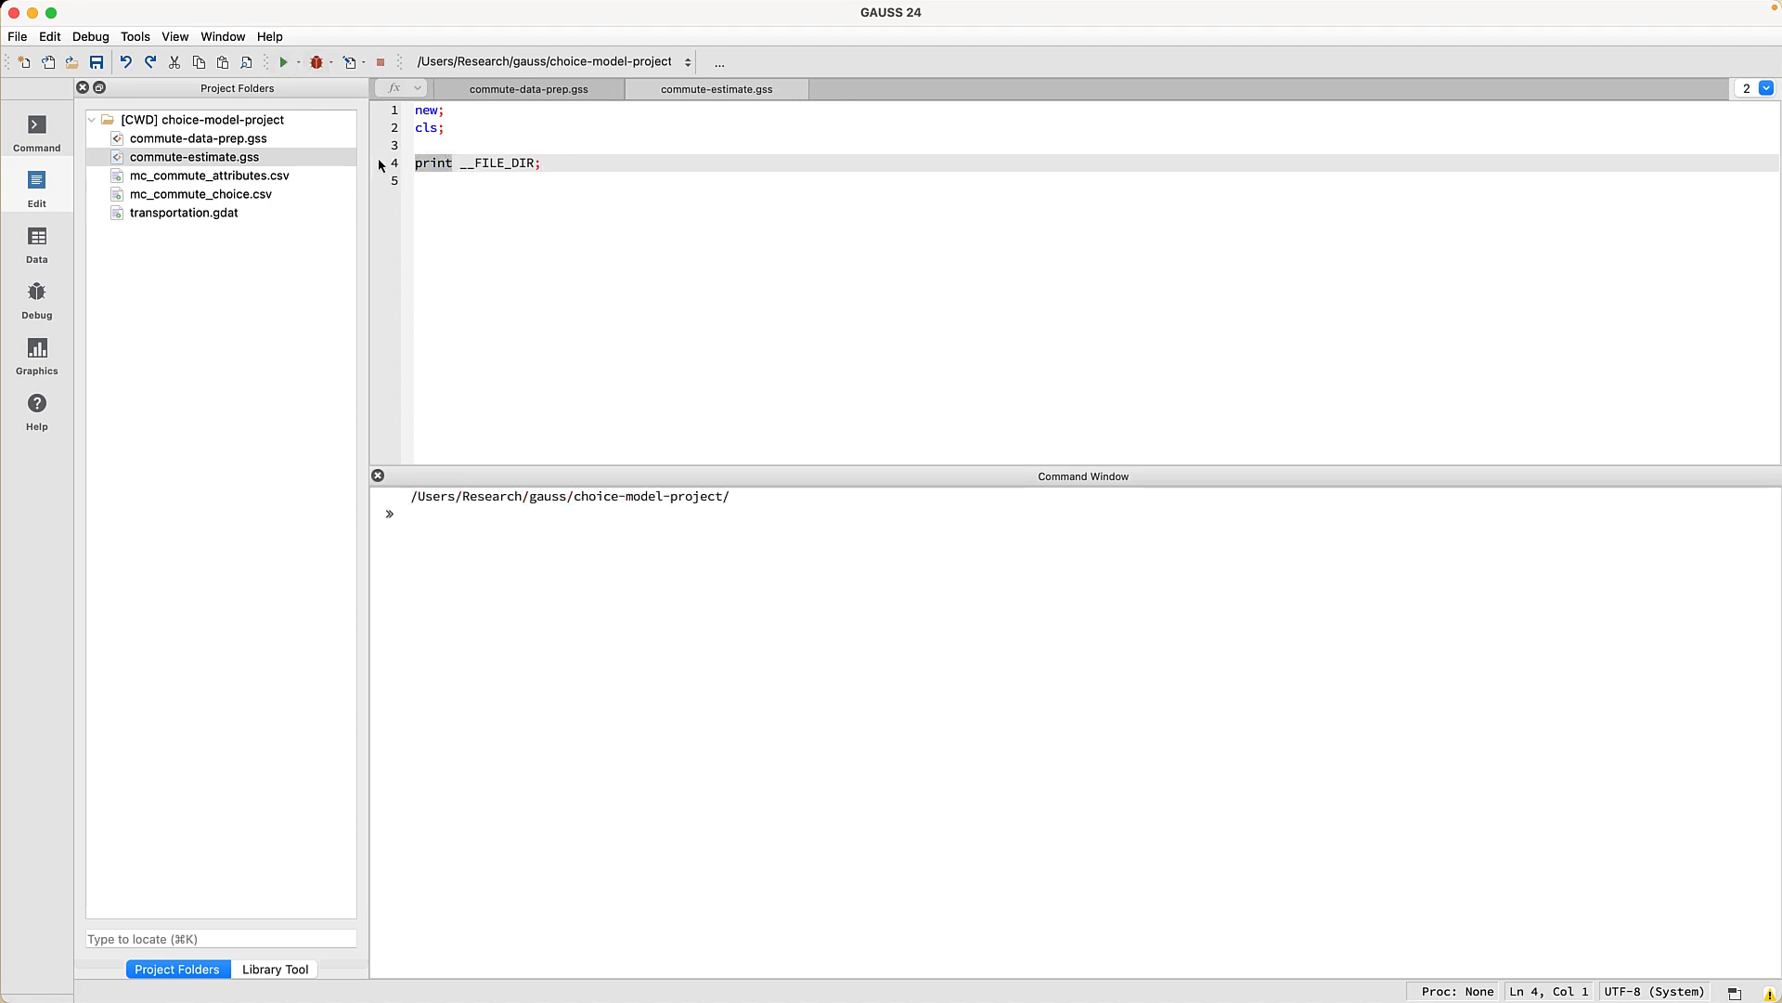
{"action": "key", "text": "Delete"}
{"action": "key", "text": "Delete"}
{"action": "key", "text": "Delete"}
{"action": "key", "text": "Delete"}
{"action": "key", "text": "Delete"}
{"action": "type", "text": "fname ="}
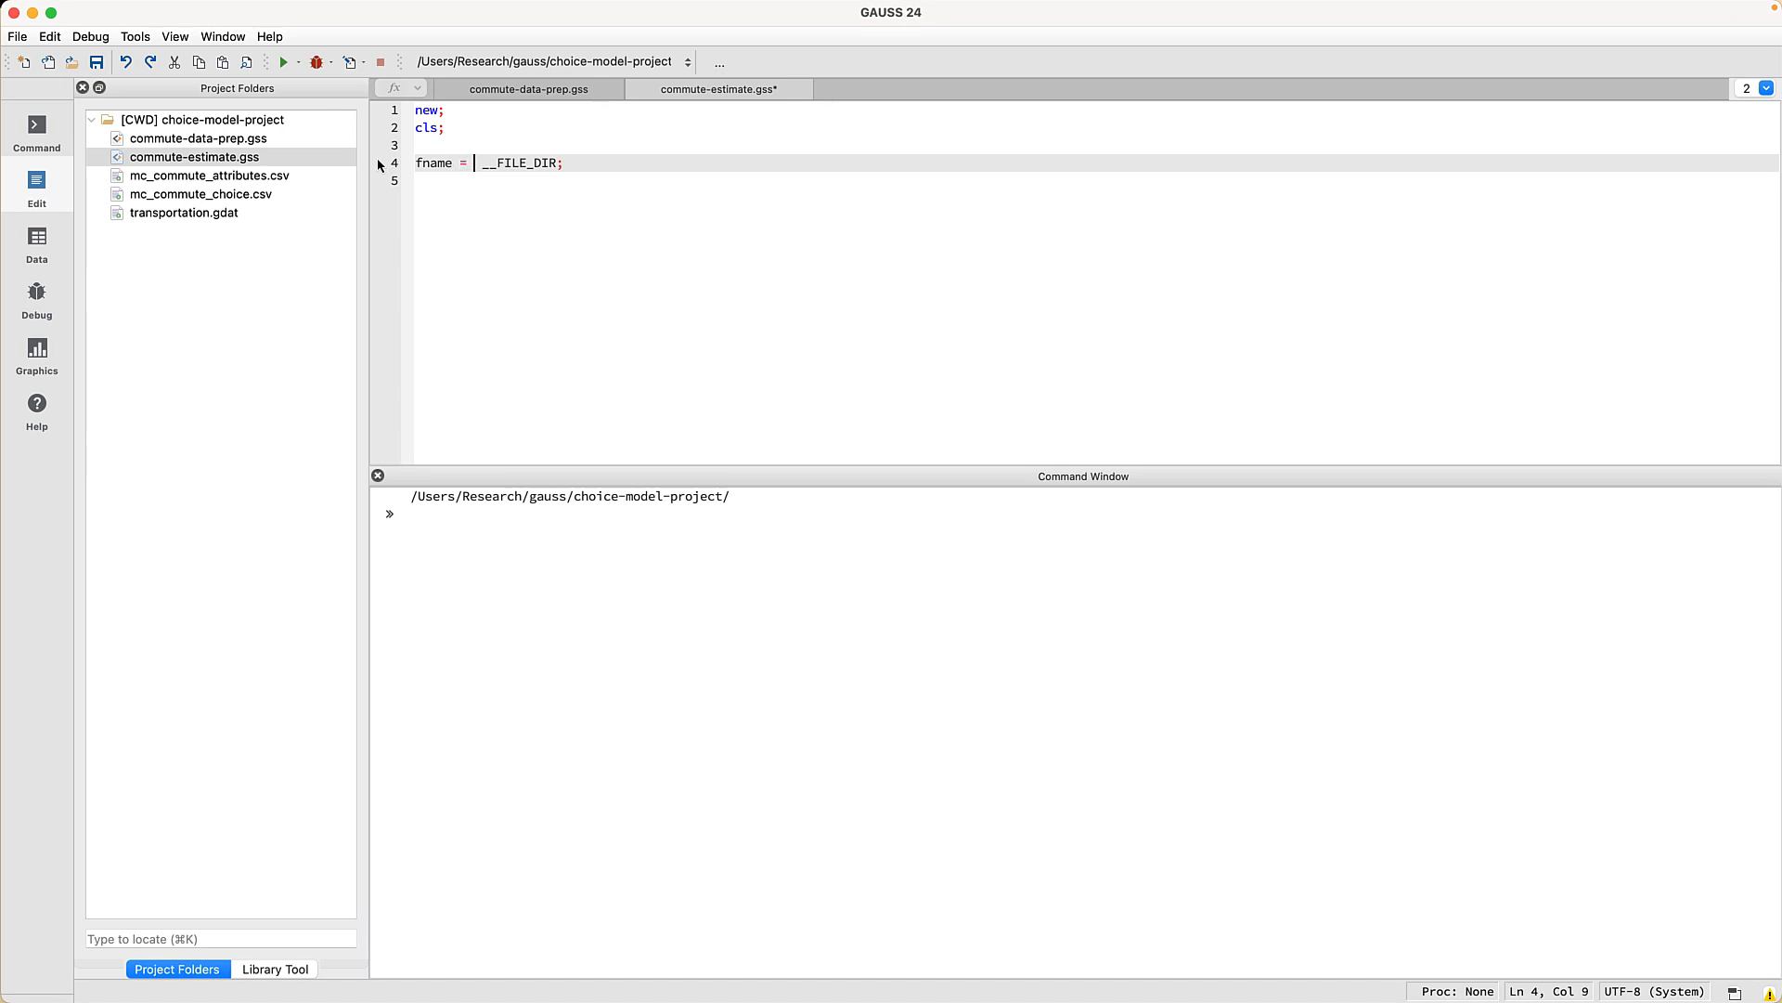
{"action": "key", "text": "End"}
{"action": "key", "text": "Left"}
{"action": "type", "text": "$+ \"transportation.gdat\""}
- Add explanatory comments and data = loadd(fname);, then run the script
{"action": "key", "text": "Home"}
{"action": "key", "text": "Return"}
{"action": "key", "text": "Up"}
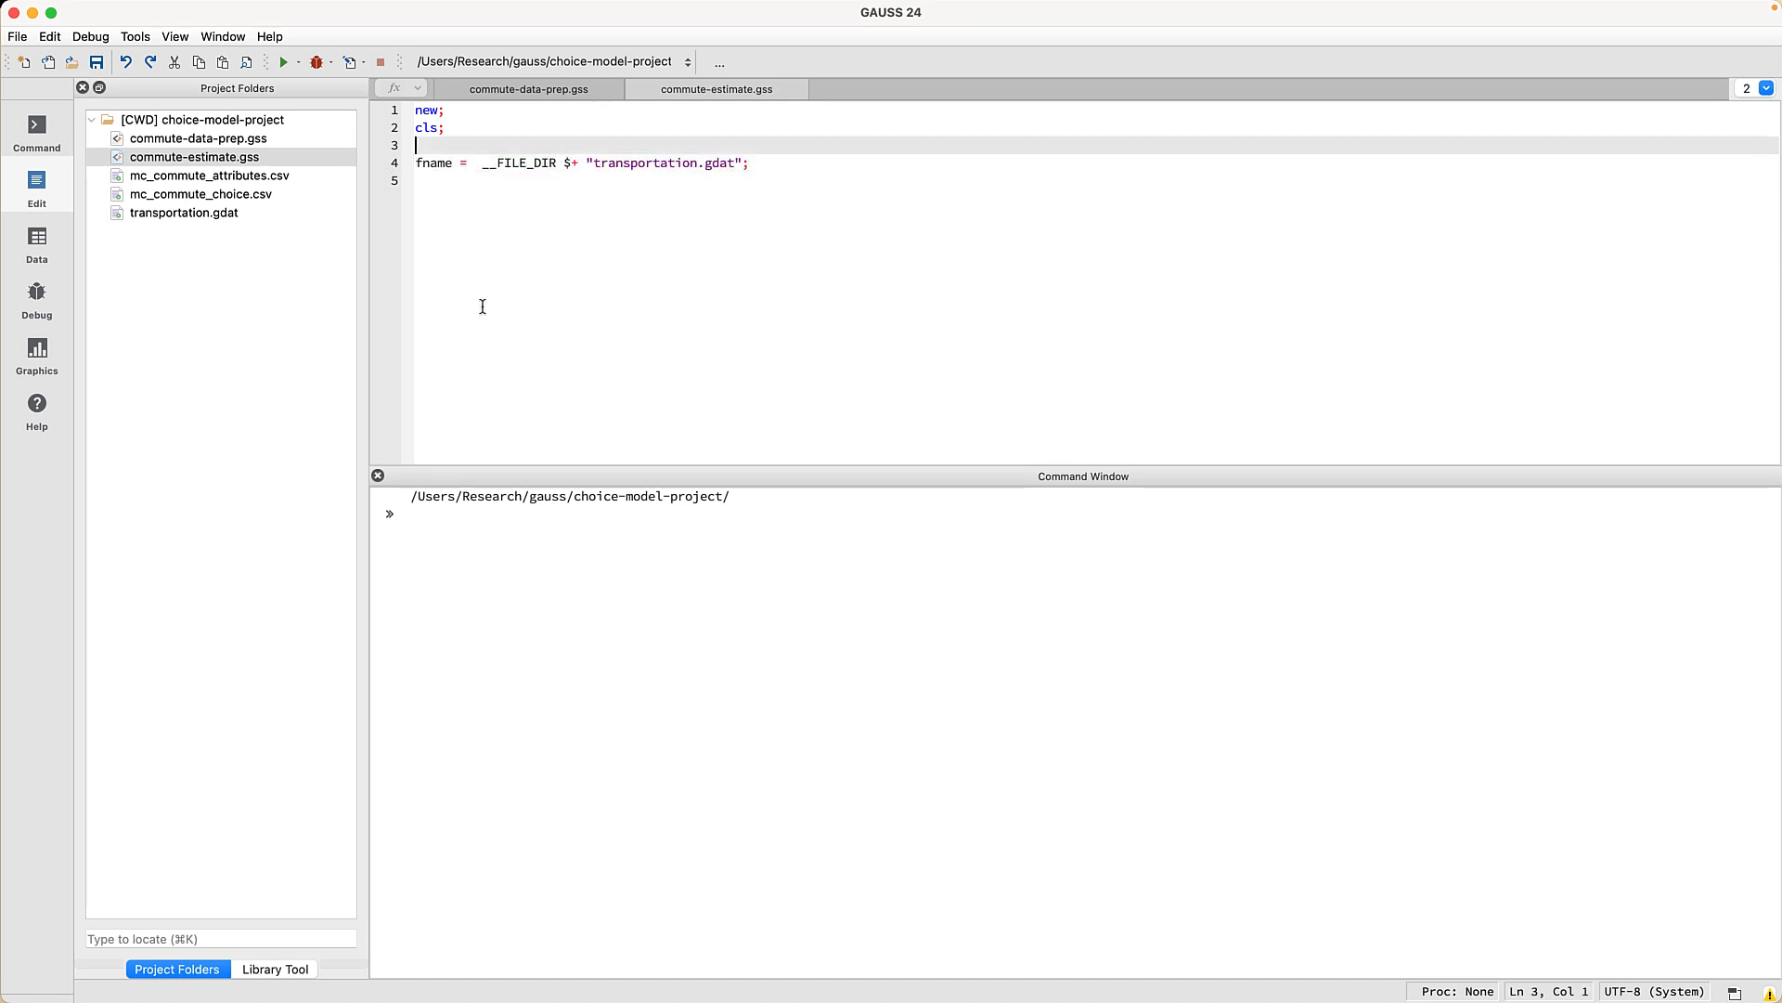
{"action": "type", "text": "// Create file name with full path to this folder"}
{"action": "key", "text": "Down"}
{"action": "key", "text": "End"}
{"action": "key", "text": "Return"}
{"action": "key", "text": "Return"}
{"action": "type", "text": "// Load a"}
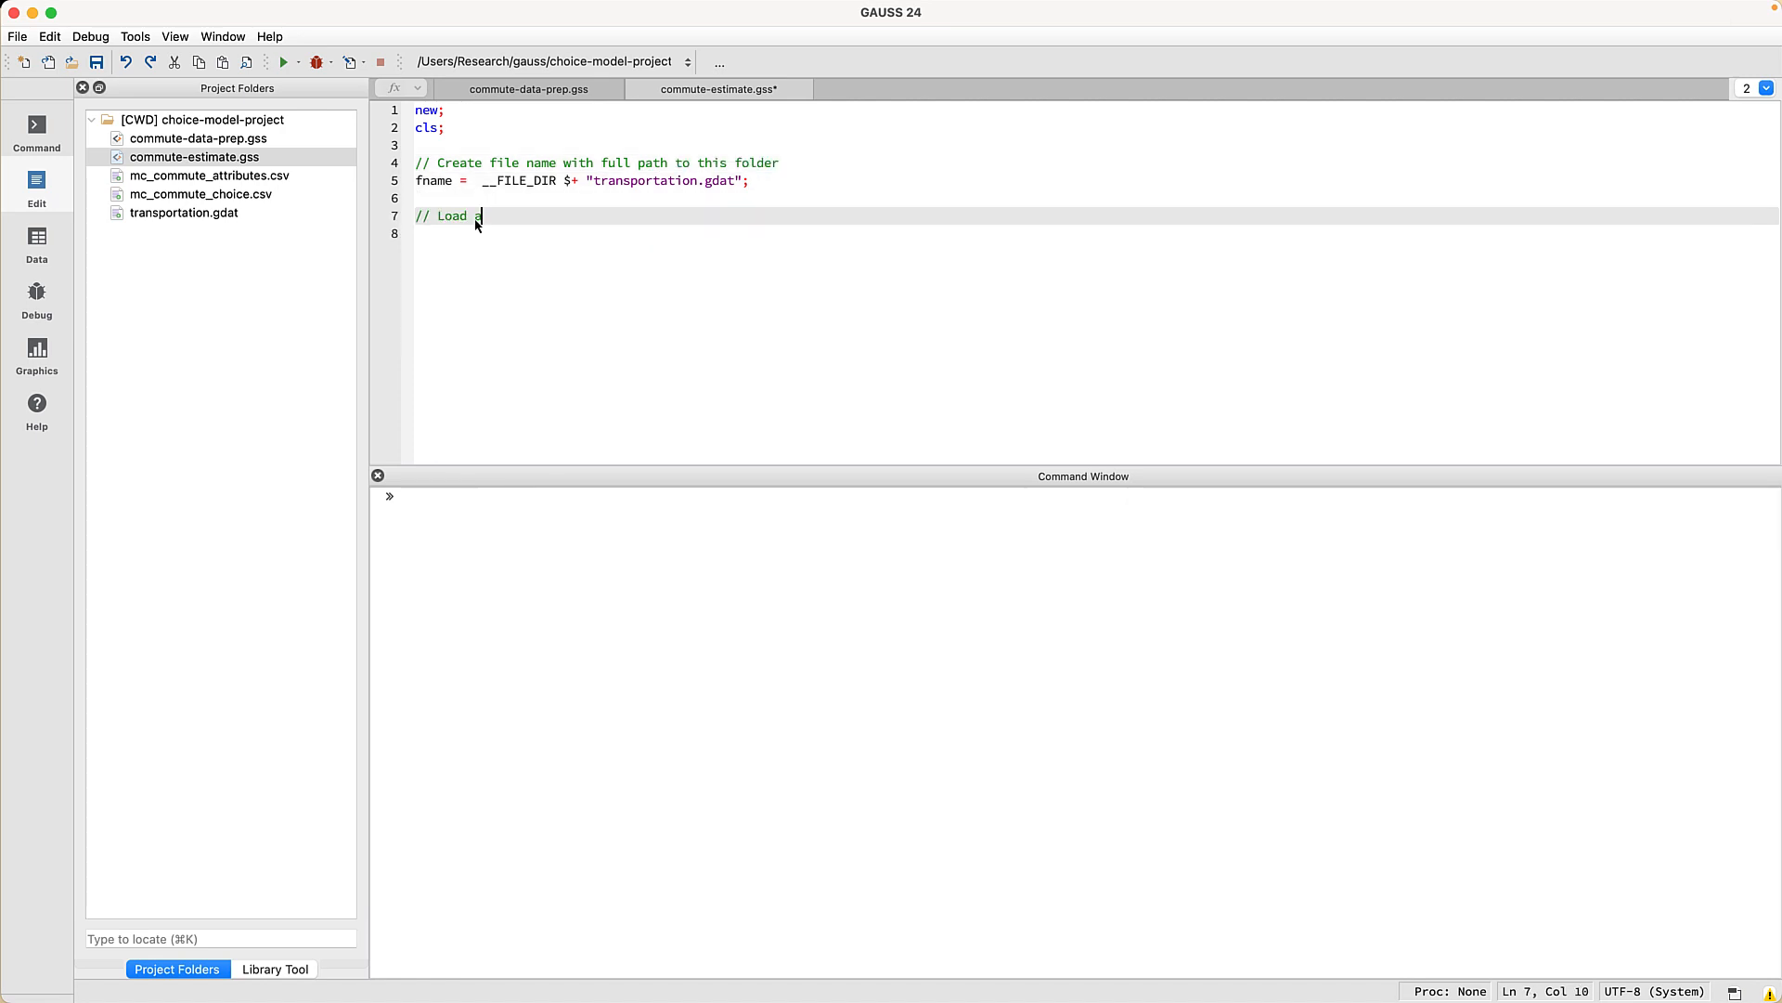
{"action": "type", "text": "ll variables from our dataset"}
{"action": "key", "text": "Return"}
{"action": "type", "text": "data = "}
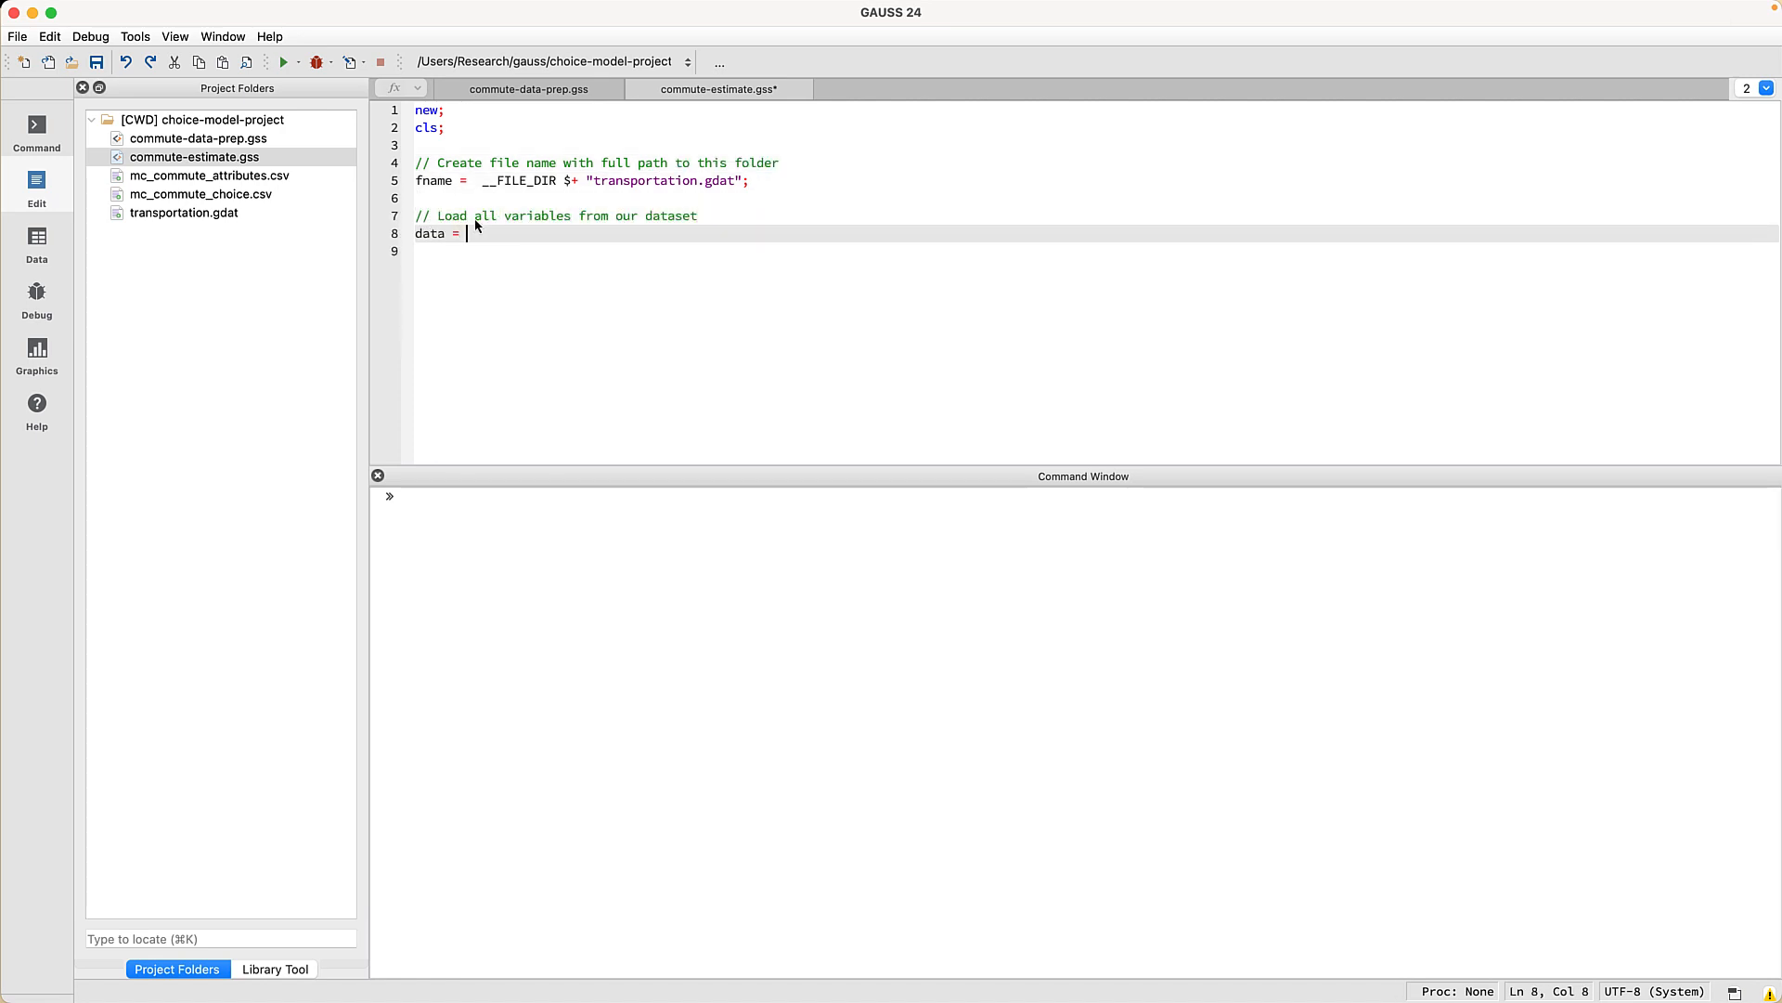
{"action": "type", "text": "loadd(fname);"}
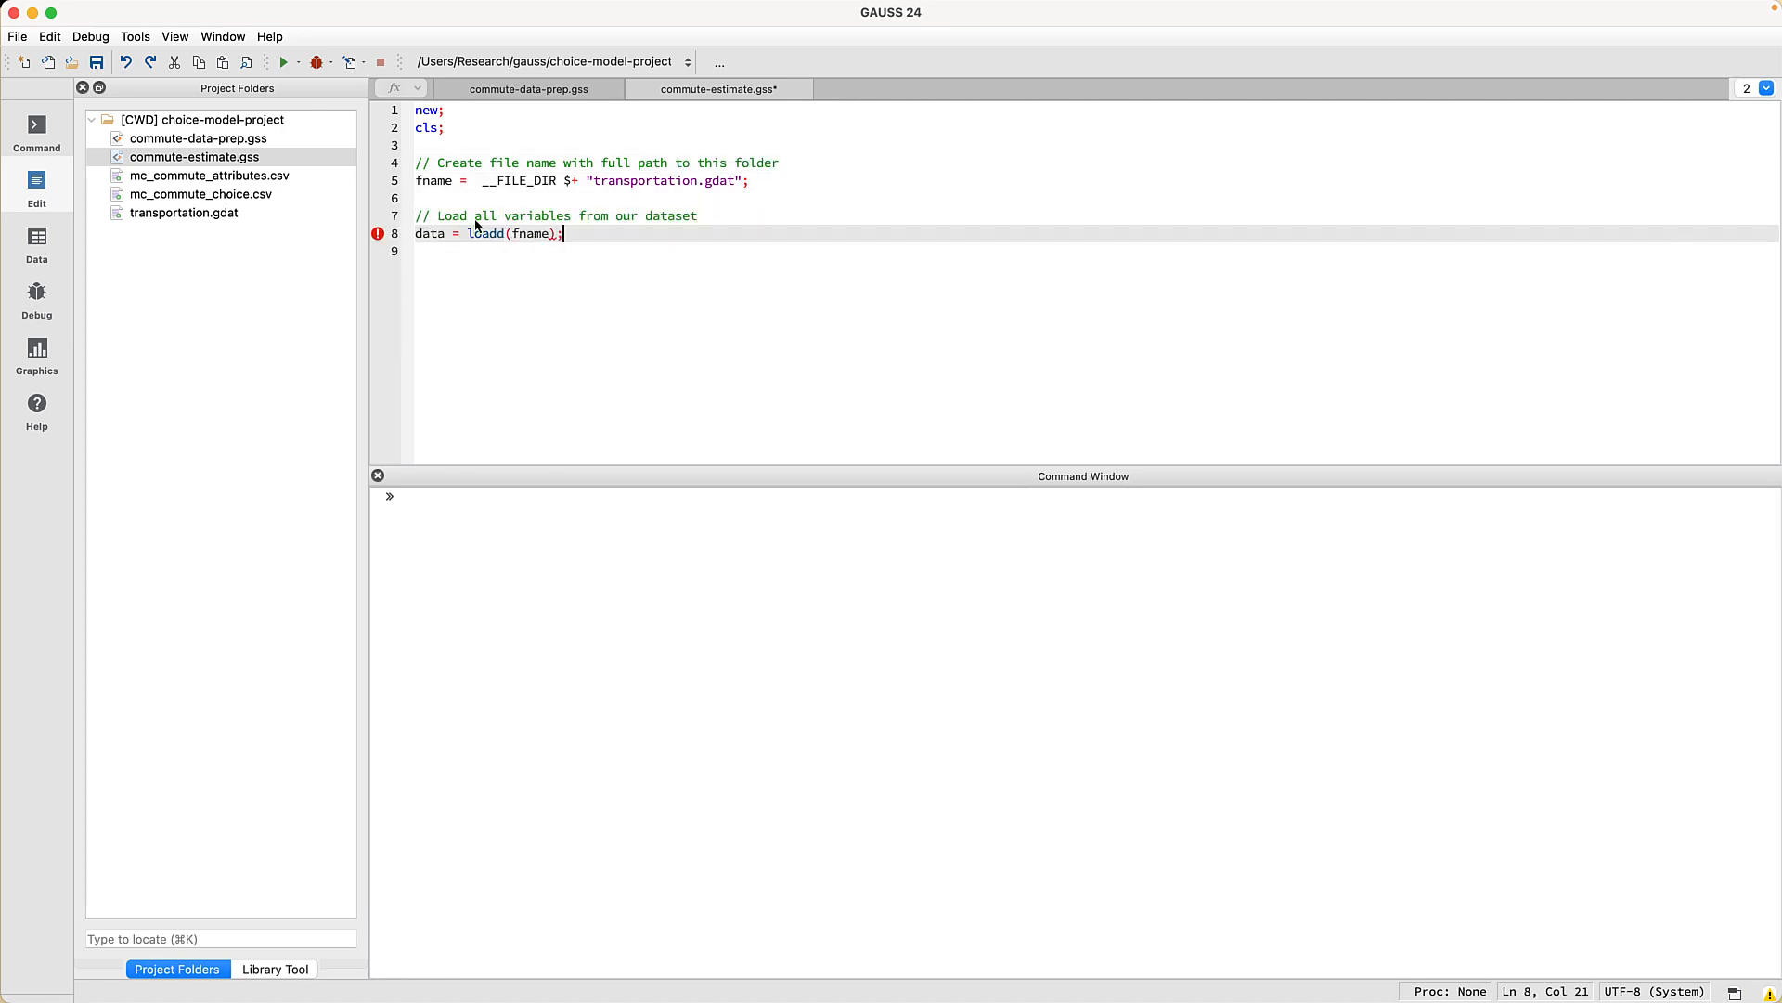
{"action": "left_click", "coordinate": [284, 63]}
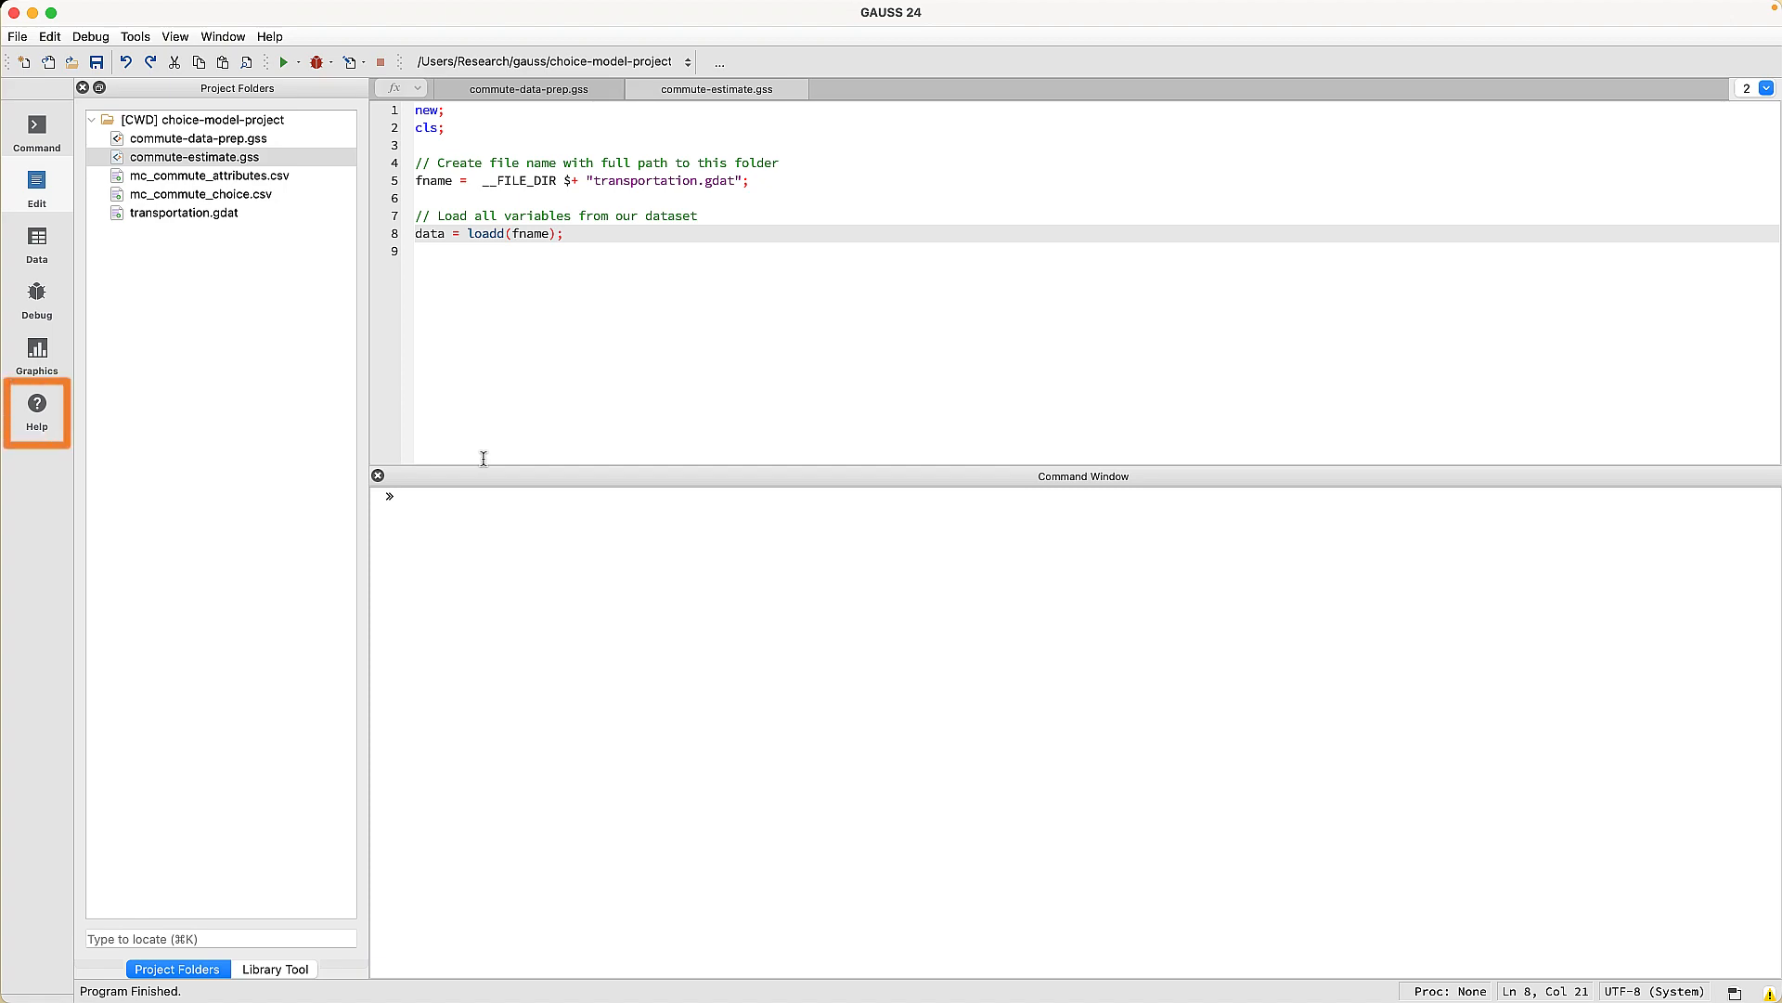
- Search the GAUSS help for glm and open its command reference page
{"action": "left_click", "coordinate": [37, 411]}
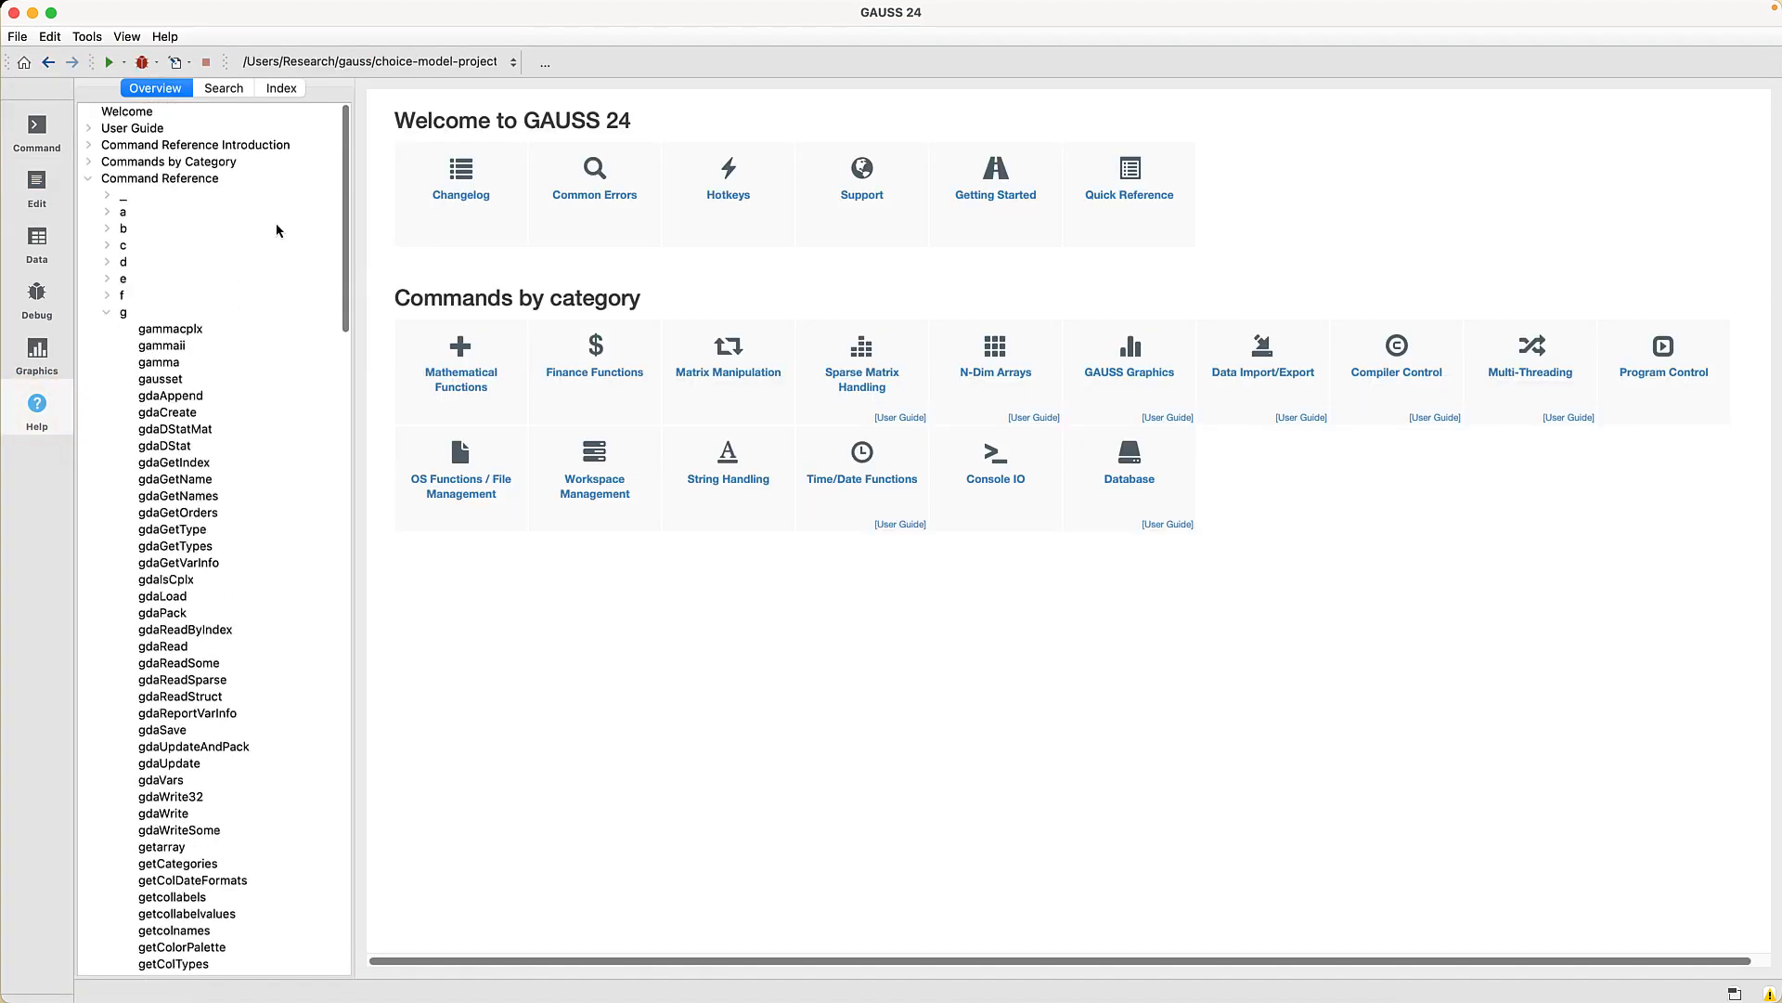
{"action": "left_click", "coordinate": [224, 89]}
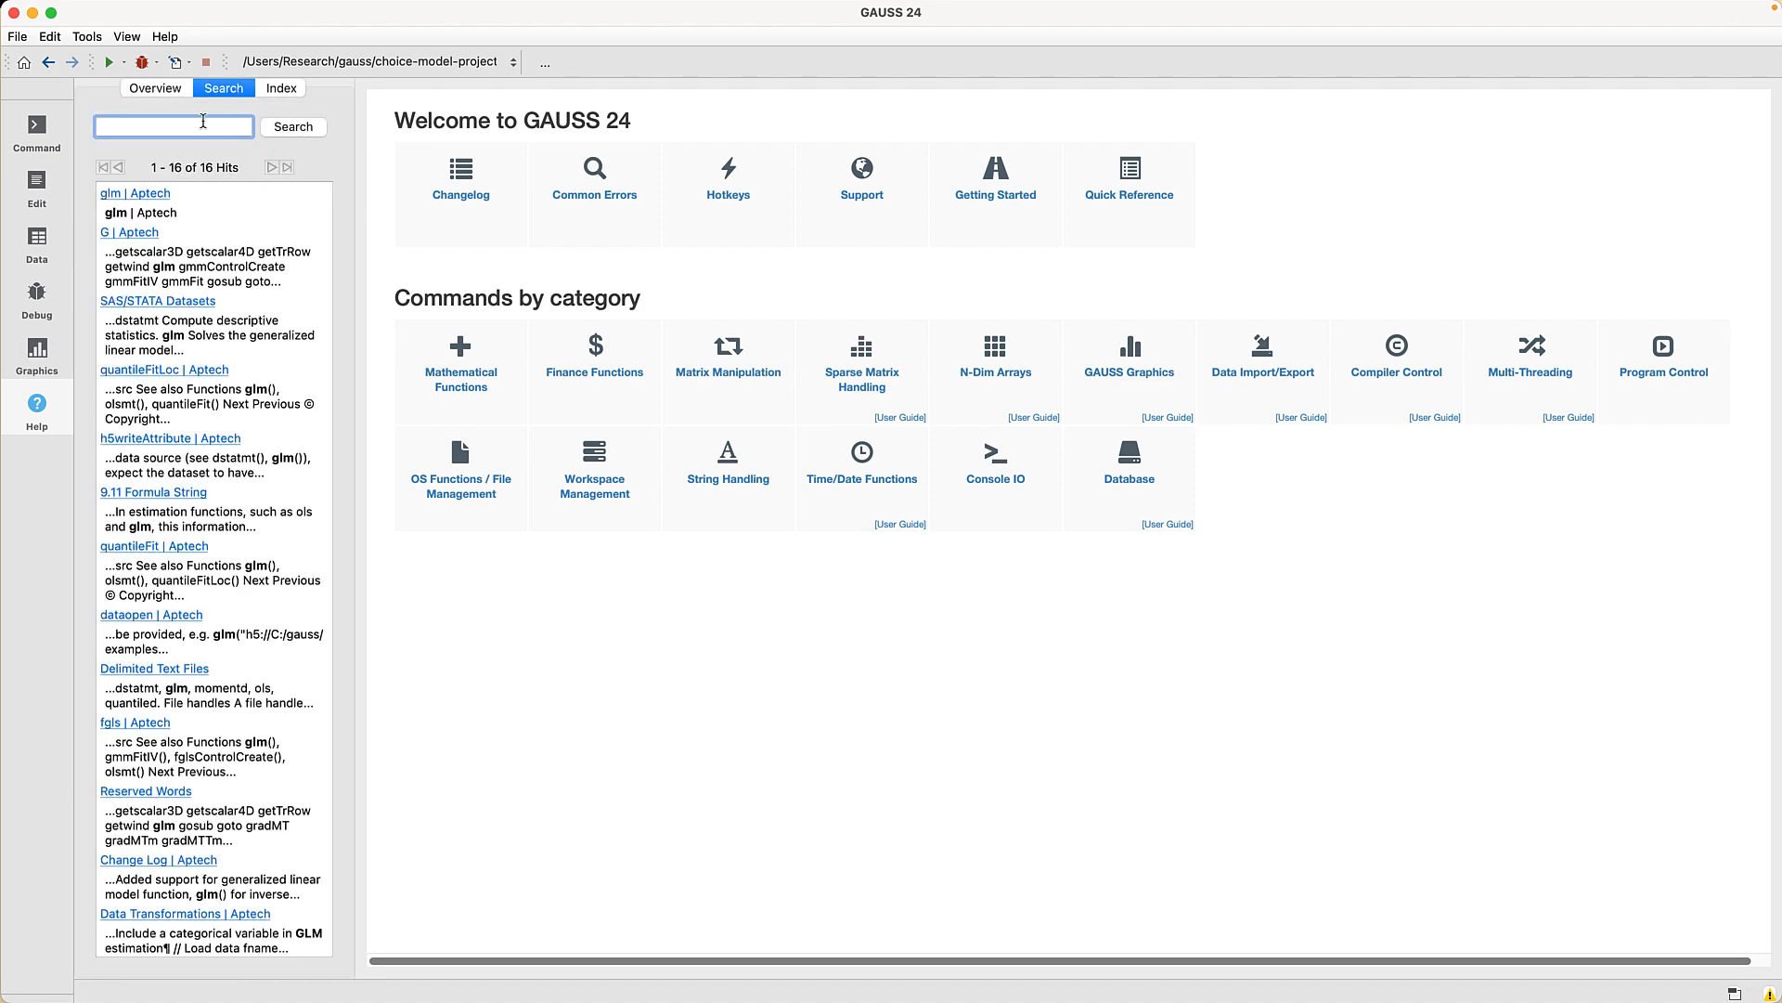
{"action": "type", "text": "glm"}
{"action": "left_click", "coordinate": [152, 195]}
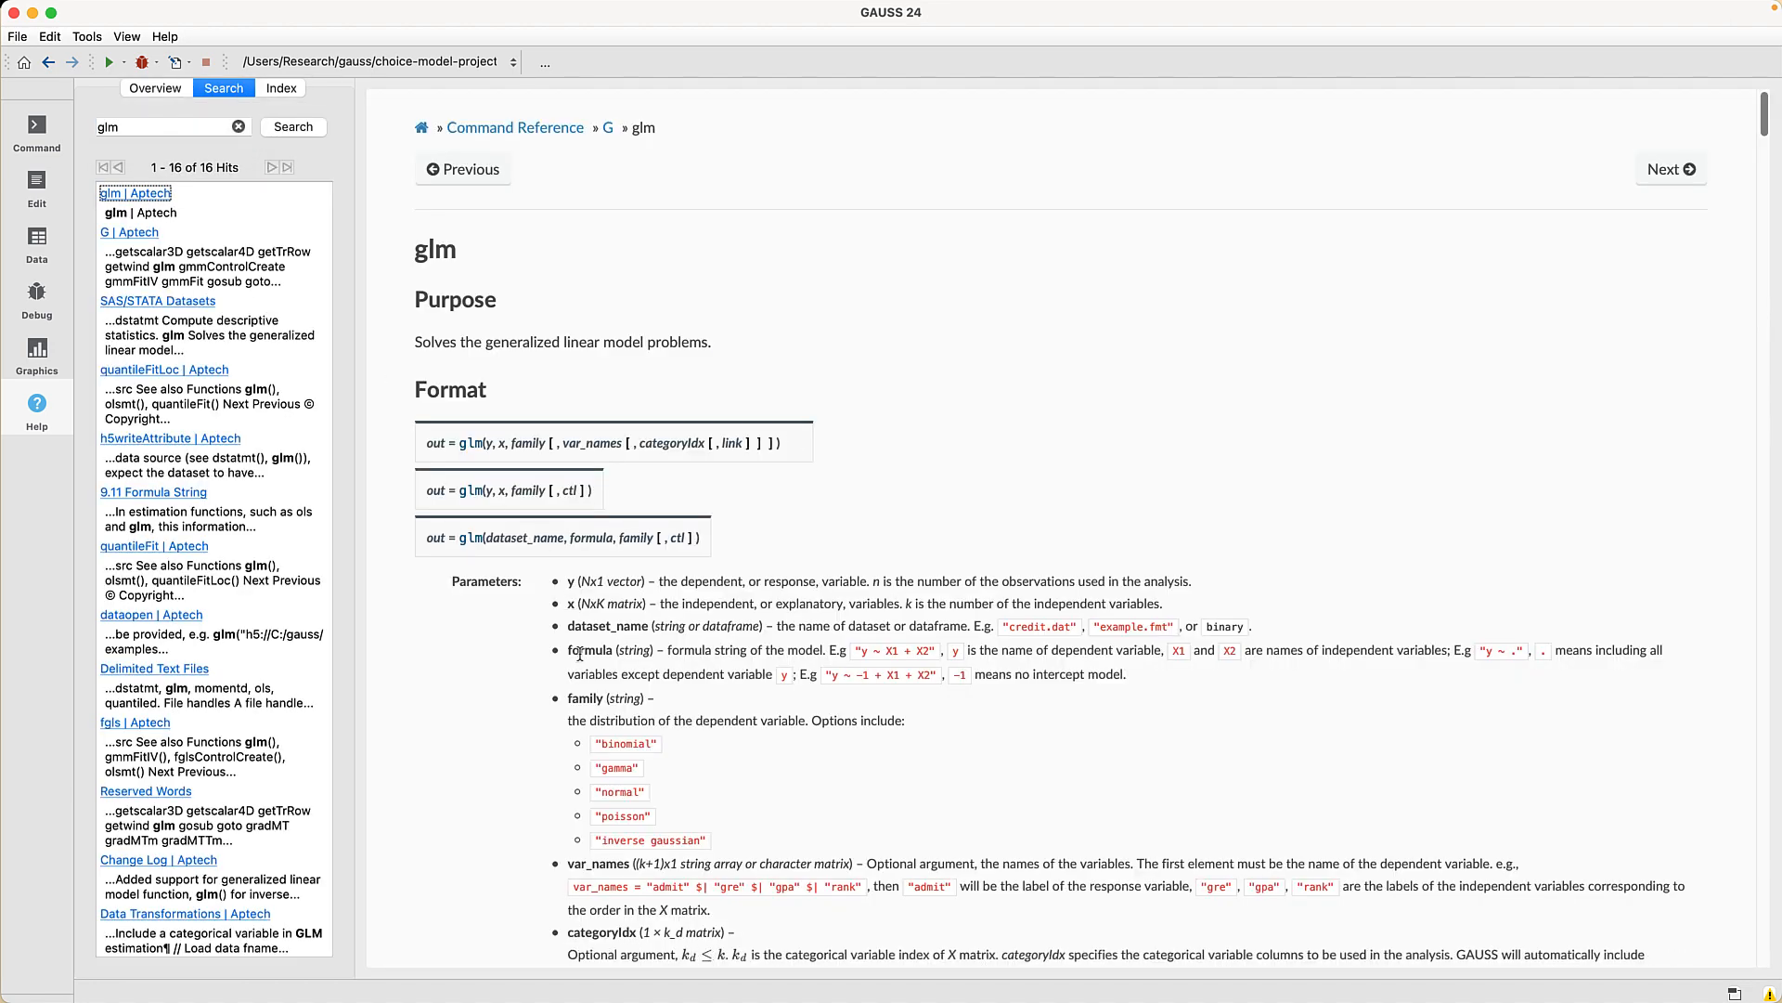
- Select the 'Using a control structure' probit example code and return to the estimate script
{"action": "scroll", "coordinate": [580, 655], "scroll_direction": "down", "scroll_amount": 1}
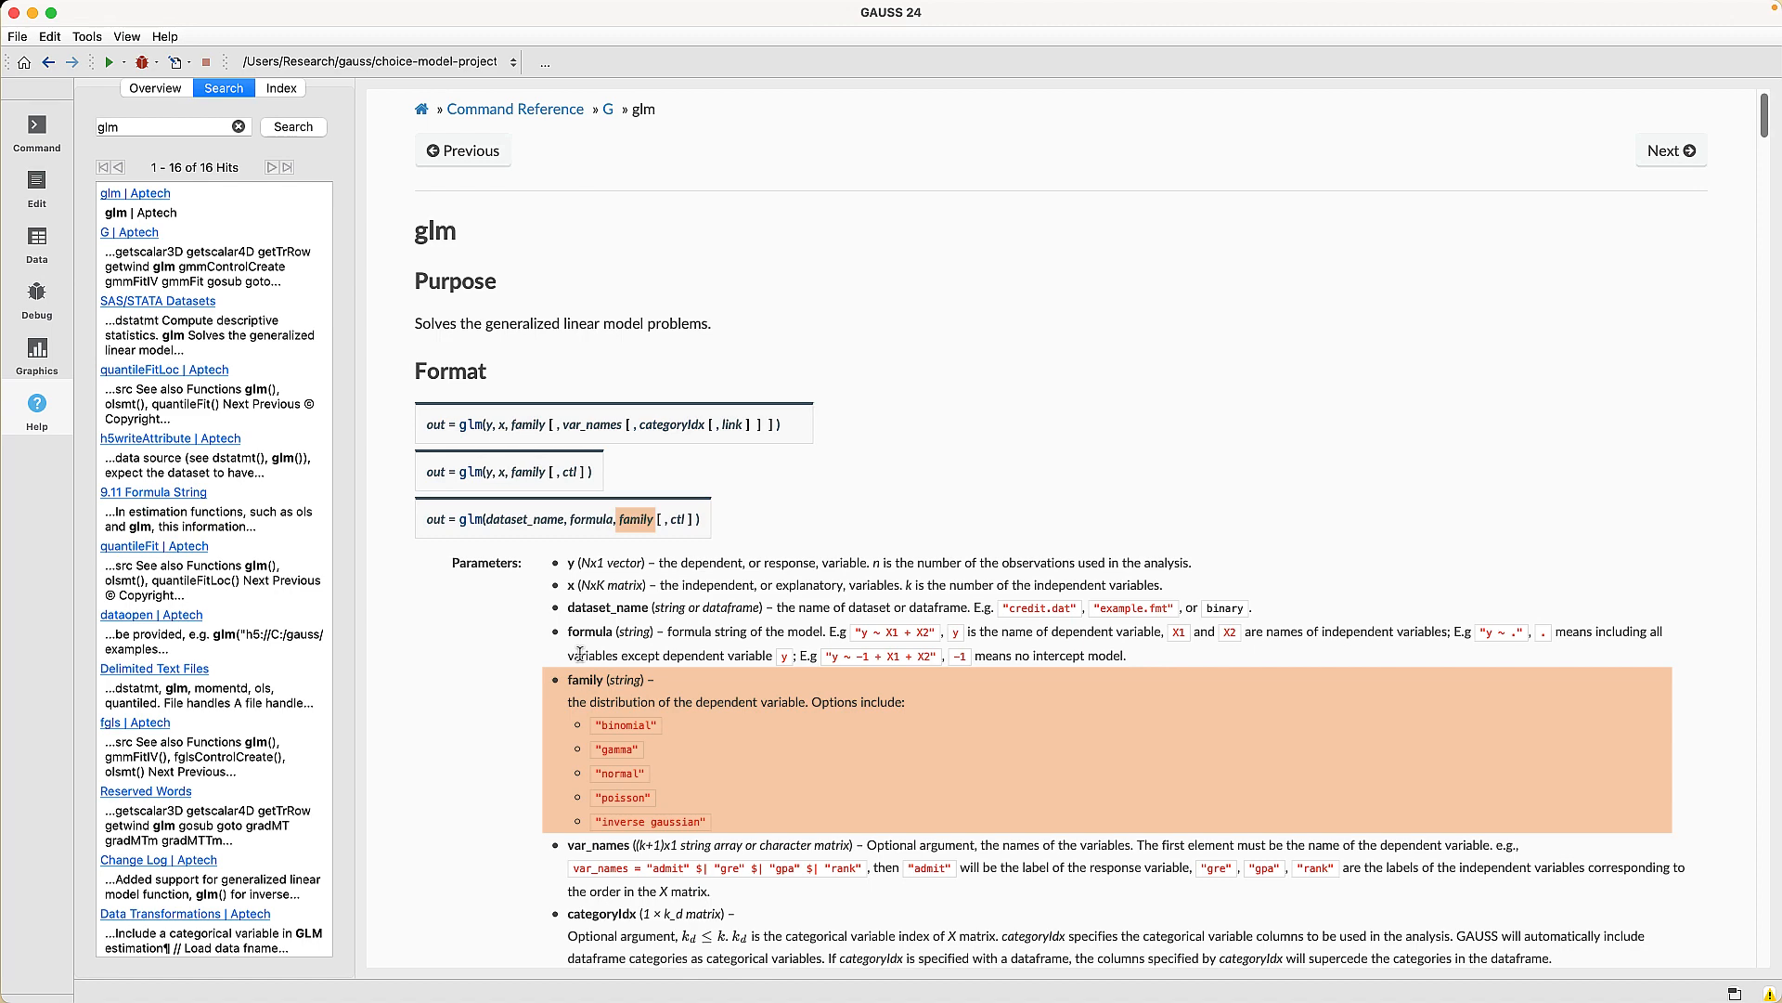
{"action": "scroll", "coordinate": [580, 654], "scroll_direction": "down", "scroll_amount": 10}
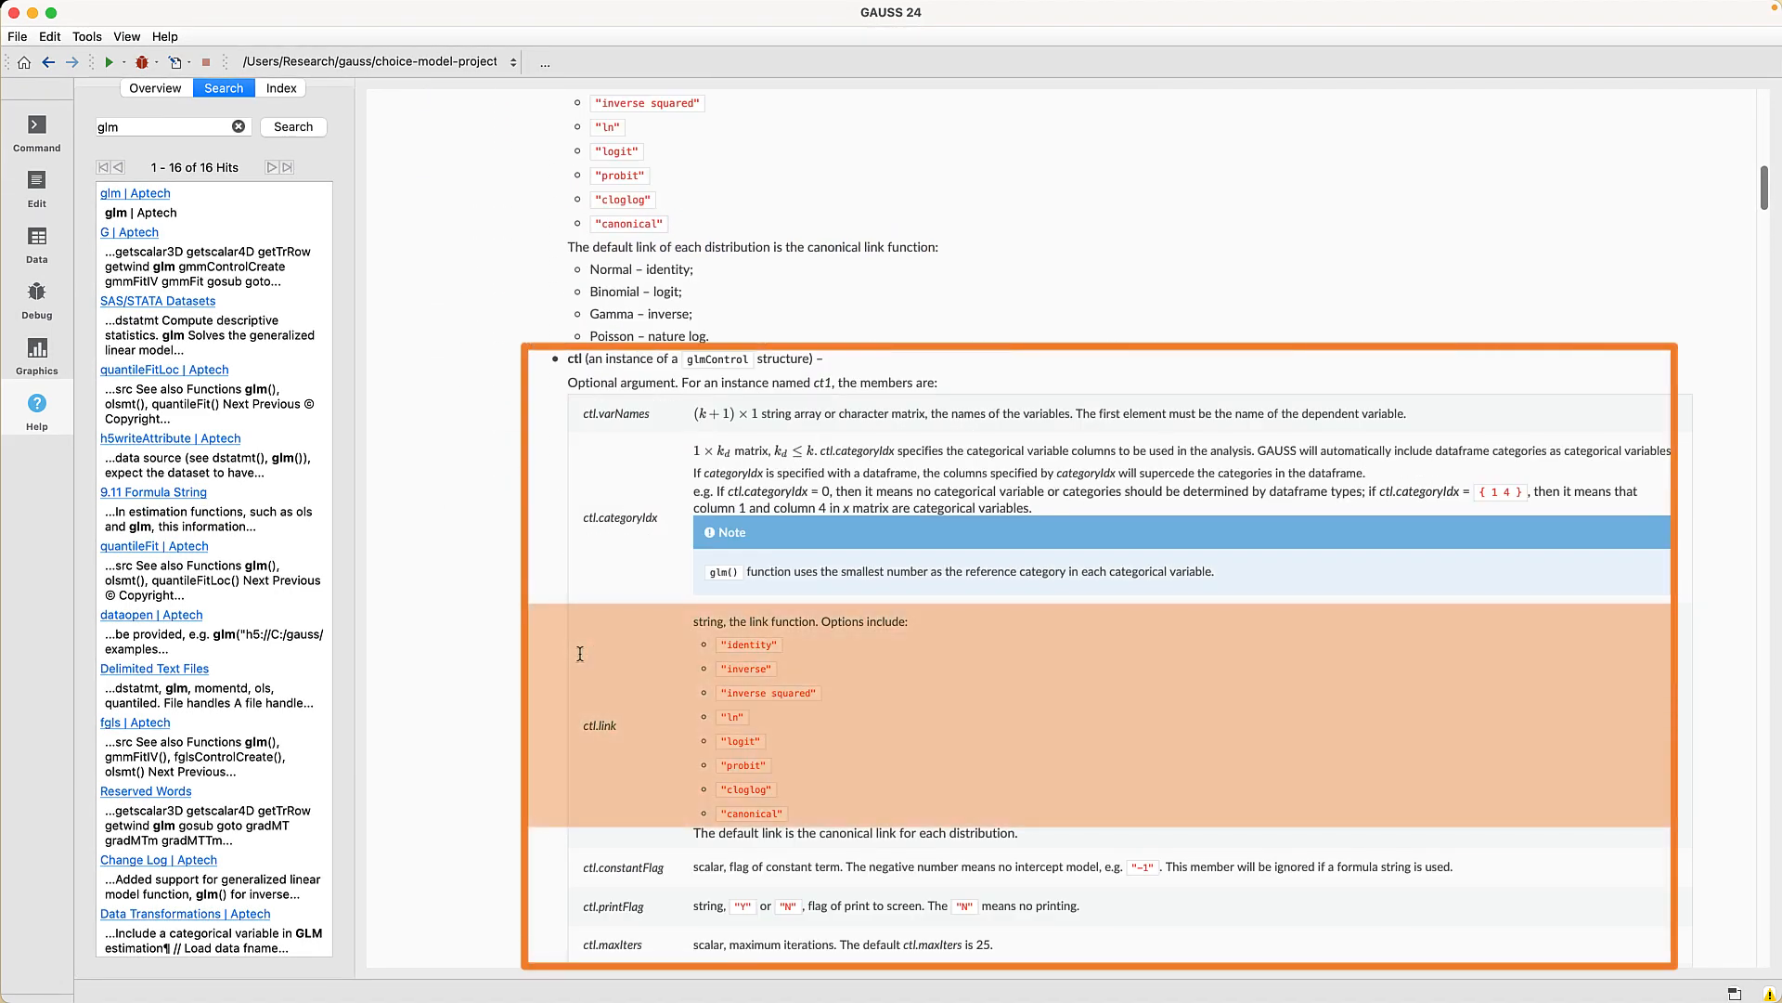
{"action": "scroll", "coordinate": [580, 654], "scroll_direction": "down", "scroll_amount": 15}
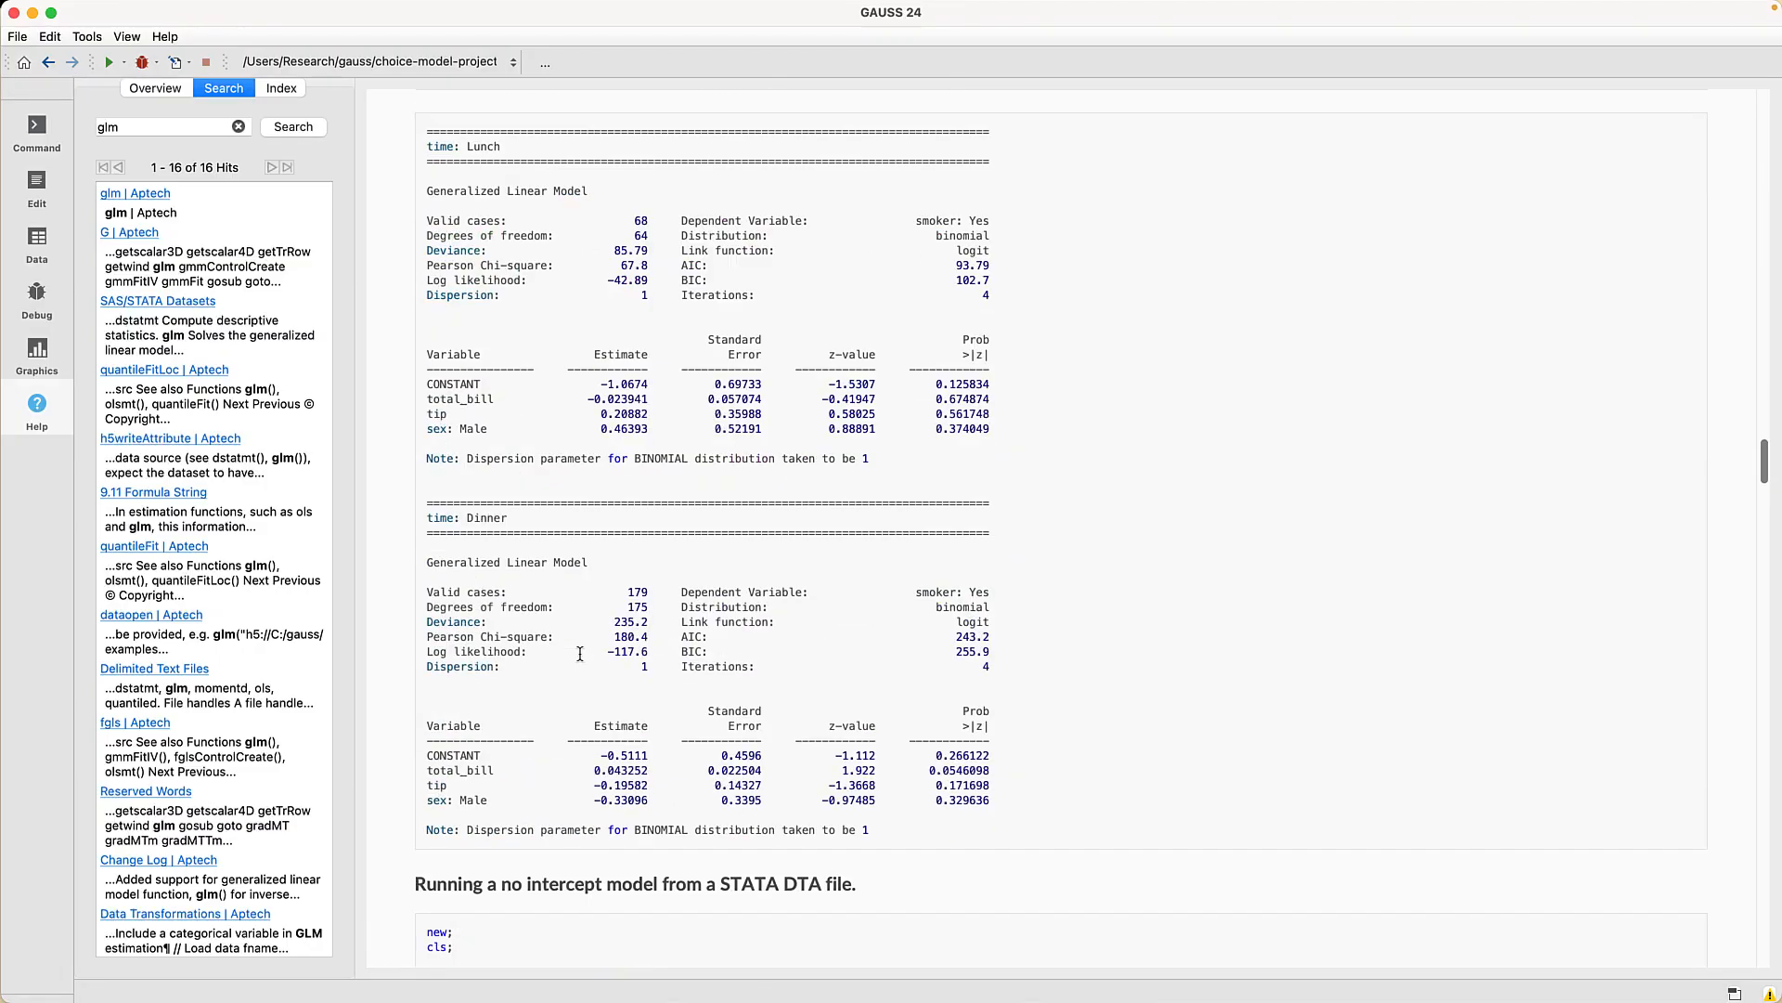
{"action": "scroll", "coordinate": [580, 653], "scroll_direction": "down", "scroll_amount": 10}
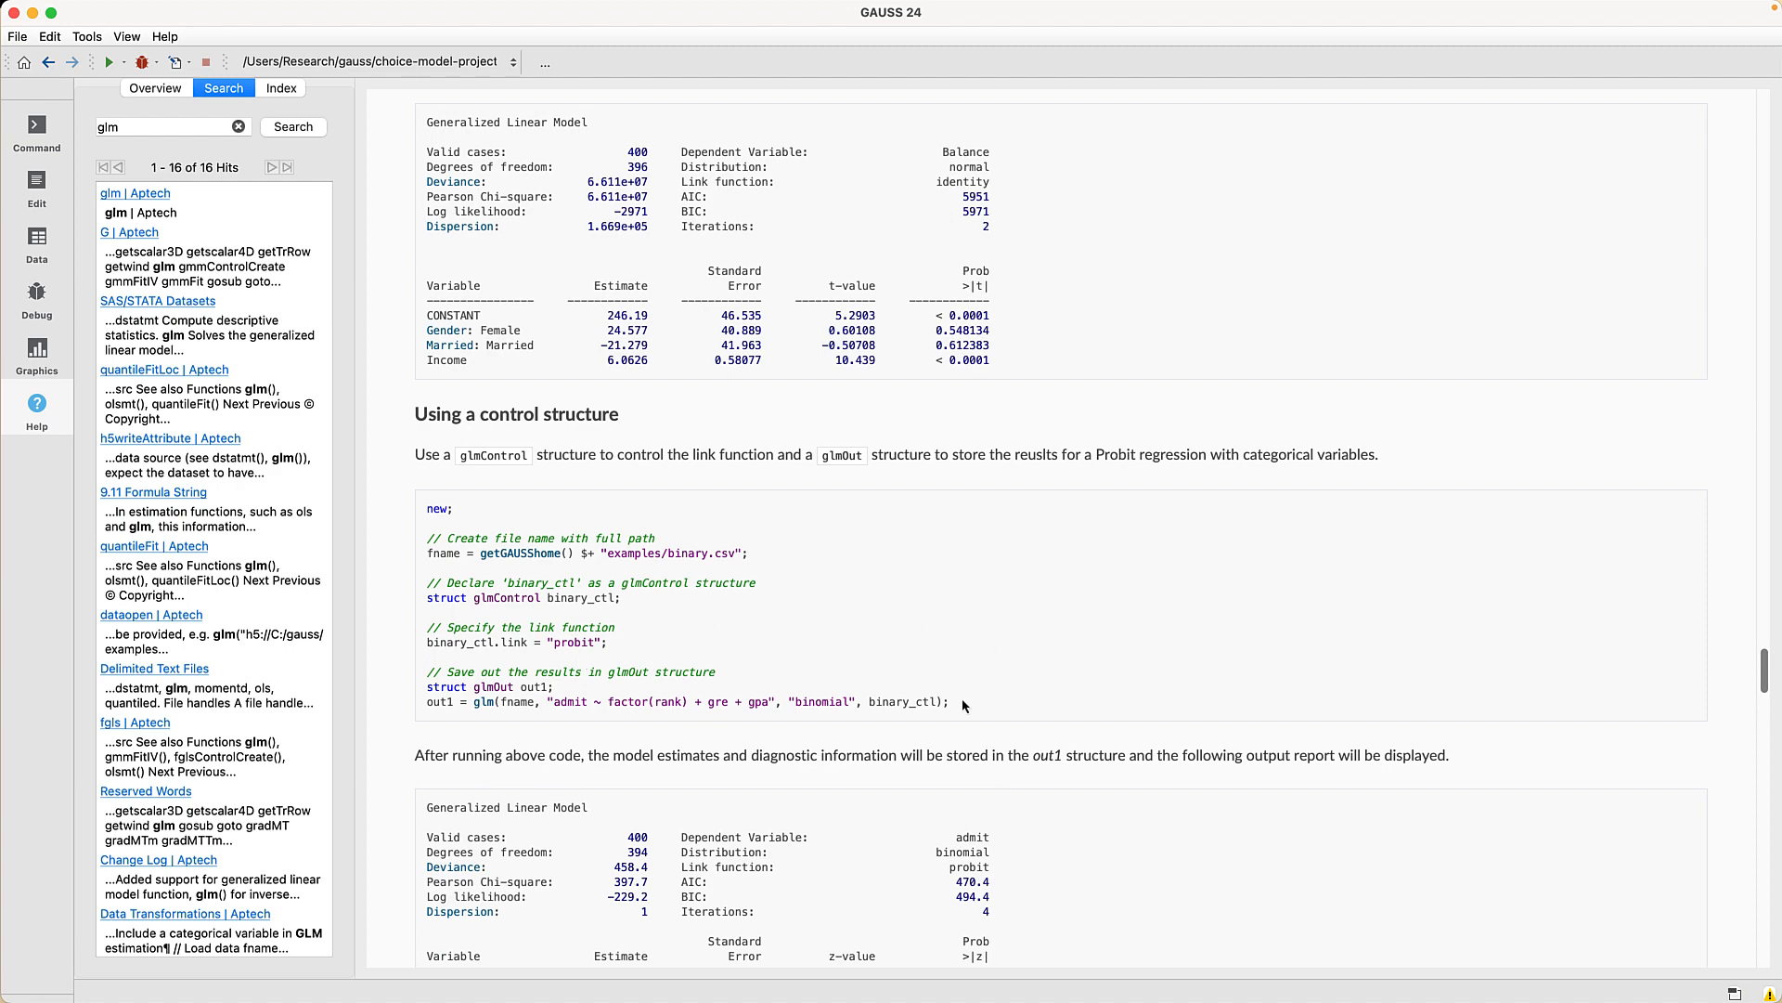
{"action": "left_click_drag", "start_coordinate": [962, 706], "coordinate": [427, 583]}
{"action": "key", "text": "super+c"}
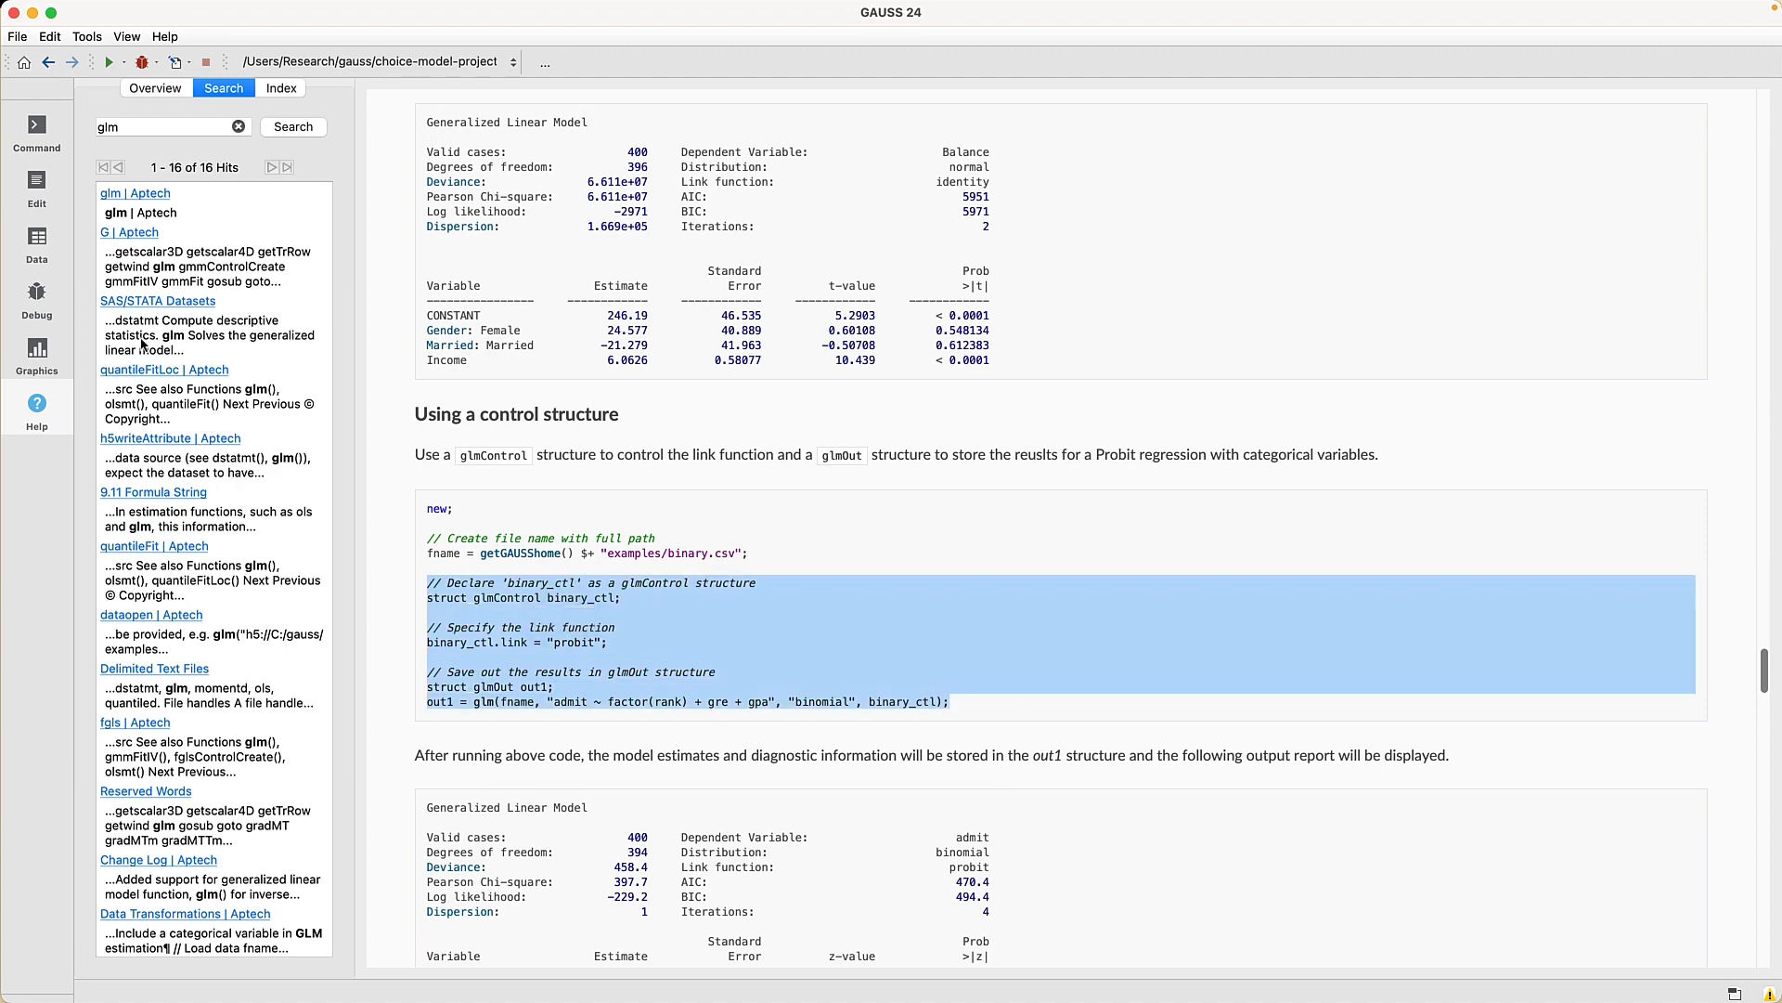
{"action": "left_click", "coordinate": [37, 186]}
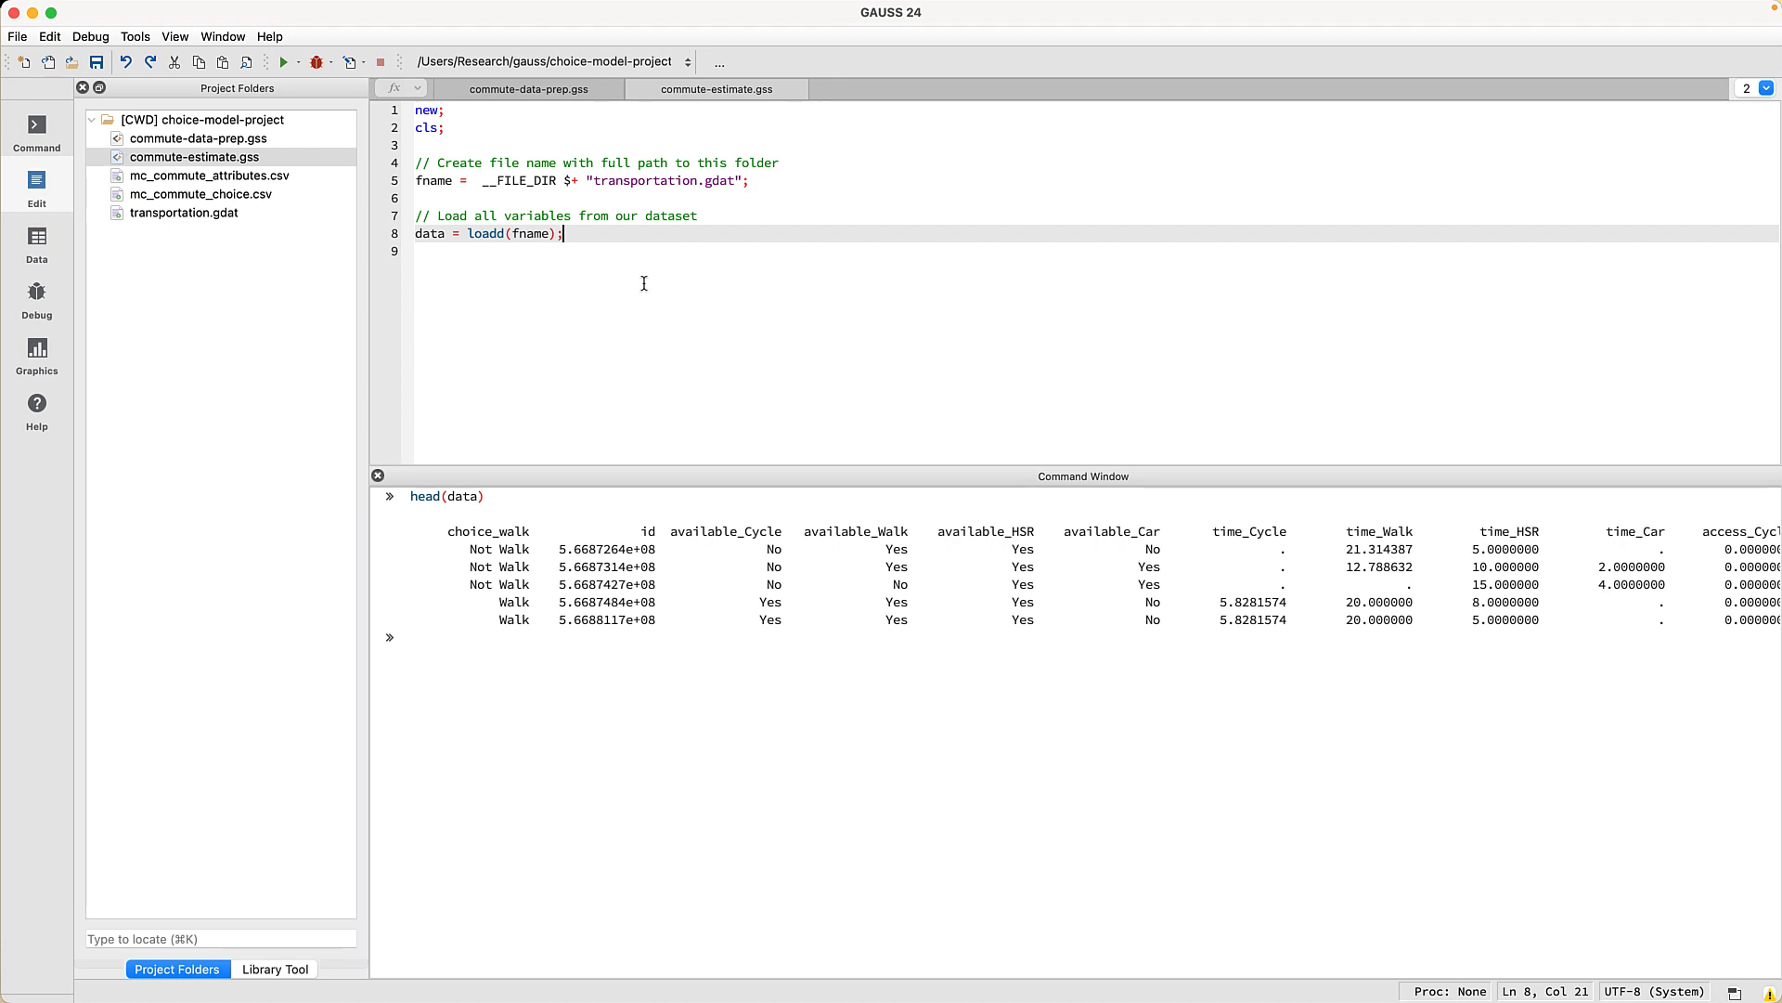
- Paste the probit glmControl example below the loading line and pass data instead of fname
{"action": "key", "text": "Return"}
{"action": "key", "text": "Return"}
{"action": "key", "text": "super+v"}
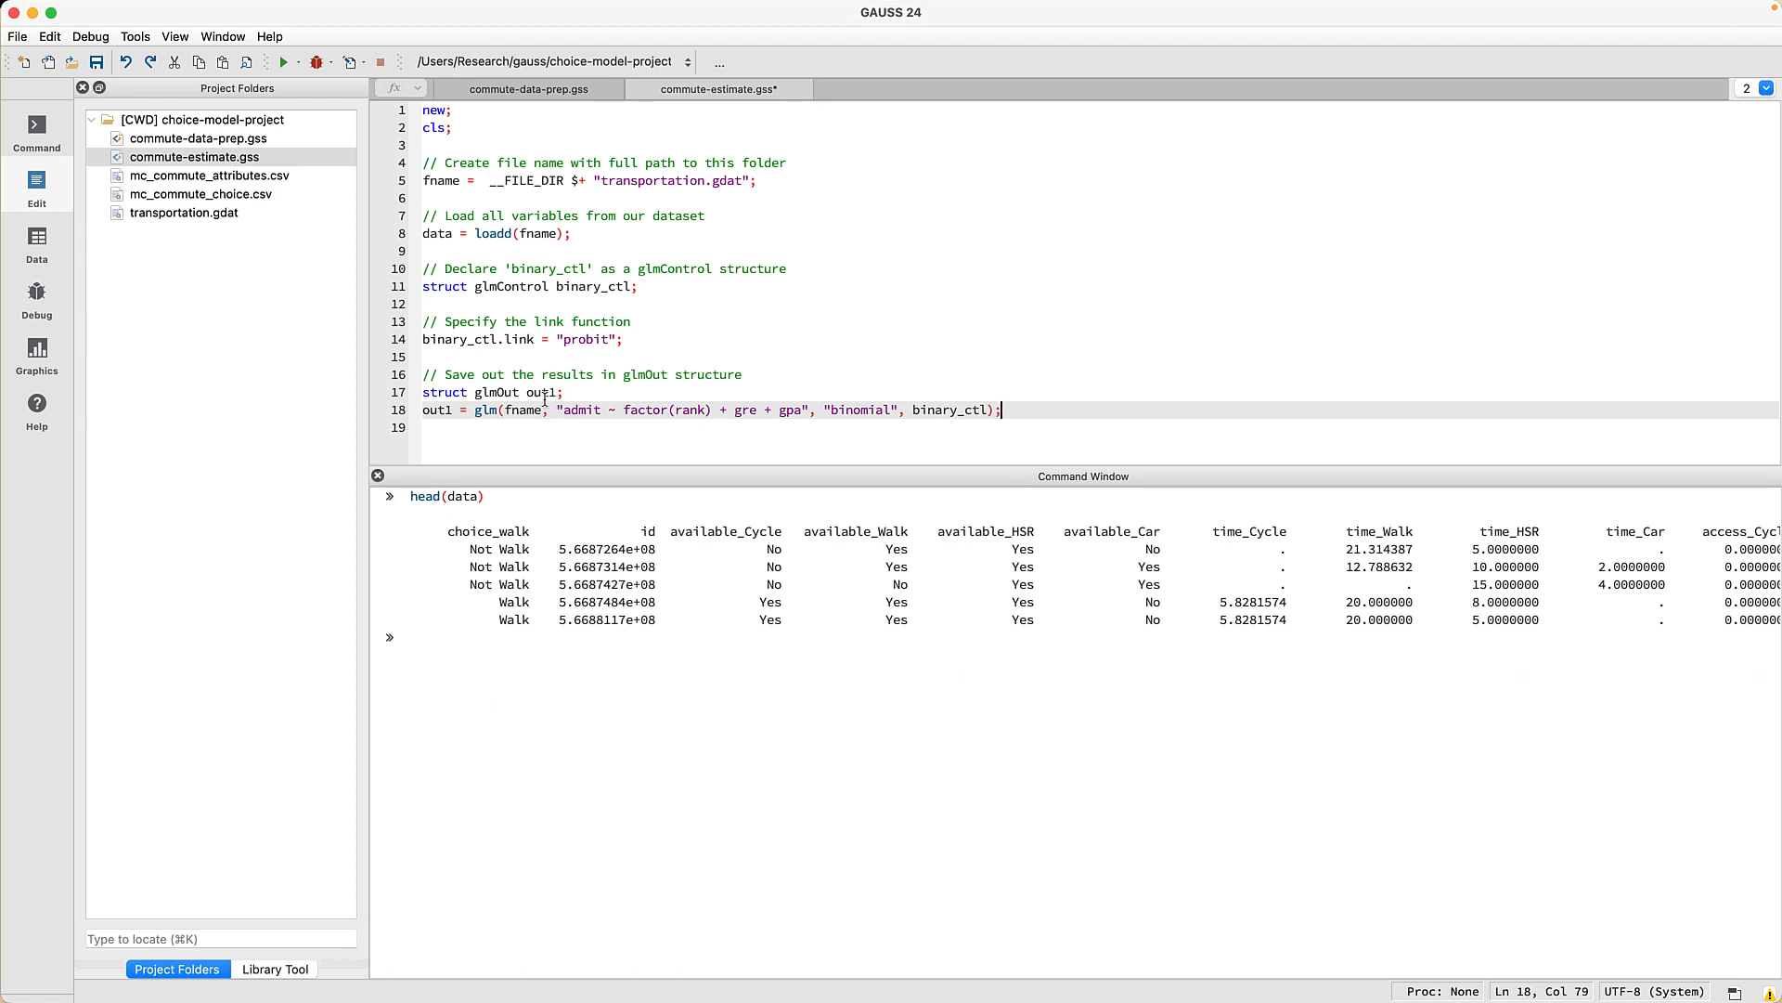
{"action": "left_click", "coordinate": [505, 410]}
{"action": "key", "text": "Delete"}
{"action": "key", "text": "Delete"}
{"action": "key", "text": "Delete"}
{"action": "key", "text": "Delete"}
{"action": "key", "text": "Delete"}
{"action": "type", "text": "data"}
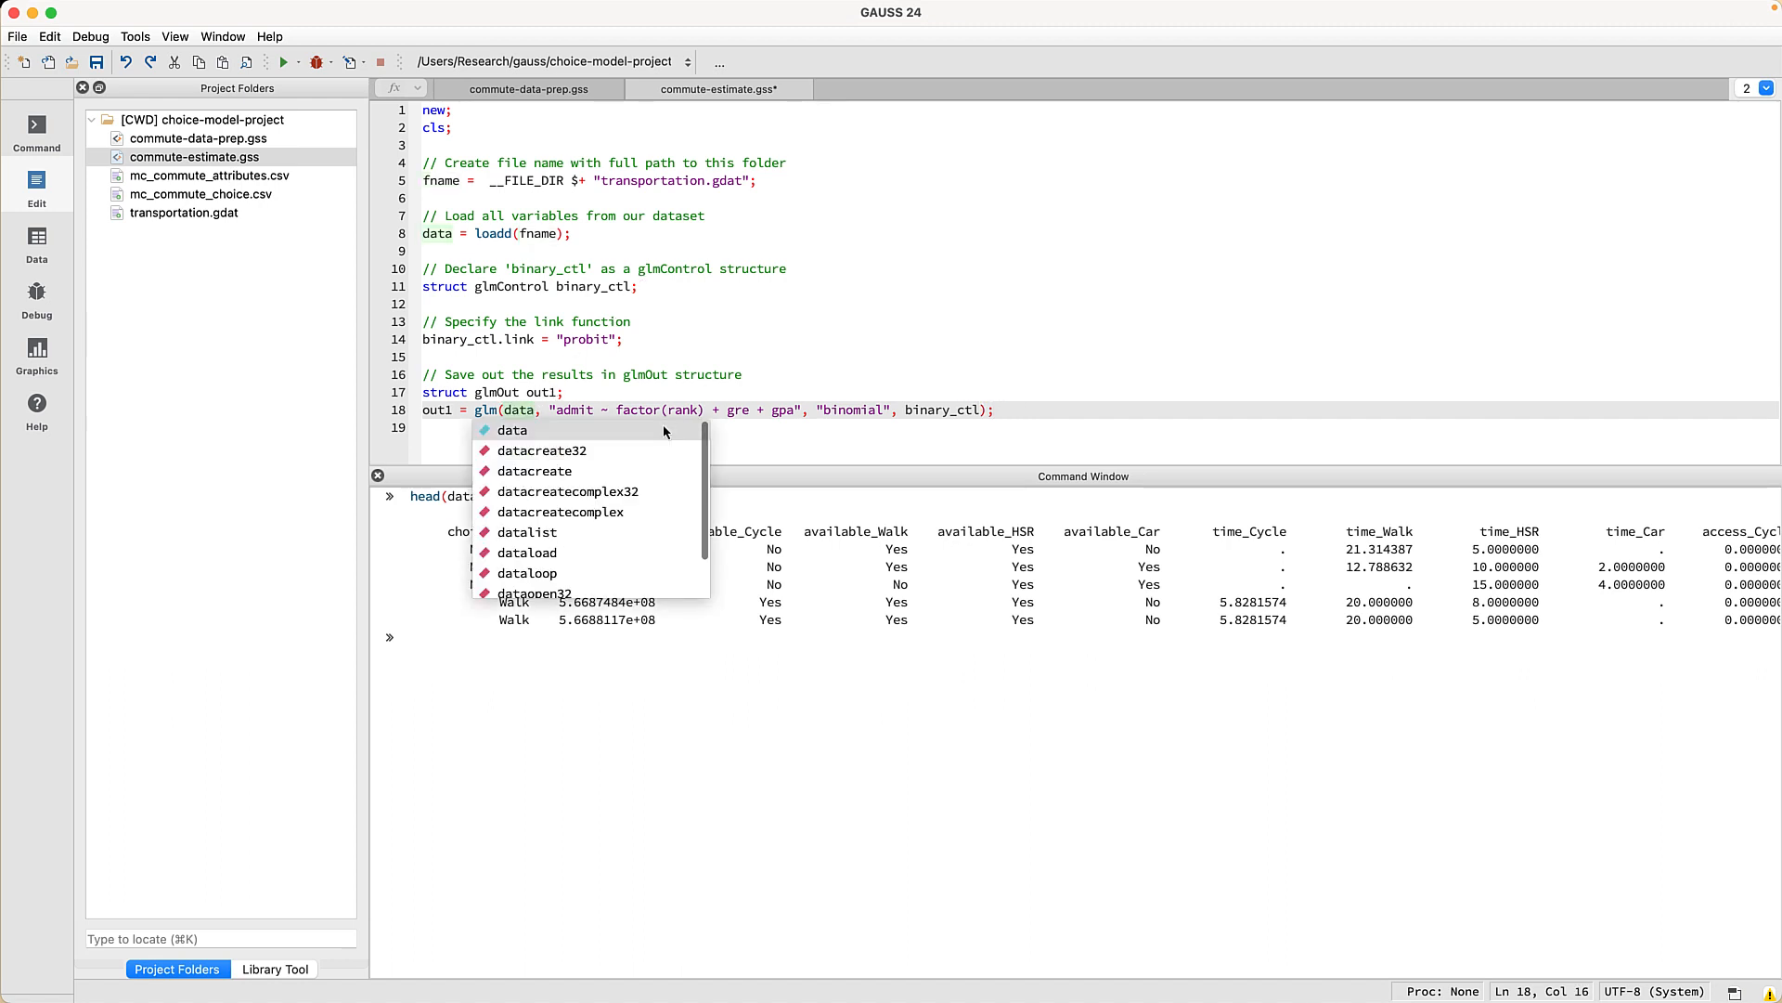
- Set the formula to "choice_walk ~ sidewalk_density + gender" and run the probit model
{"action": "left_click", "coordinate": [826, 409]}
{"action": "left_click_drag", "start_coordinate": [800, 410], "coordinate": [561, 409]}
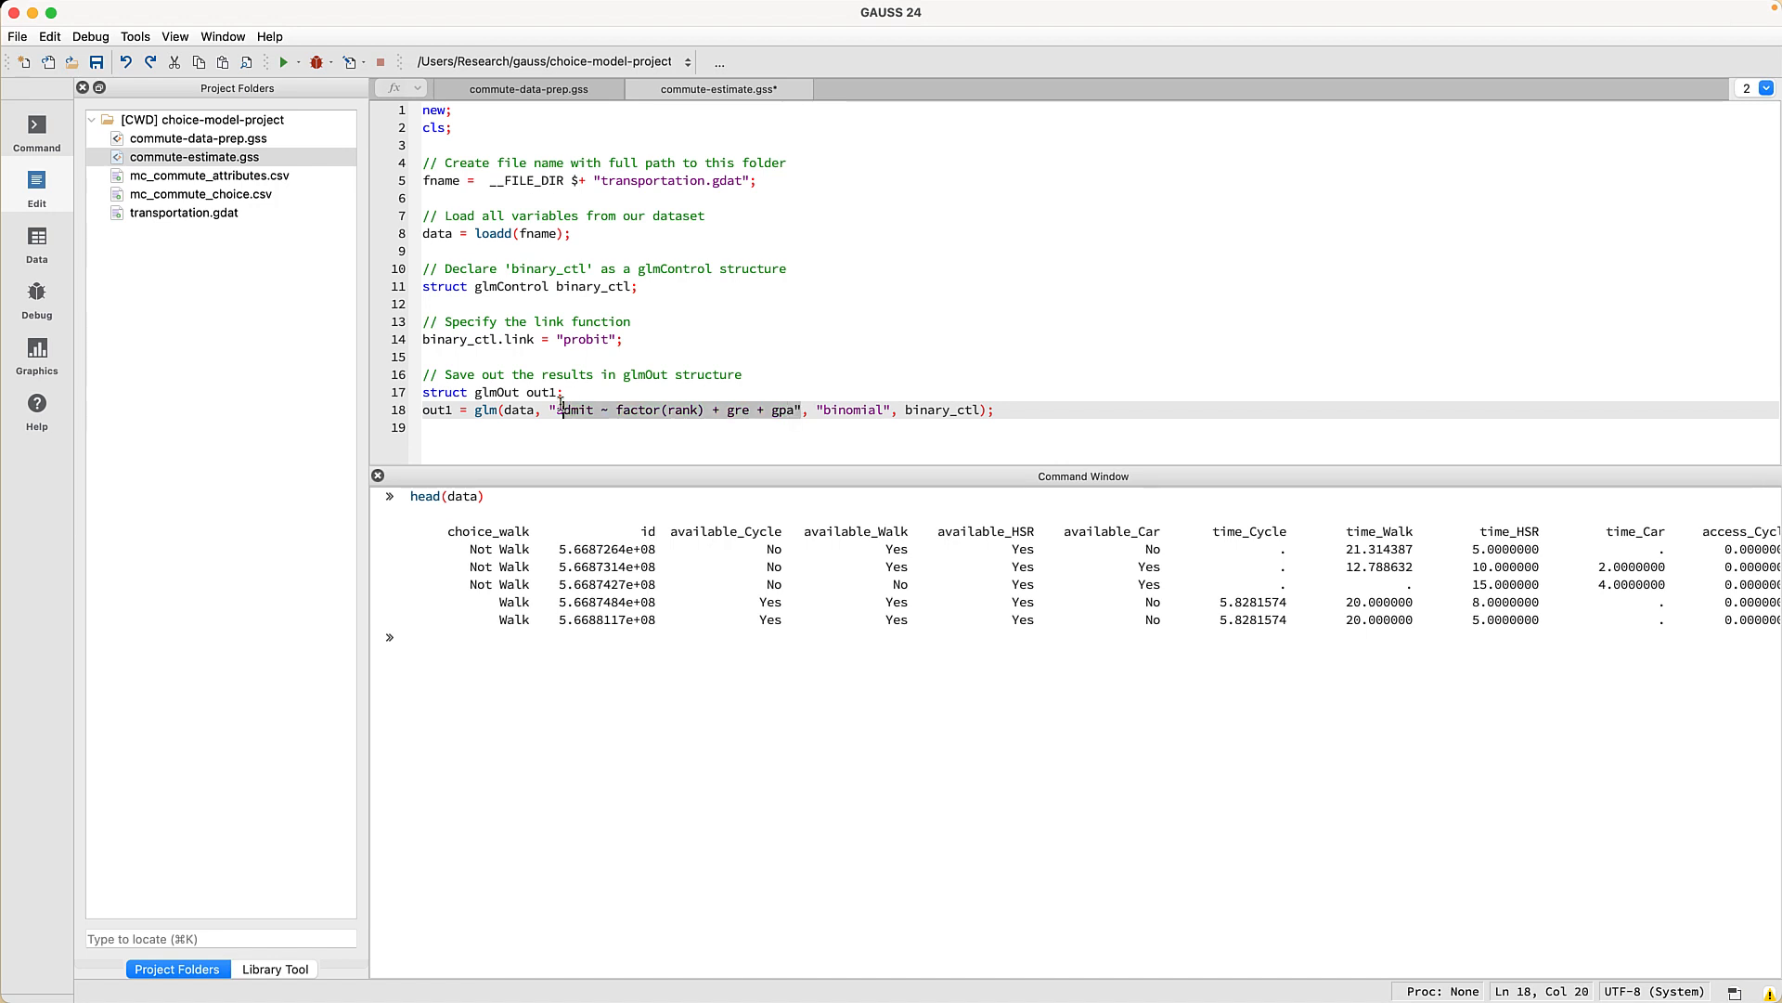
{"action": "key", "text": "BackSpace"}
{"action": "type", "text": "choice_walk "}
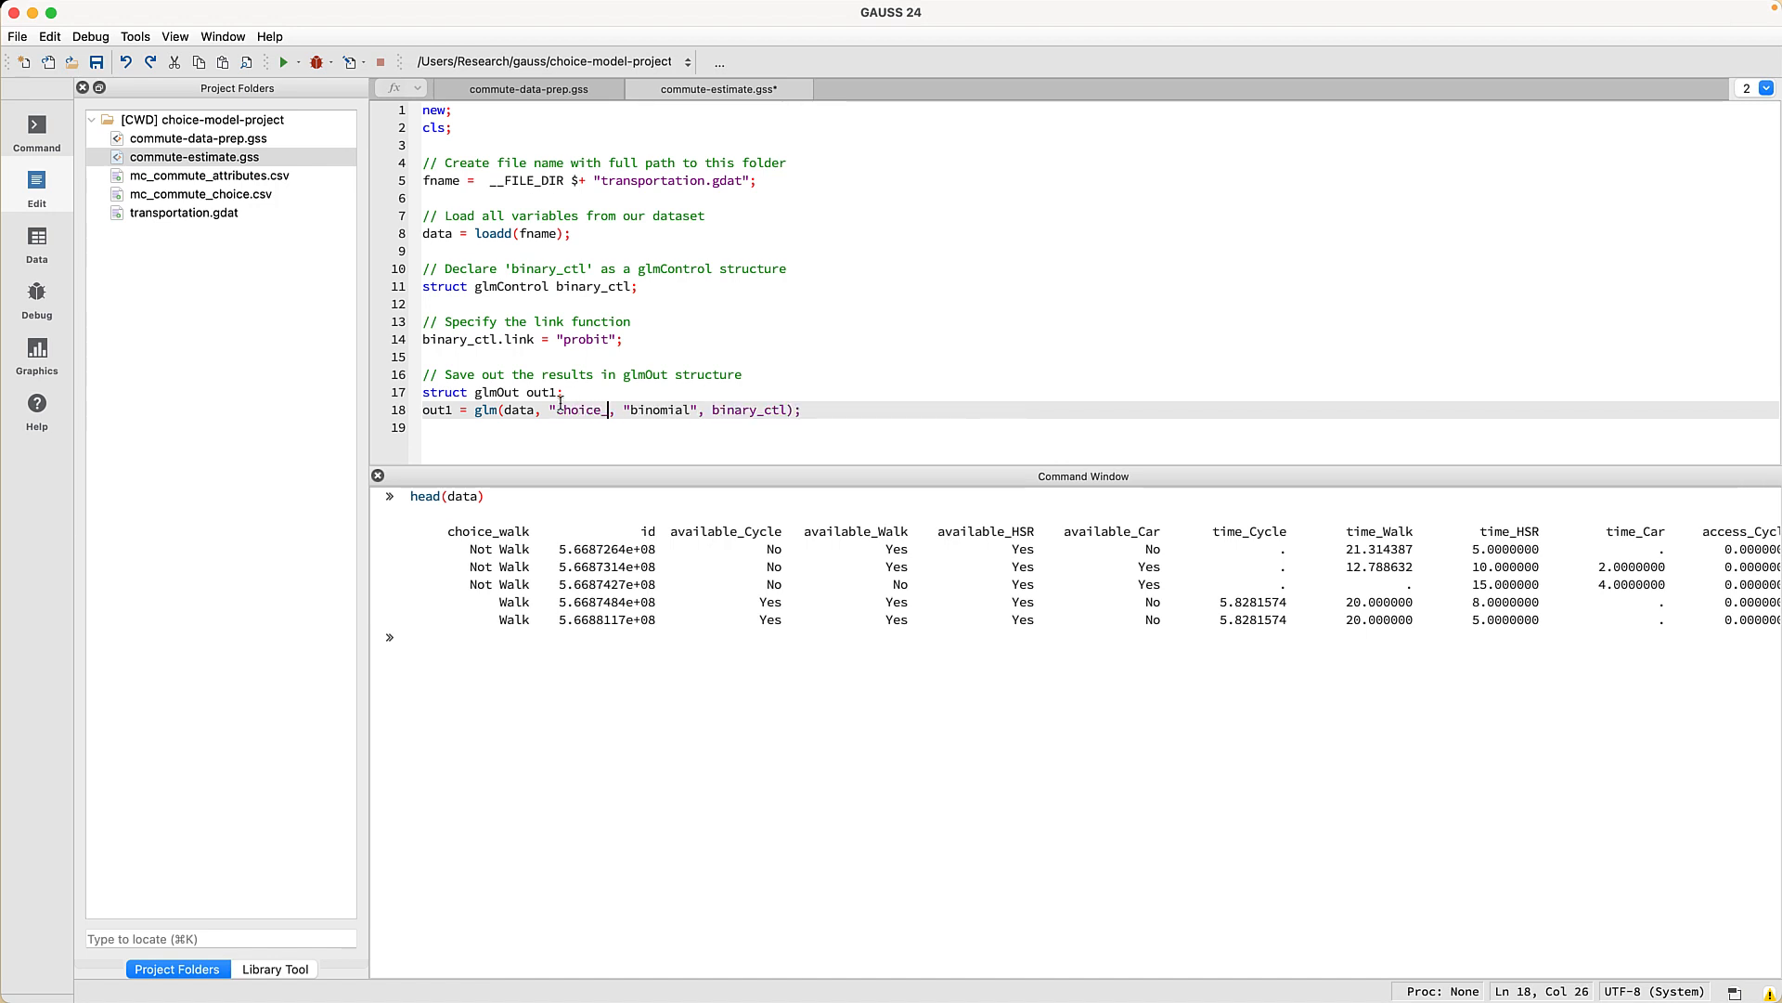
{"action": "type", "text": "~ sidewalk_density "}
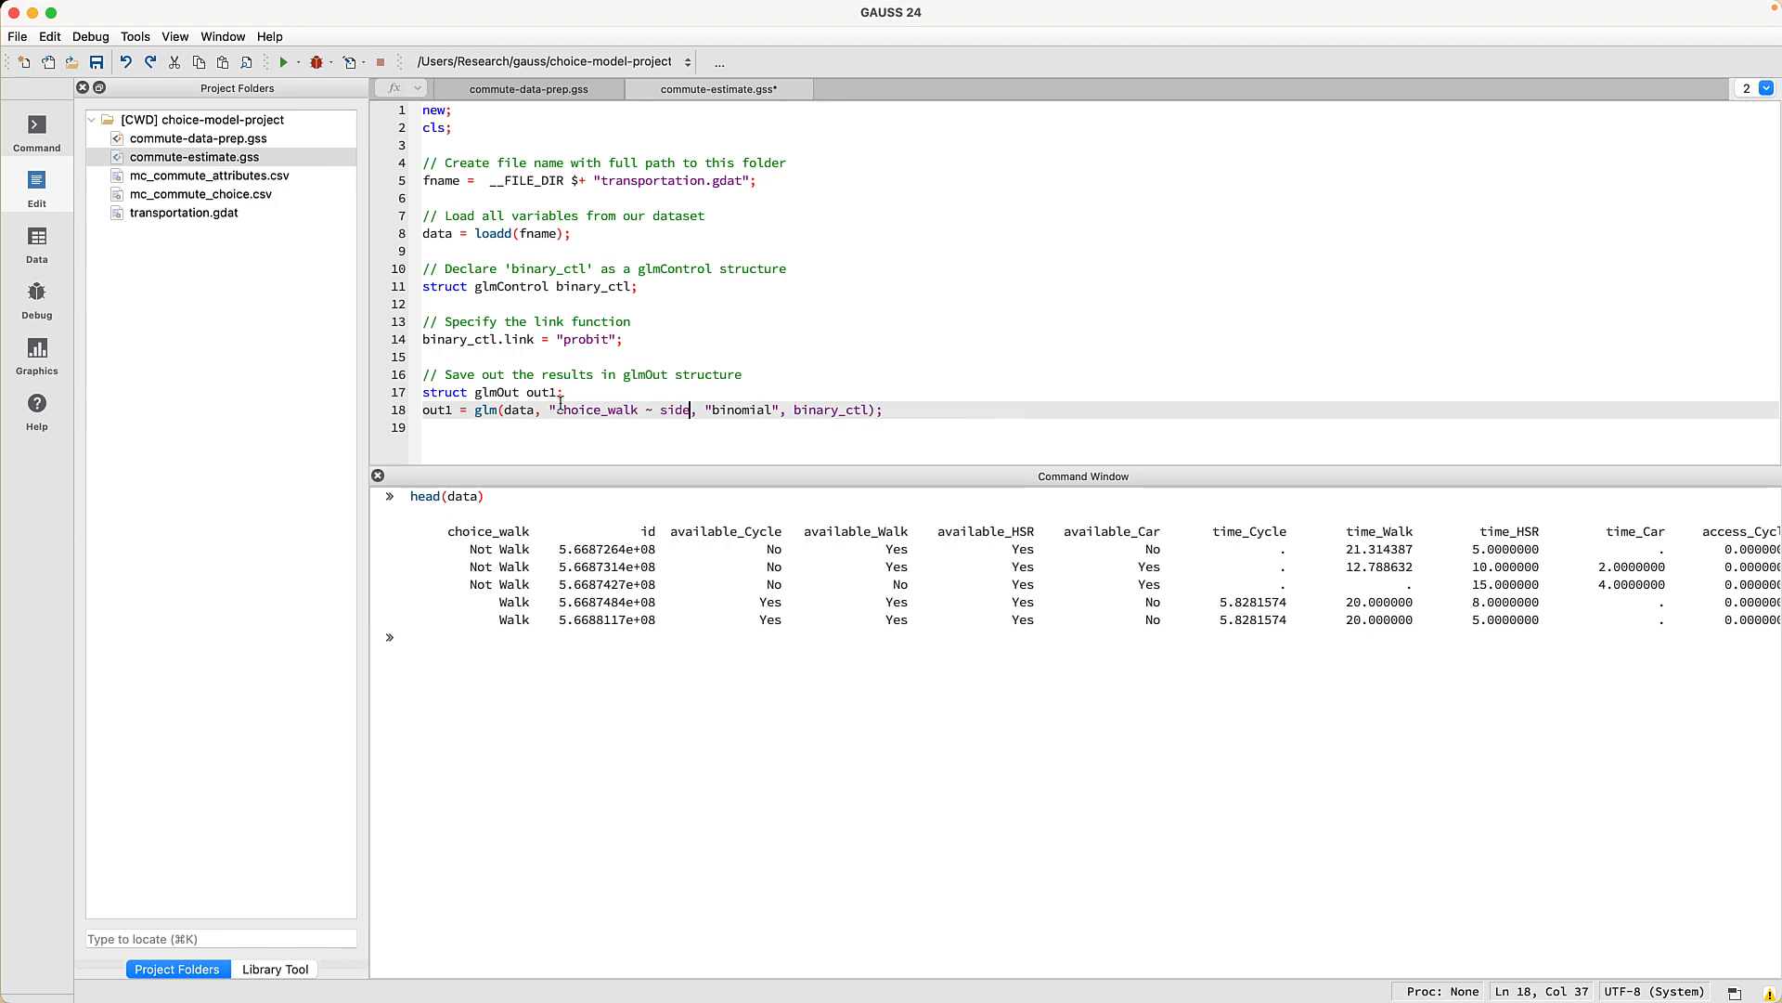
{"action": "type", "text": "+ gender"}
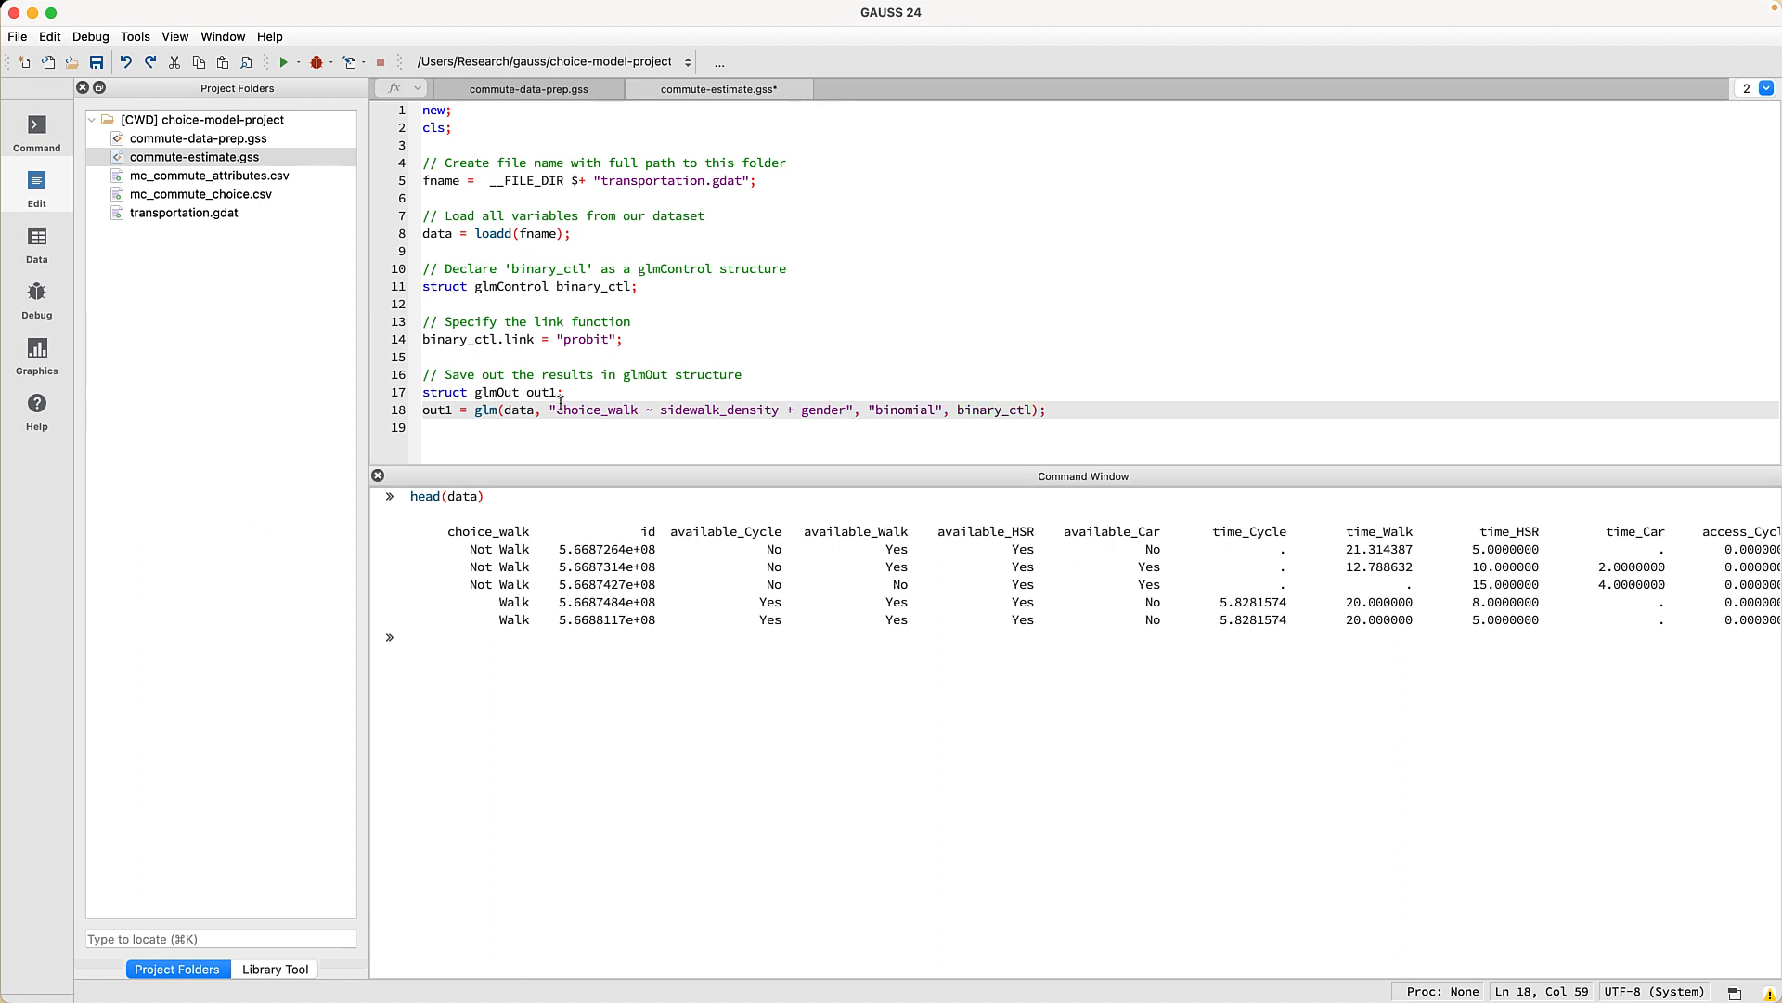
{"action": "left_click", "coordinate": [286, 64]}
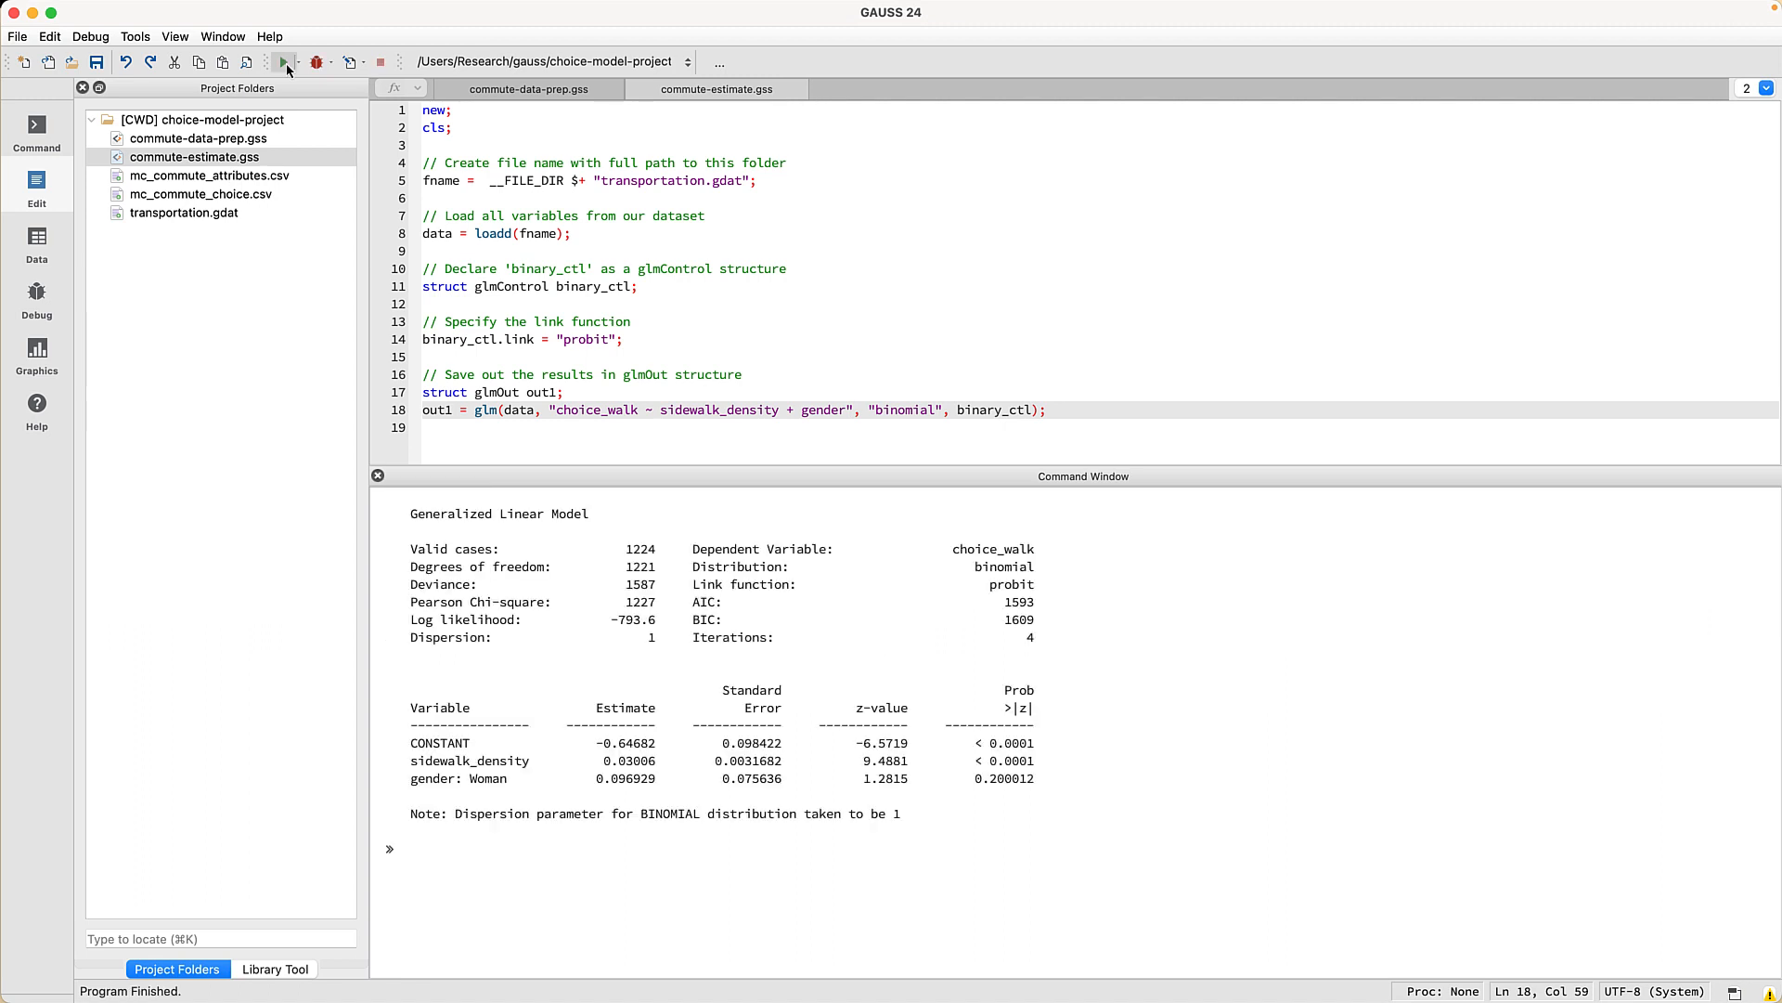